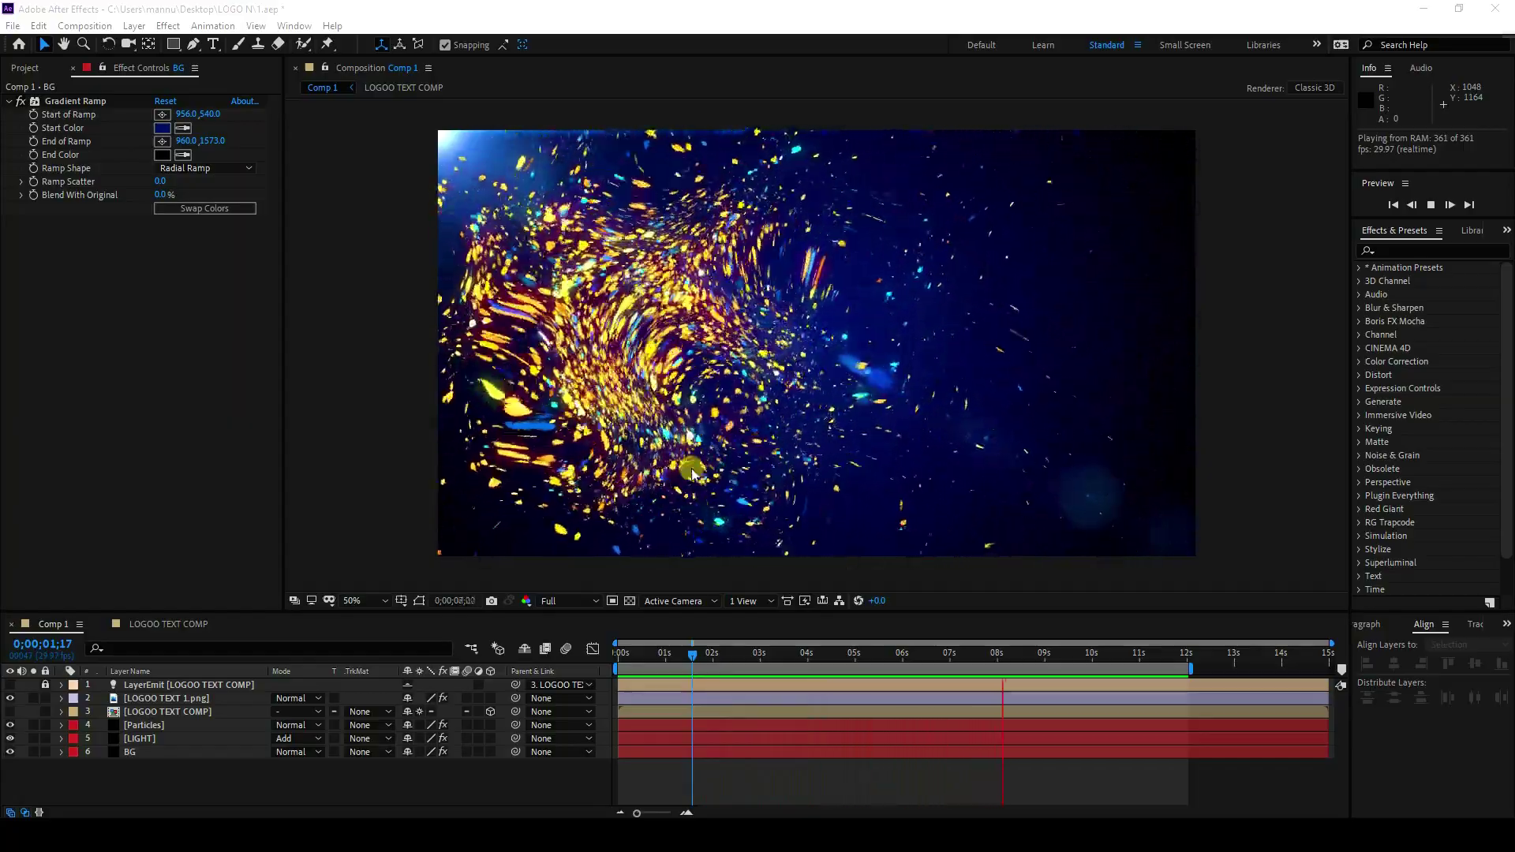
Step: Stop the preview at 0;00;02;23, where the FLASH logo is partly burst into particles
click(748, 652)
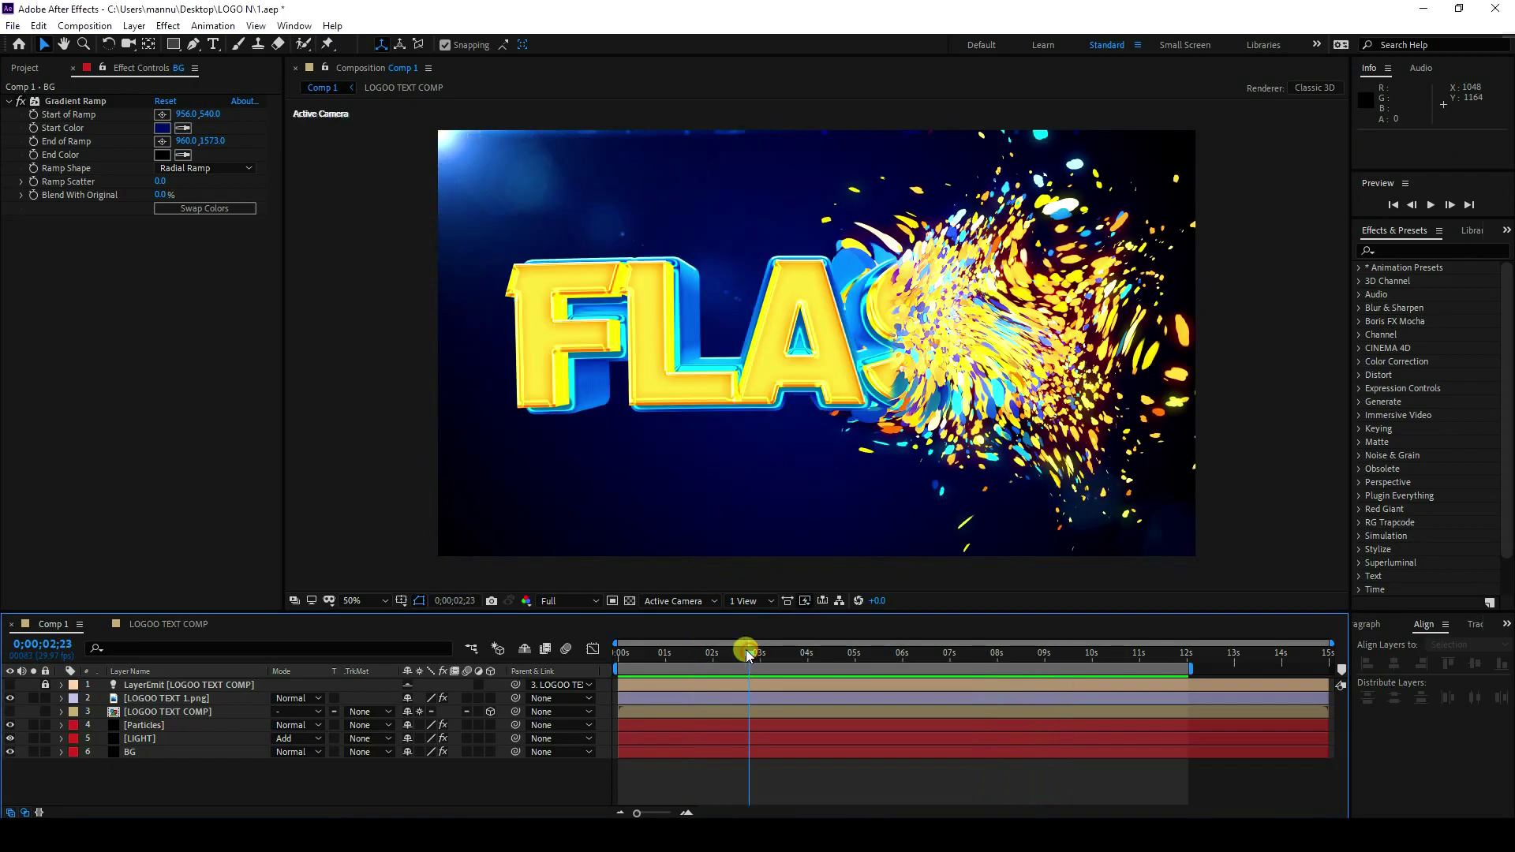
Step: Start a new project without saving and add Comp 1 at HDTV 1080 29.97 (1920×1080)
click(13, 25)
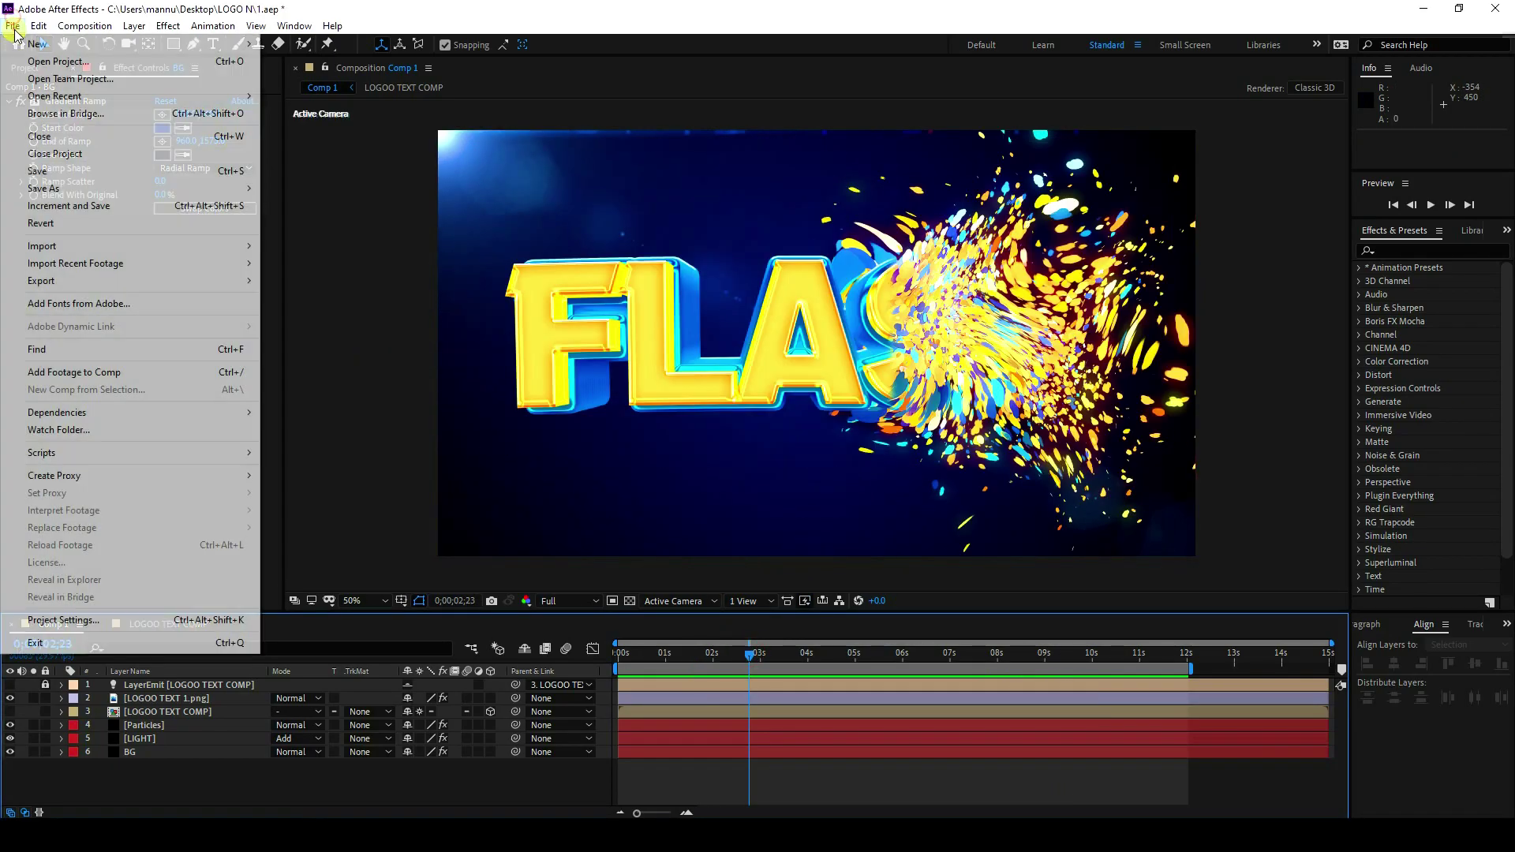
mouse_move(239, 43)
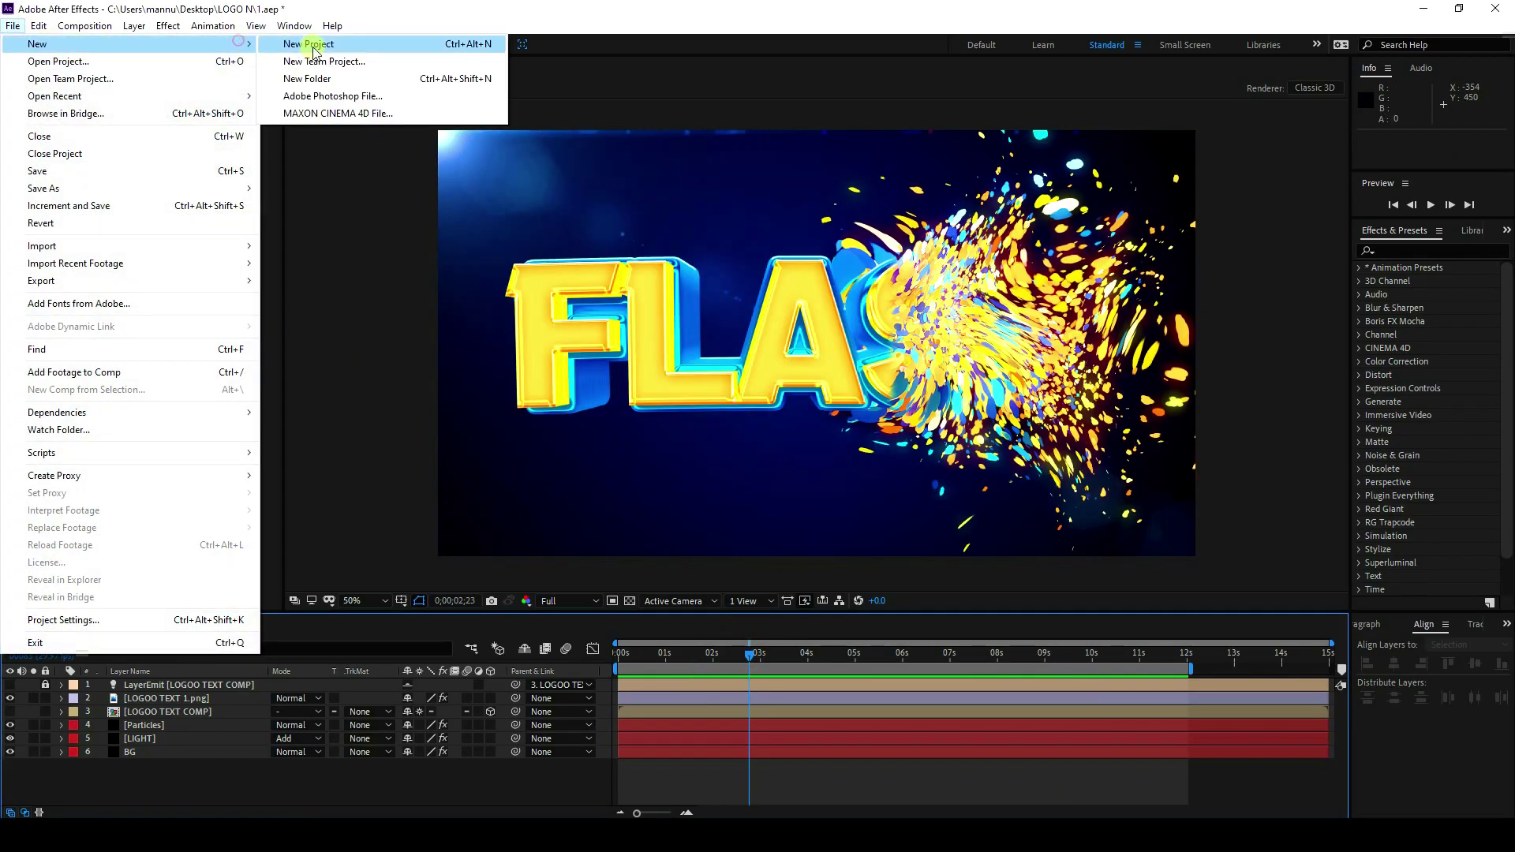
click(308, 44)
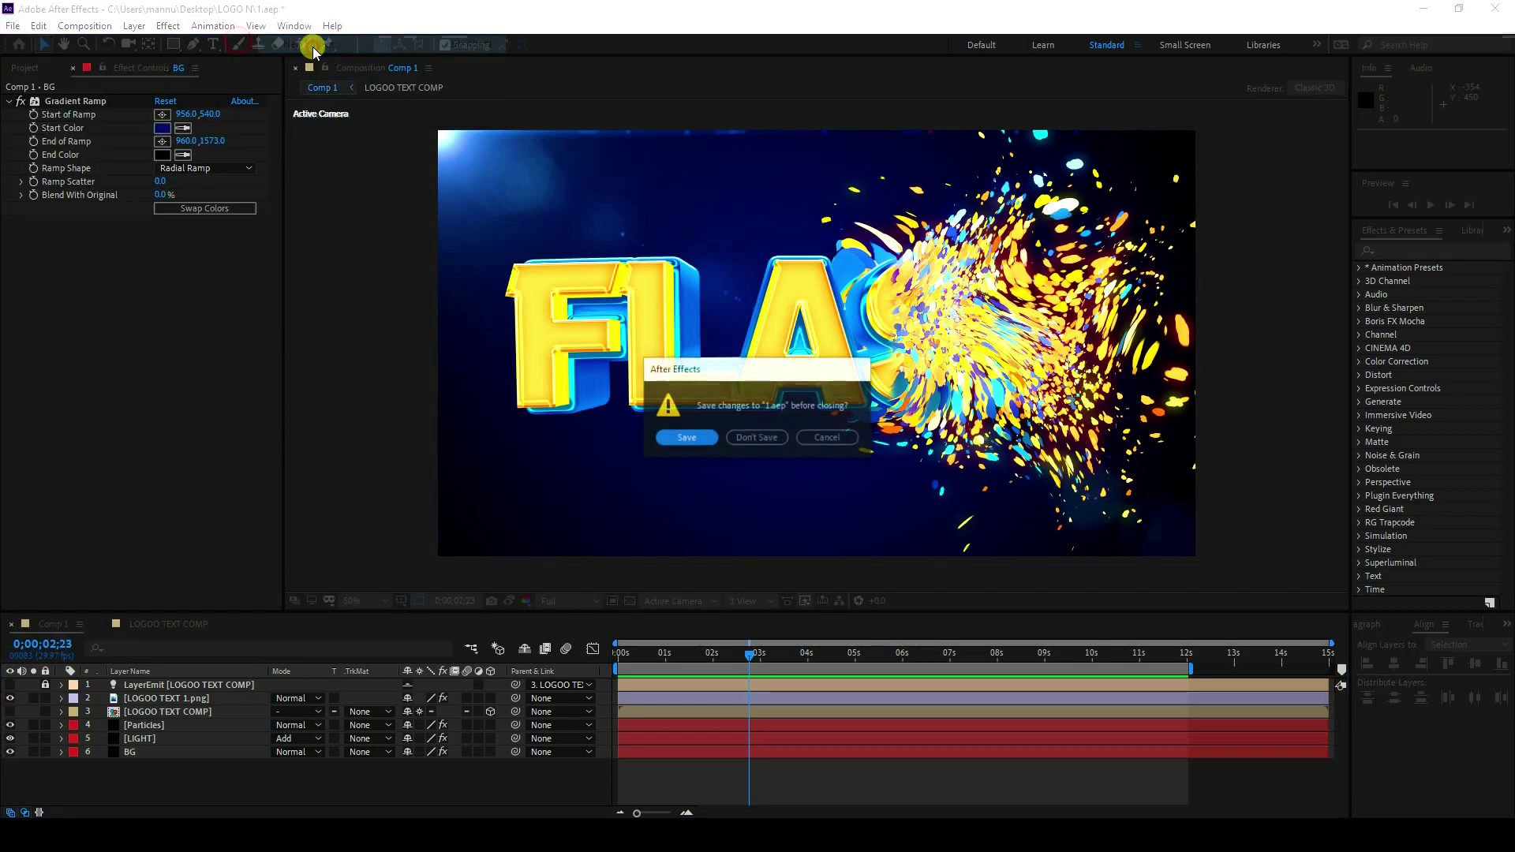
click(755, 438)
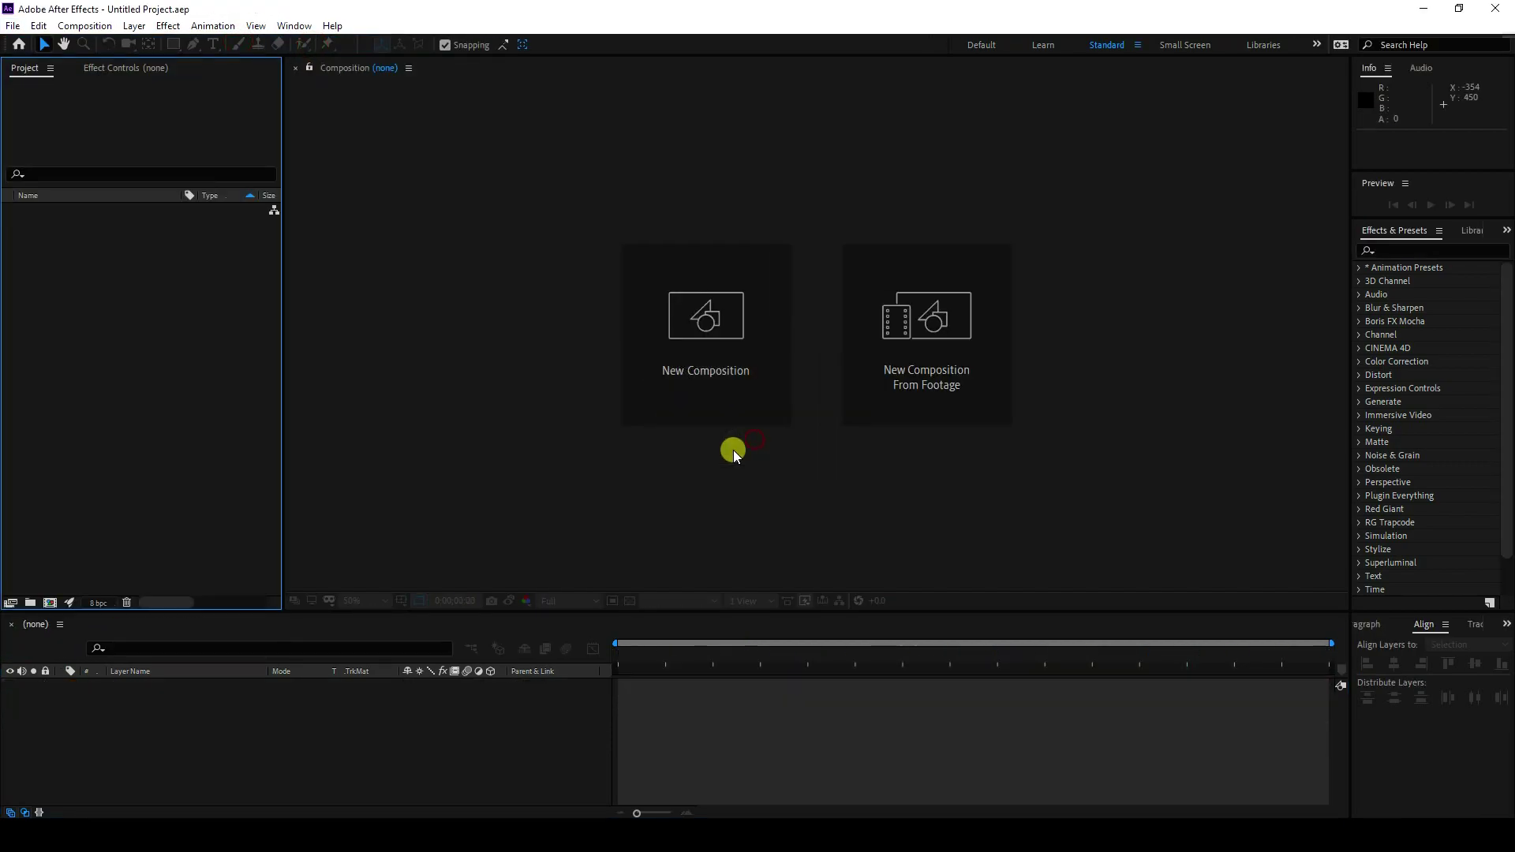
click(725, 382)
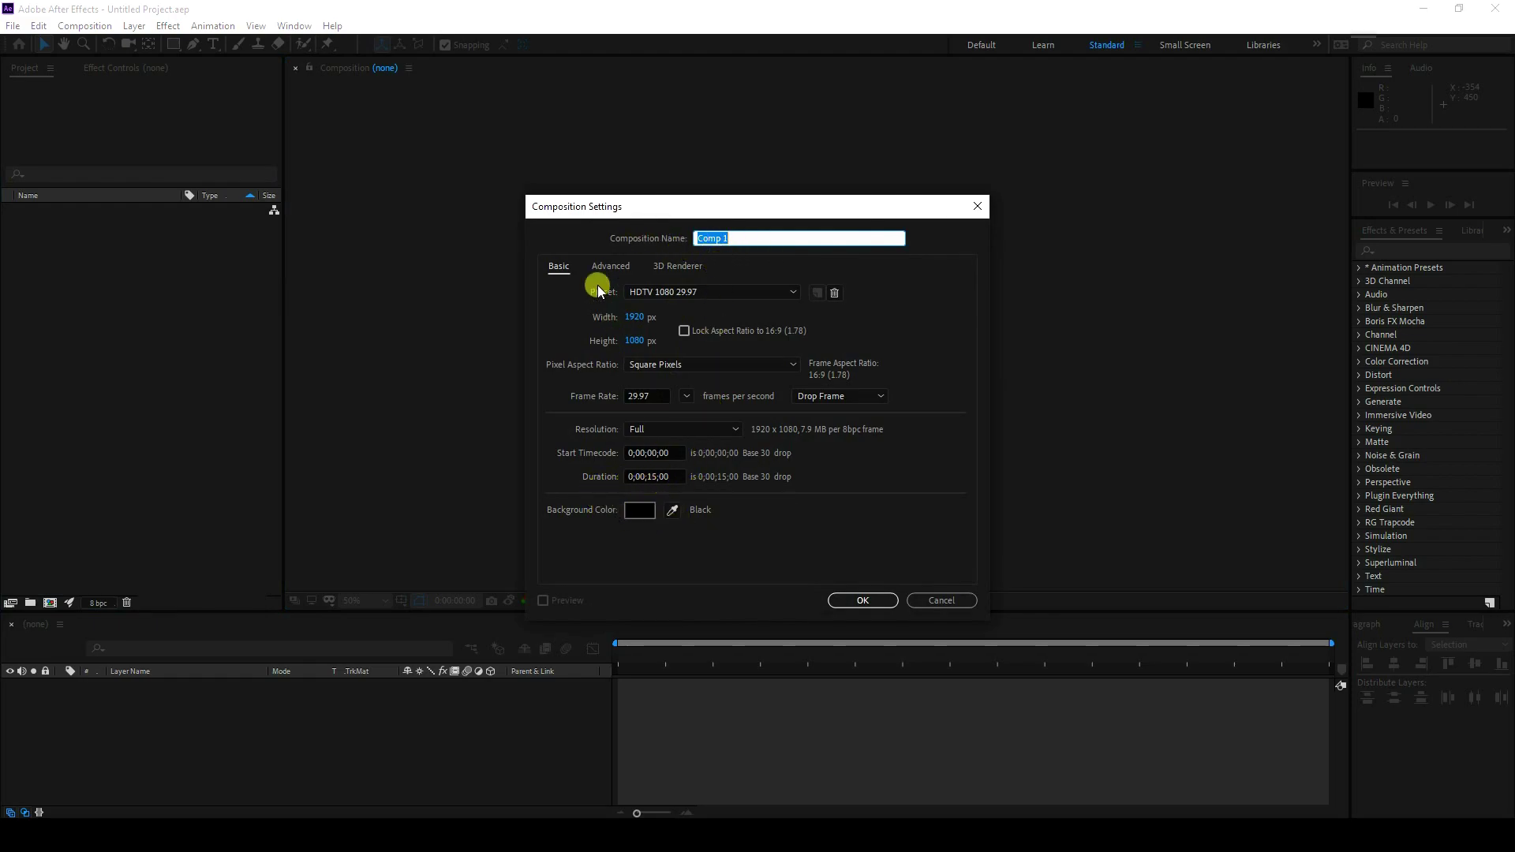
click(846, 596)
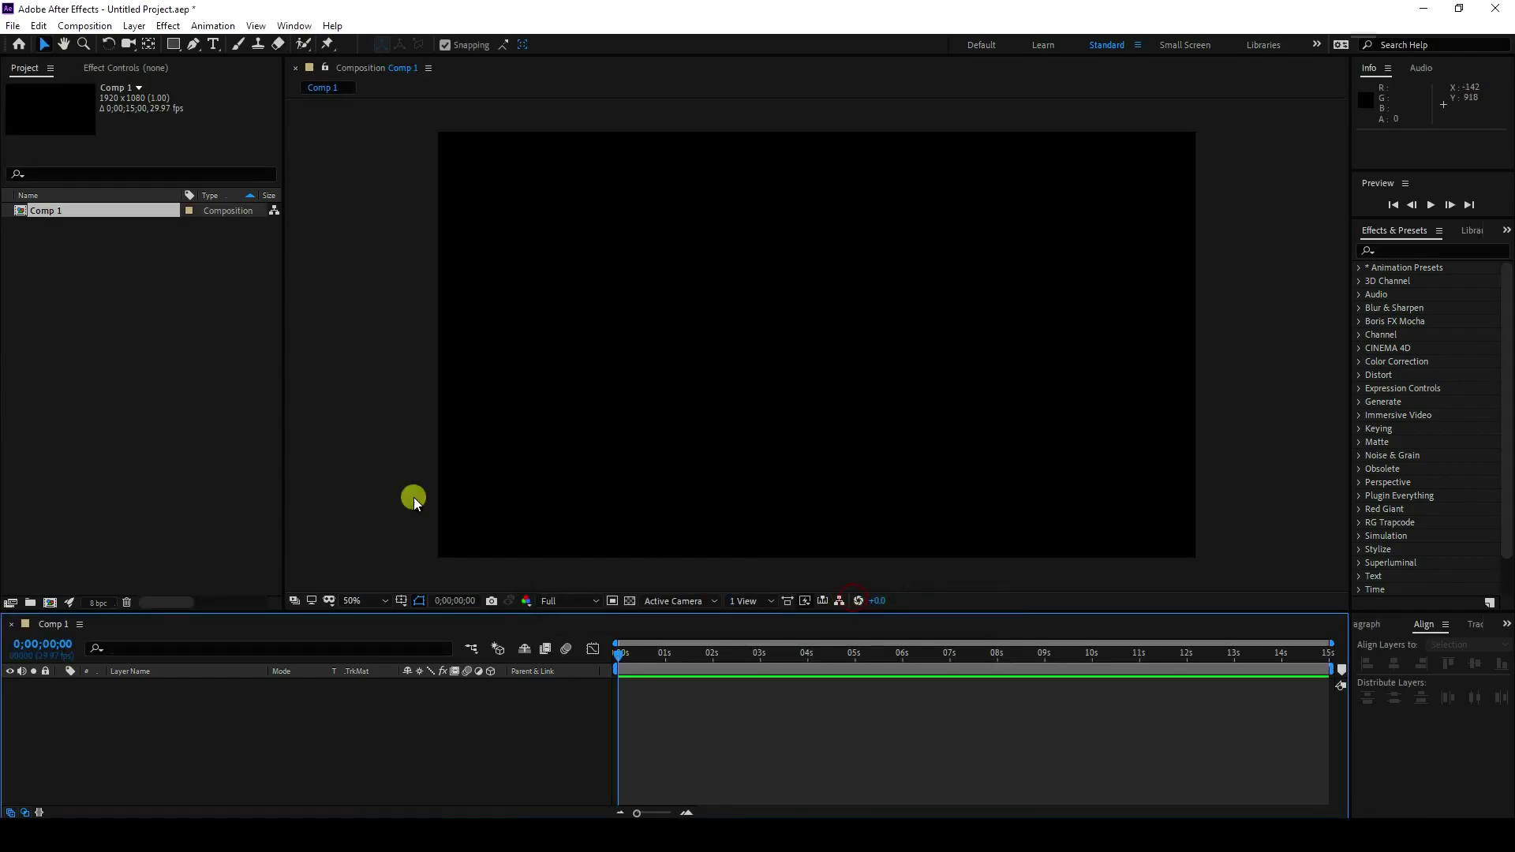
Step: Import LOGOO TEXT 1.png and place it in the Comp 1 timeline
right_click(130, 309)
mouse_move(175, 390)
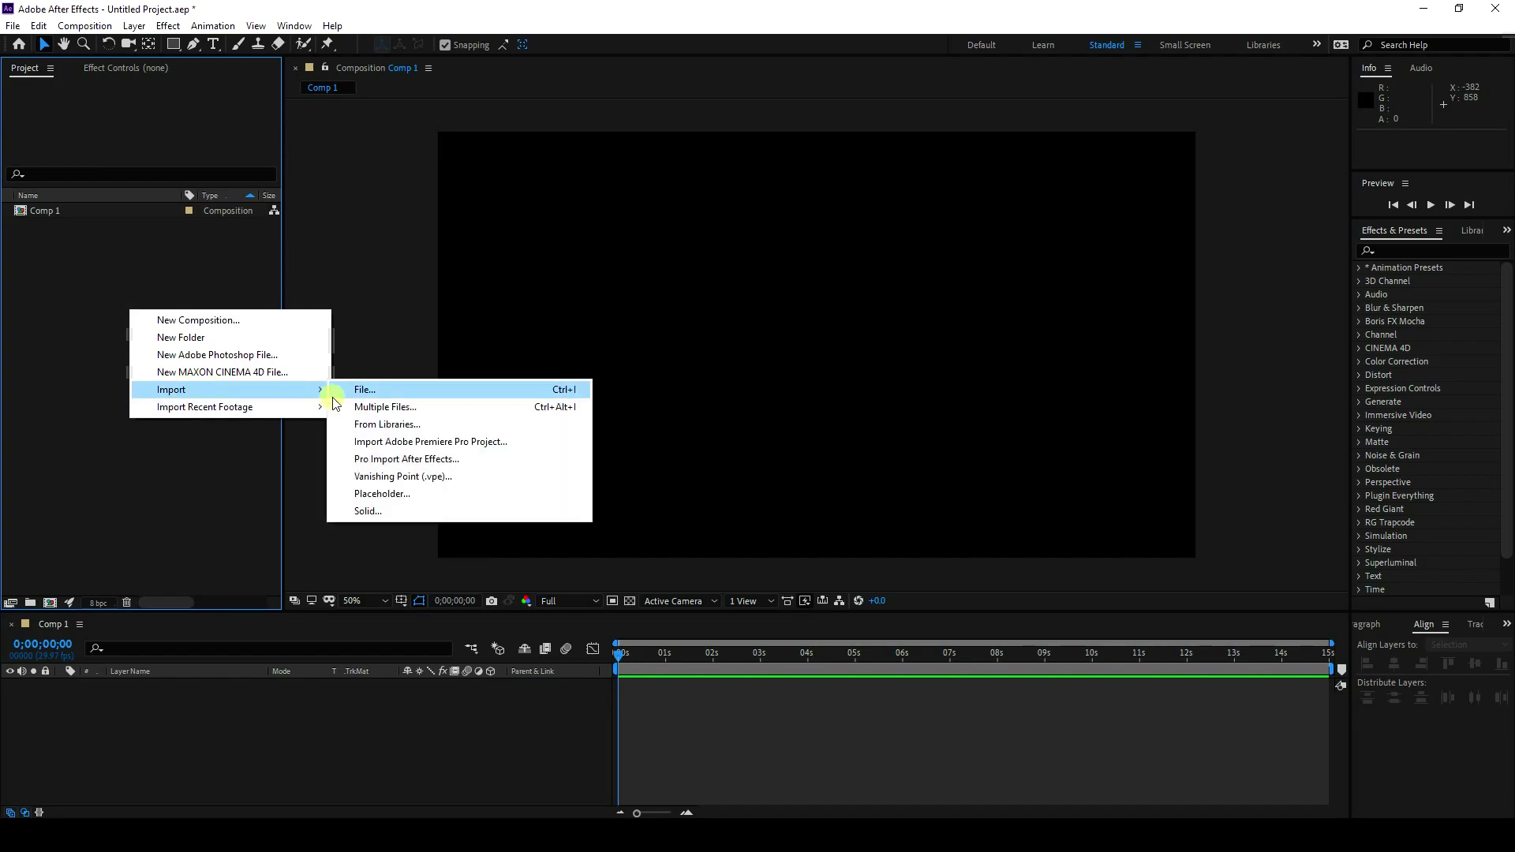
click(364, 389)
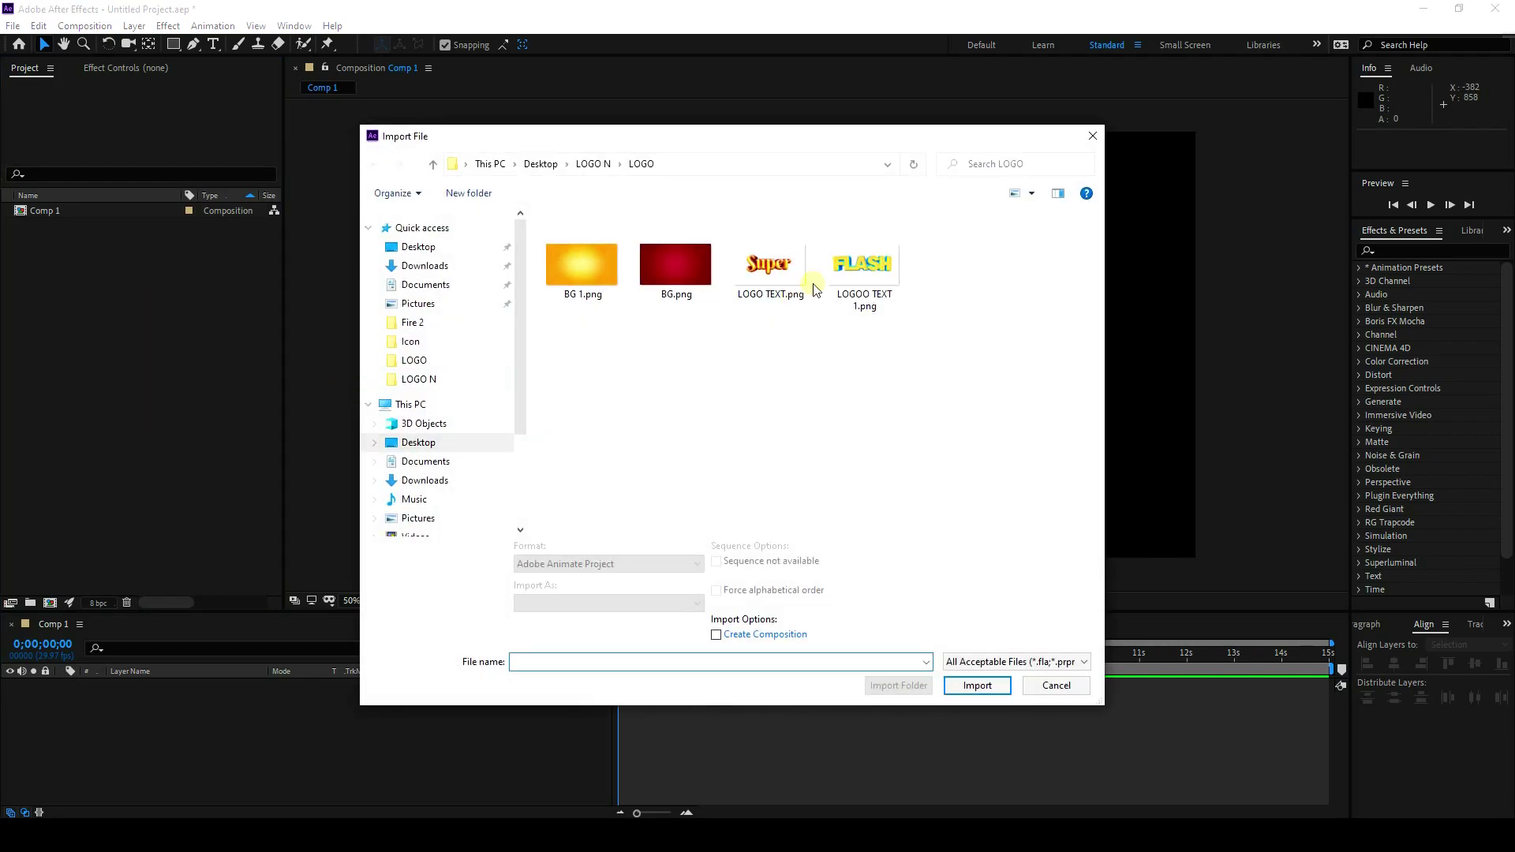
click(860, 268)
click(977, 685)
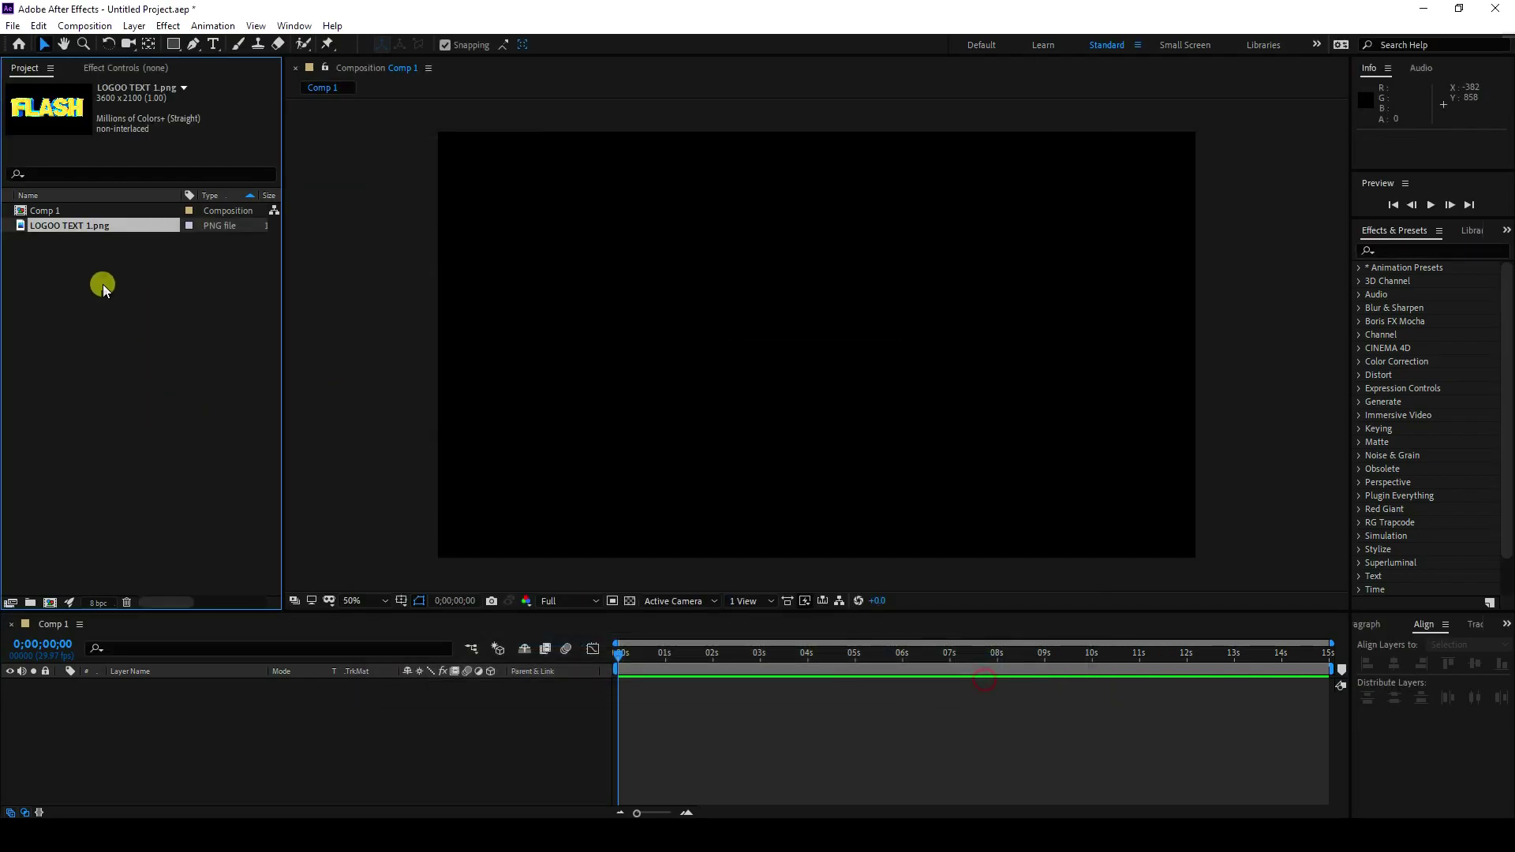
drag(91, 229, 297, 719)
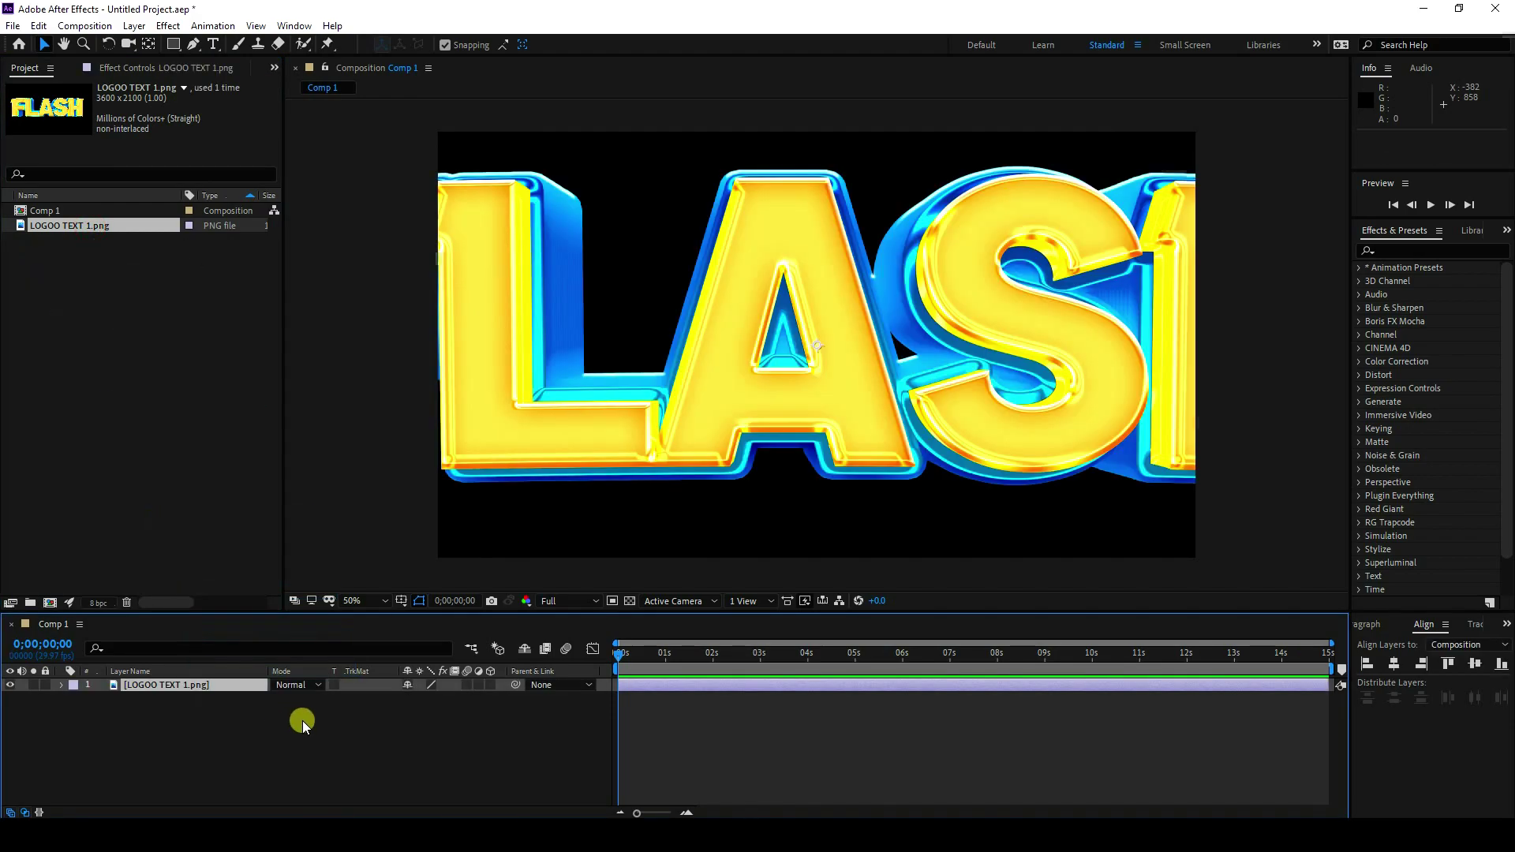
Step: Scale the logo layer to 50% so the whole FLASH logo fits the frame
click(774, 367)
click(138, 708)
key(s)
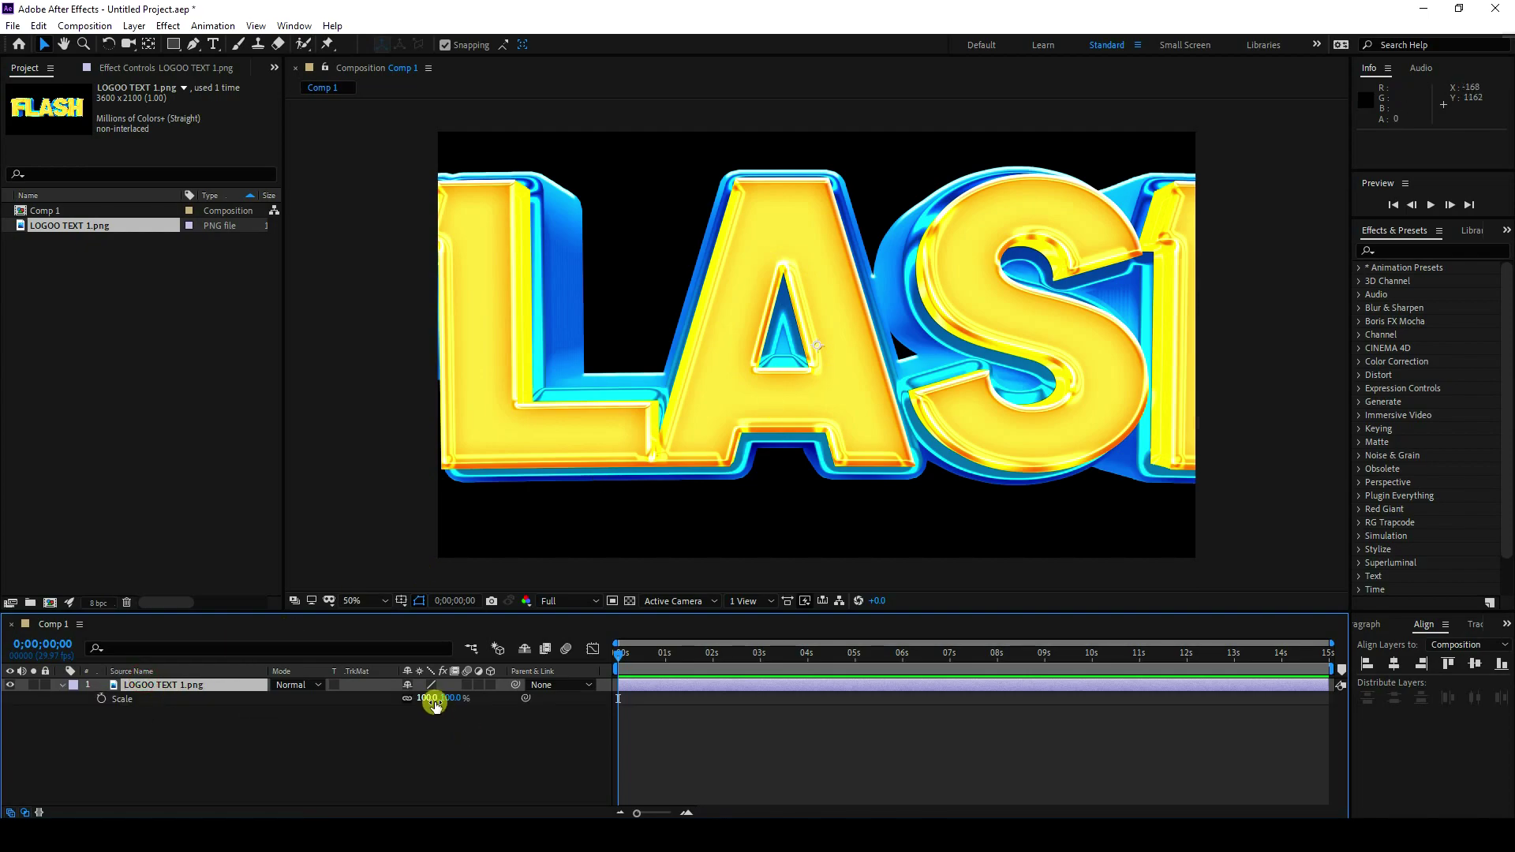
key(Return)
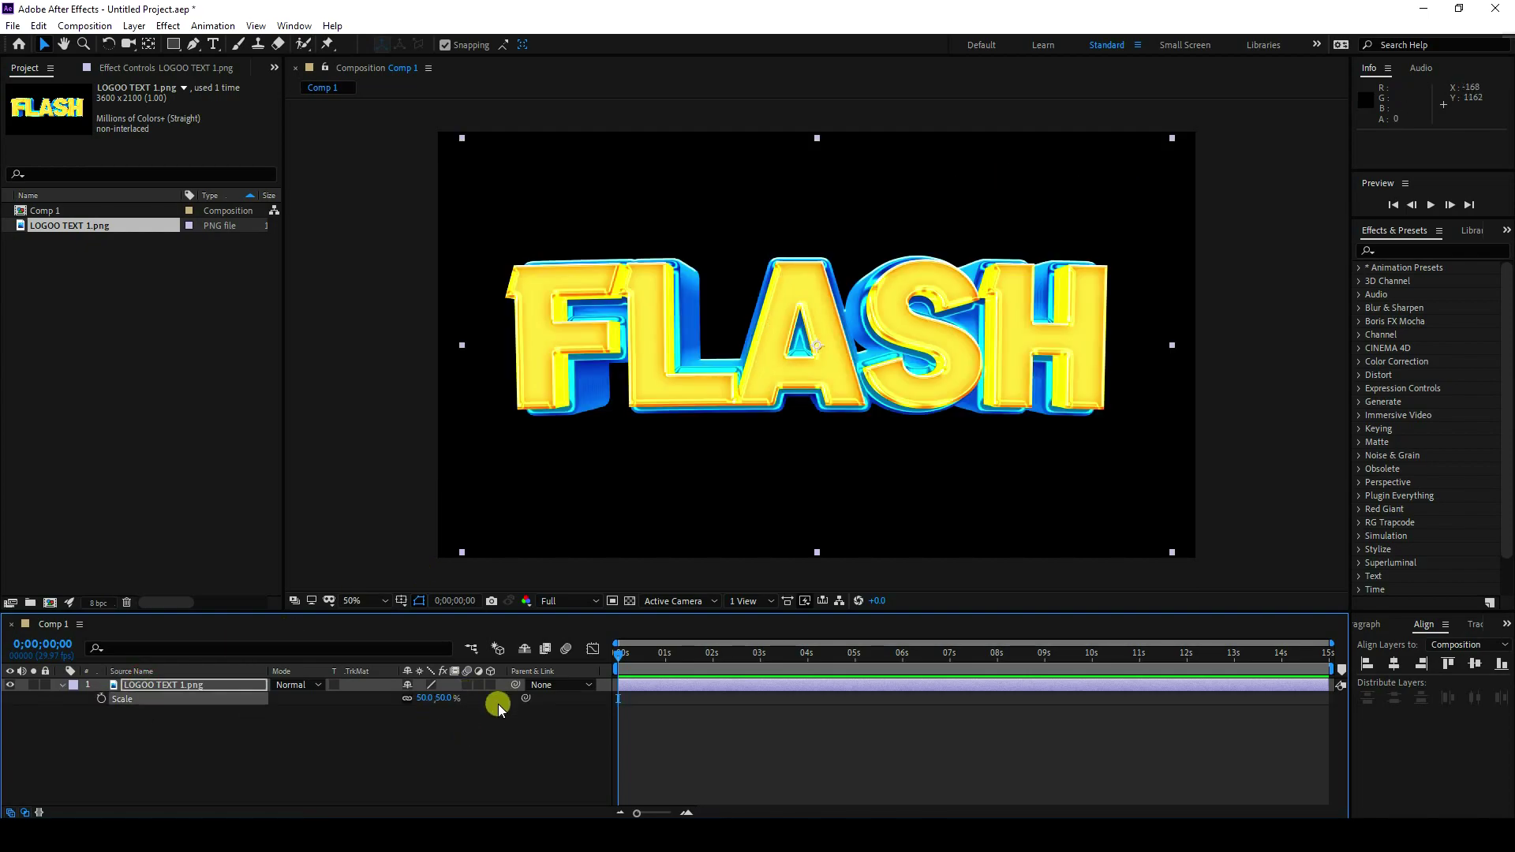
click(498, 703)
click(628, 601)
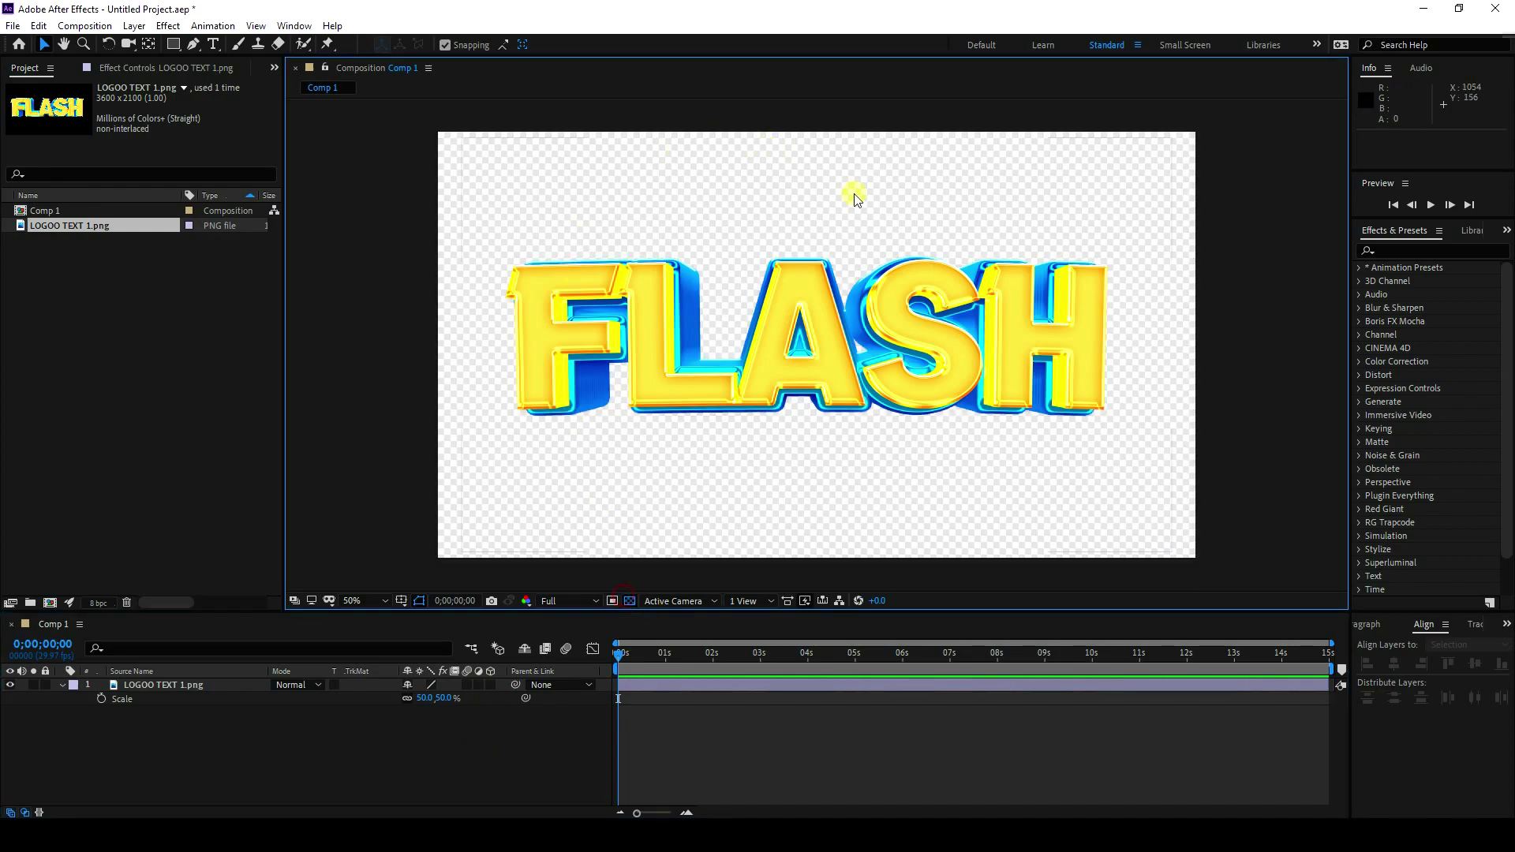
click(636, 602)
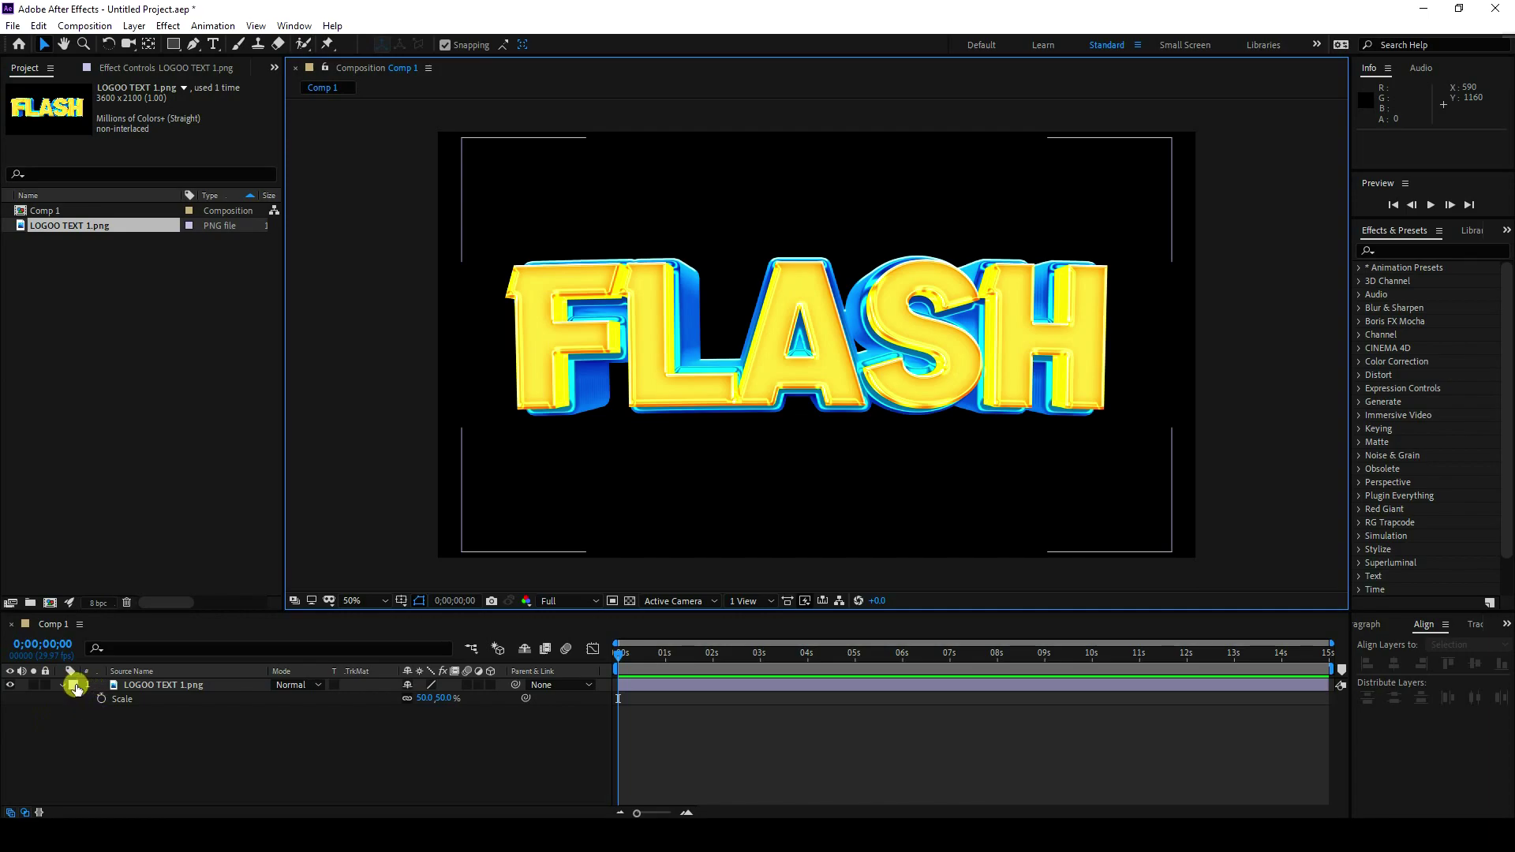
click(62, 685)
click(170, 686)
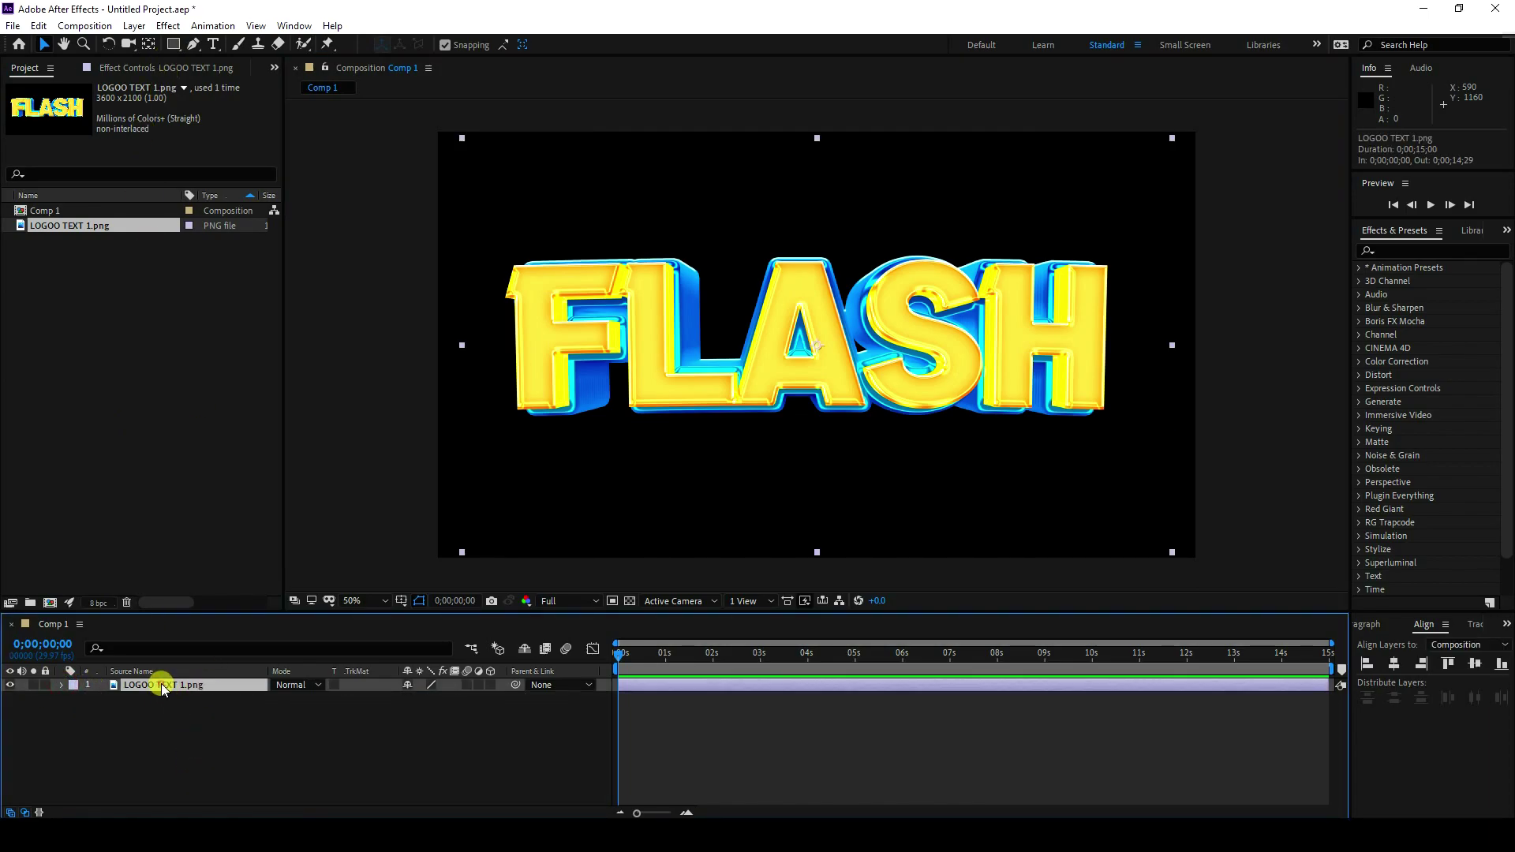
Step: Draw a tall narrow rectangle mask at the right edge and keyframe its Mask Path at 0s
click(192, 46)
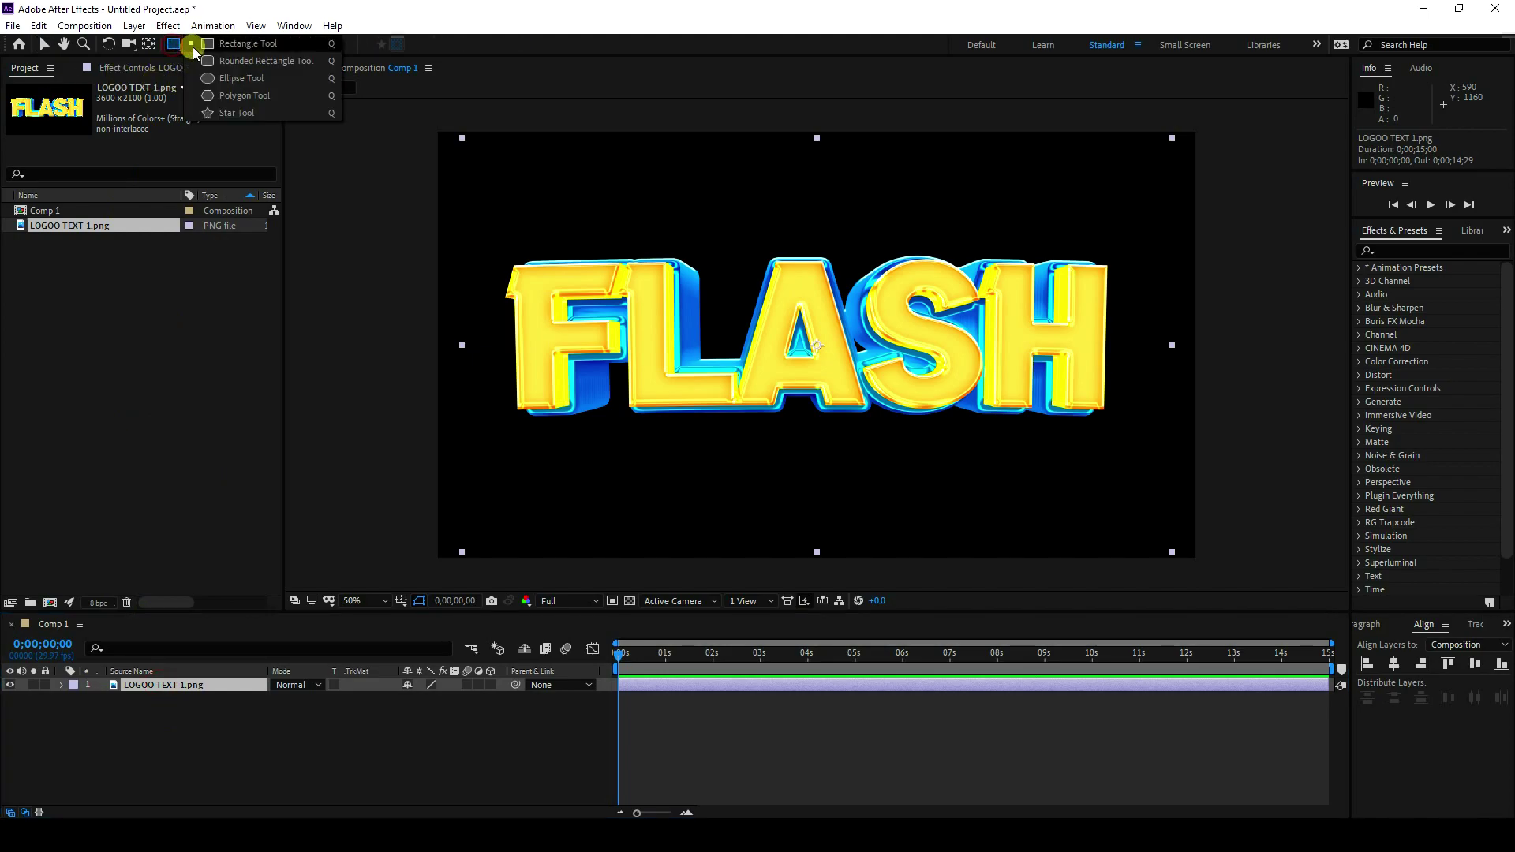
click(219, 46)
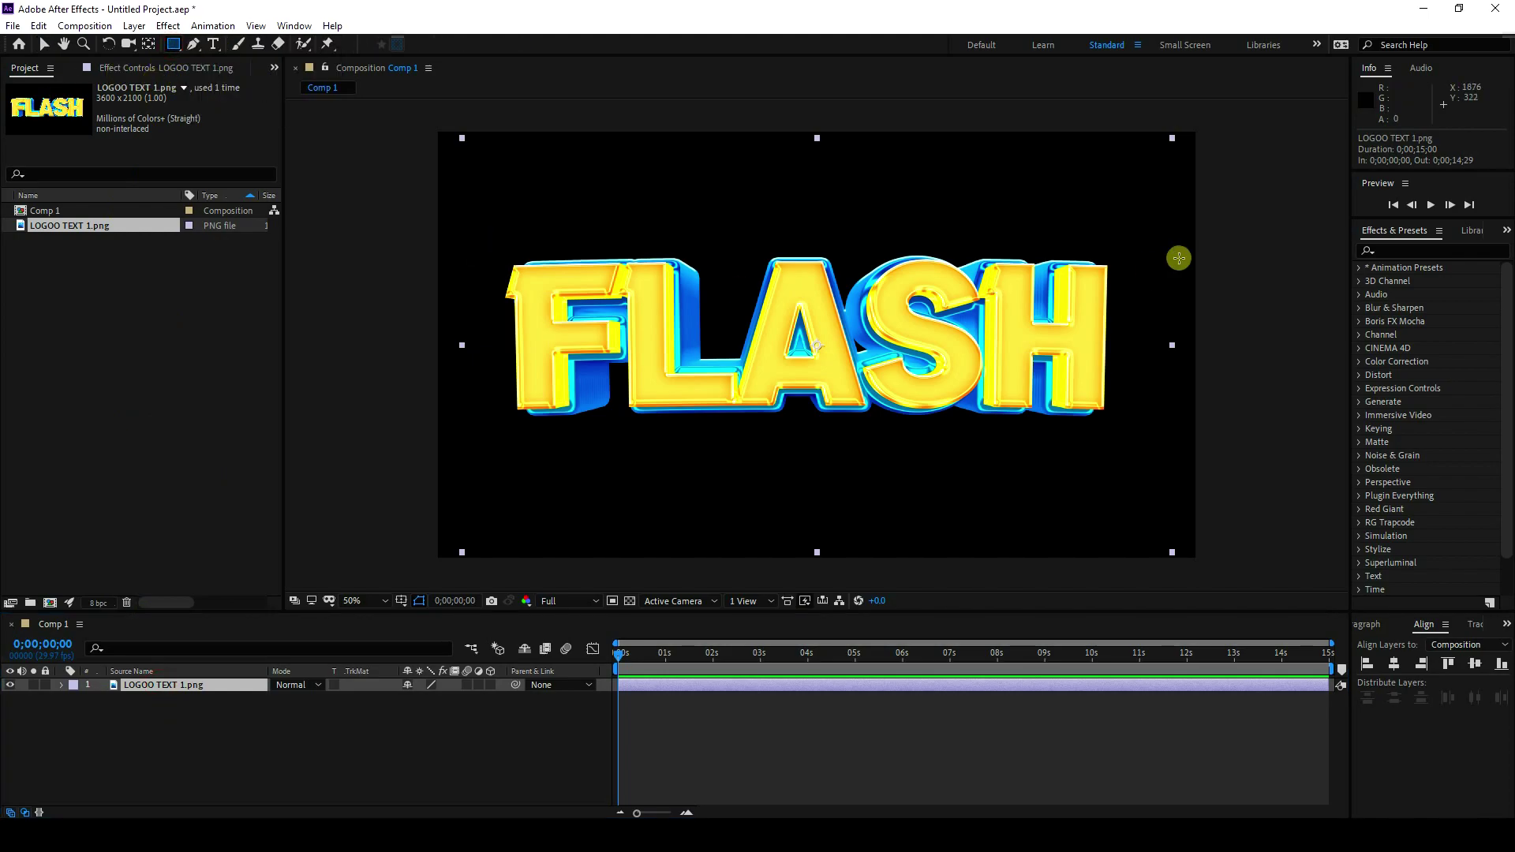
drag(1189, 189, 1145, 539)
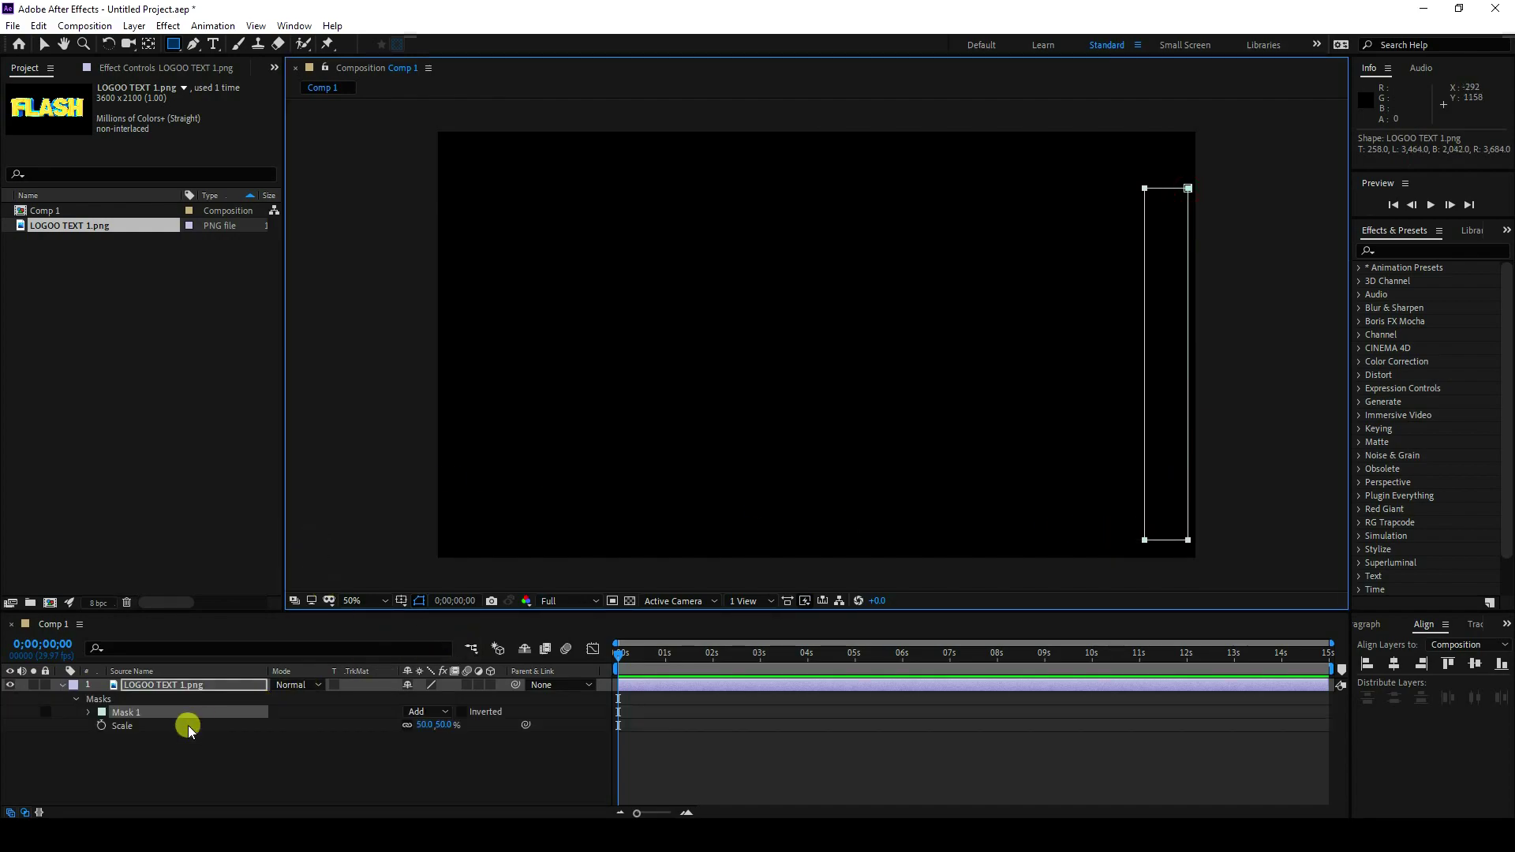
click(88, 711)
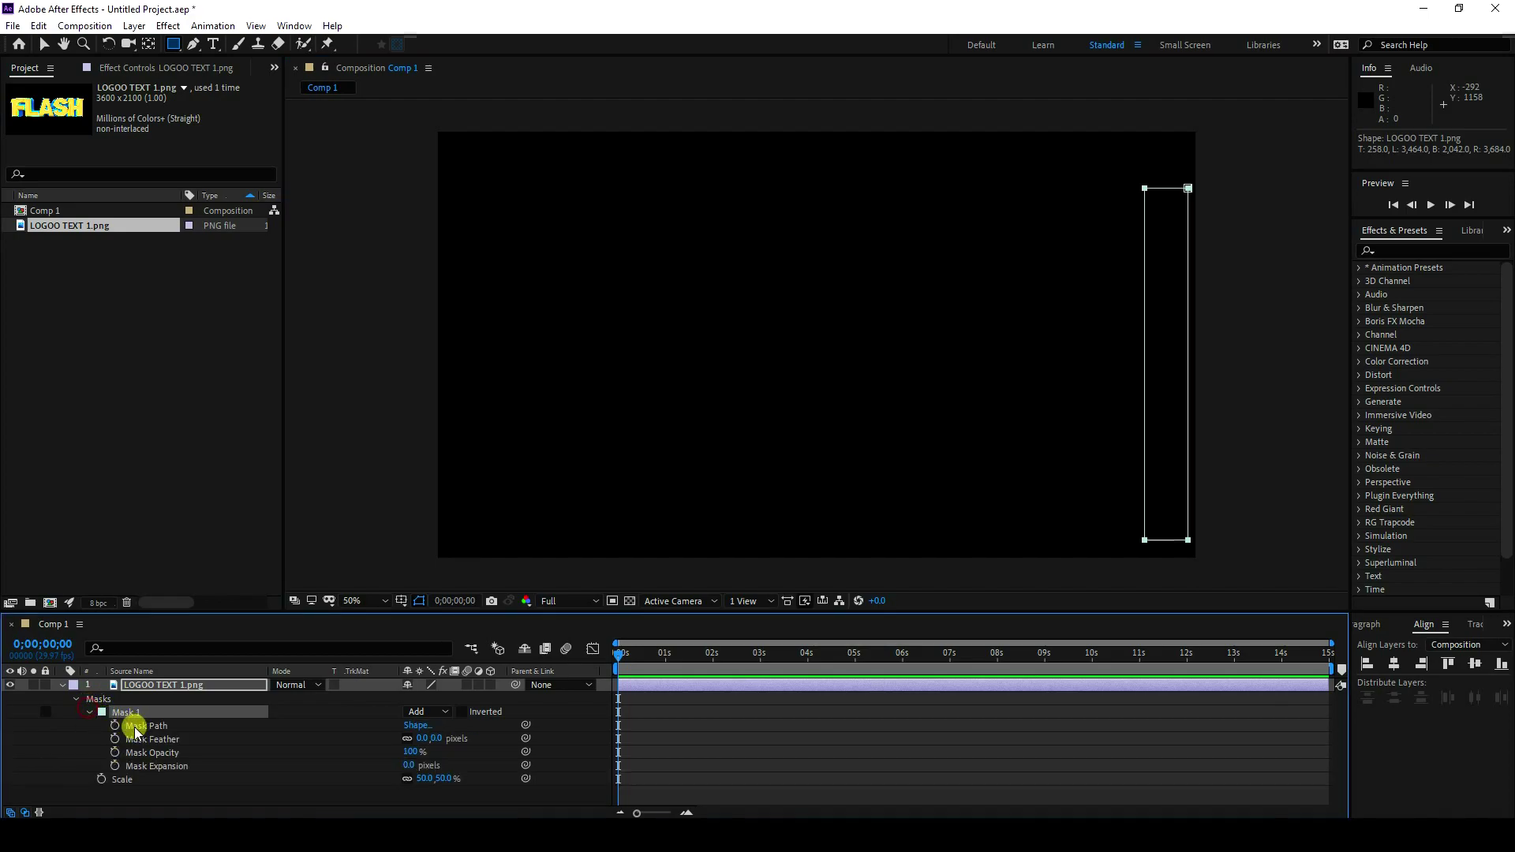
click(114, 725)
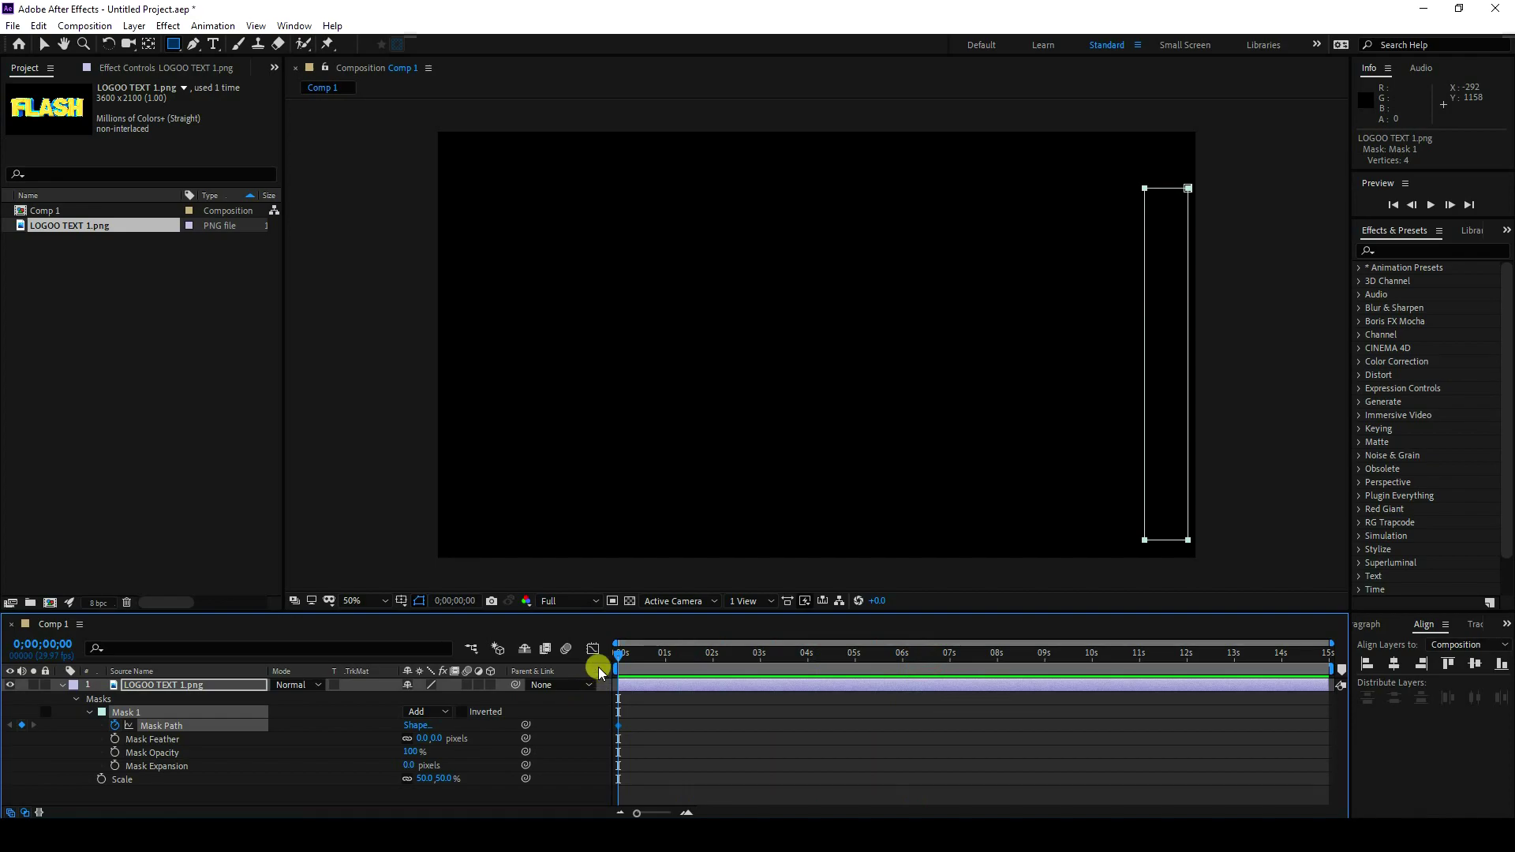
Step: At 0;00;06;15, move the mask strip to the frame's left side and preview the sweep
drag(620, 661, 923, 688)
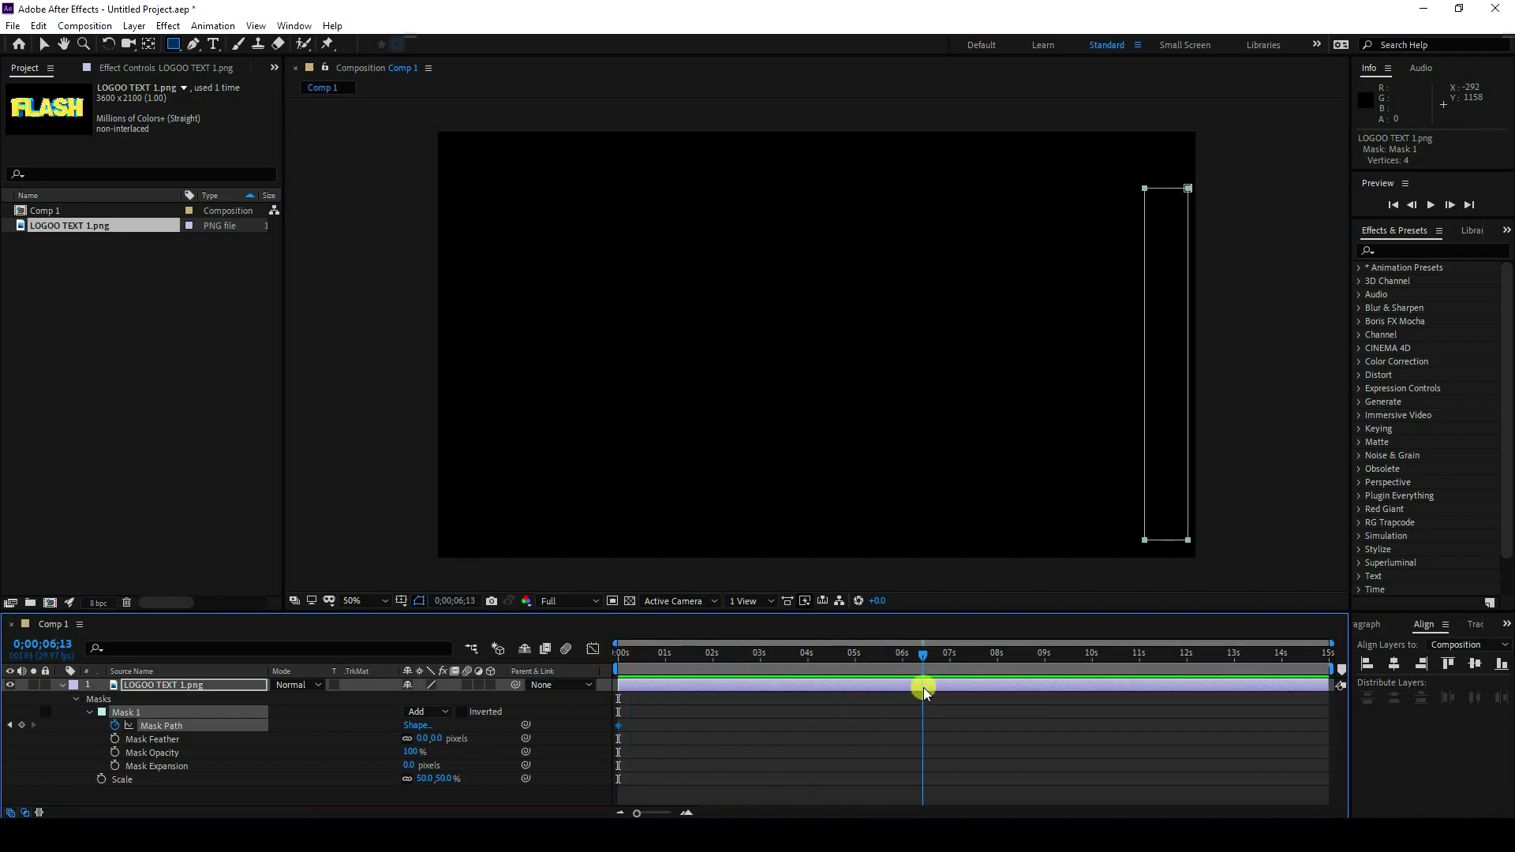
key(XF86AudioLowerVolume)
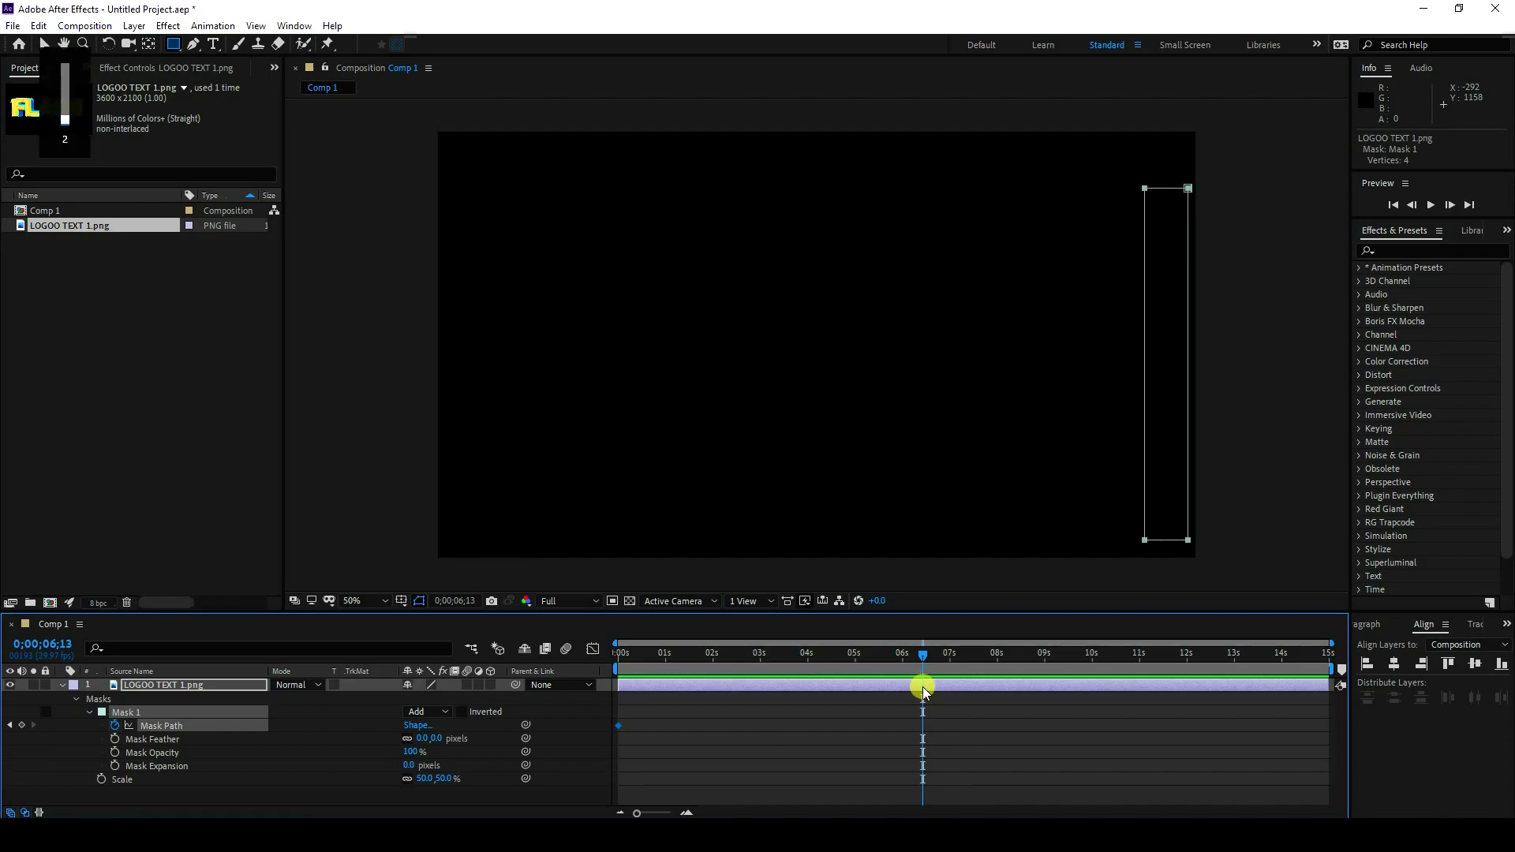
drag(923, 691, 926, 689)
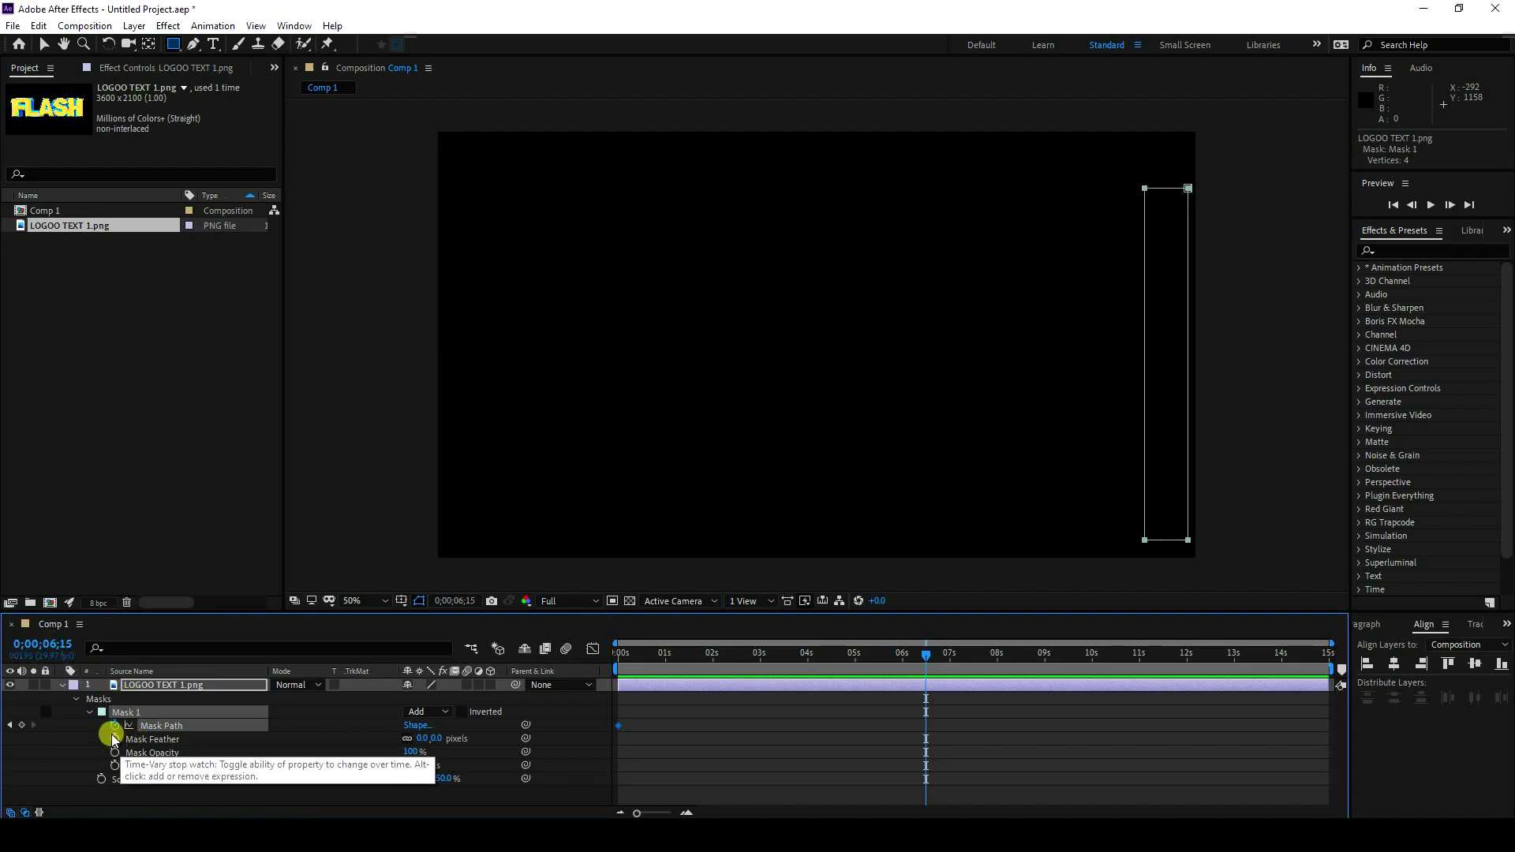
click(44, 45)
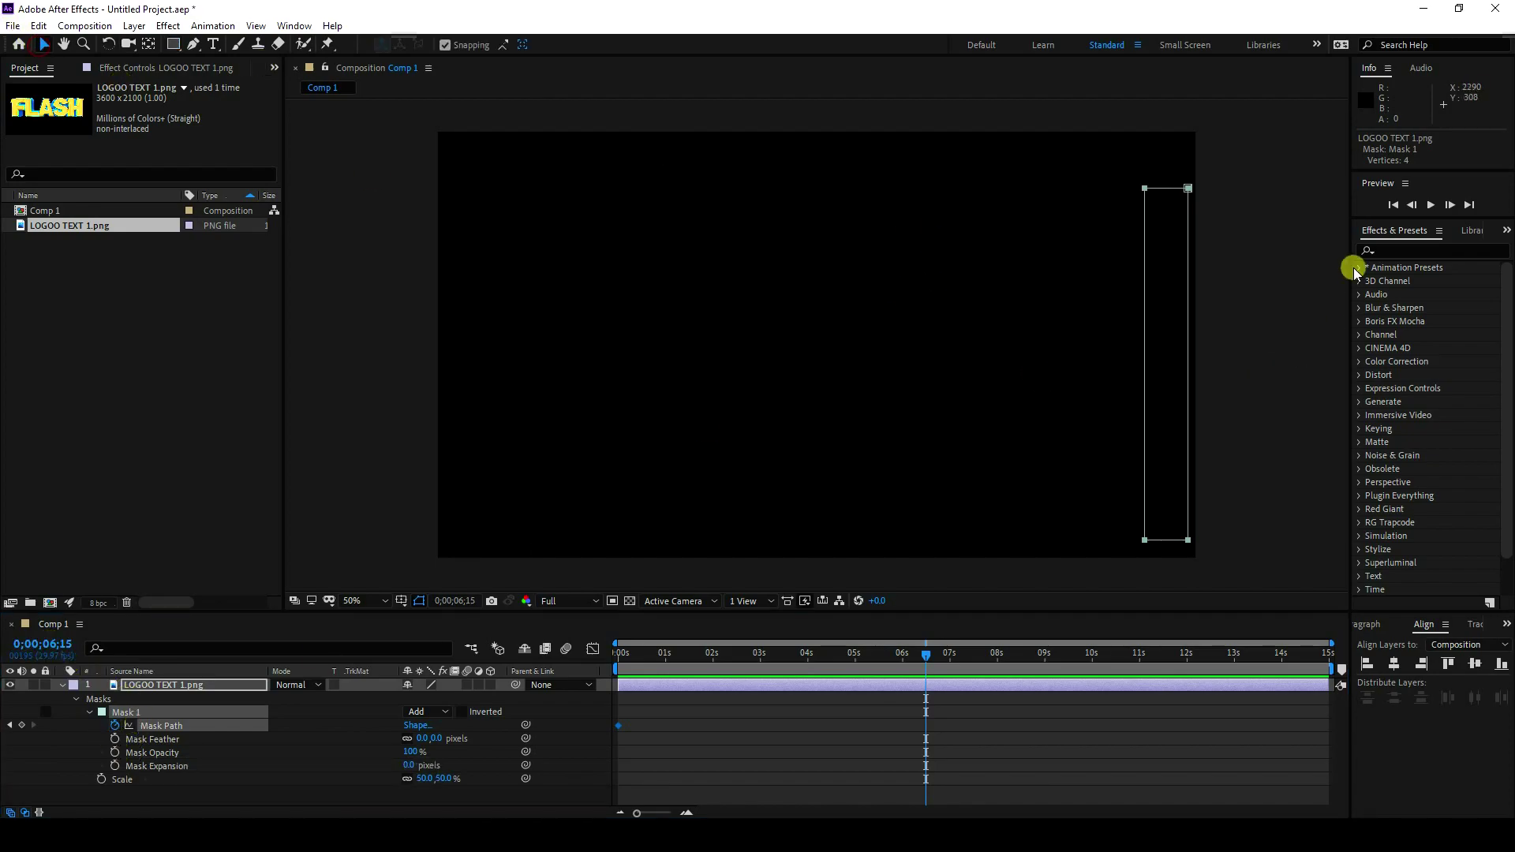
drag(1239, 174, 1096, 562)
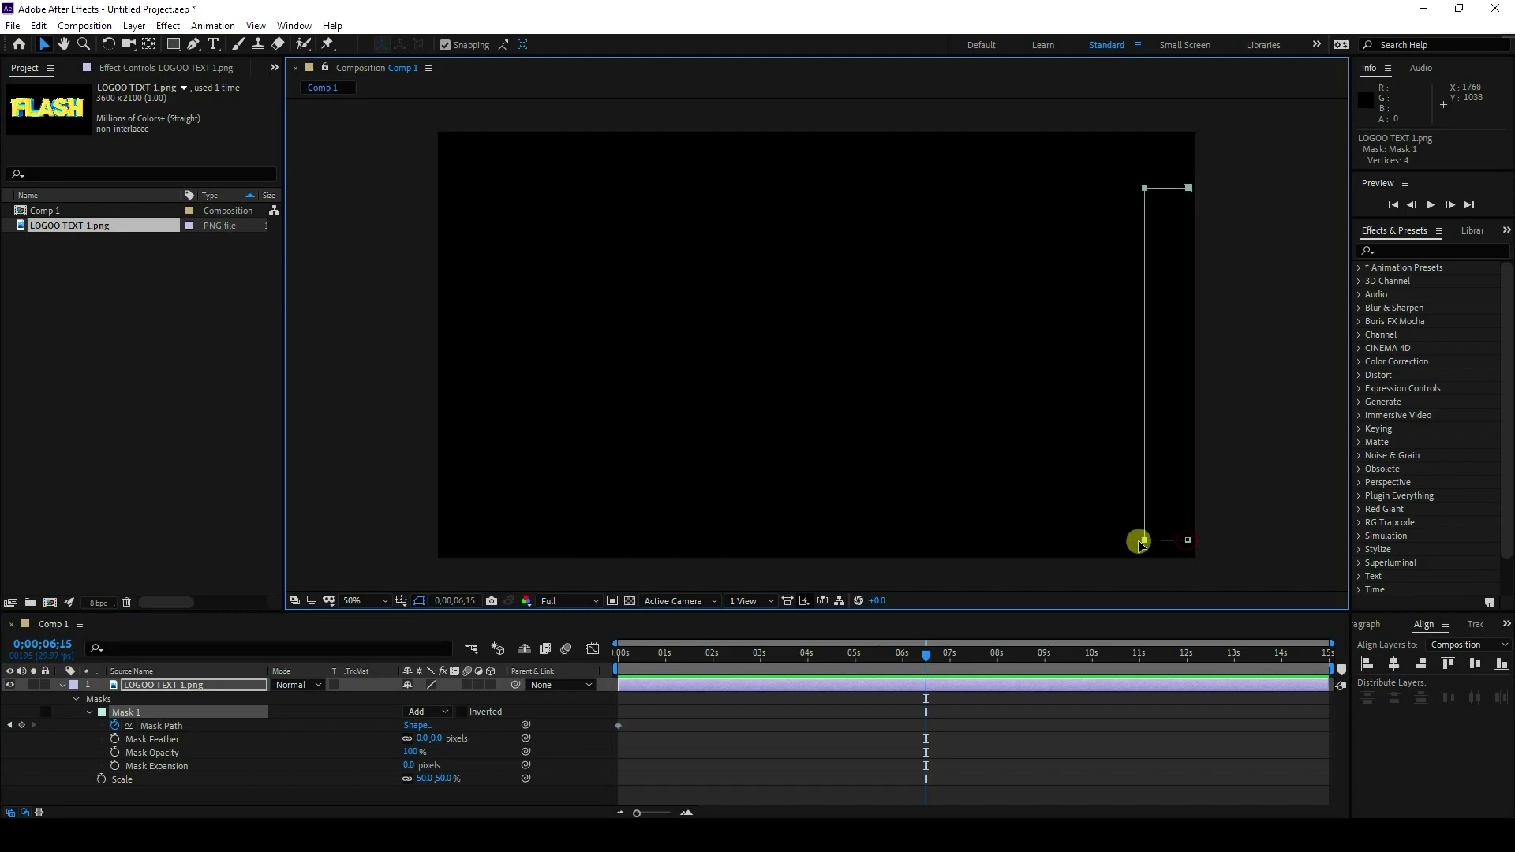
drag(1209, 167, 1099, 564)
drag(1188, 539, 489, 514)
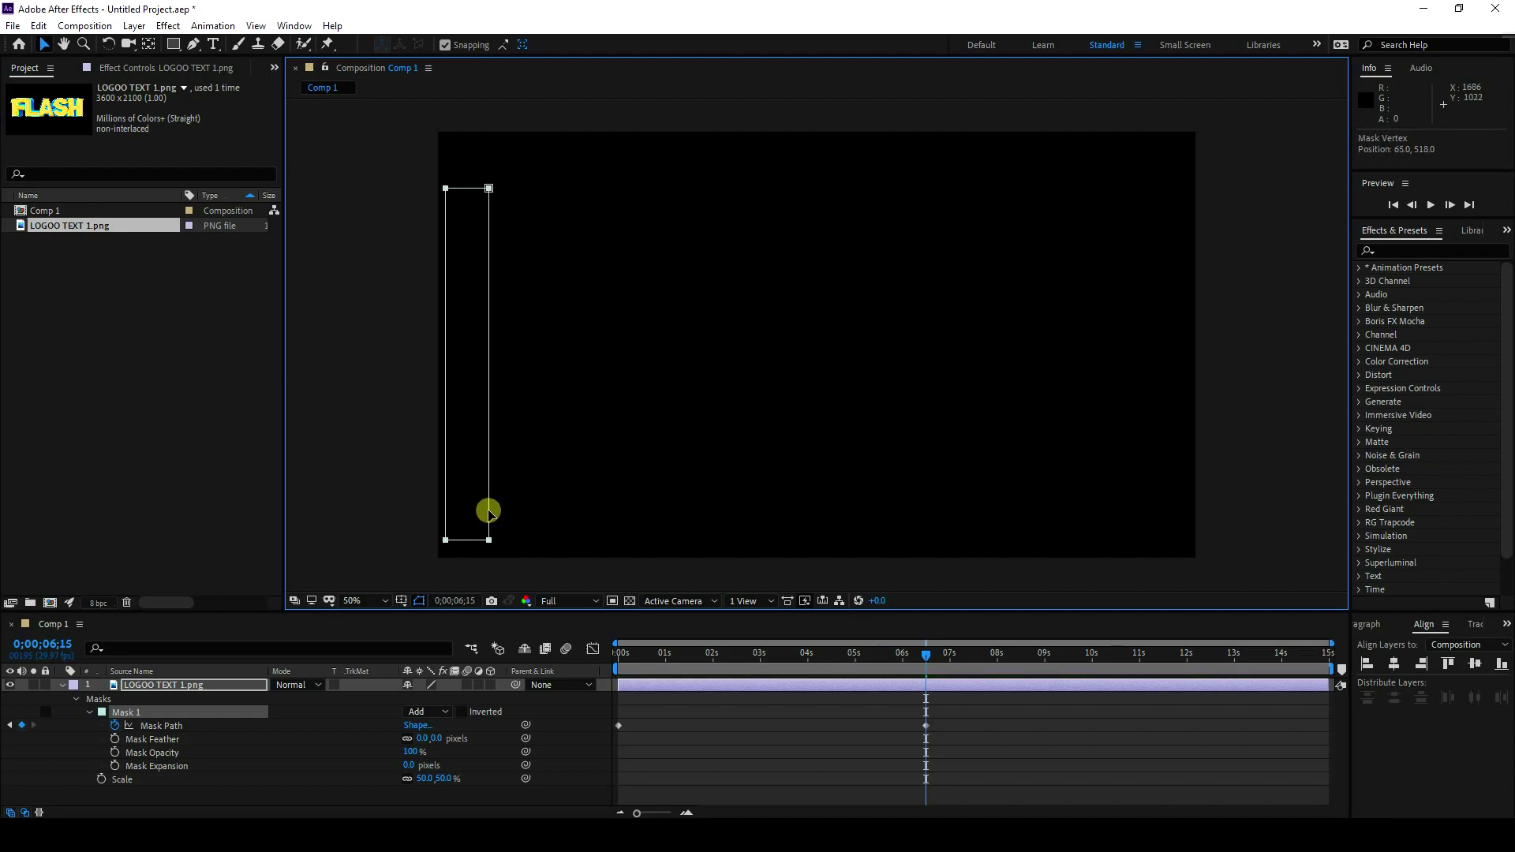
key(space)
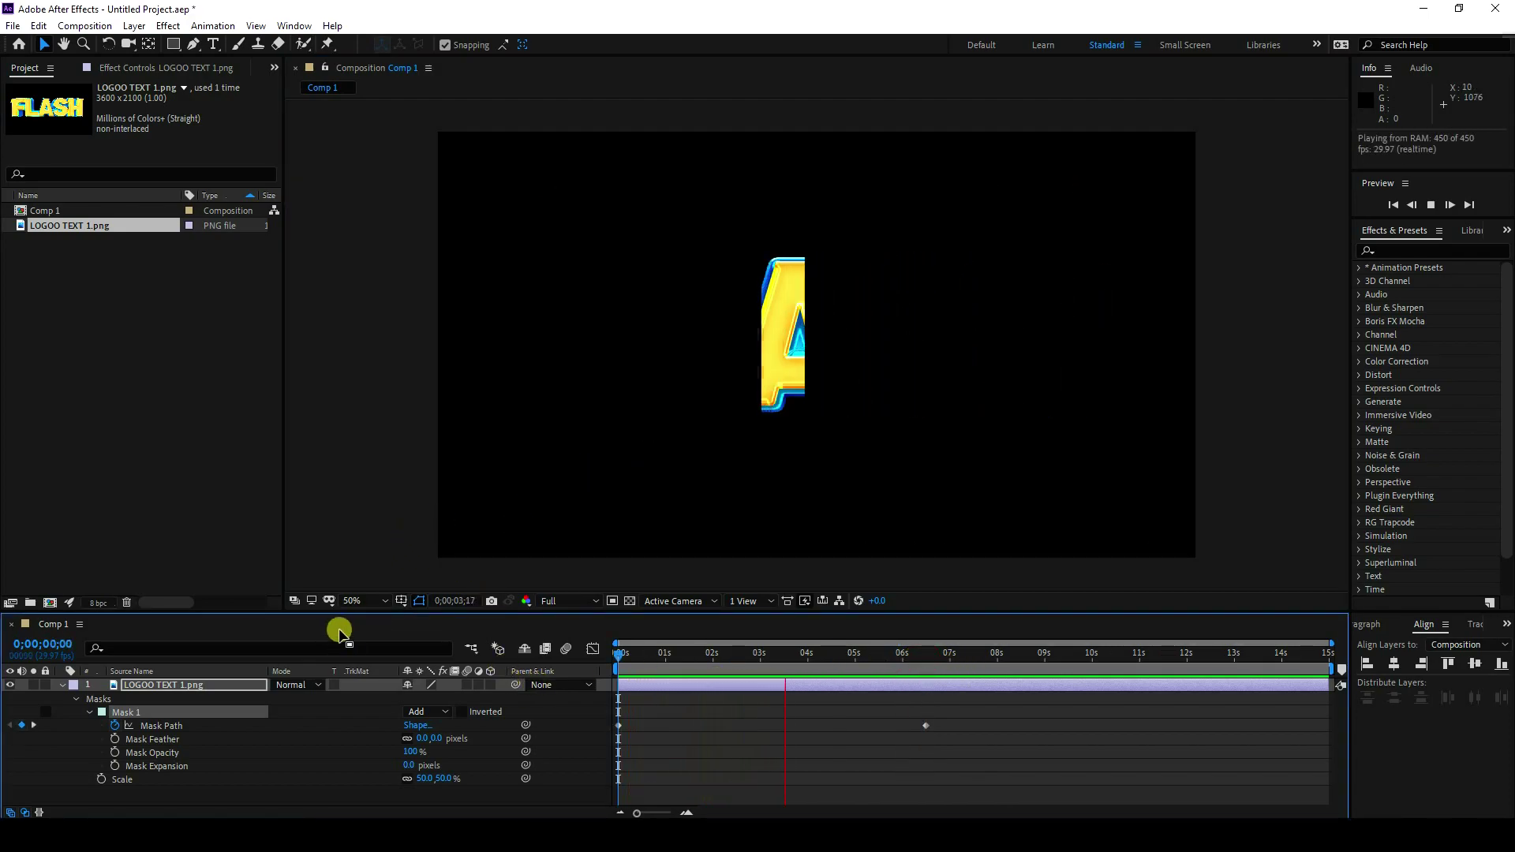
Step: Pre-compose the logo layer as LOGOO TEXT Comp, moving all attributes into it
click(62, 685)
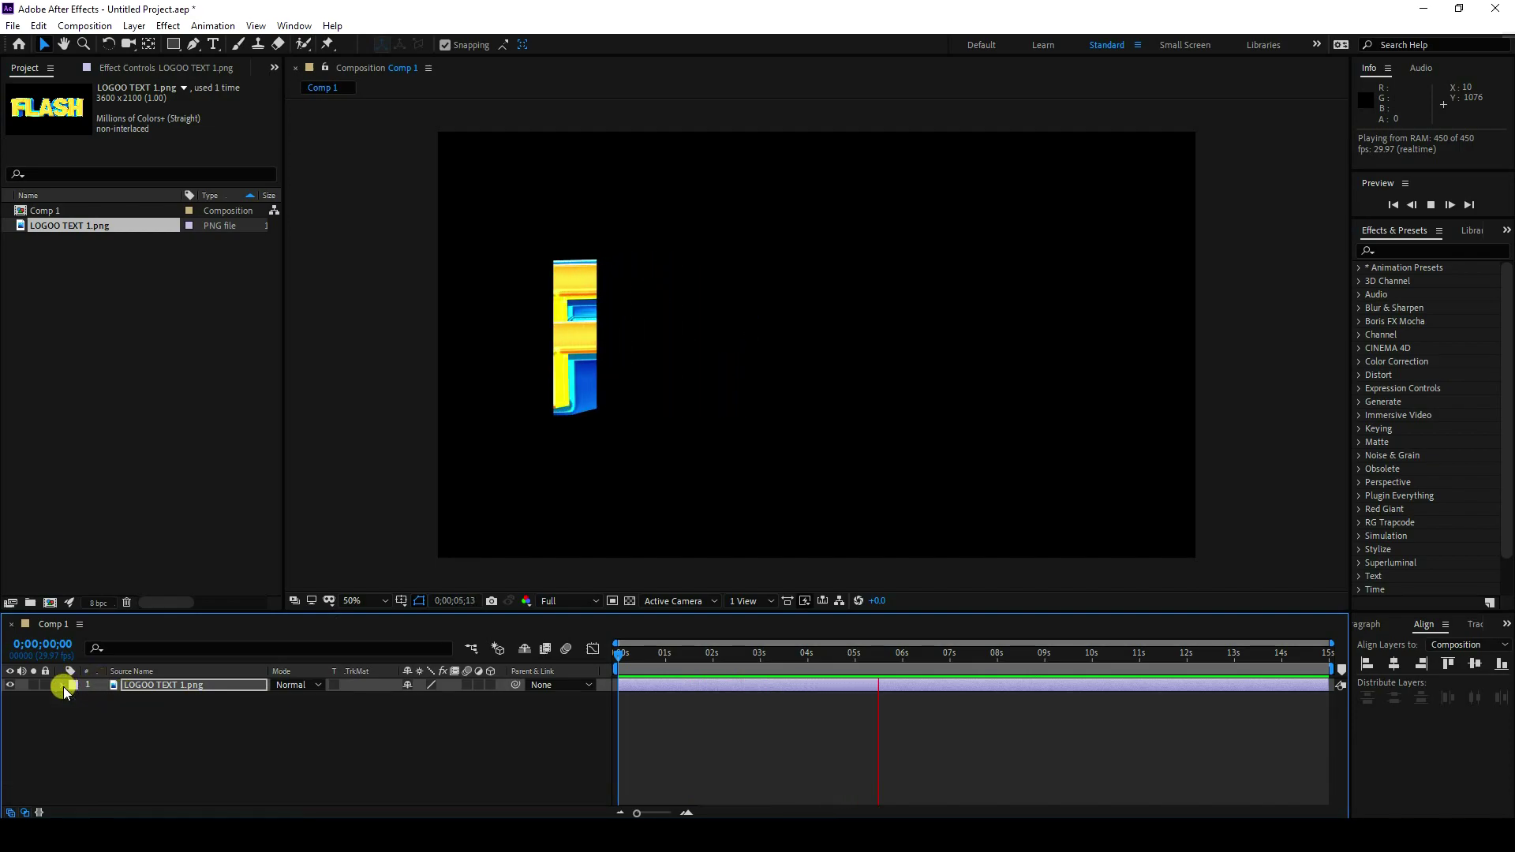
right_click(148, 685)
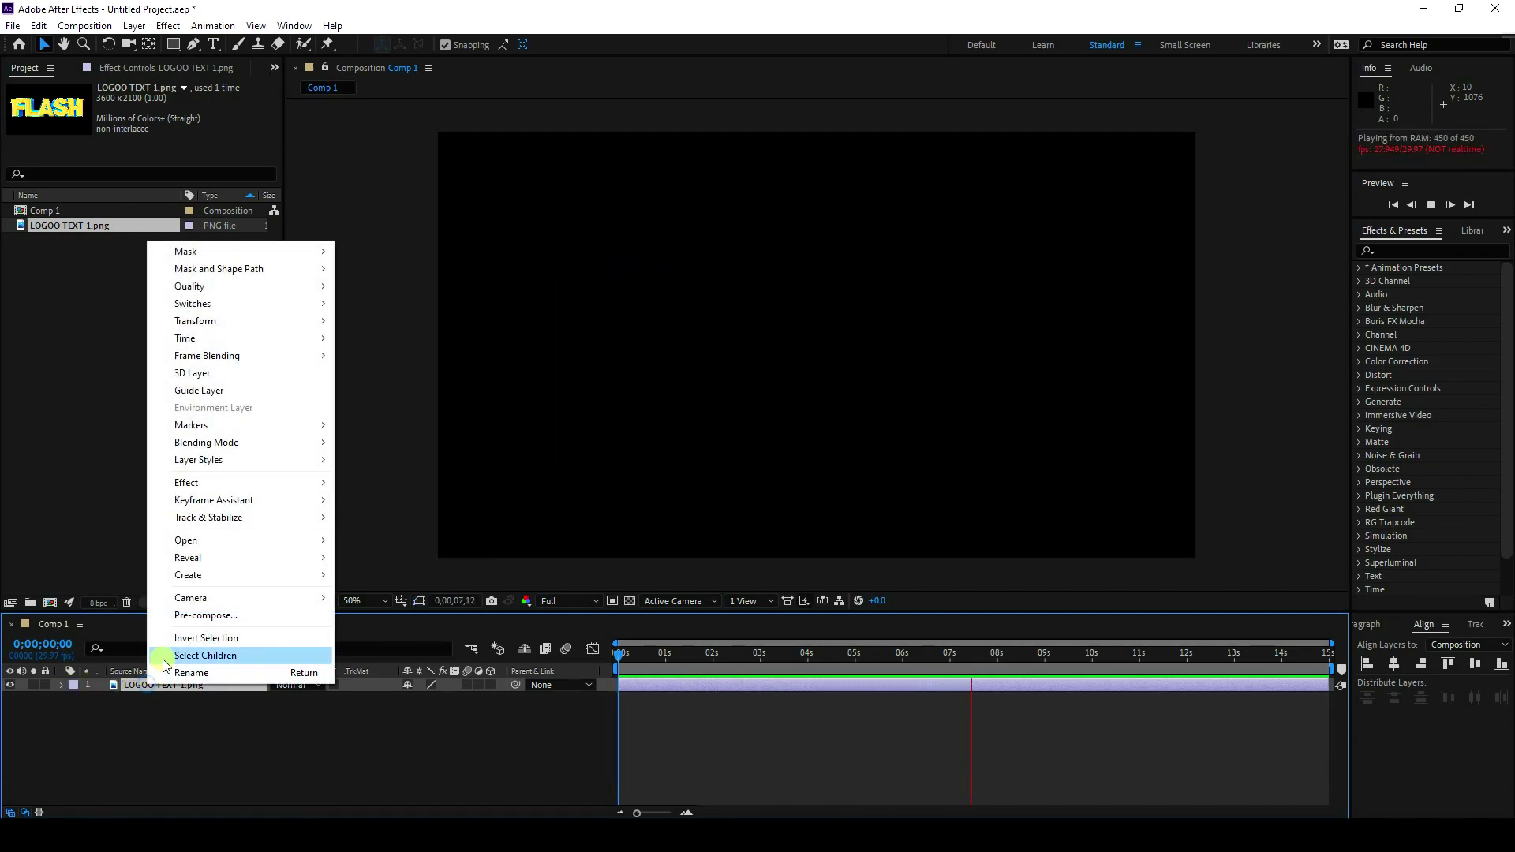
click(182, 618)
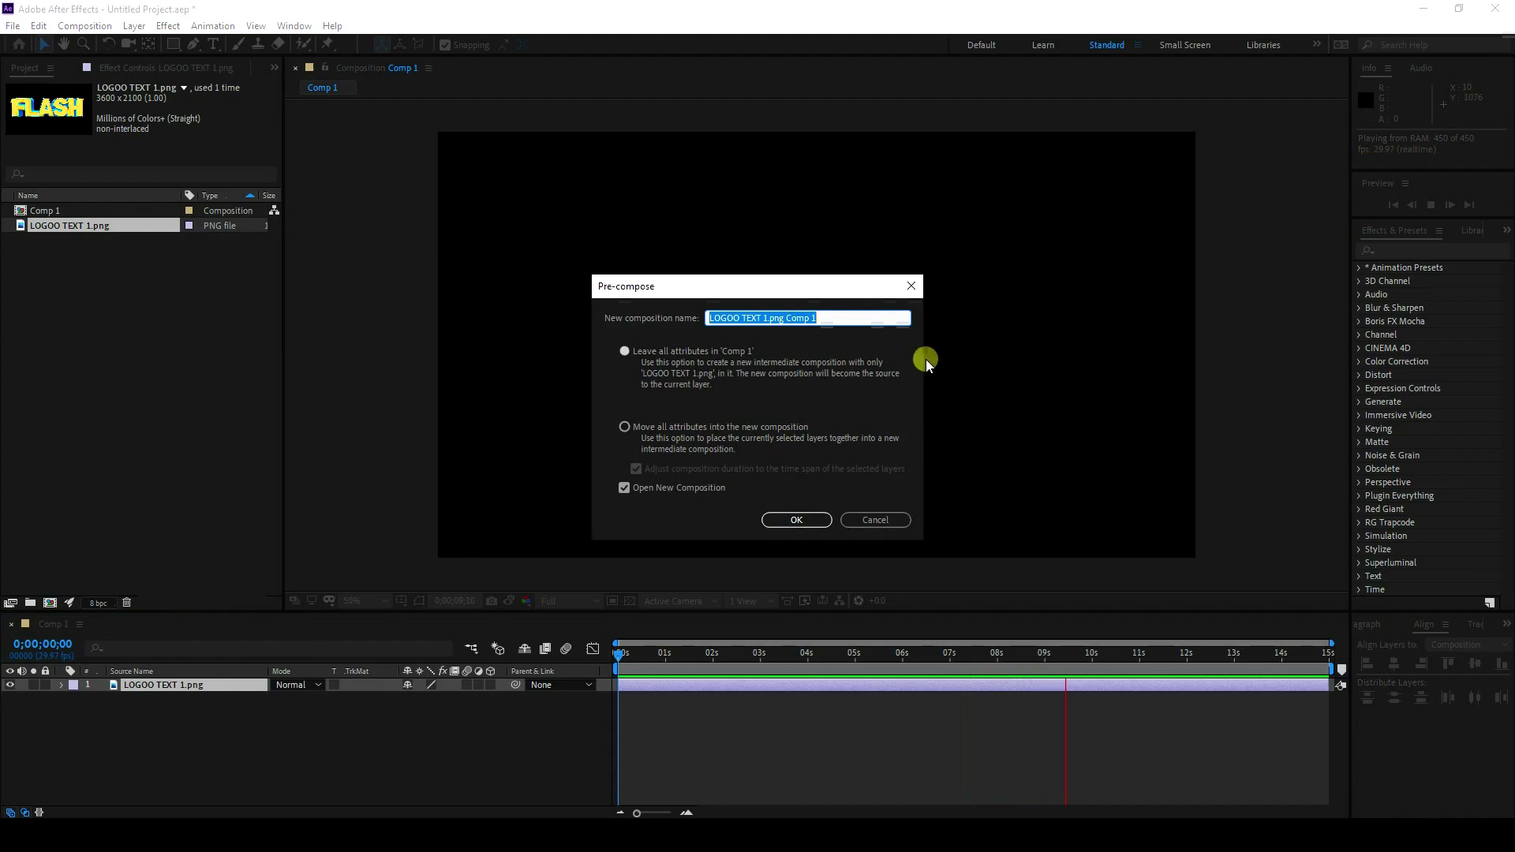
drag(764, 317, 775, 316)
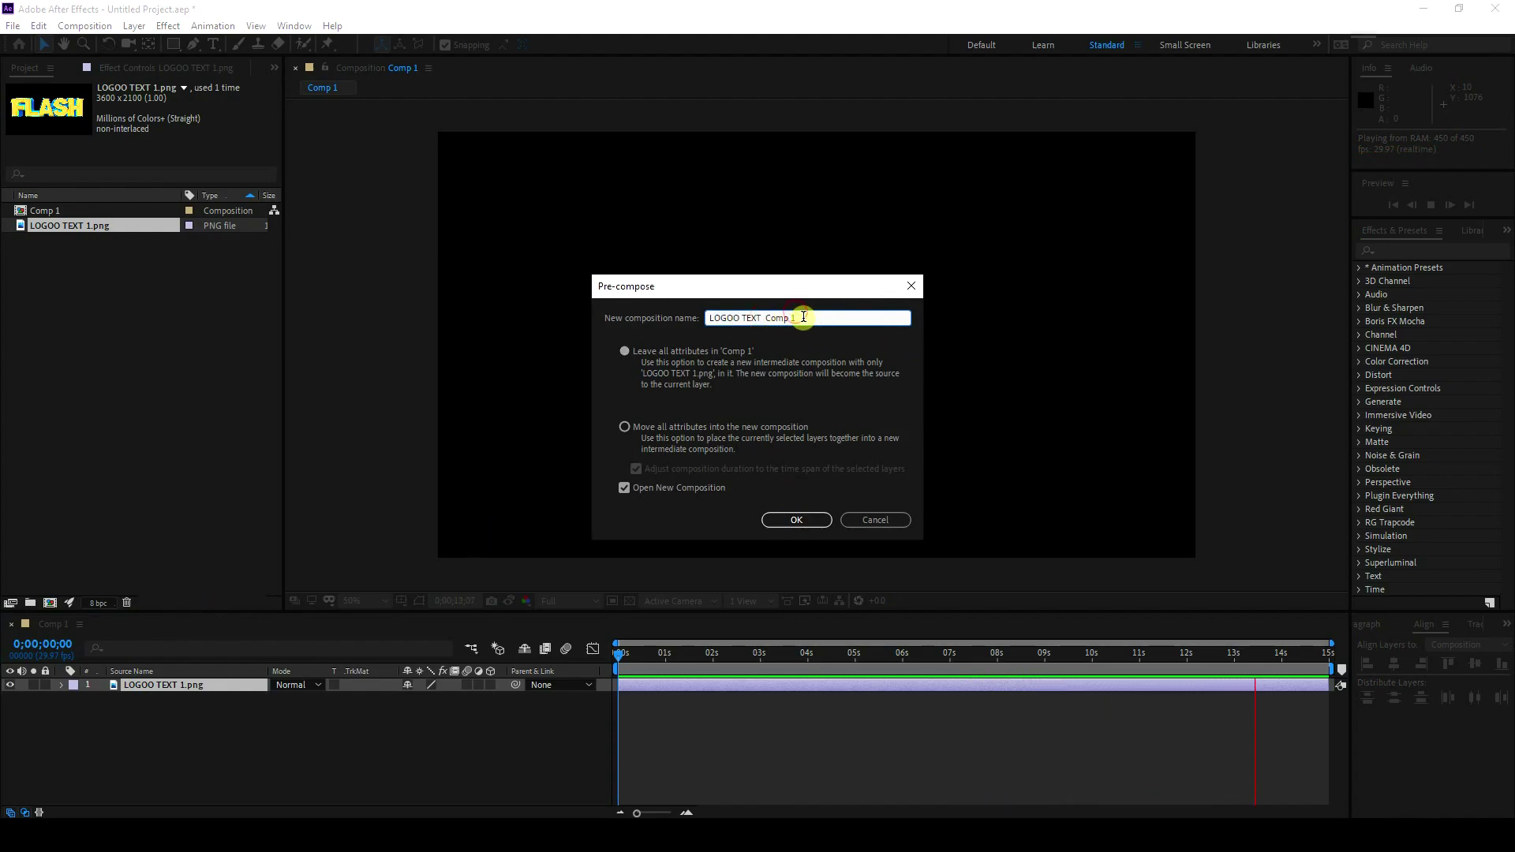
click(633, 434)
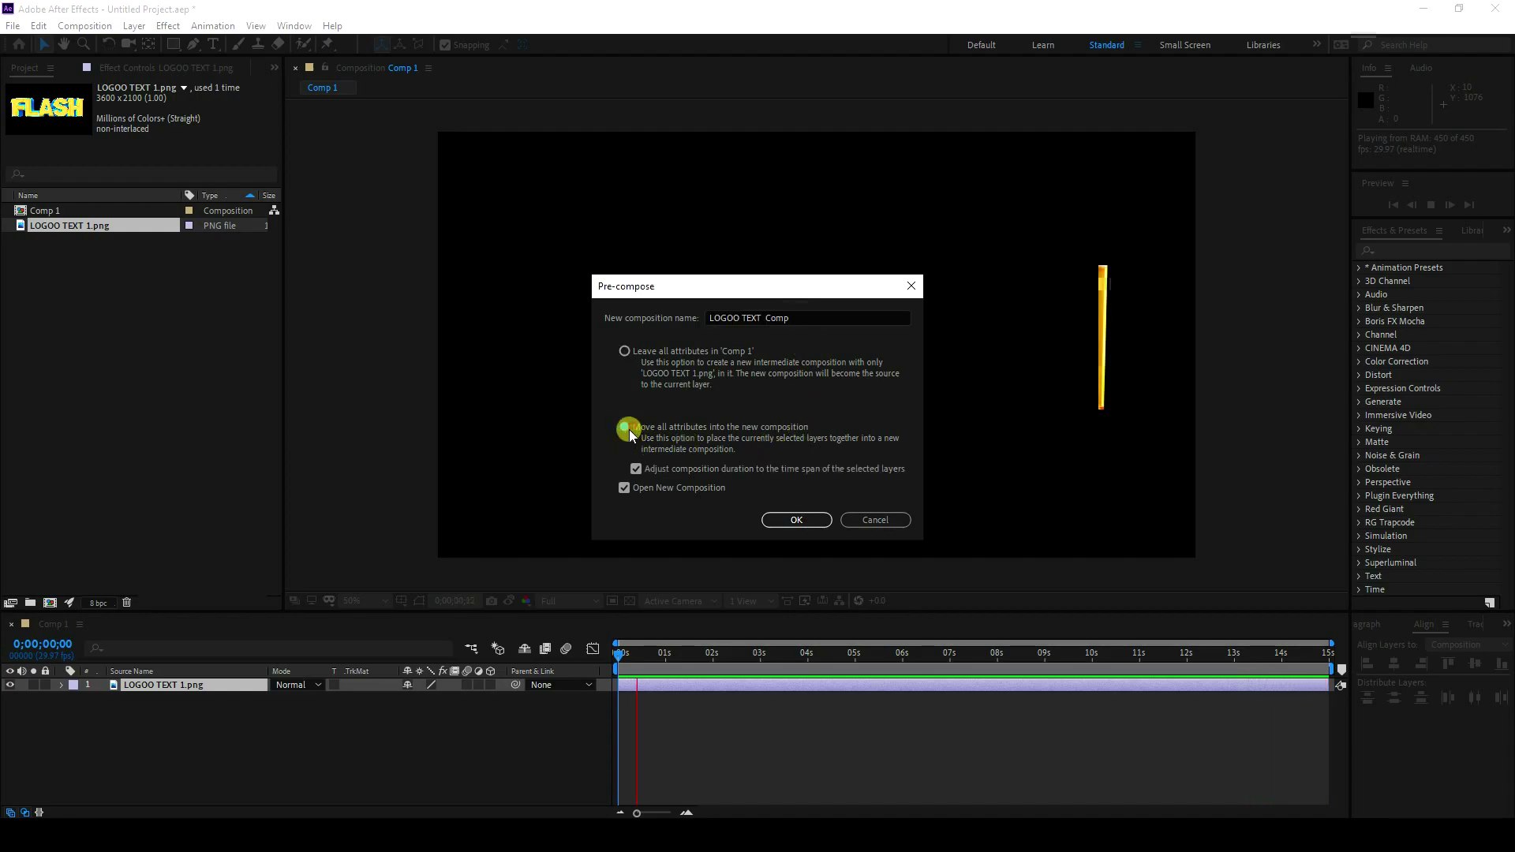
click(783, 519)
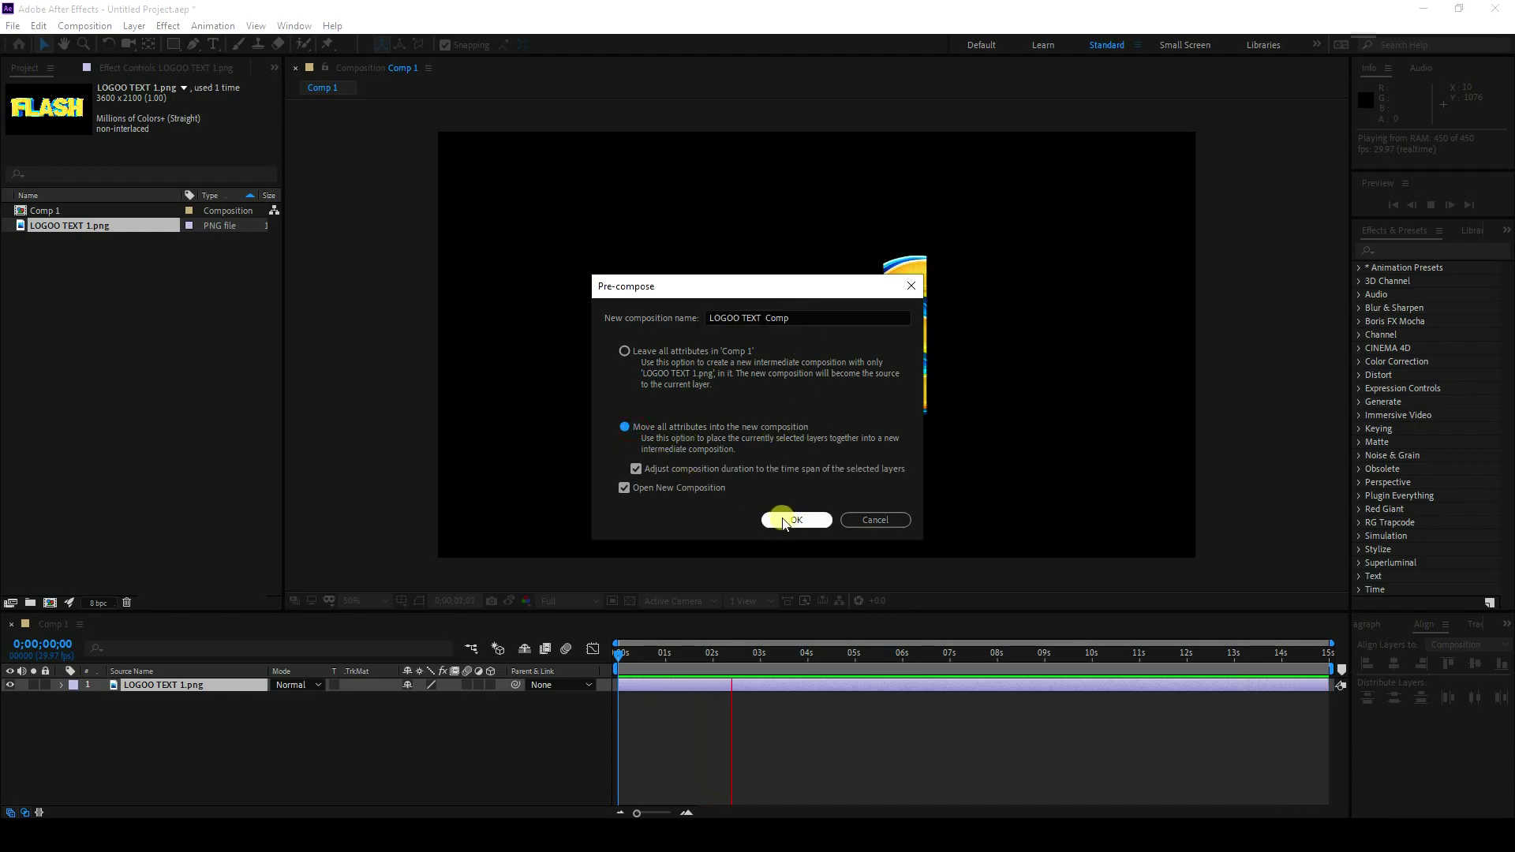
Step: Add a new solid named Particles to Comp 1 above the LOGOO TEXT Comp layer
click(55, 623)
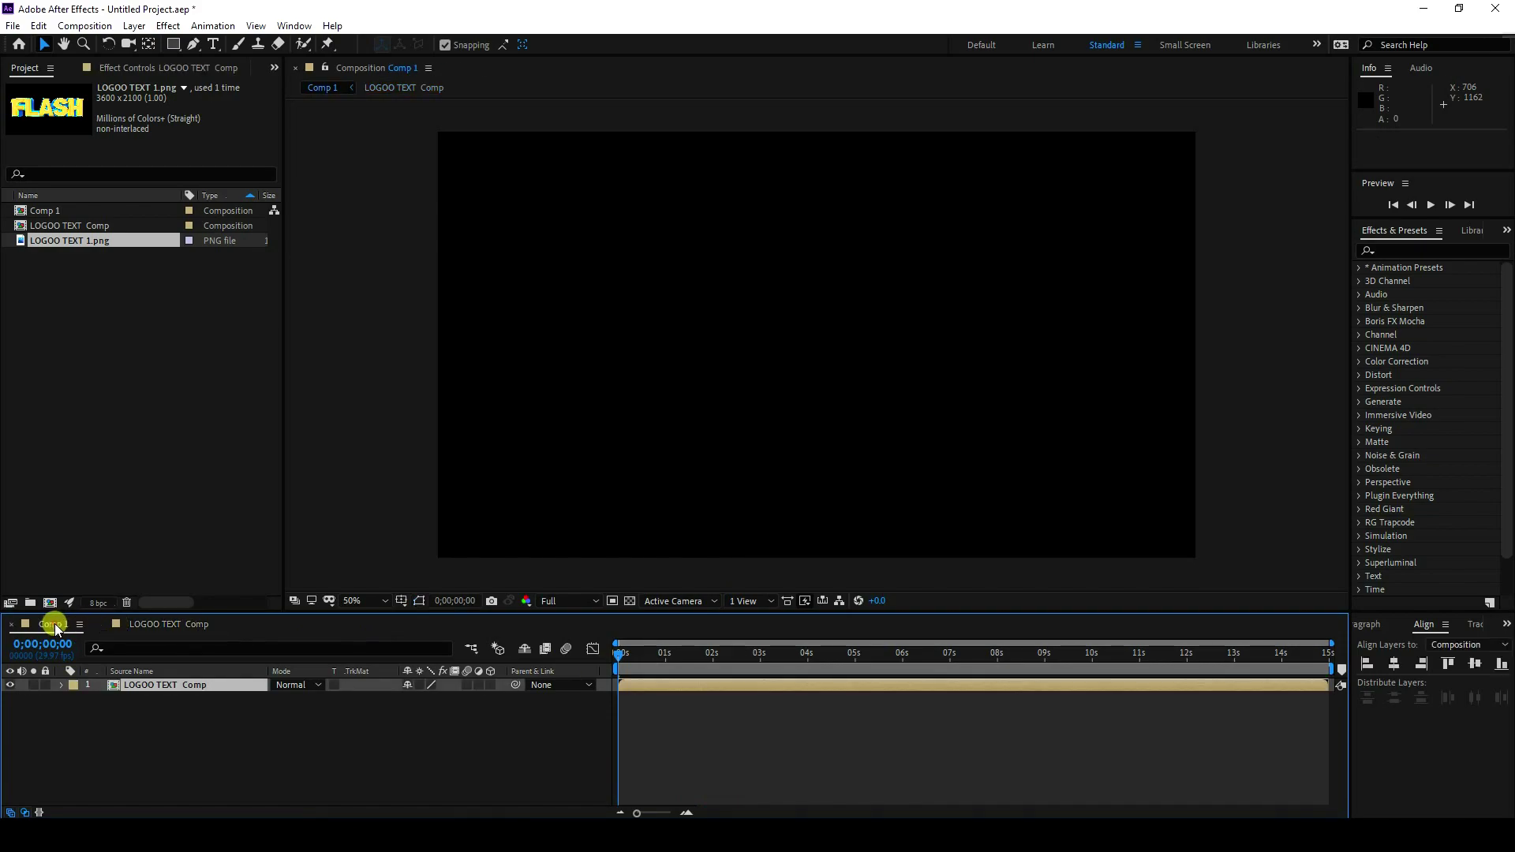
right_click(145, 706)
mouse_move(204, 543)
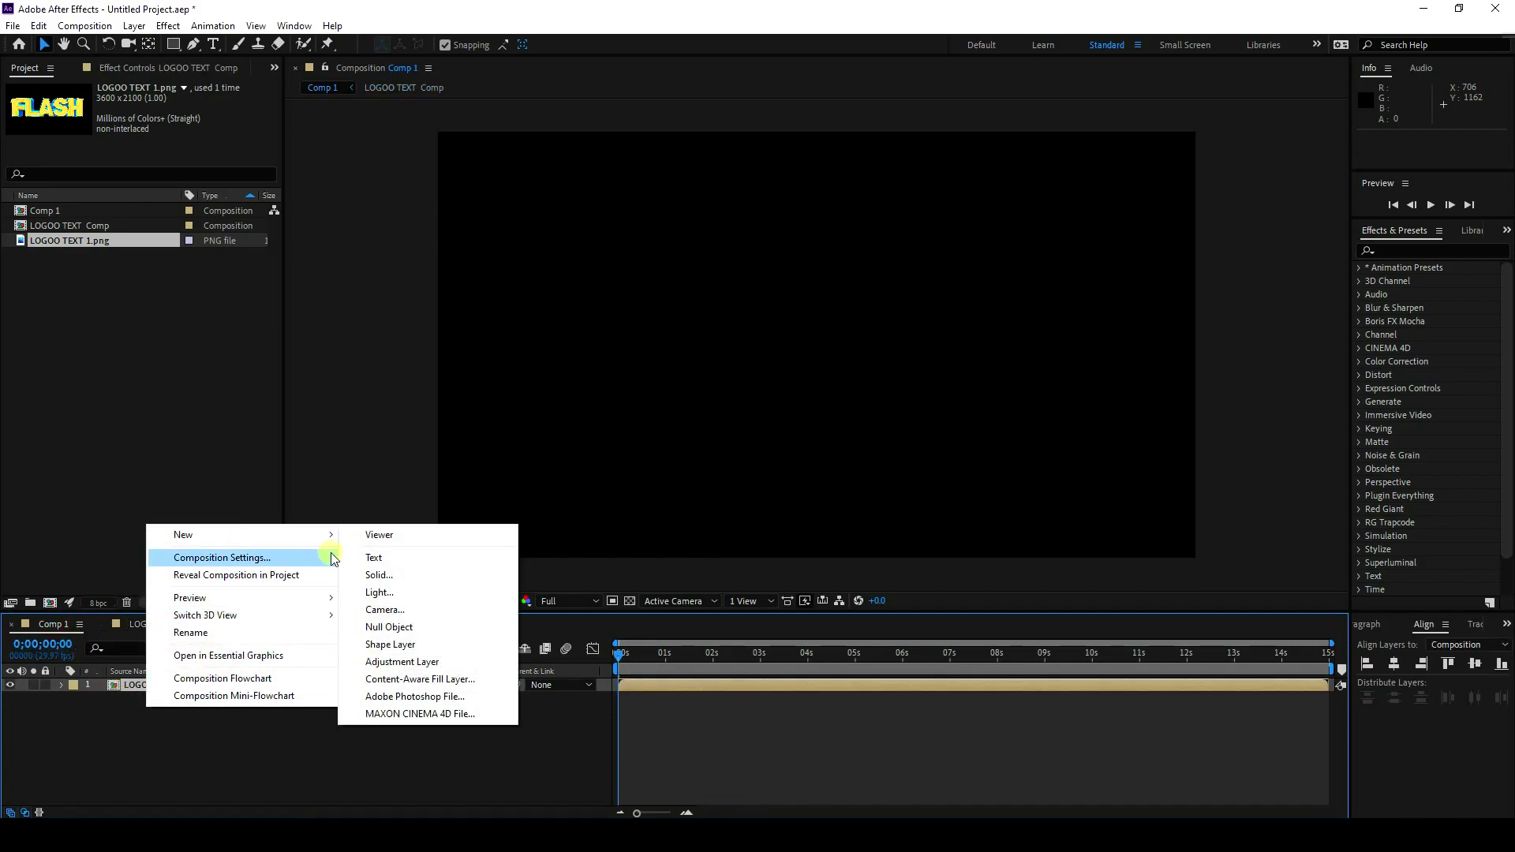
click(397, 579)
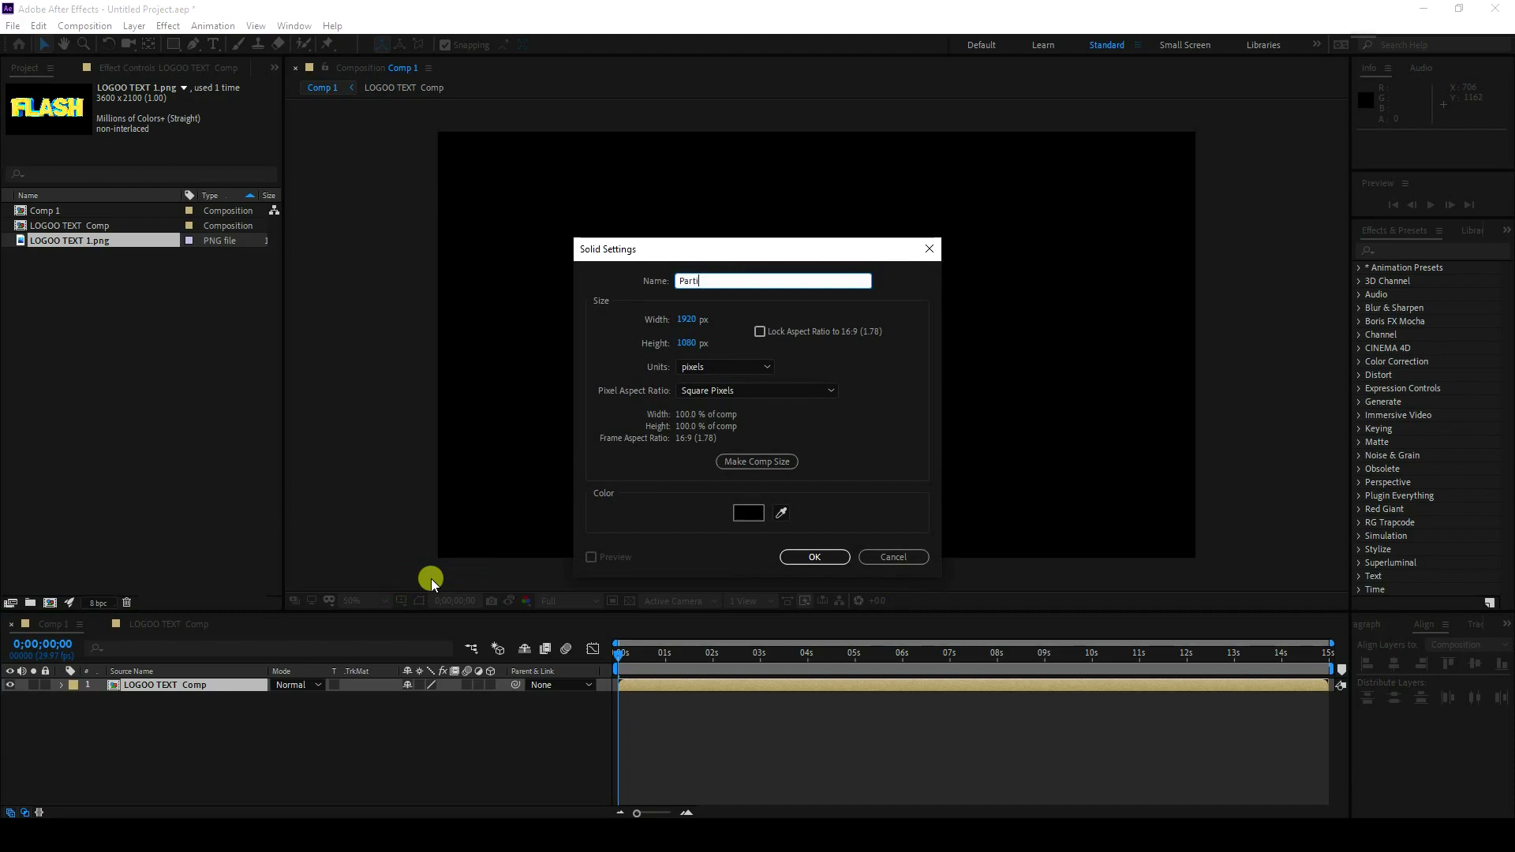
click(812, 557)
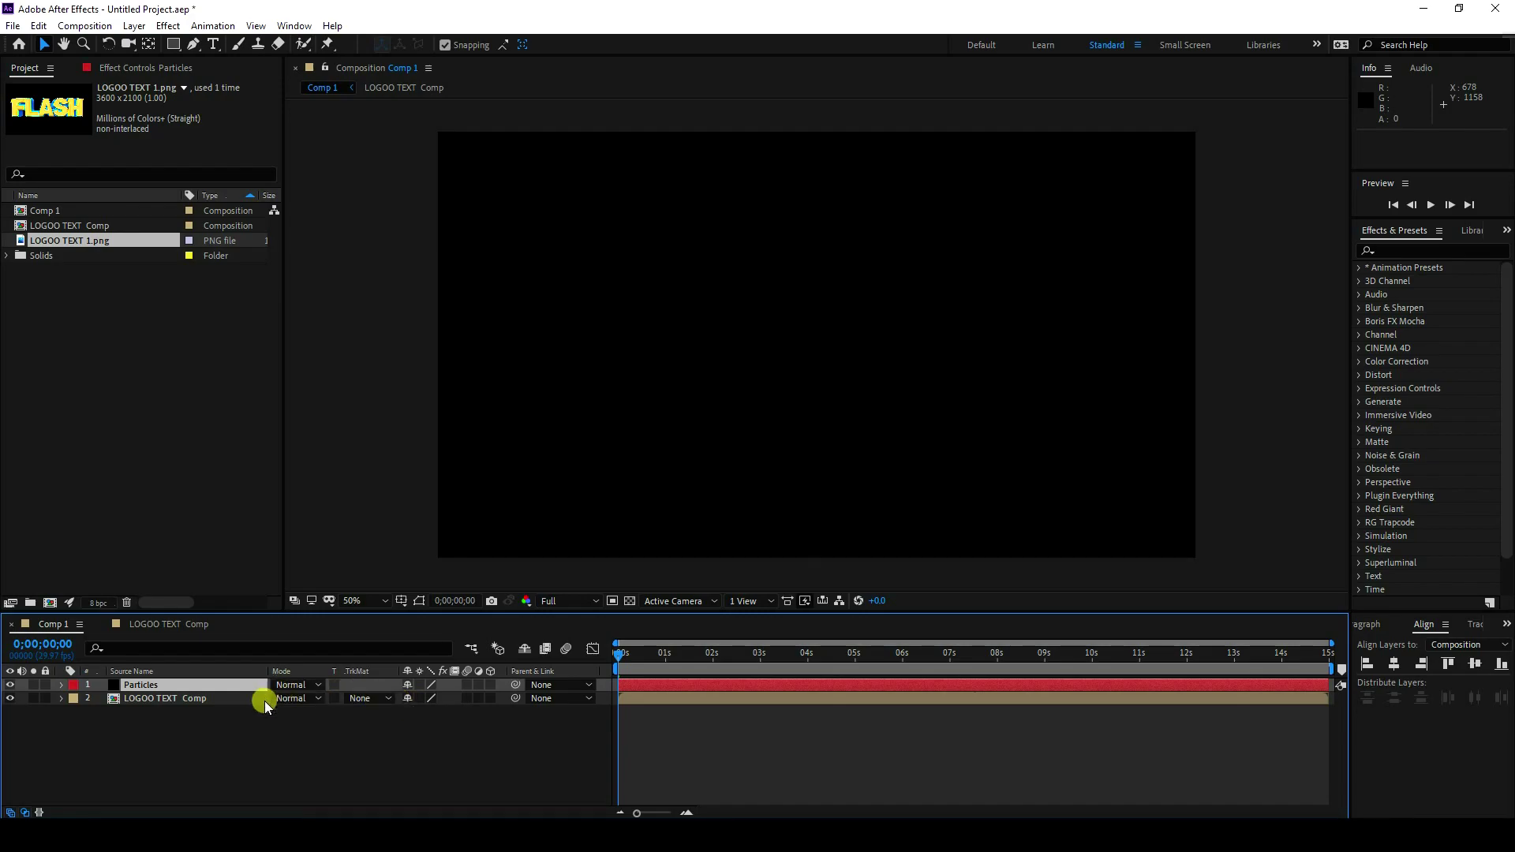
click(140, 701)
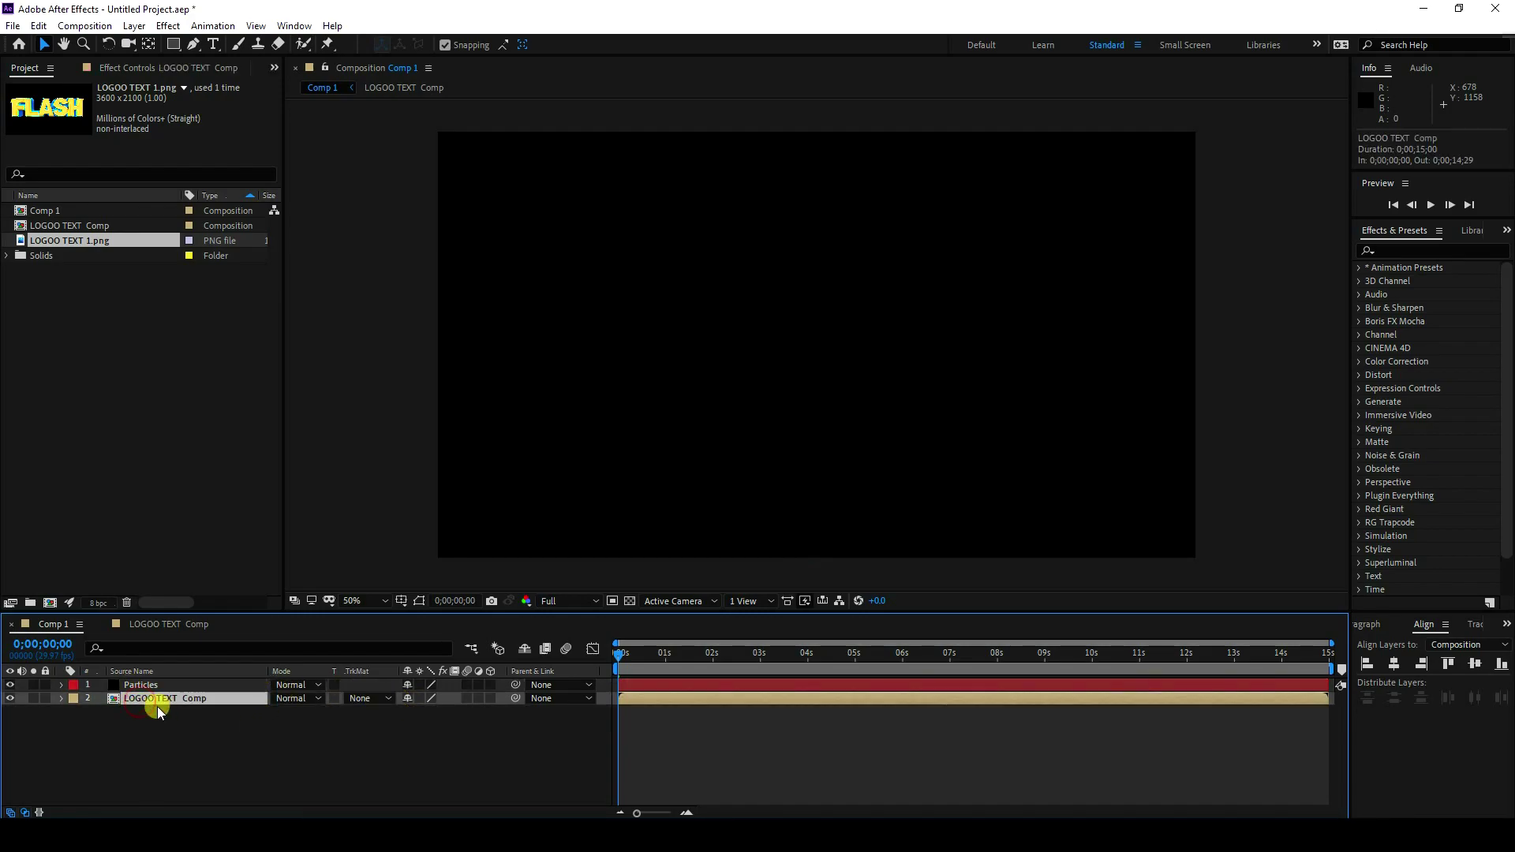
Step: Hide LOGOO TEXT Comp, make it 3D, and apply Trapcode Particular to the Particles solid
click(10, 699)
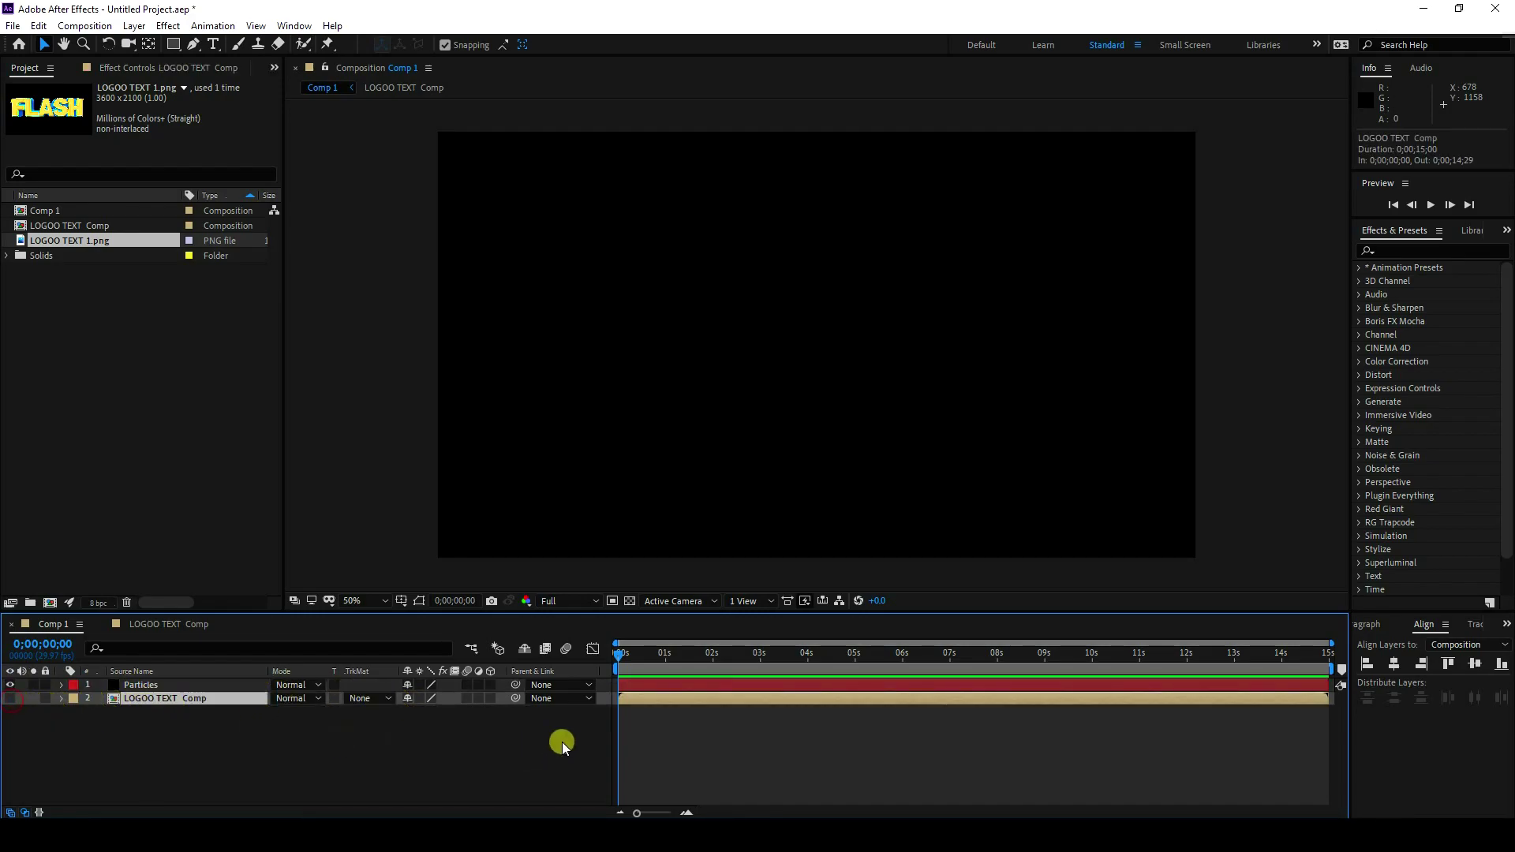
click(491, 698)
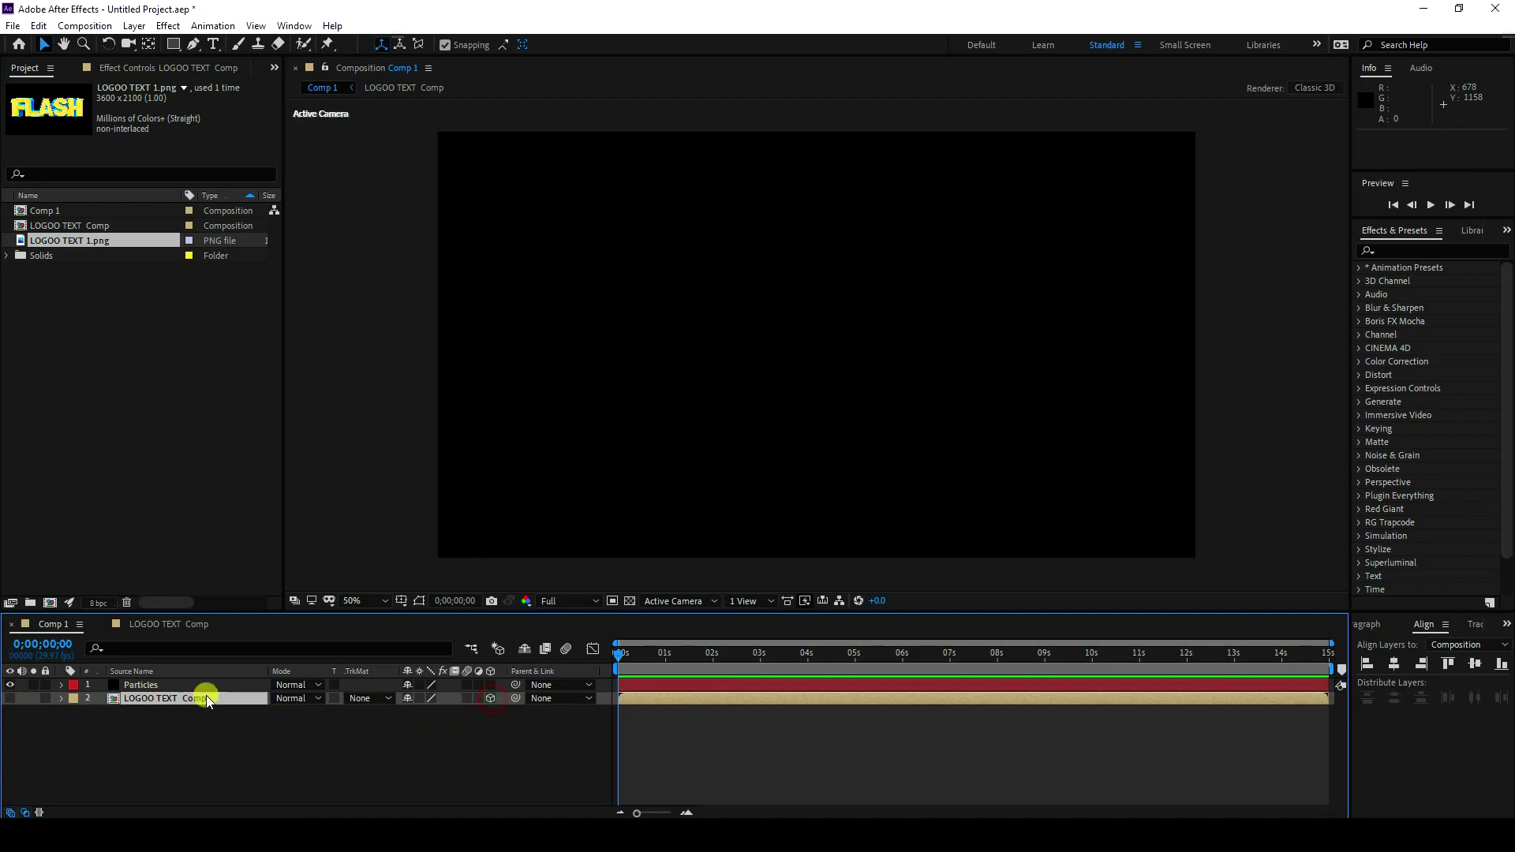
click(134, 687)
click(174, 107)
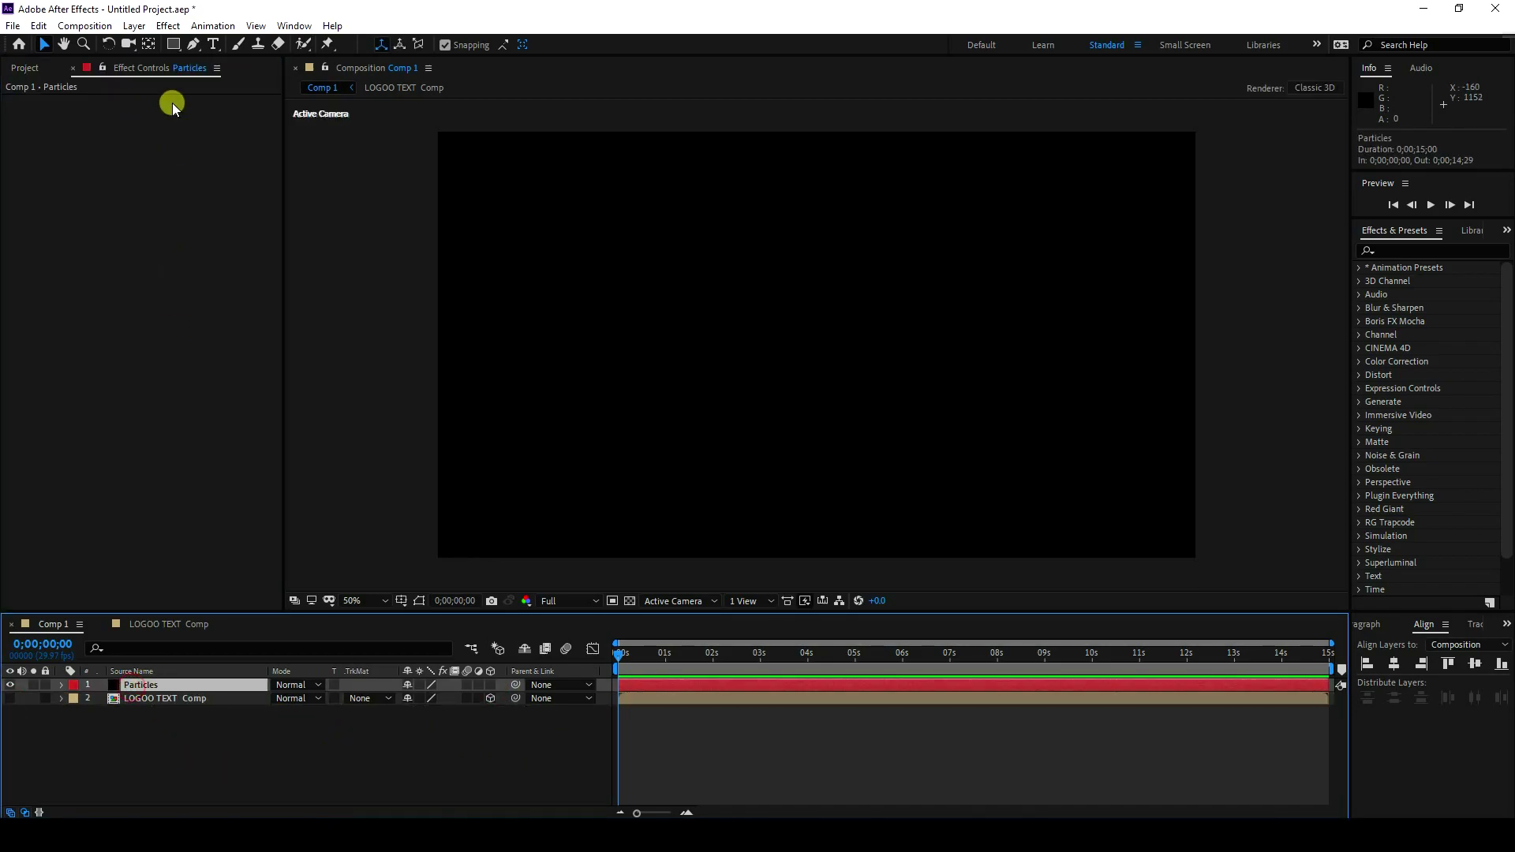
click(168, 29)
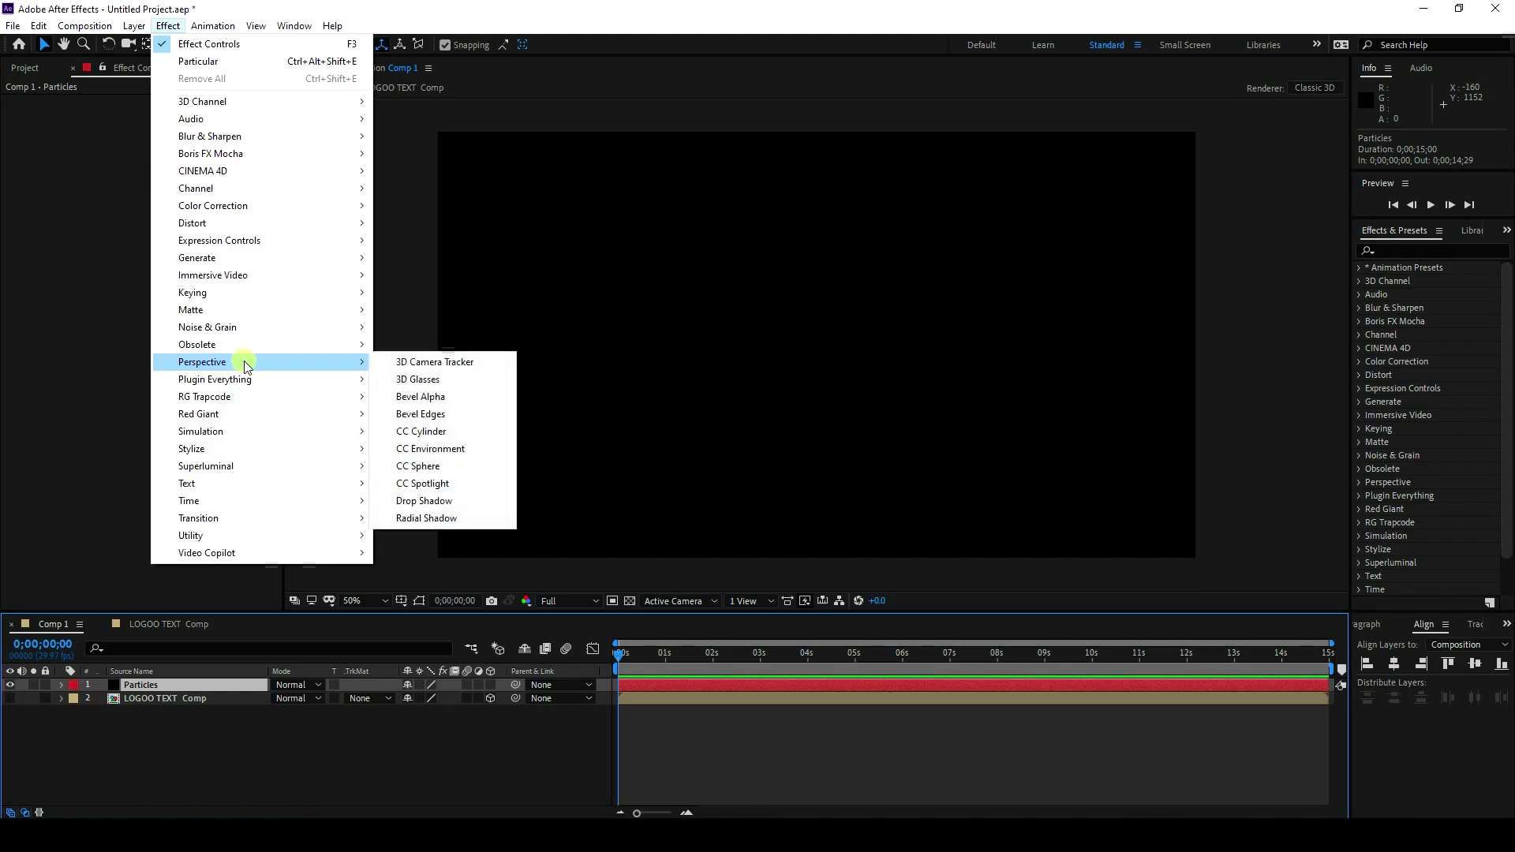
mouse_move(300, 399)
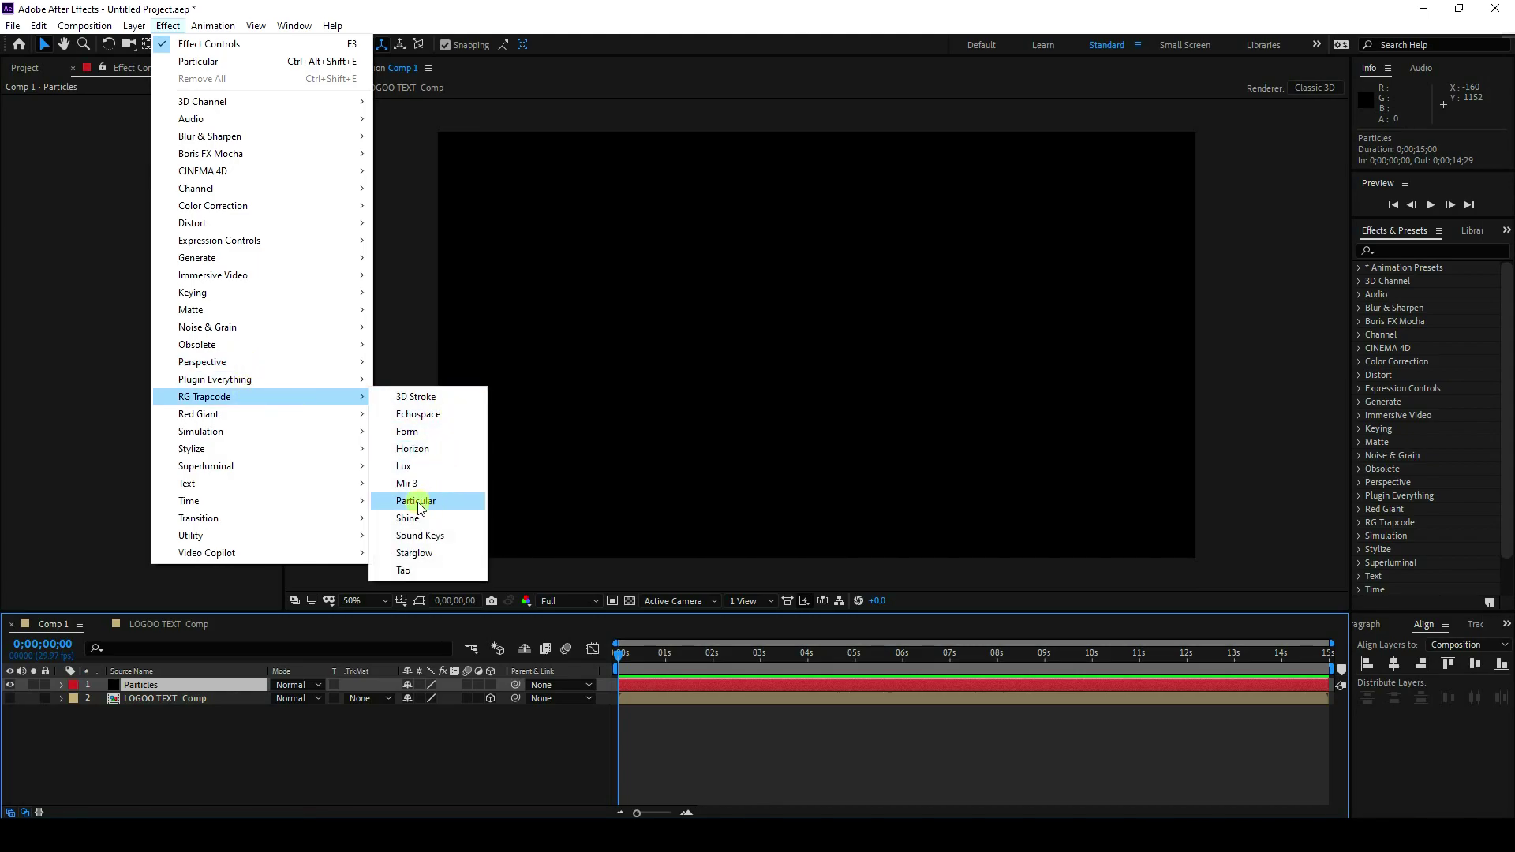
click(415, 502)
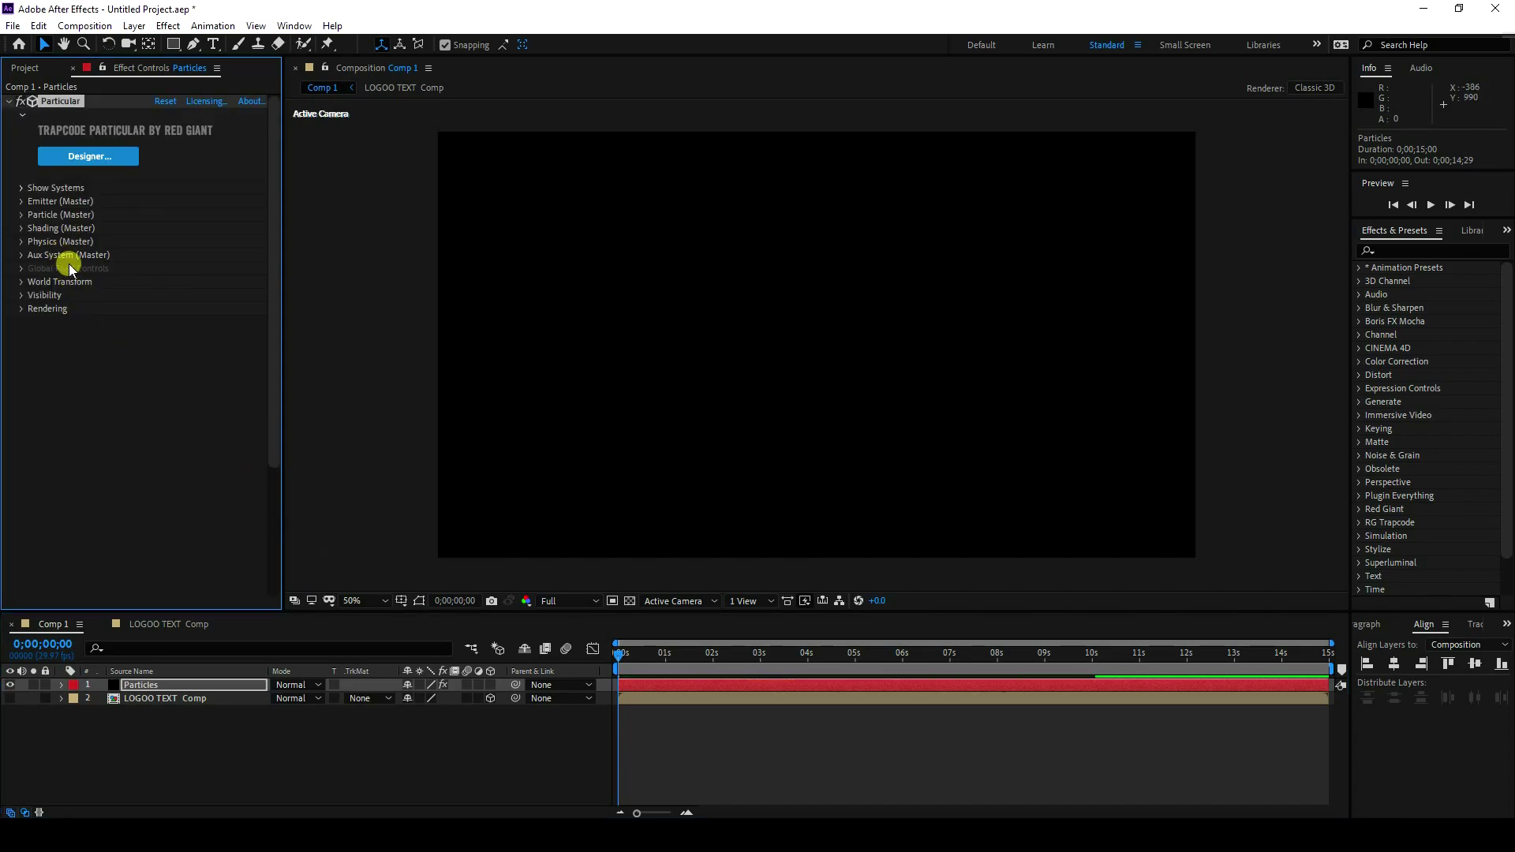
Step: Set Particular's Emitter Type to Layer, 300000 particles/sec, with LOGOO TEXT Comp as source
click(791, 654)
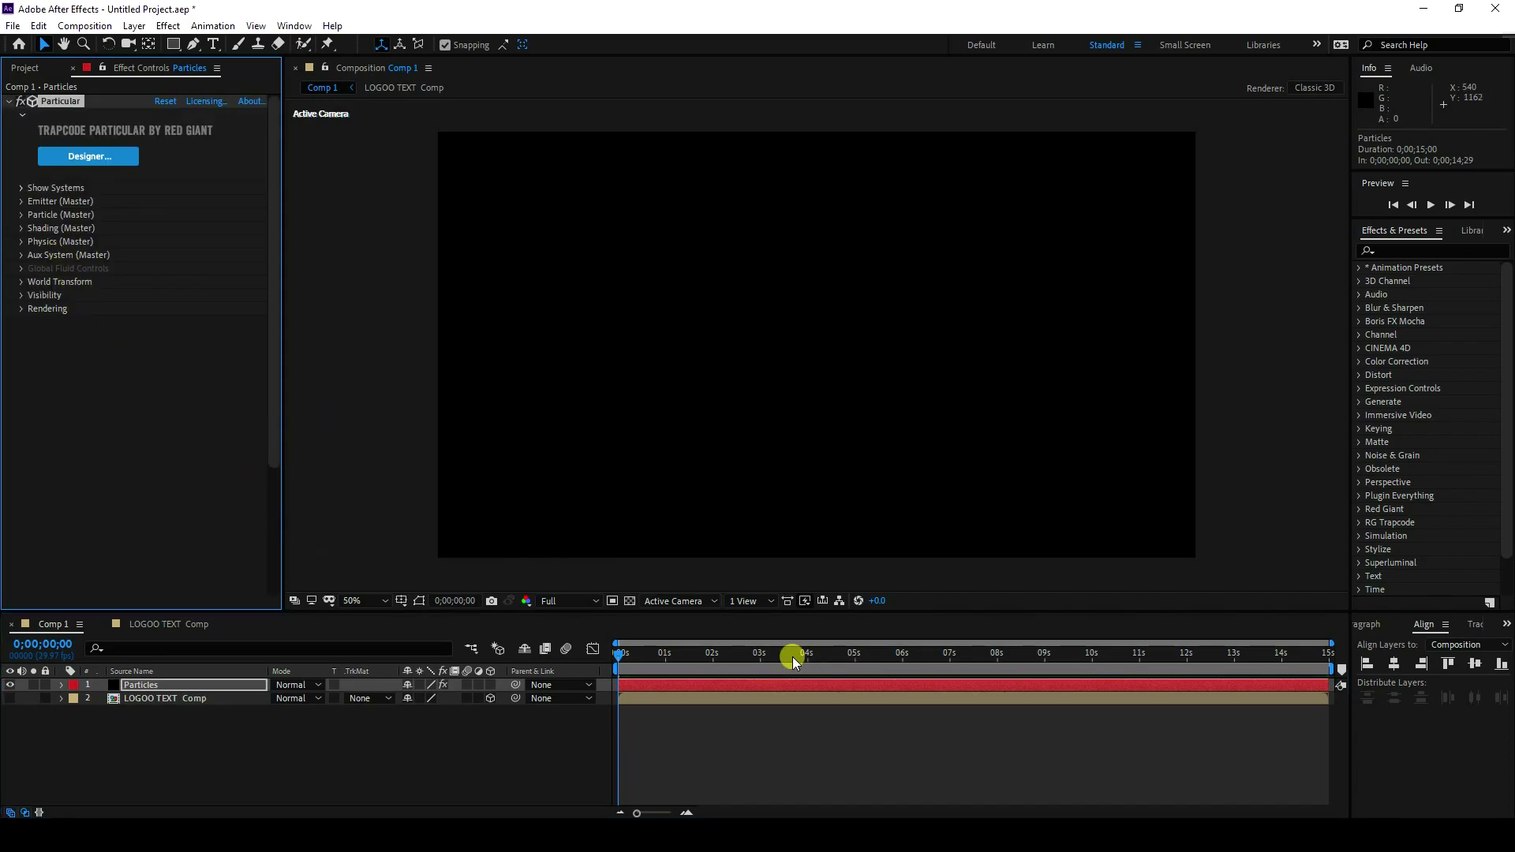
click(21, 202)
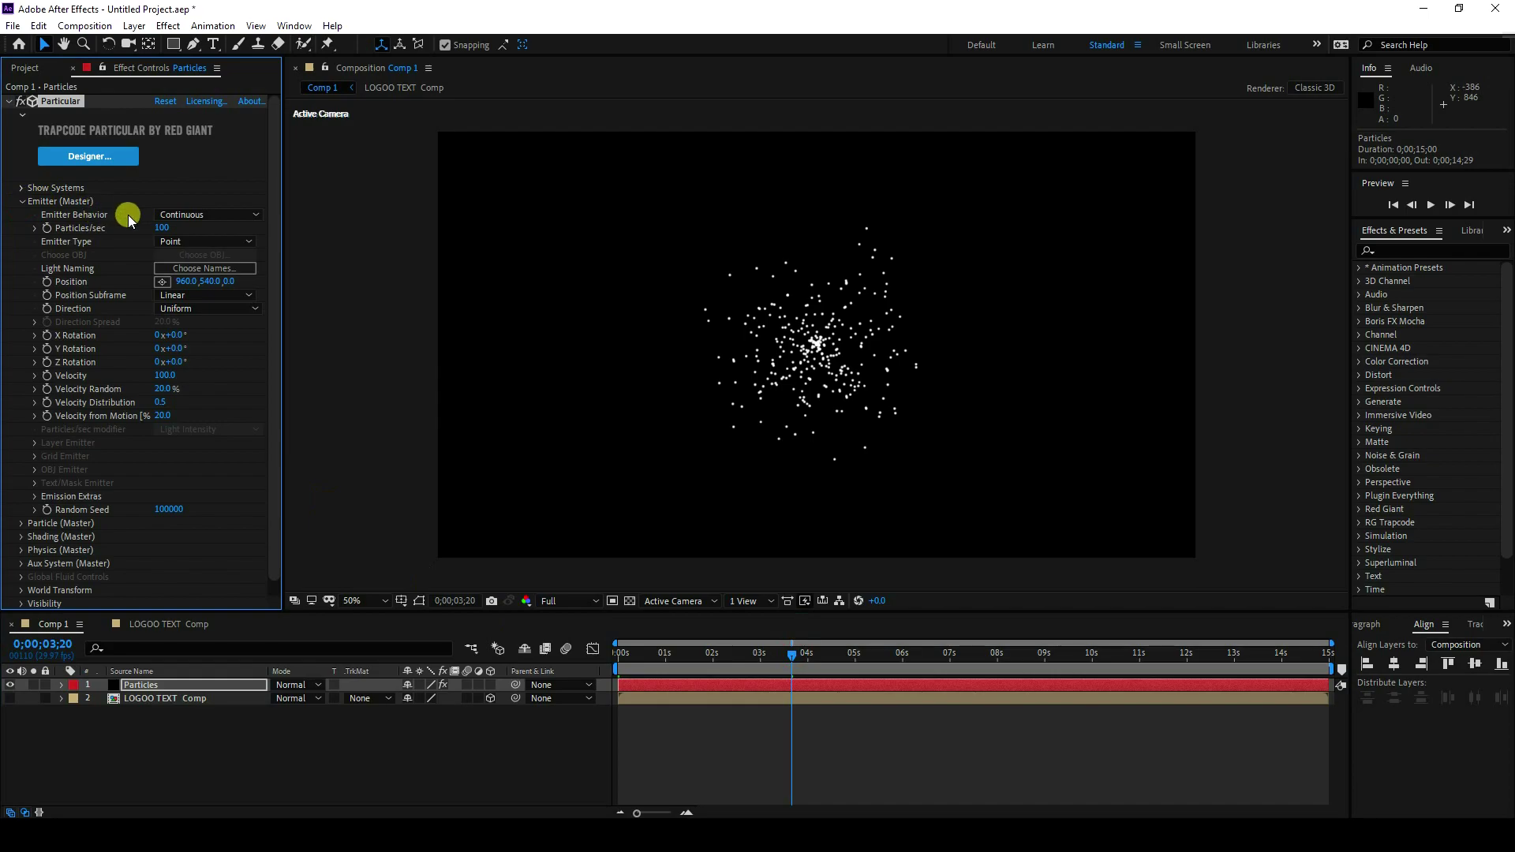
click(186, 242)
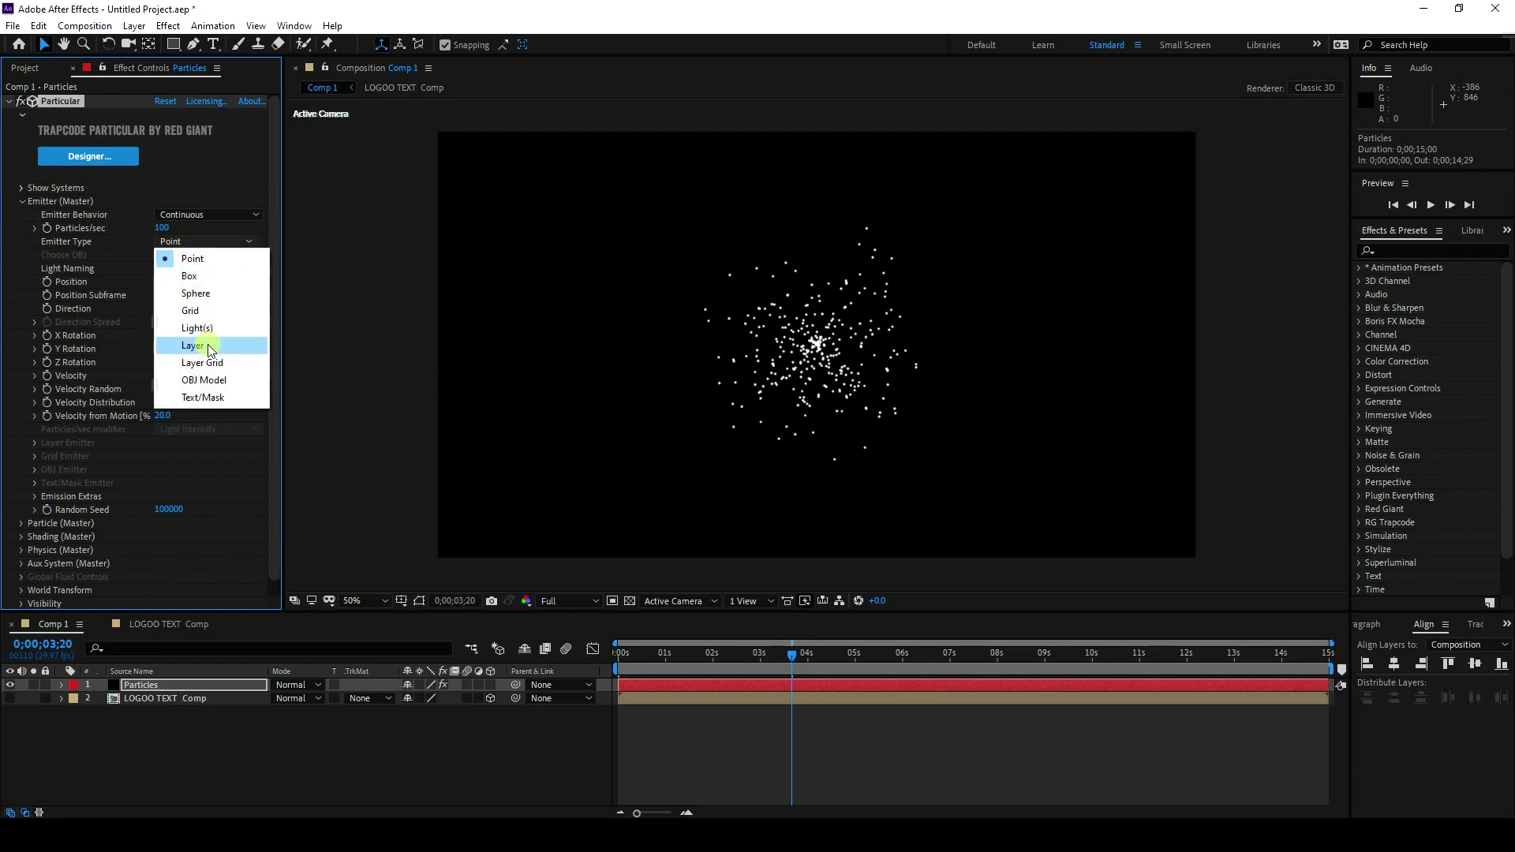
click(210, 350)
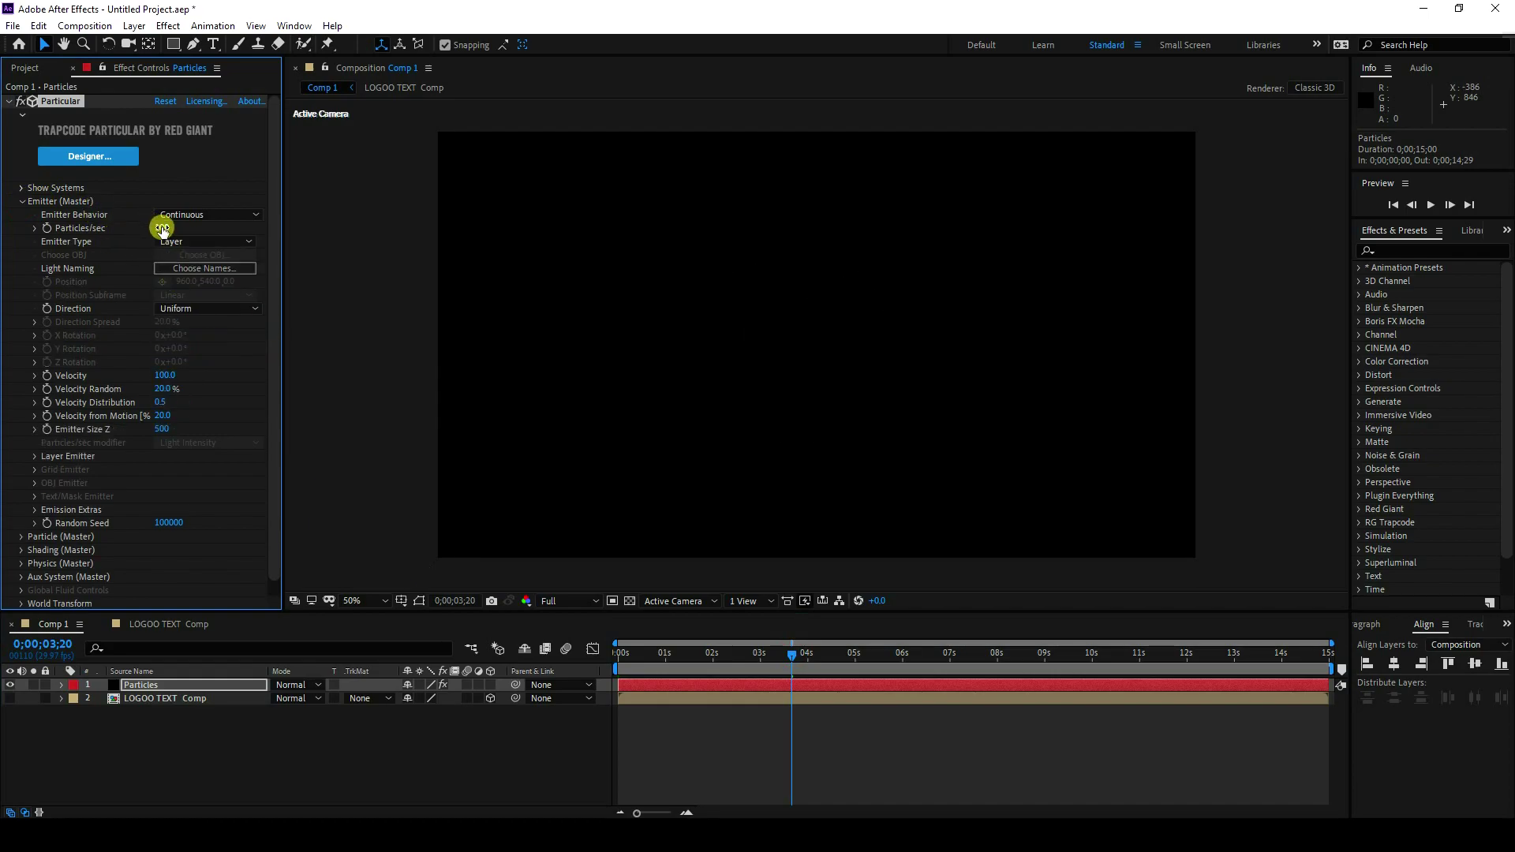
click(162, 228)
click(34, 457)
click(175, 470)
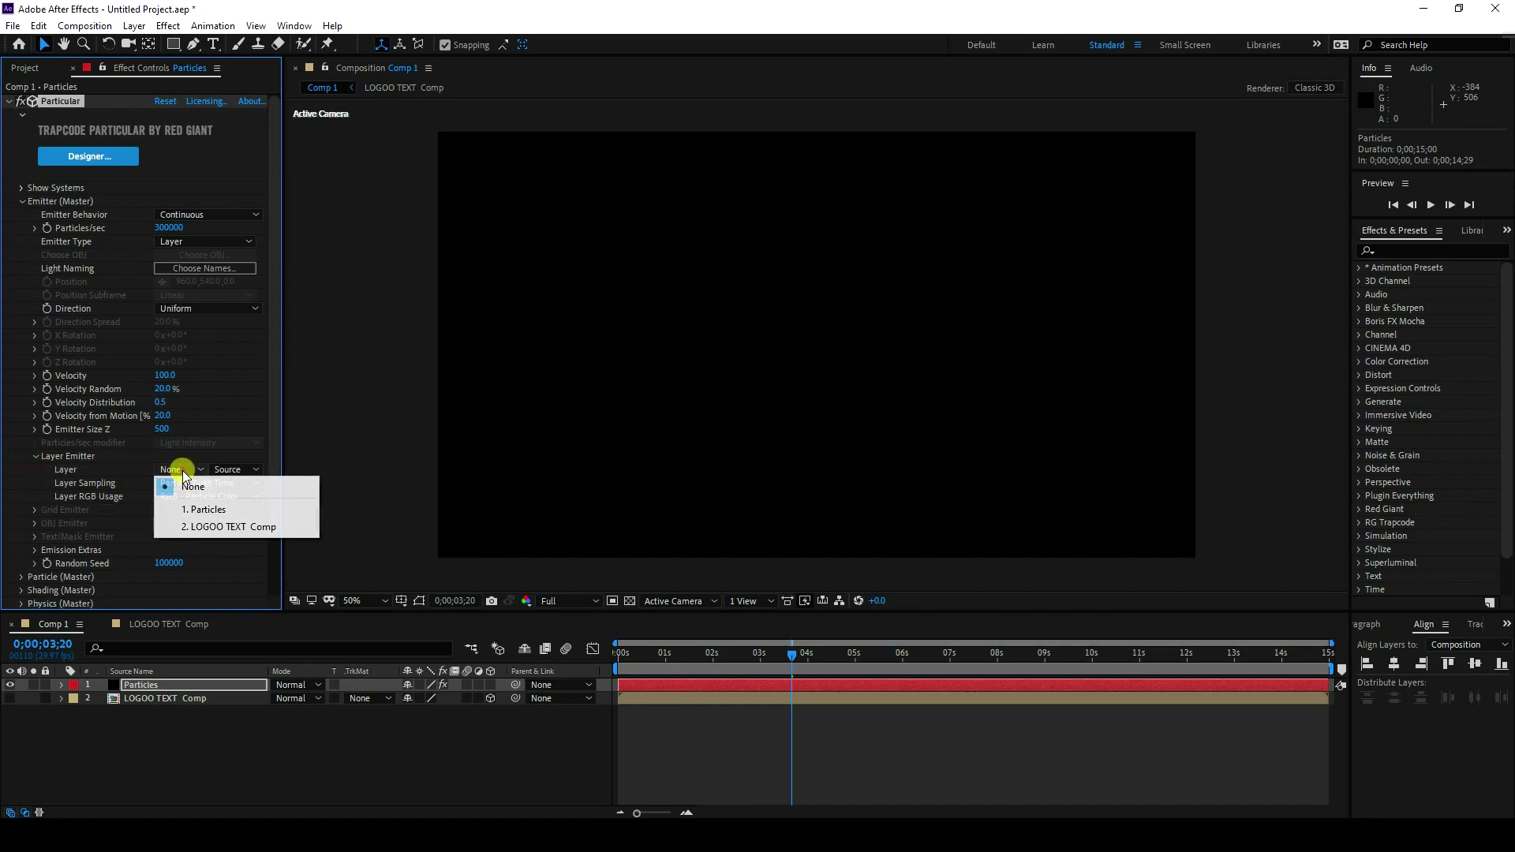
click(238, 528)
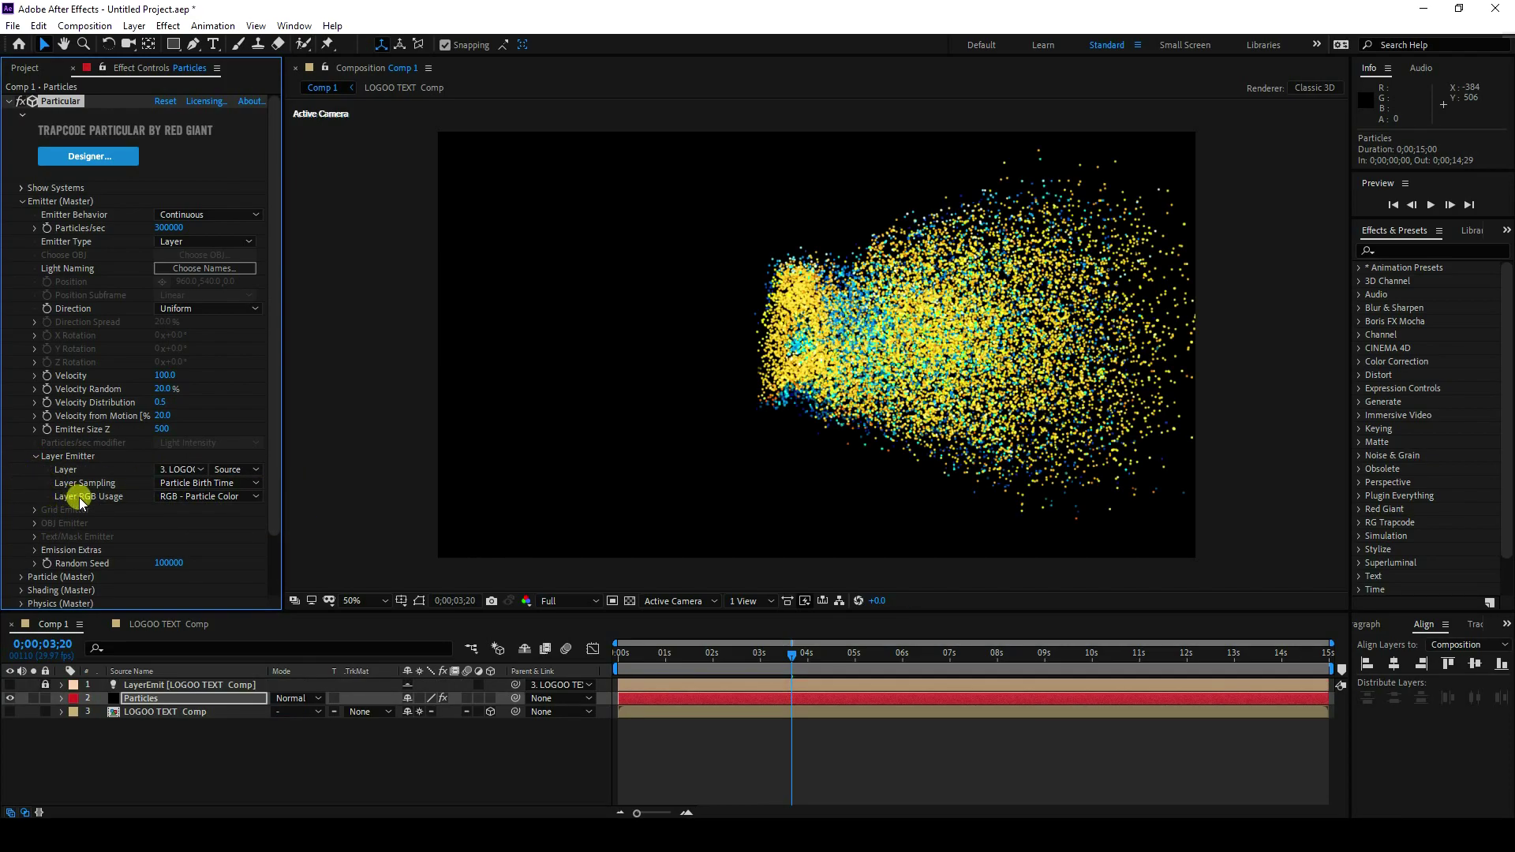
Step: Drive particle velocity and colour from the logo's RGB and set Velocity to 200
click(192, 500)
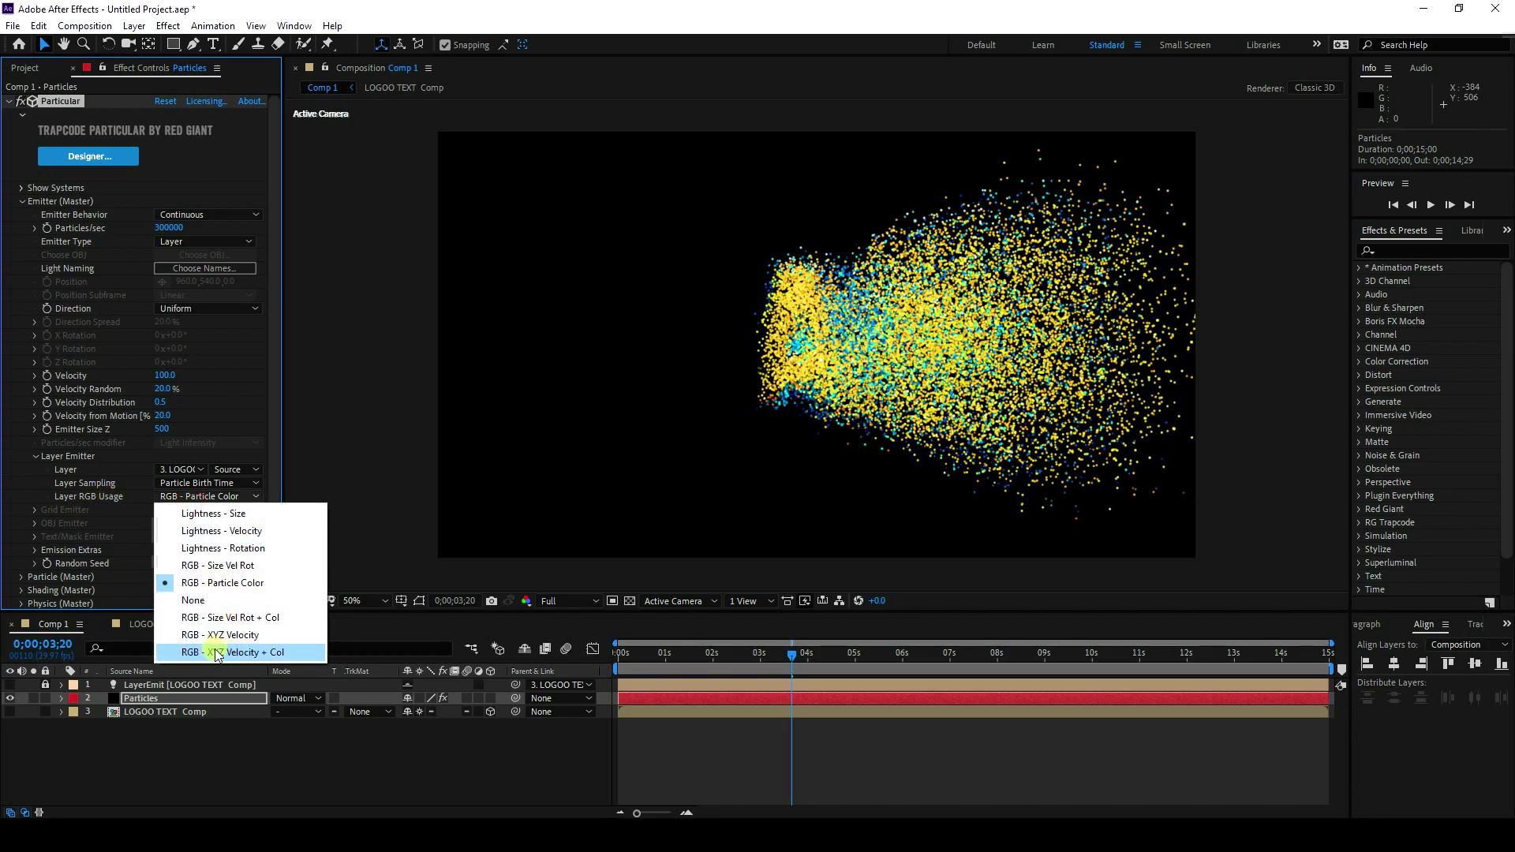
click(283, 657)
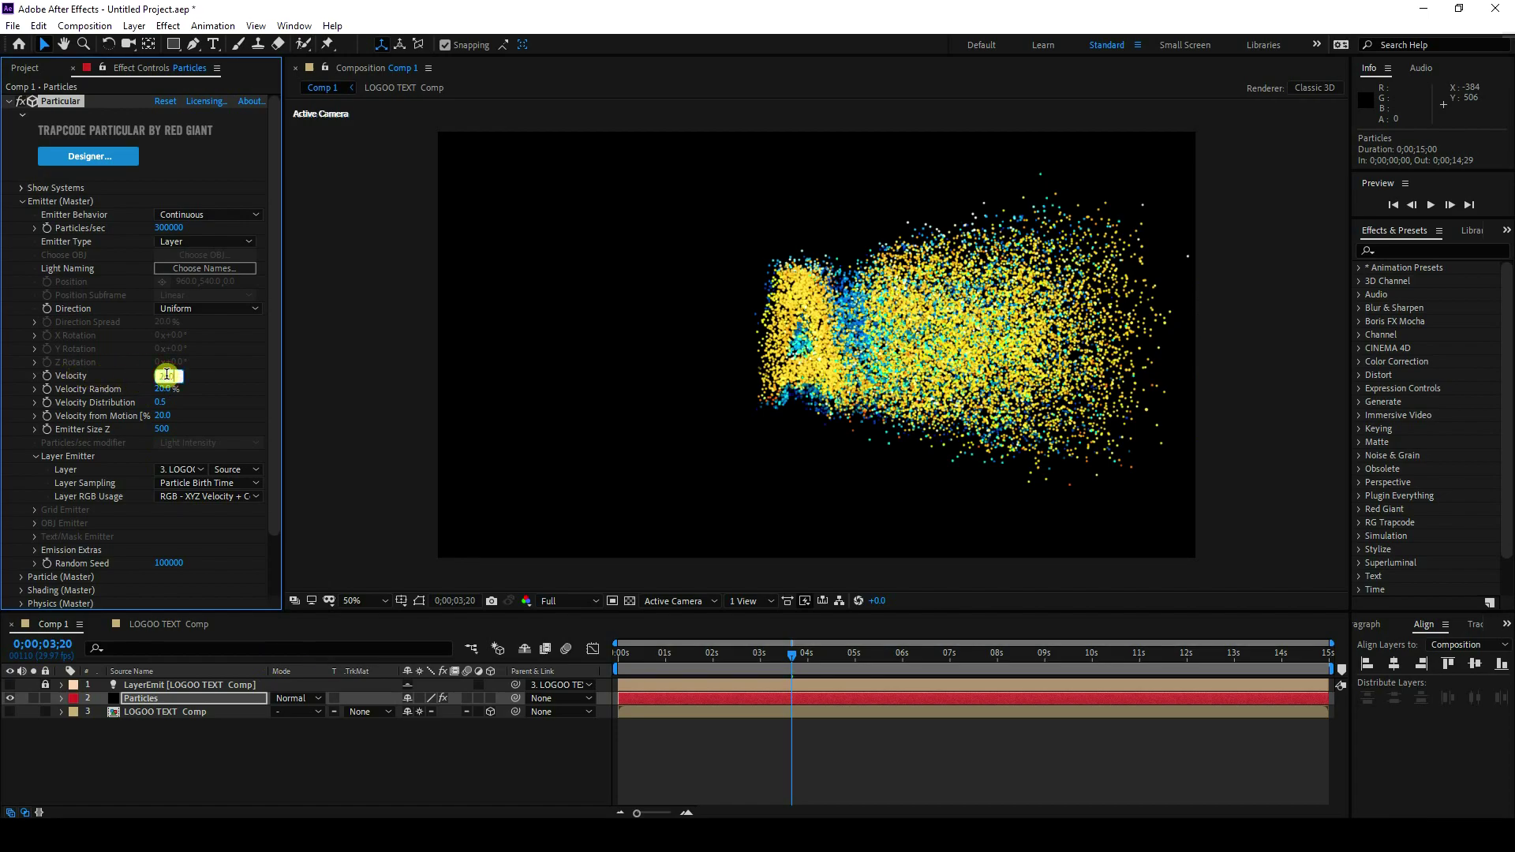
key(KP_Enter)
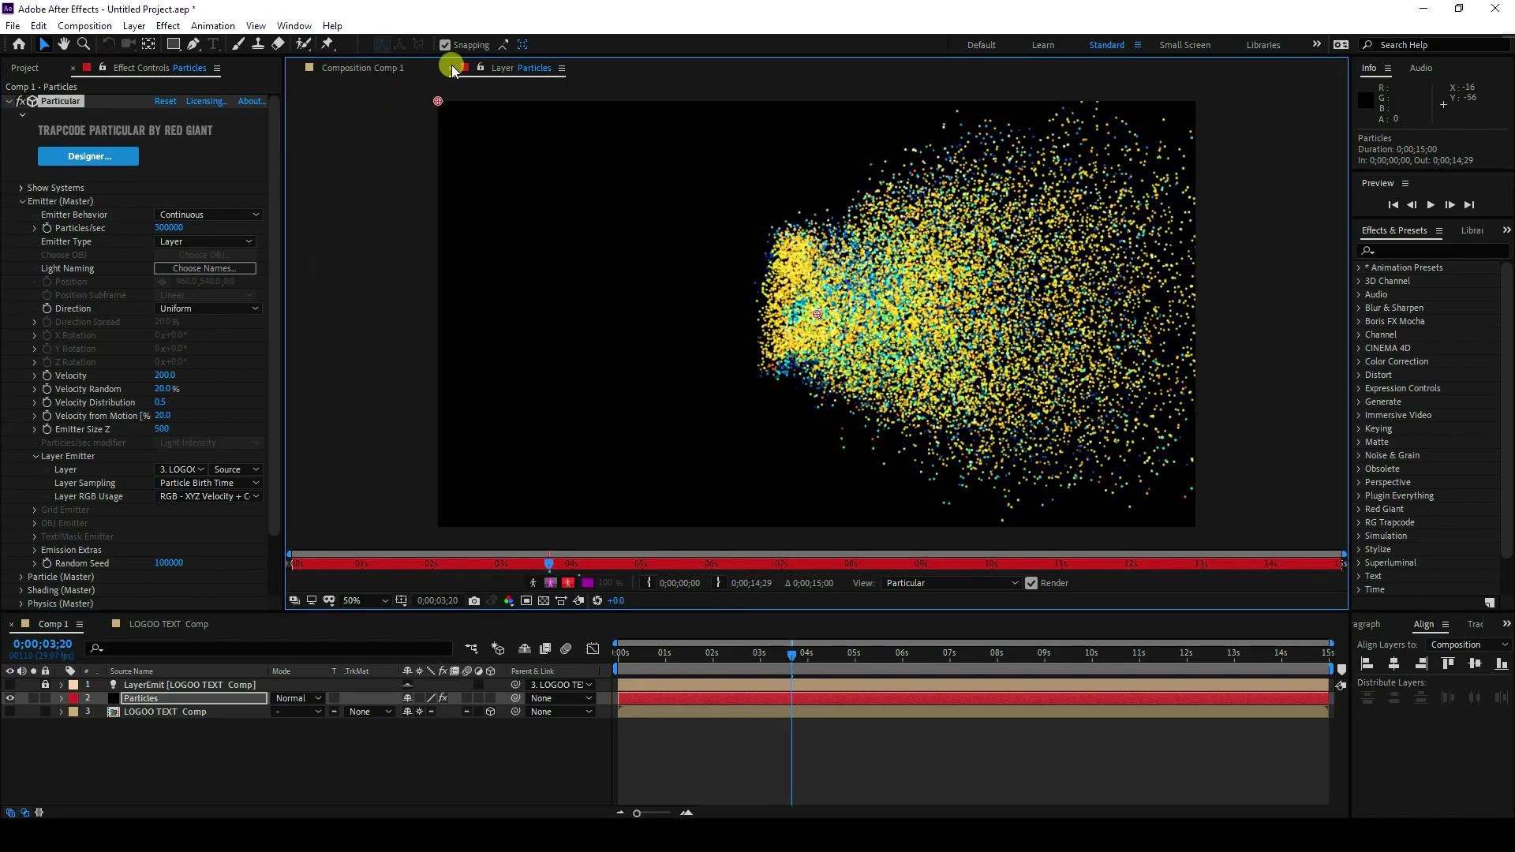
click(452, 68)
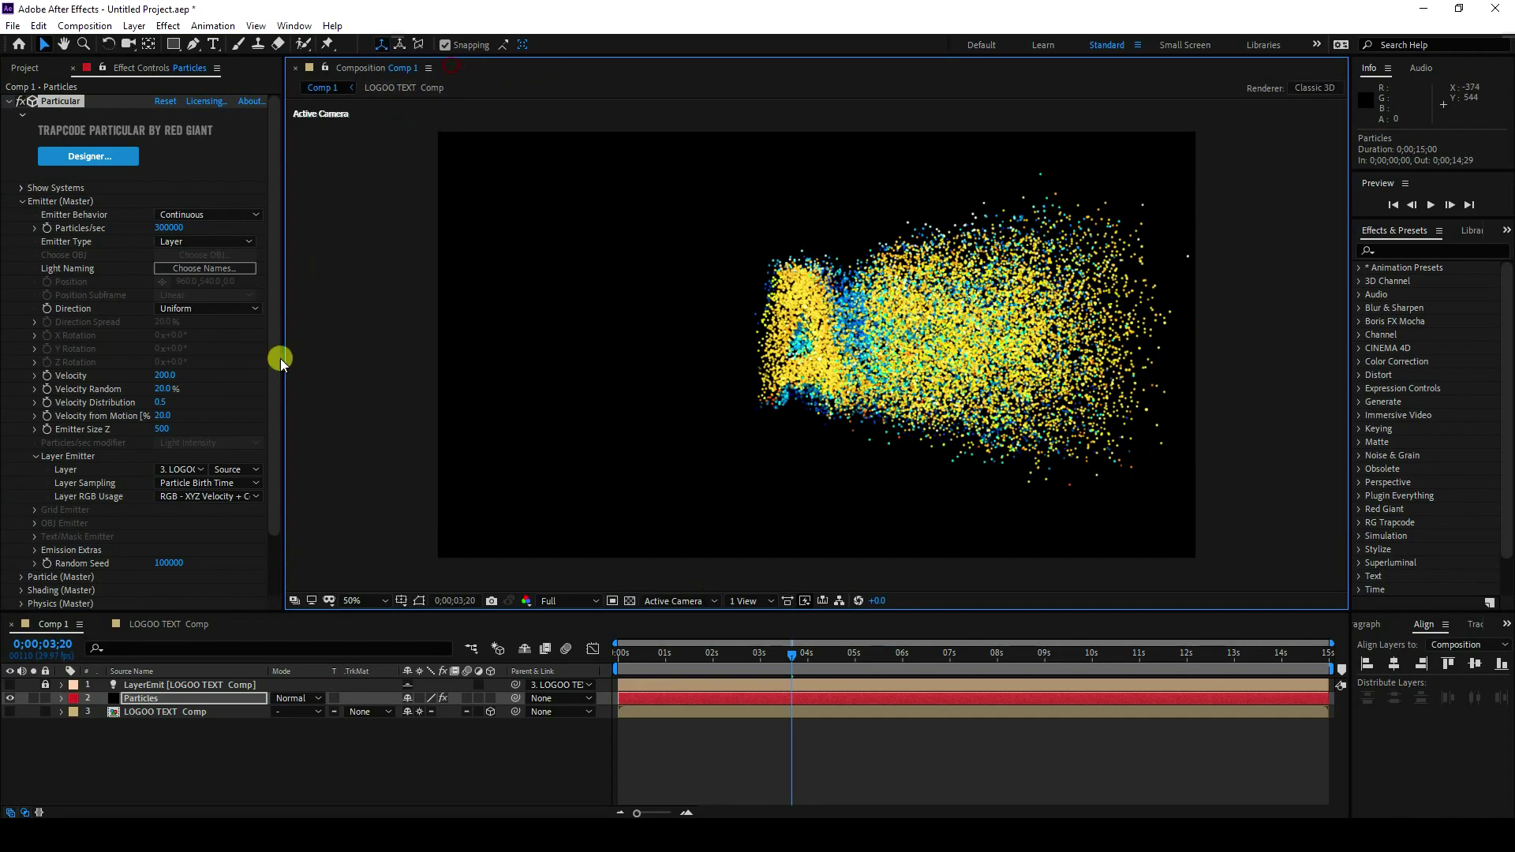
Step: Set Velocity Random to 100% and Emitter Size Z to 2000
click(180, 387)
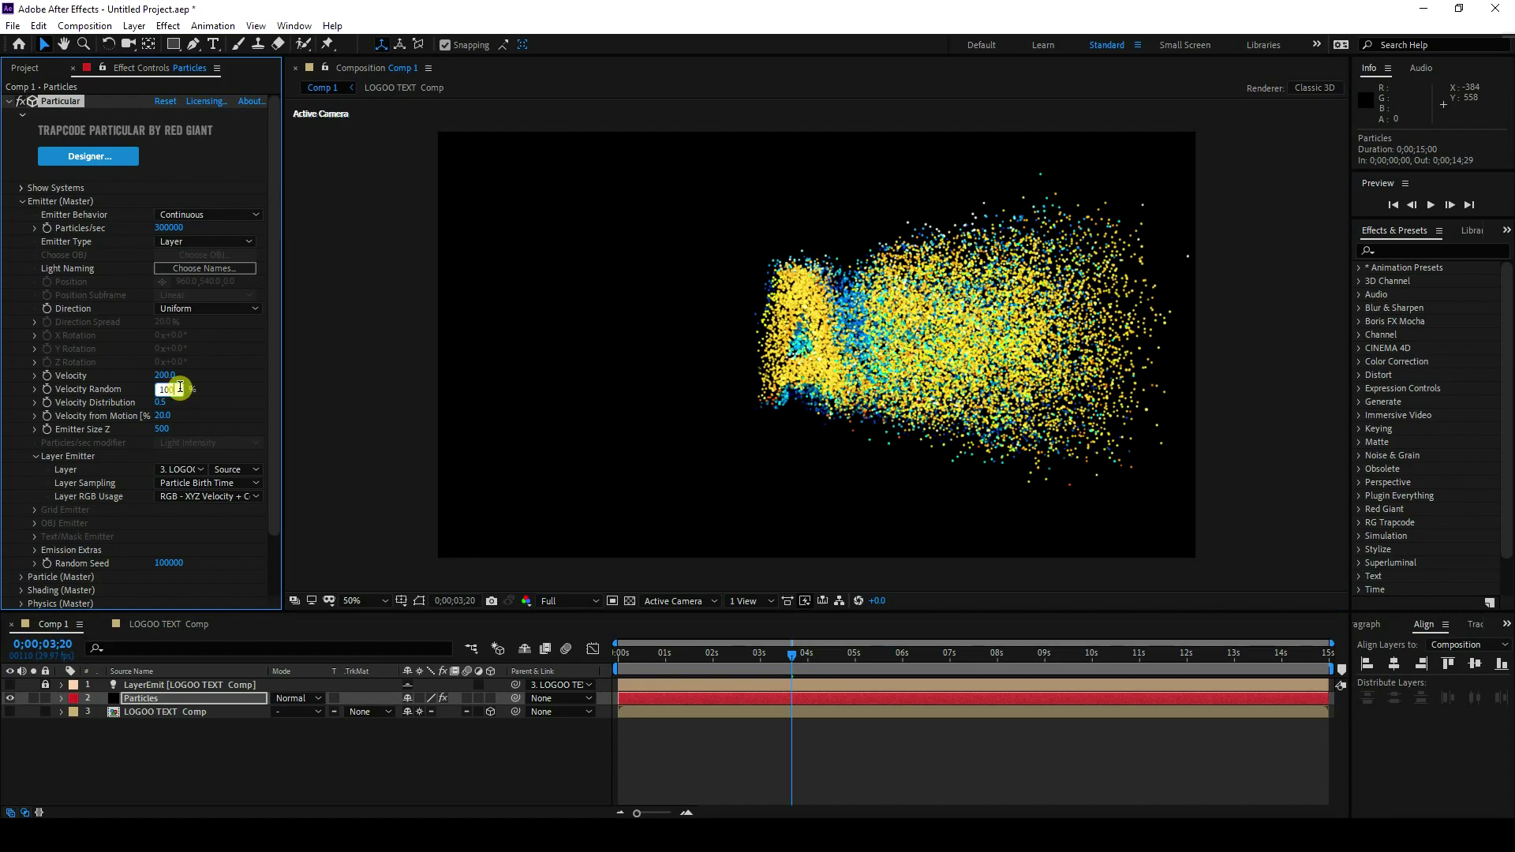
key(Return)
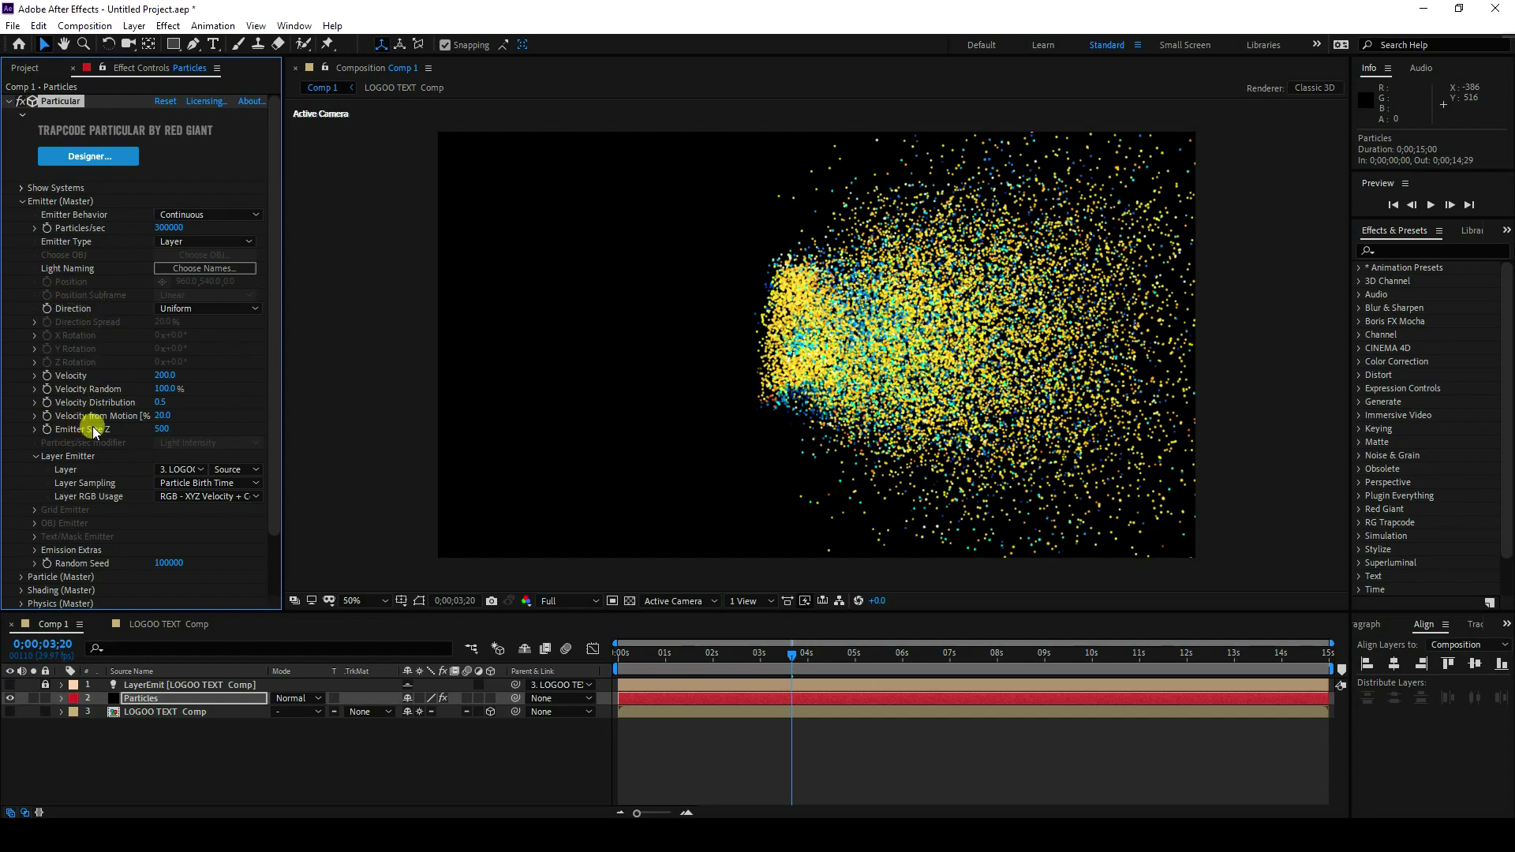
click(164, 424)
text(2000)
key(Return)
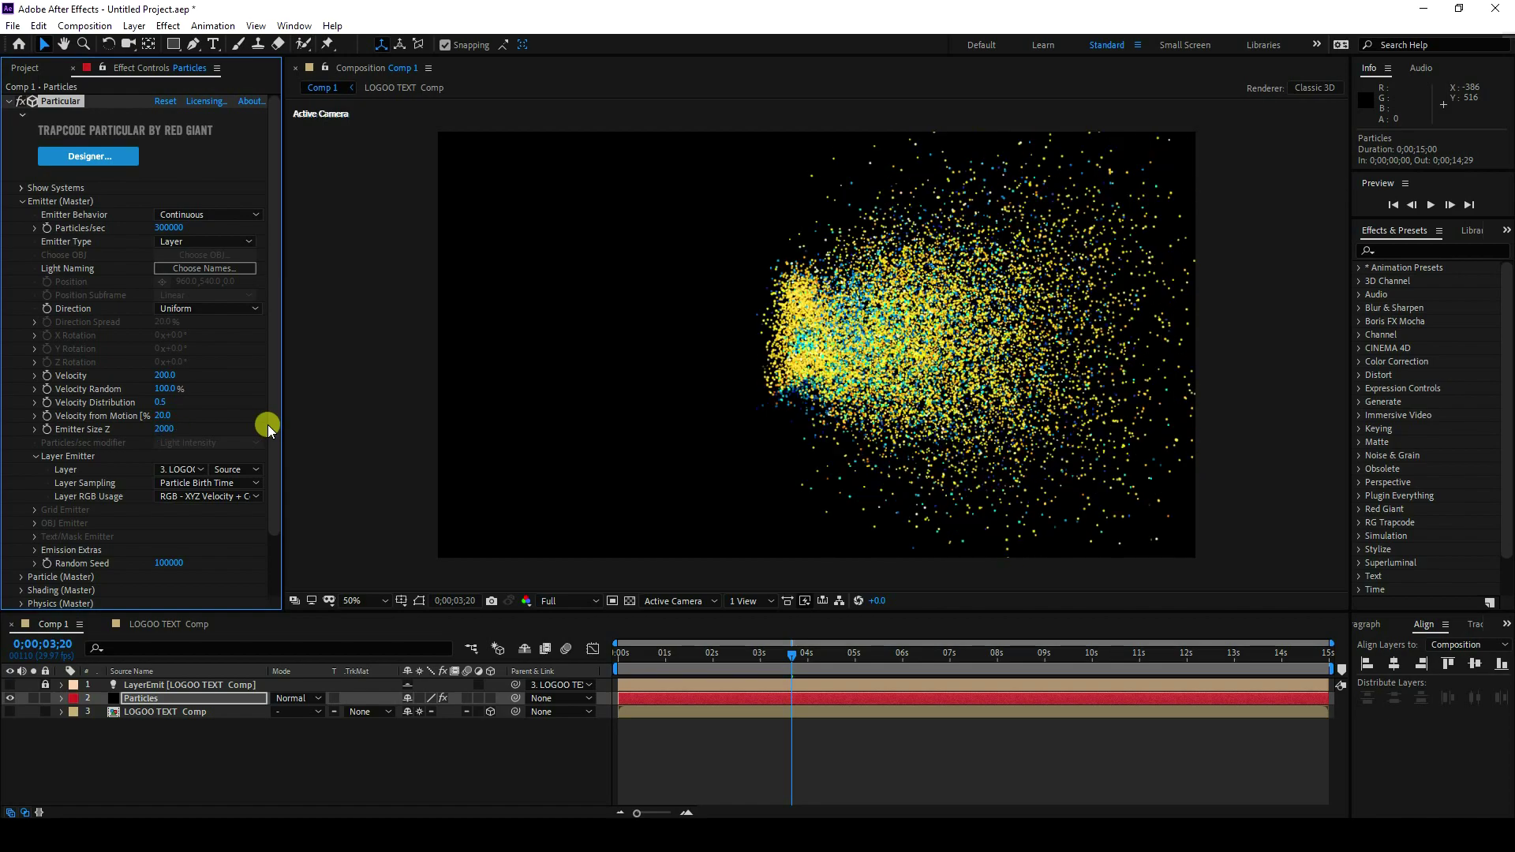
Step: Set Life Random to 100% and switch the Particle Type to Cloudlet
click(21, 202)
click(21, 216)
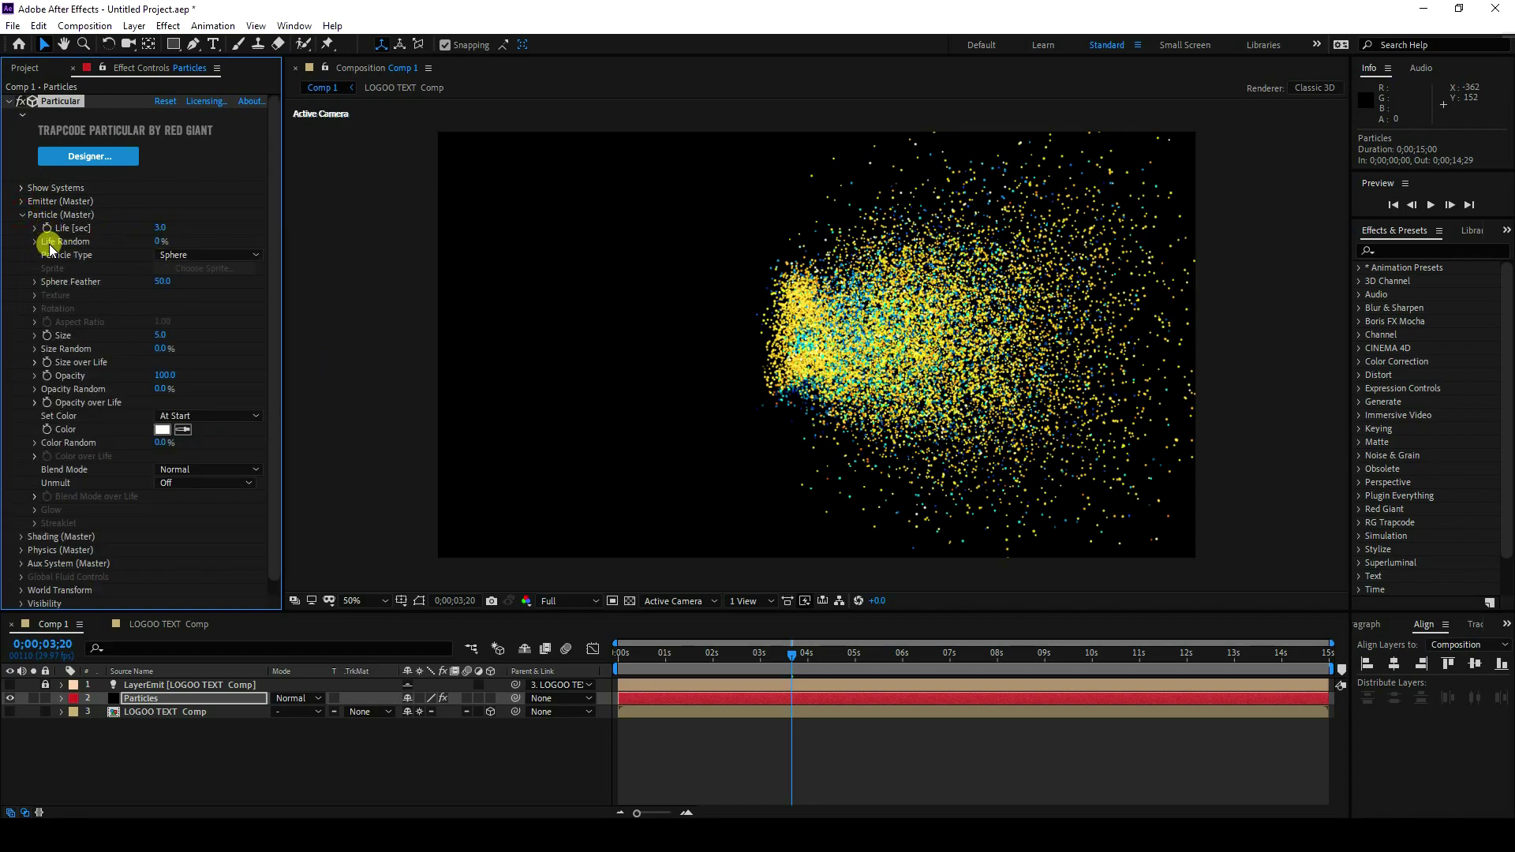
drag(157, 243, 463, 250)
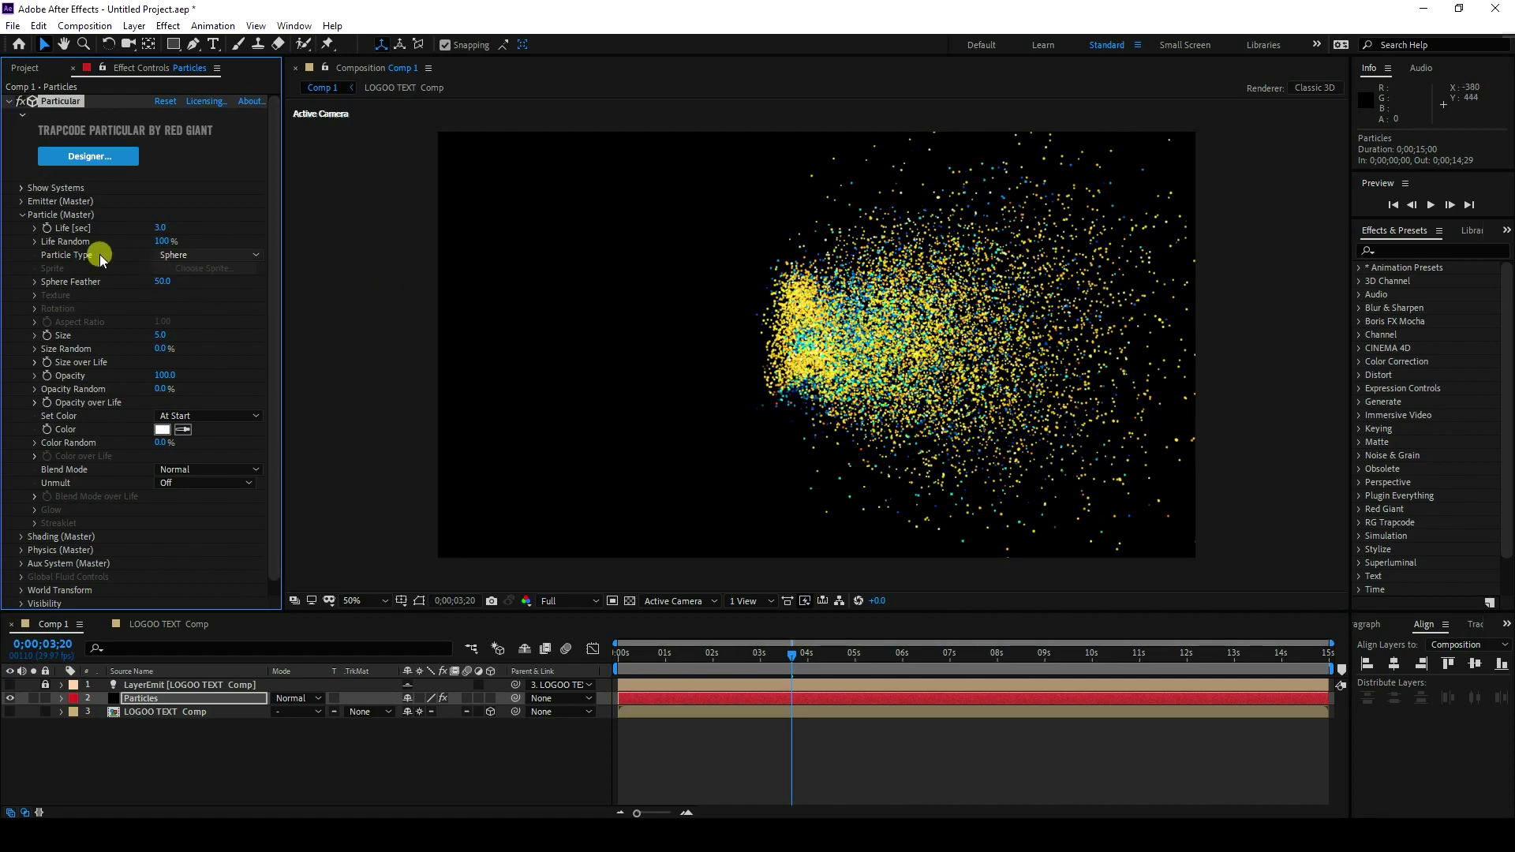
click(174, 255)
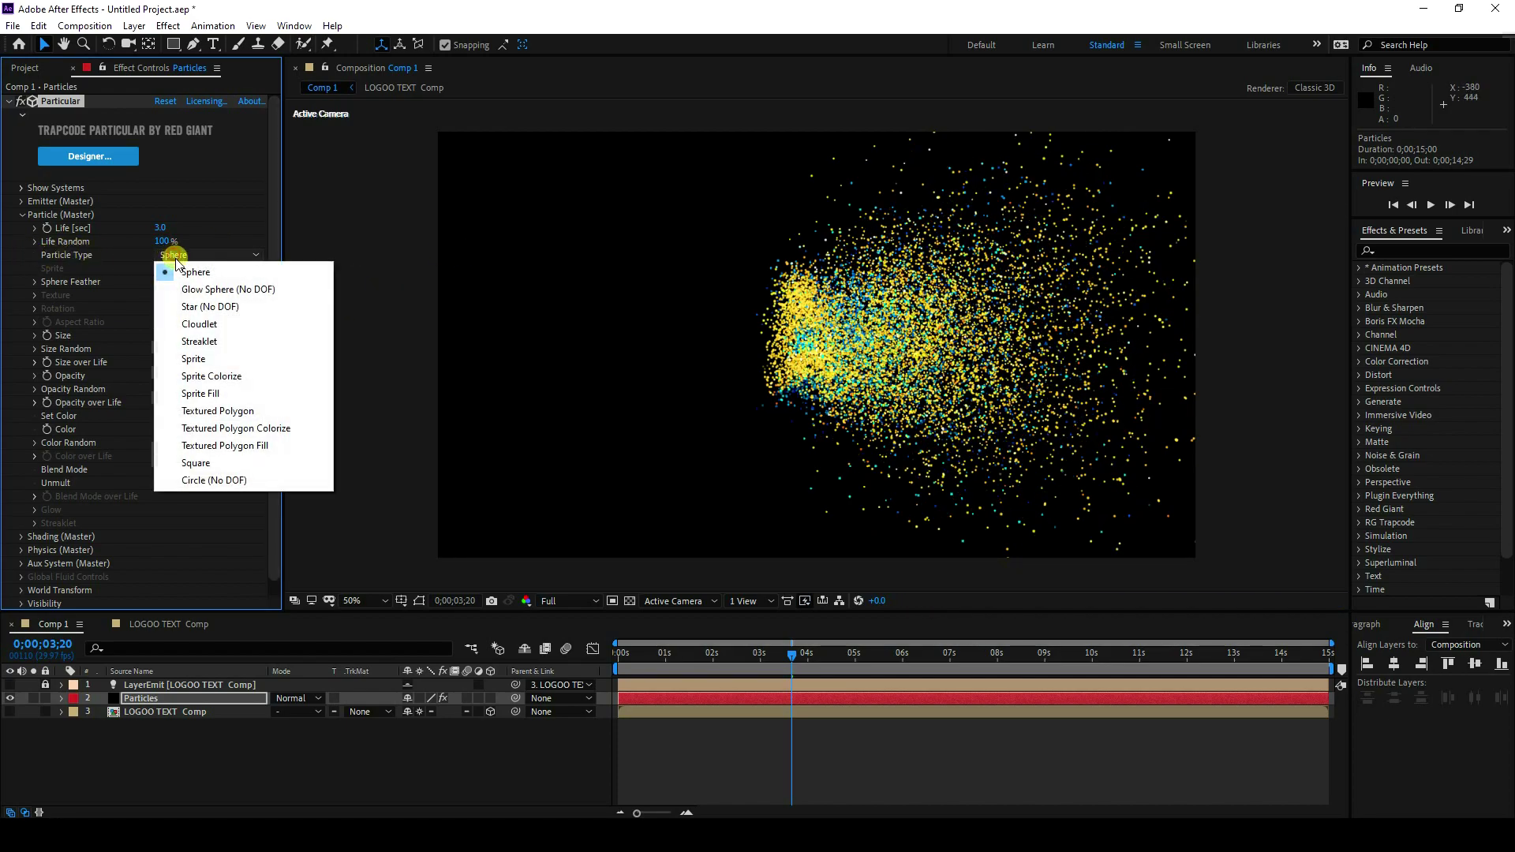
click(212, 326)
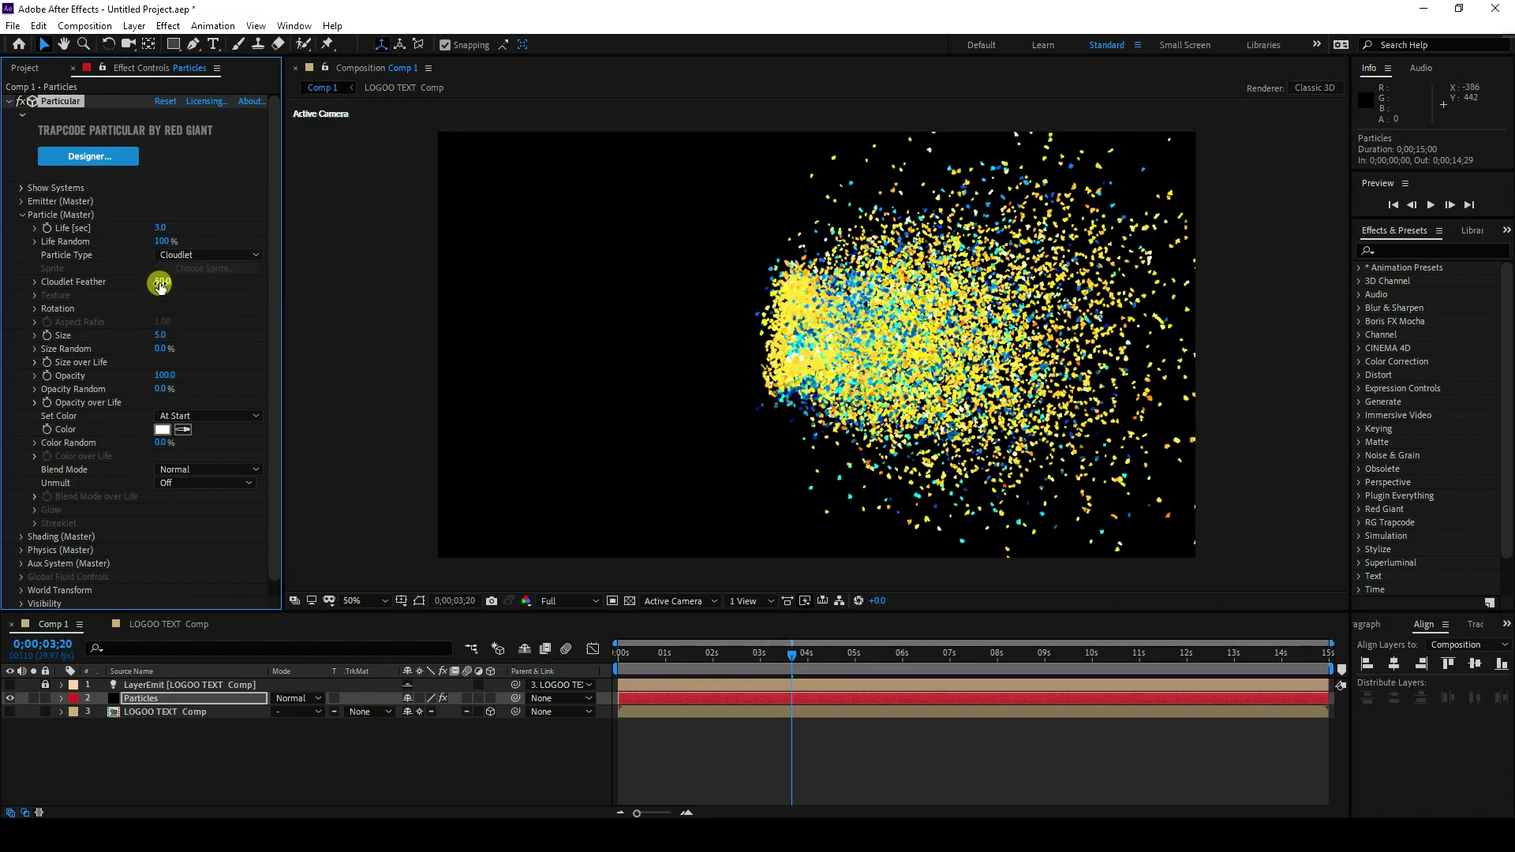
Step: Give the cloudlets Feather 0, Size 8 and Size Random 100%
drag(160, 287, 58, 287)
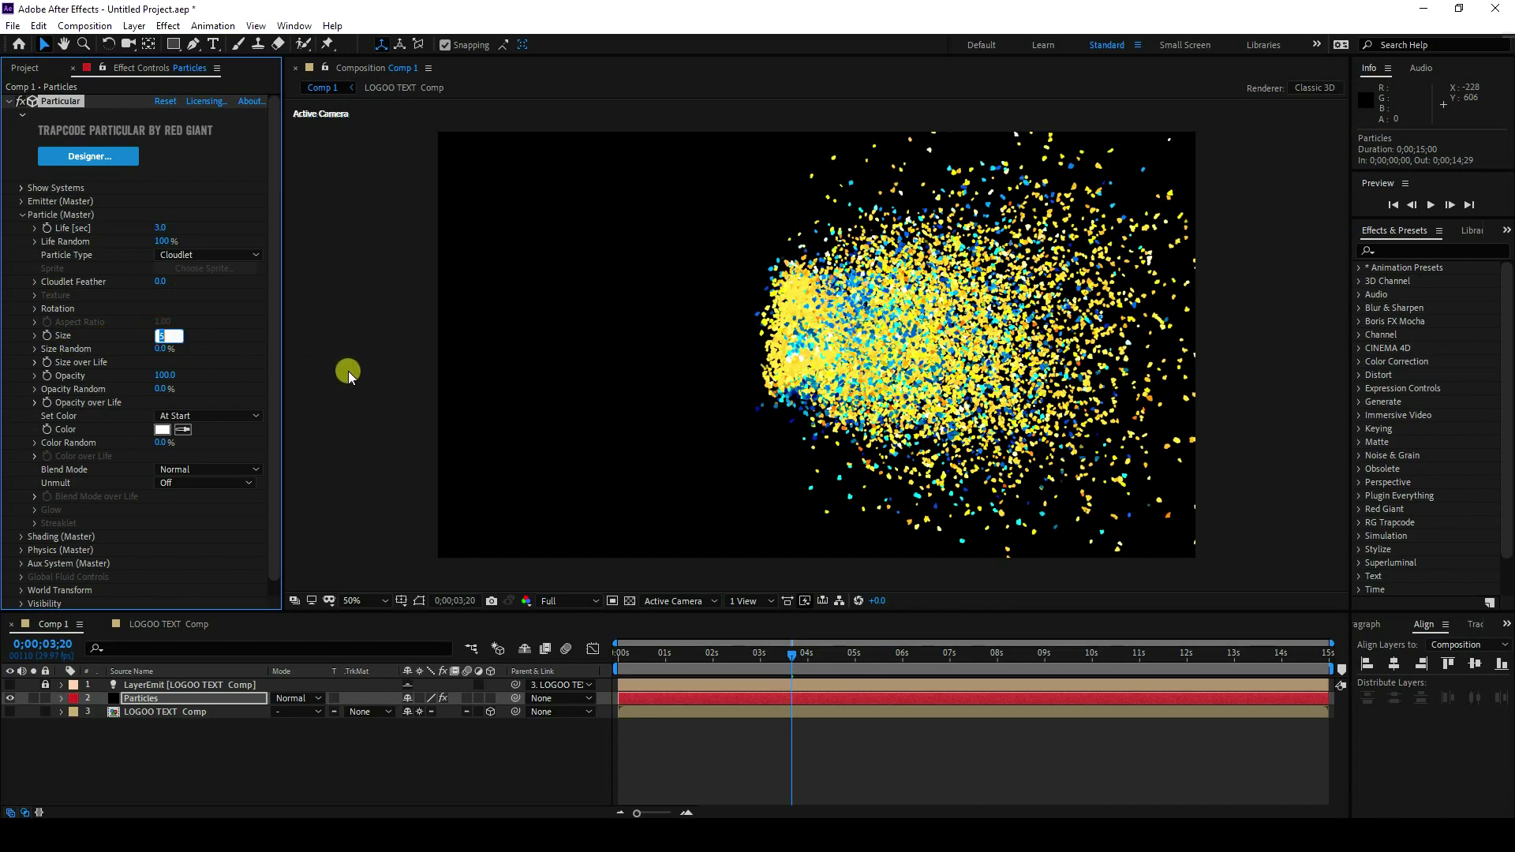
text(8)
key(Return)
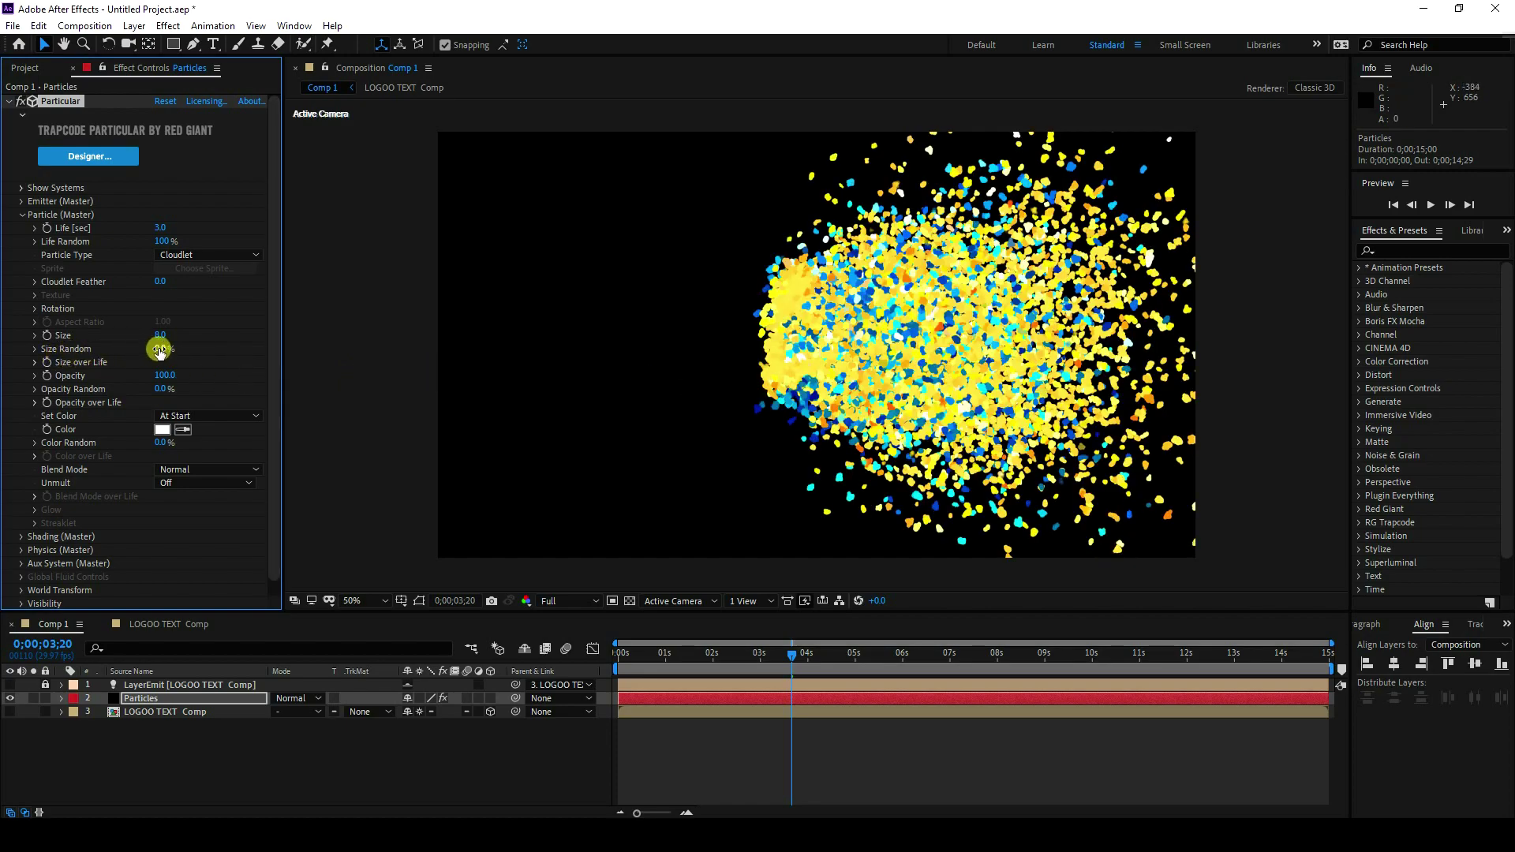
drag(160, 348, 362, 355)
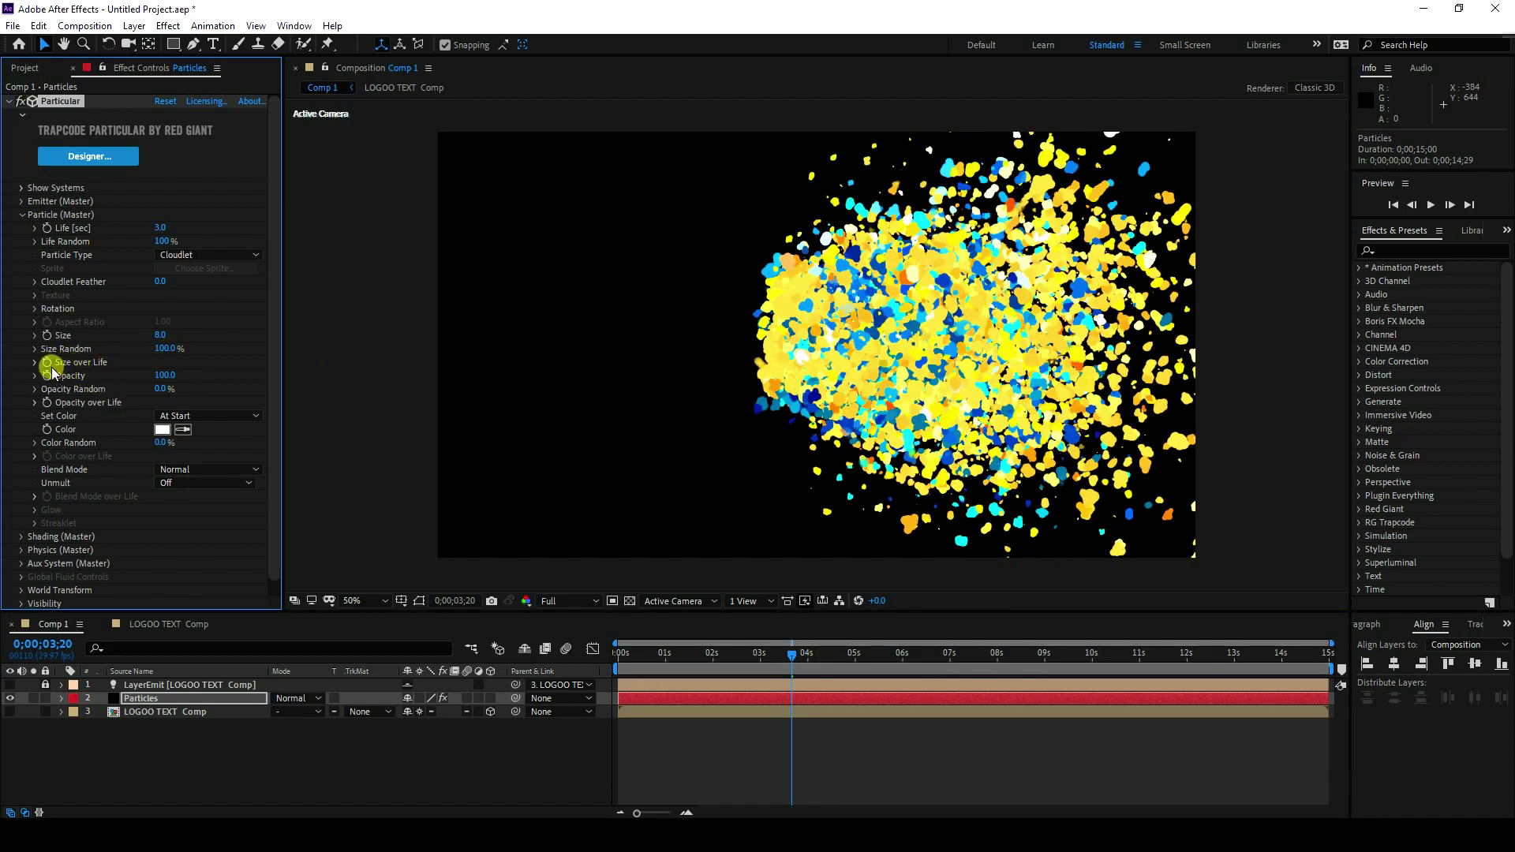
Step: Apply the linear ramp-down preset to Size over Life so particles shrink
click(35, 362)
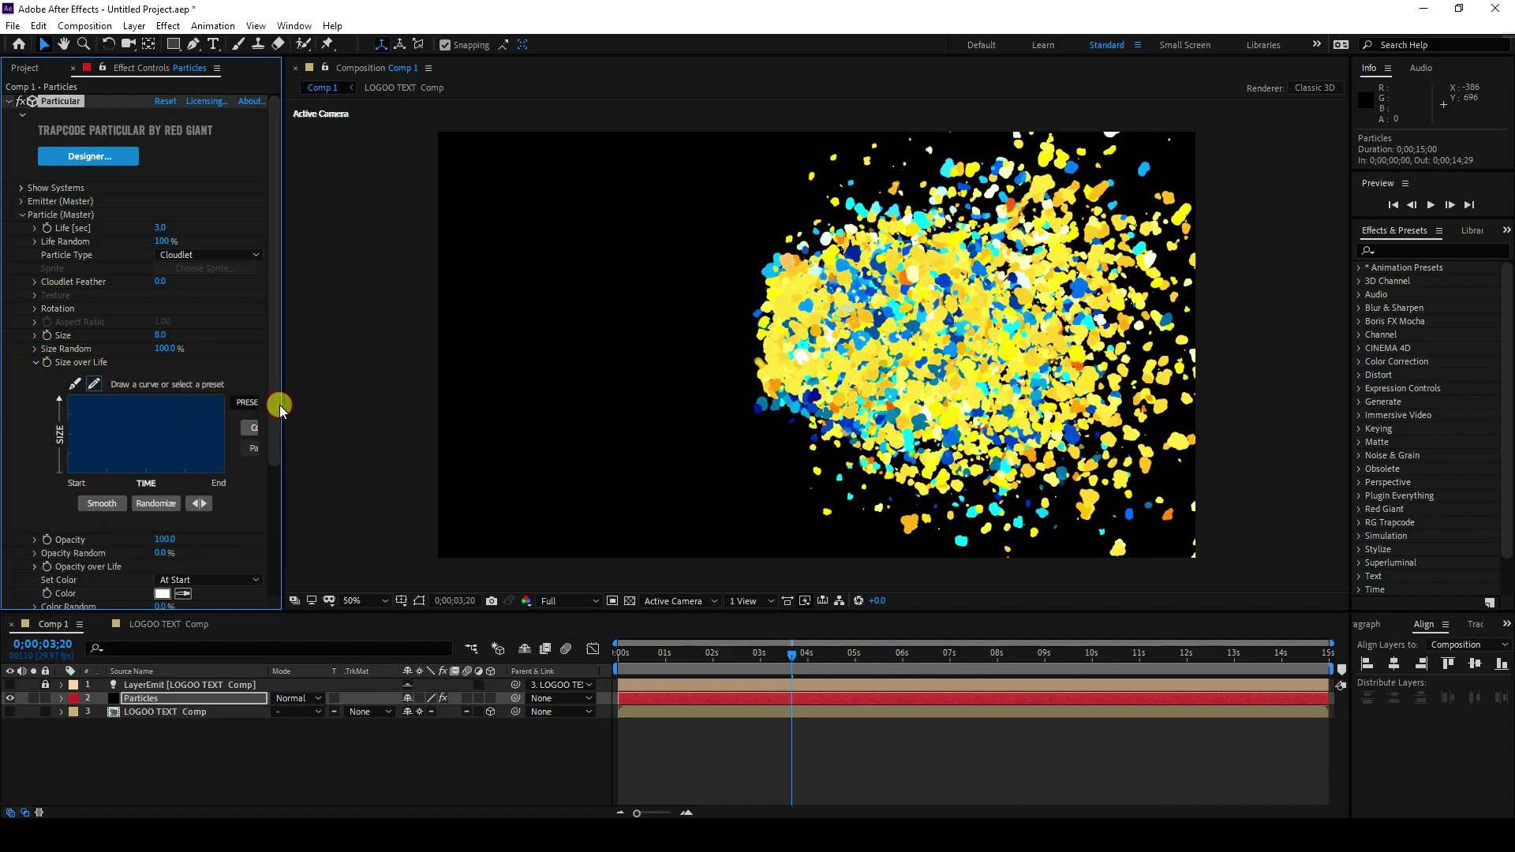
drag(282, 402, 343, 400)
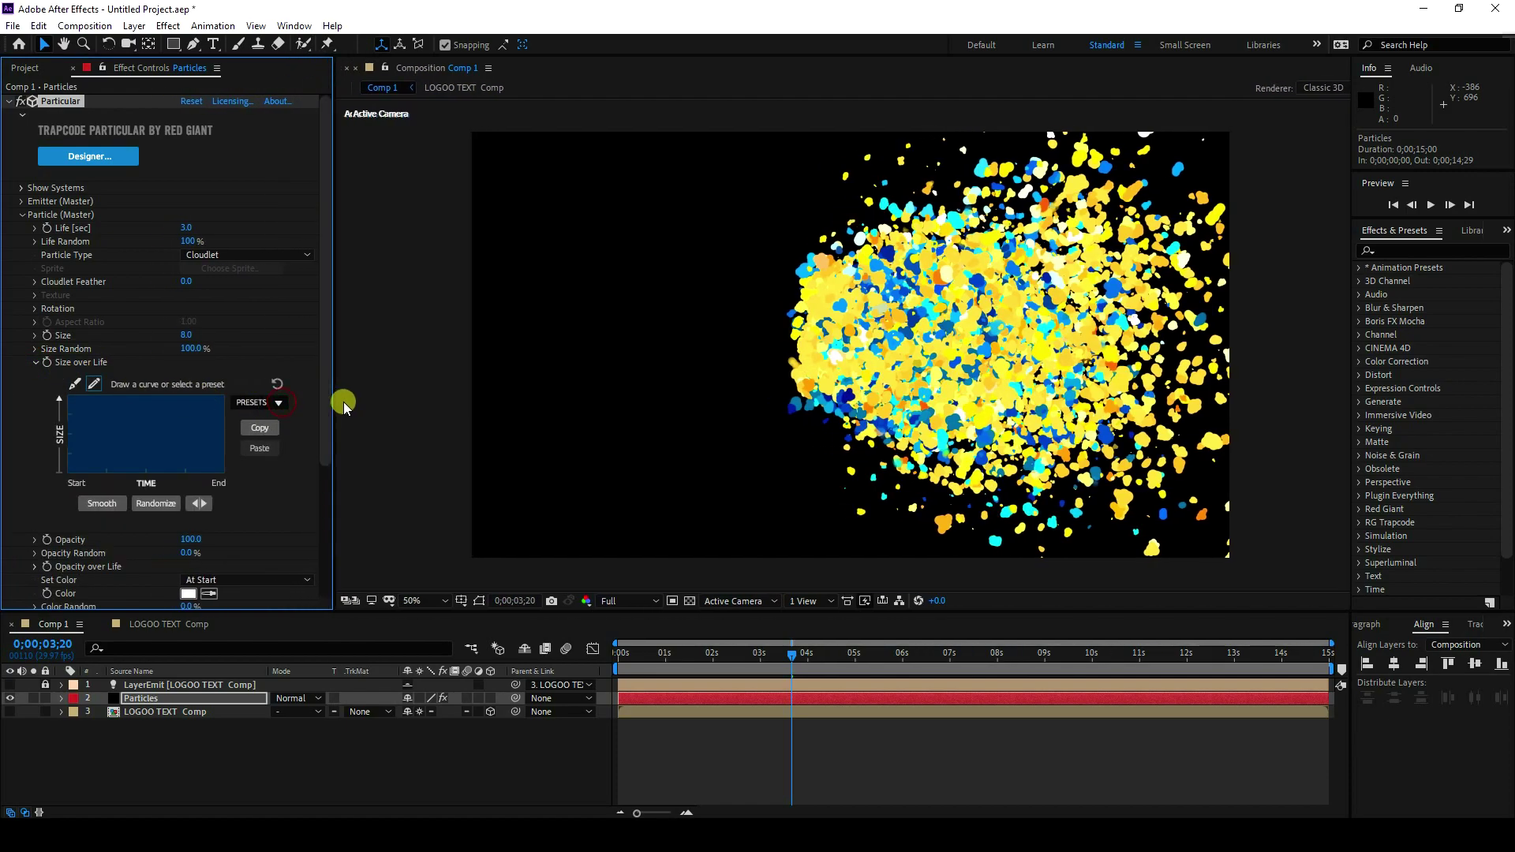
click(265, 402)
click(263, 440)
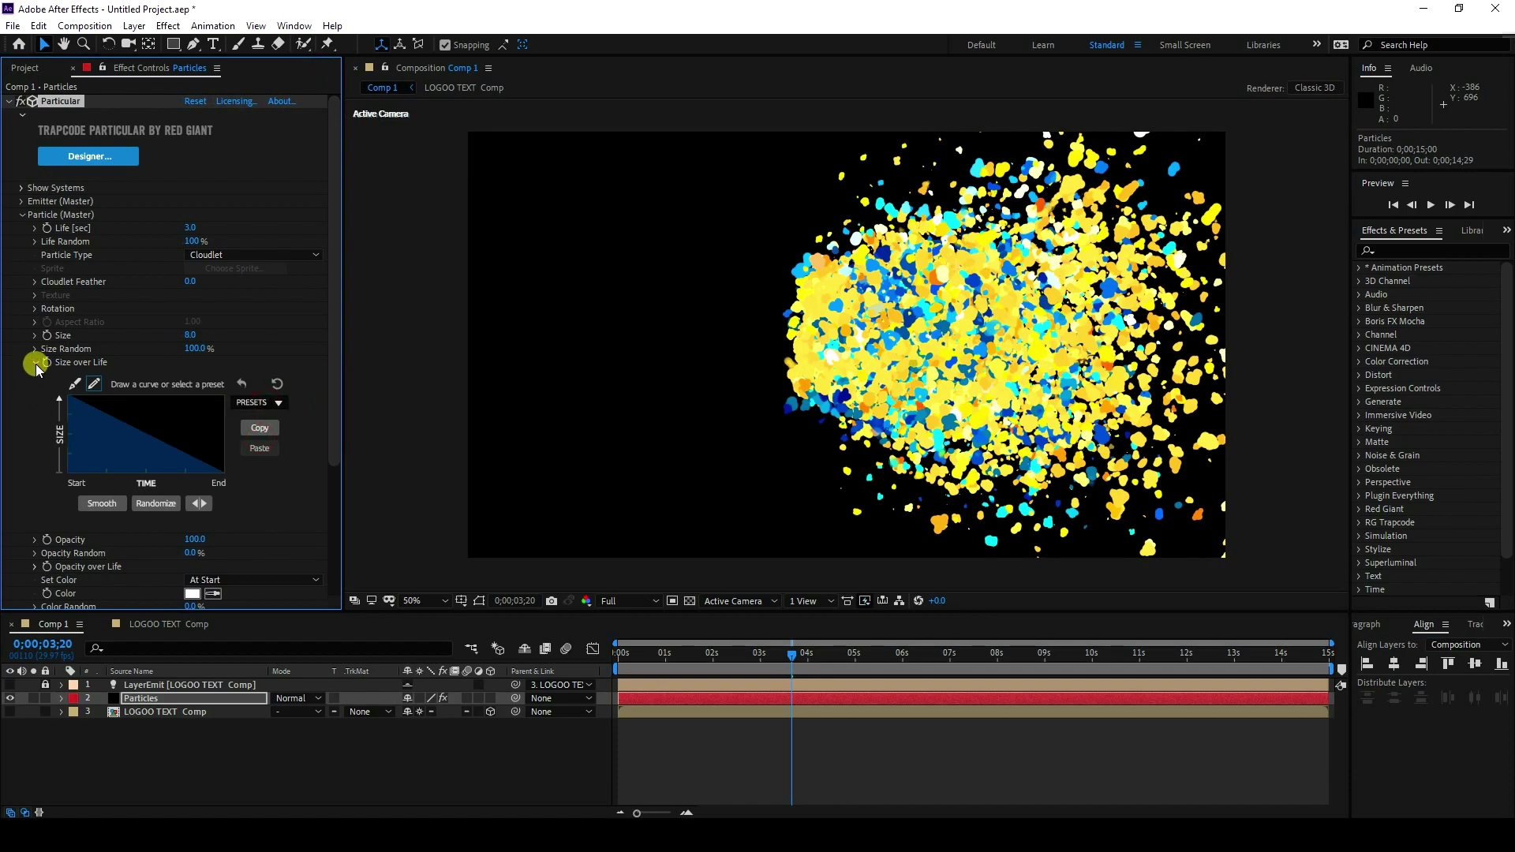
click(35, 363)
Step: Apply the linear ramp-down preset to Opacity over Life so particles fade out
click(35, 402)
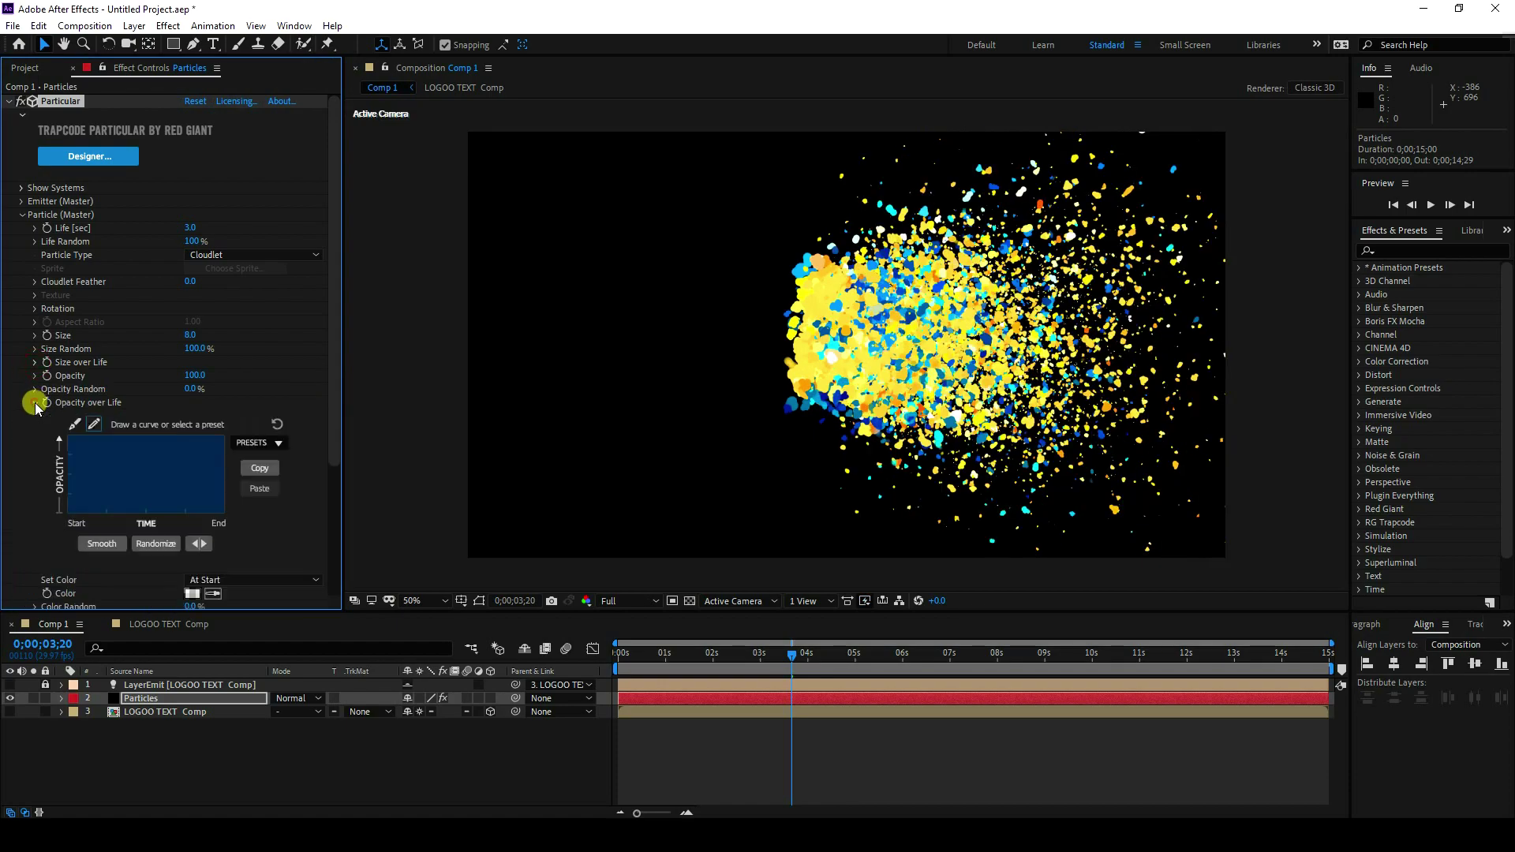
click(258, 443)
click(263, 479)
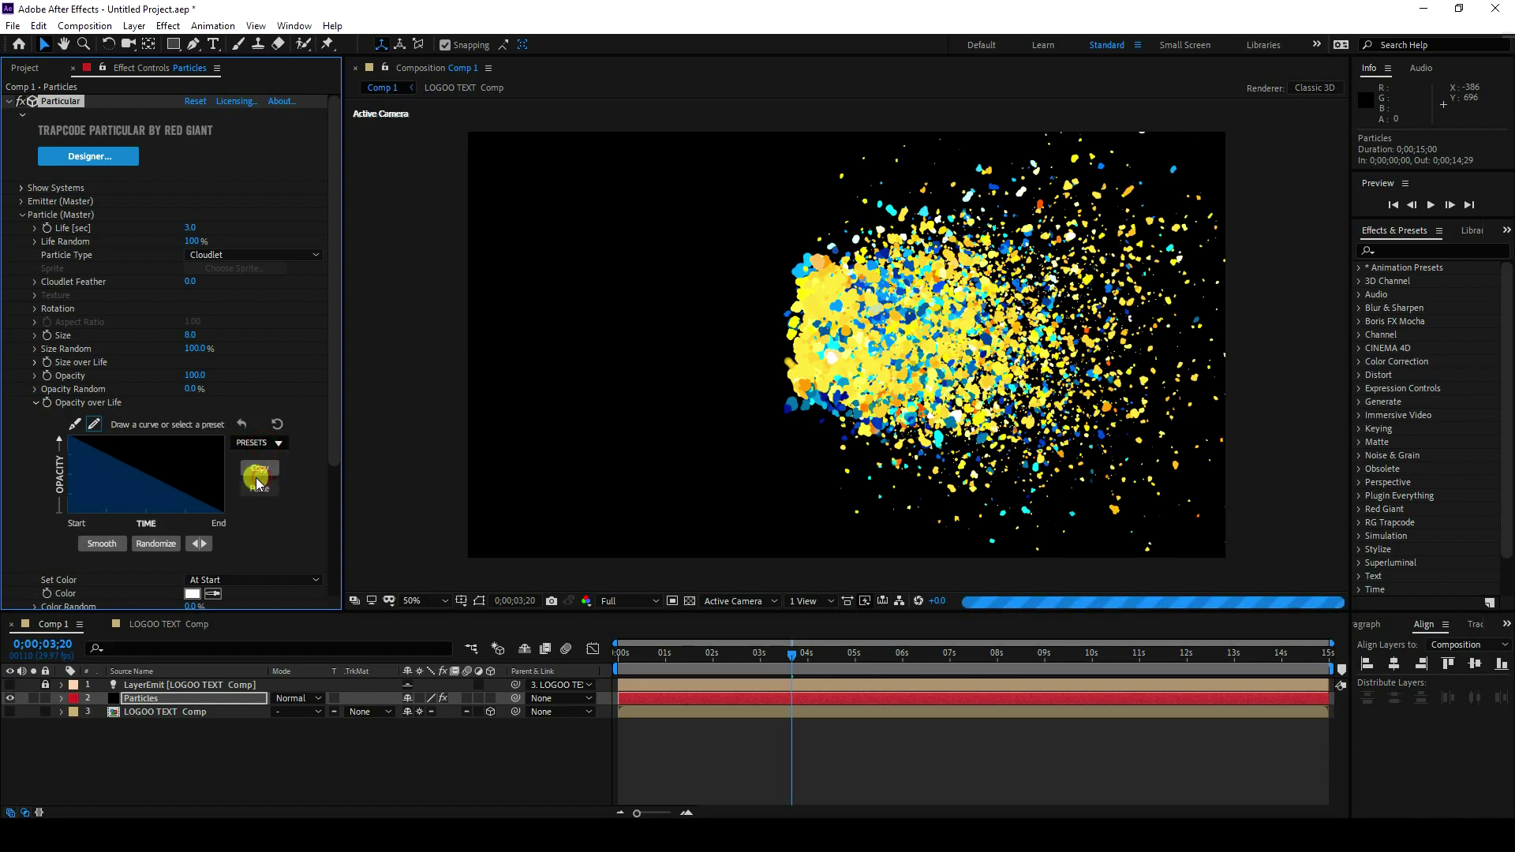
click(34, 403)
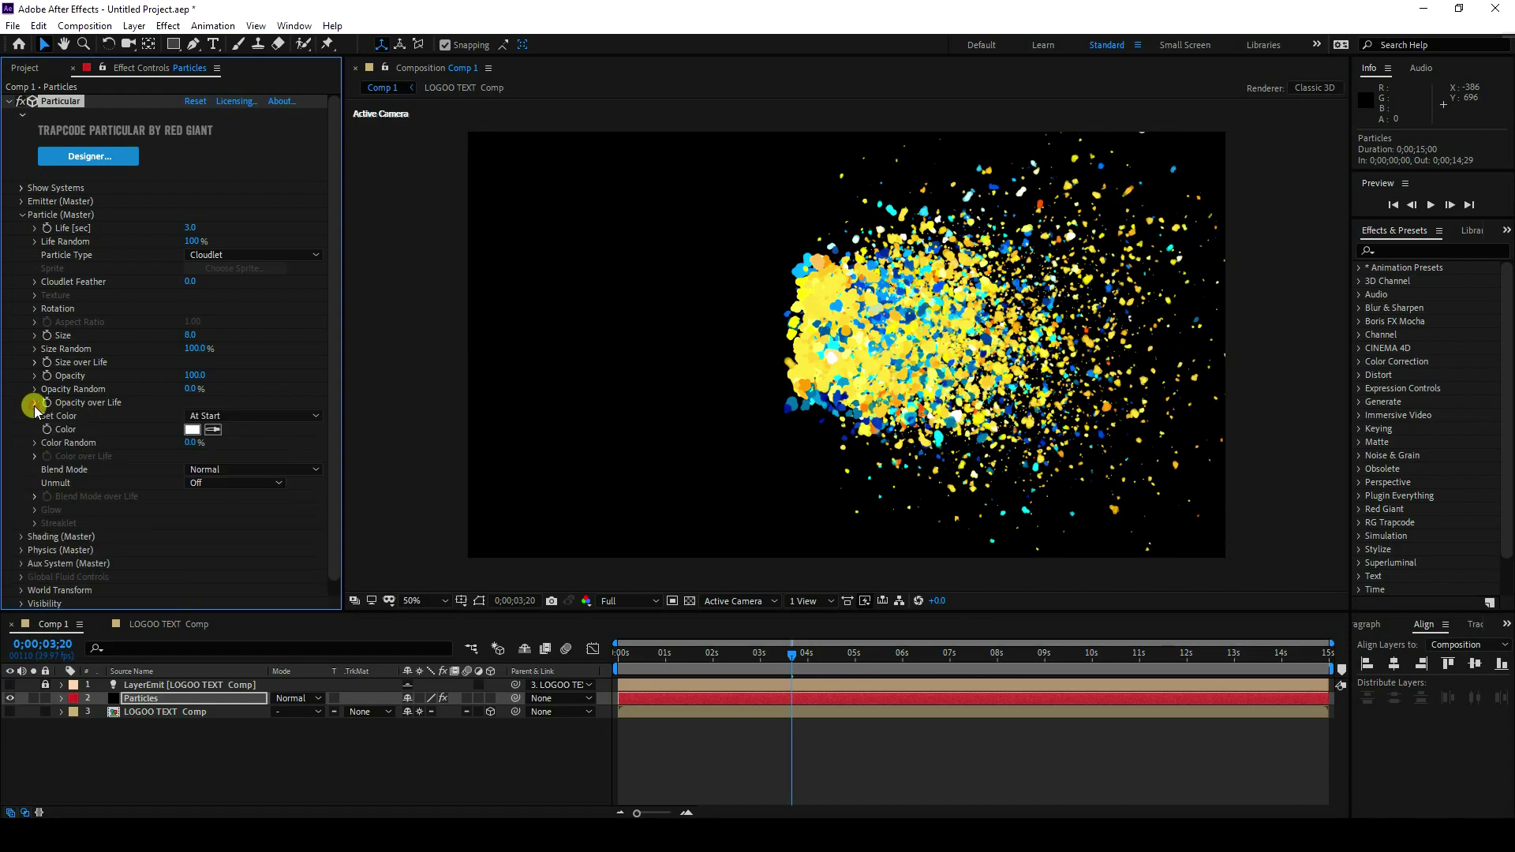
Step: Turn on shadowlets for the main particles in Particular's Shading settings
click(22, 215)
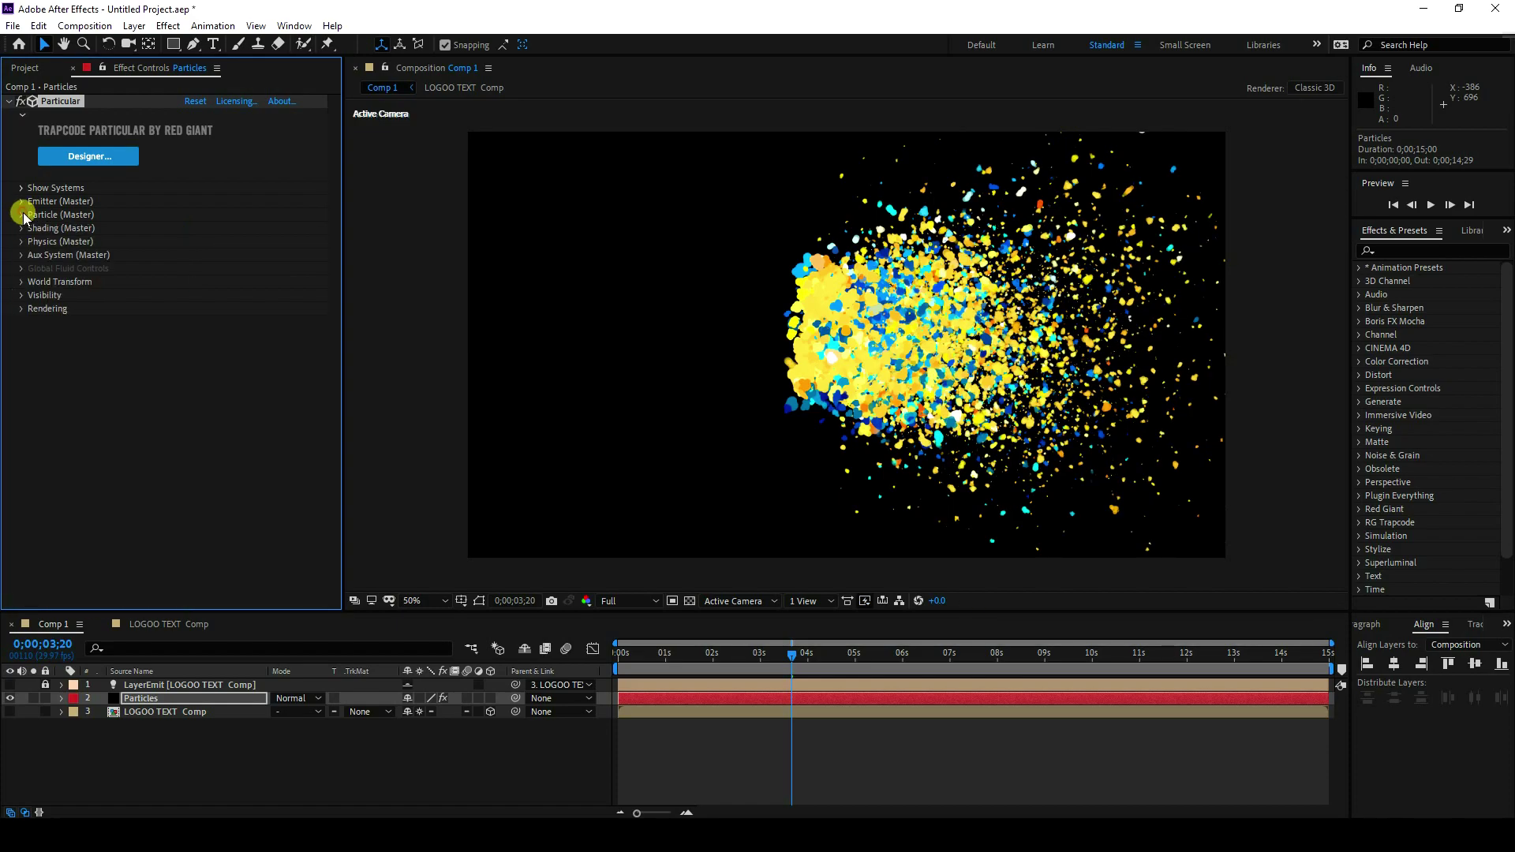
click(21, 228)
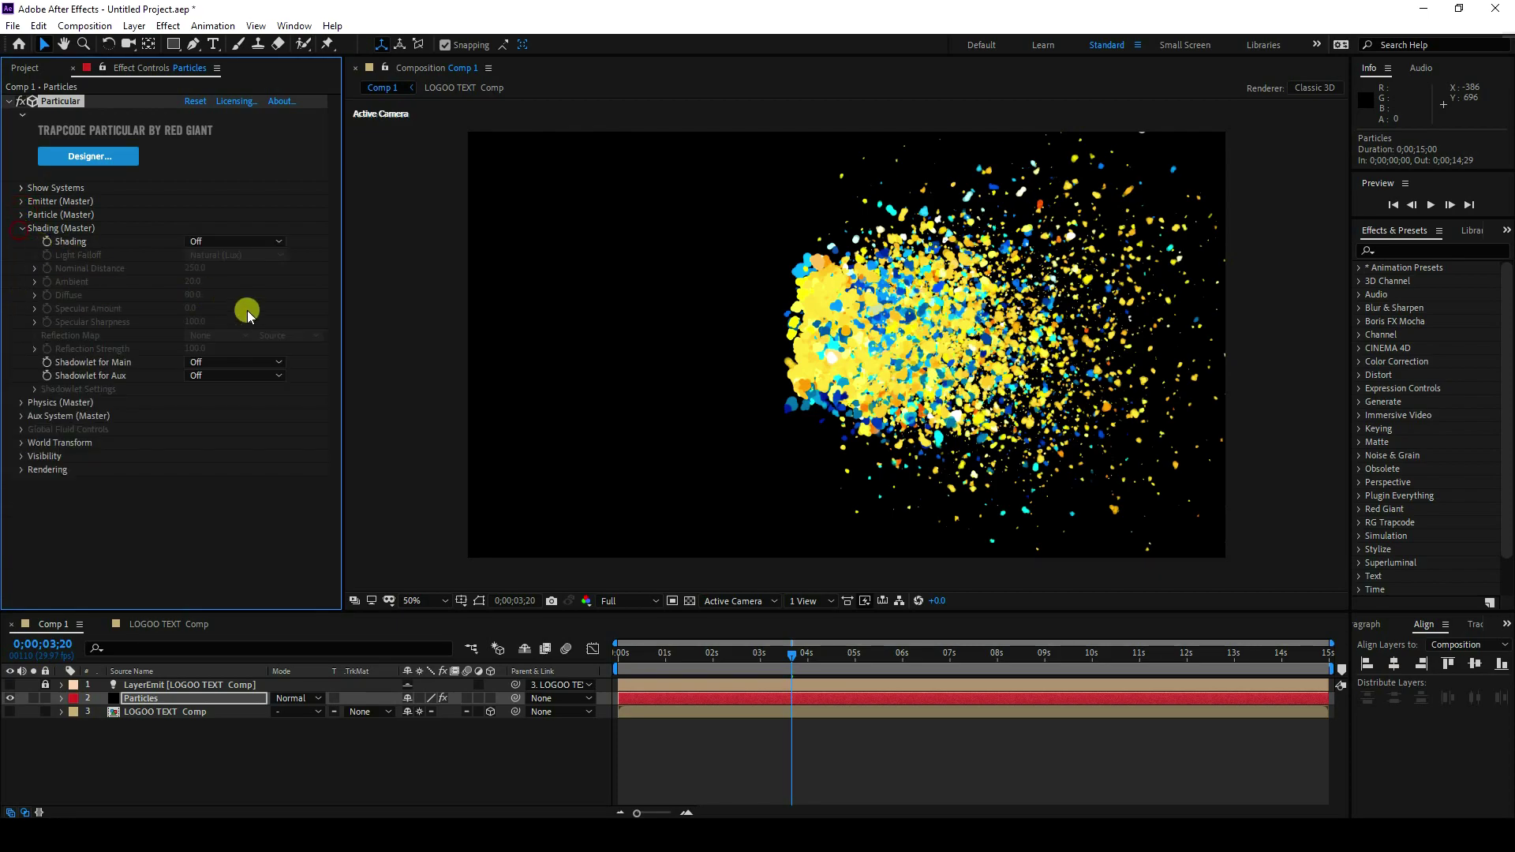
click(230, 362)
click(193, 399)
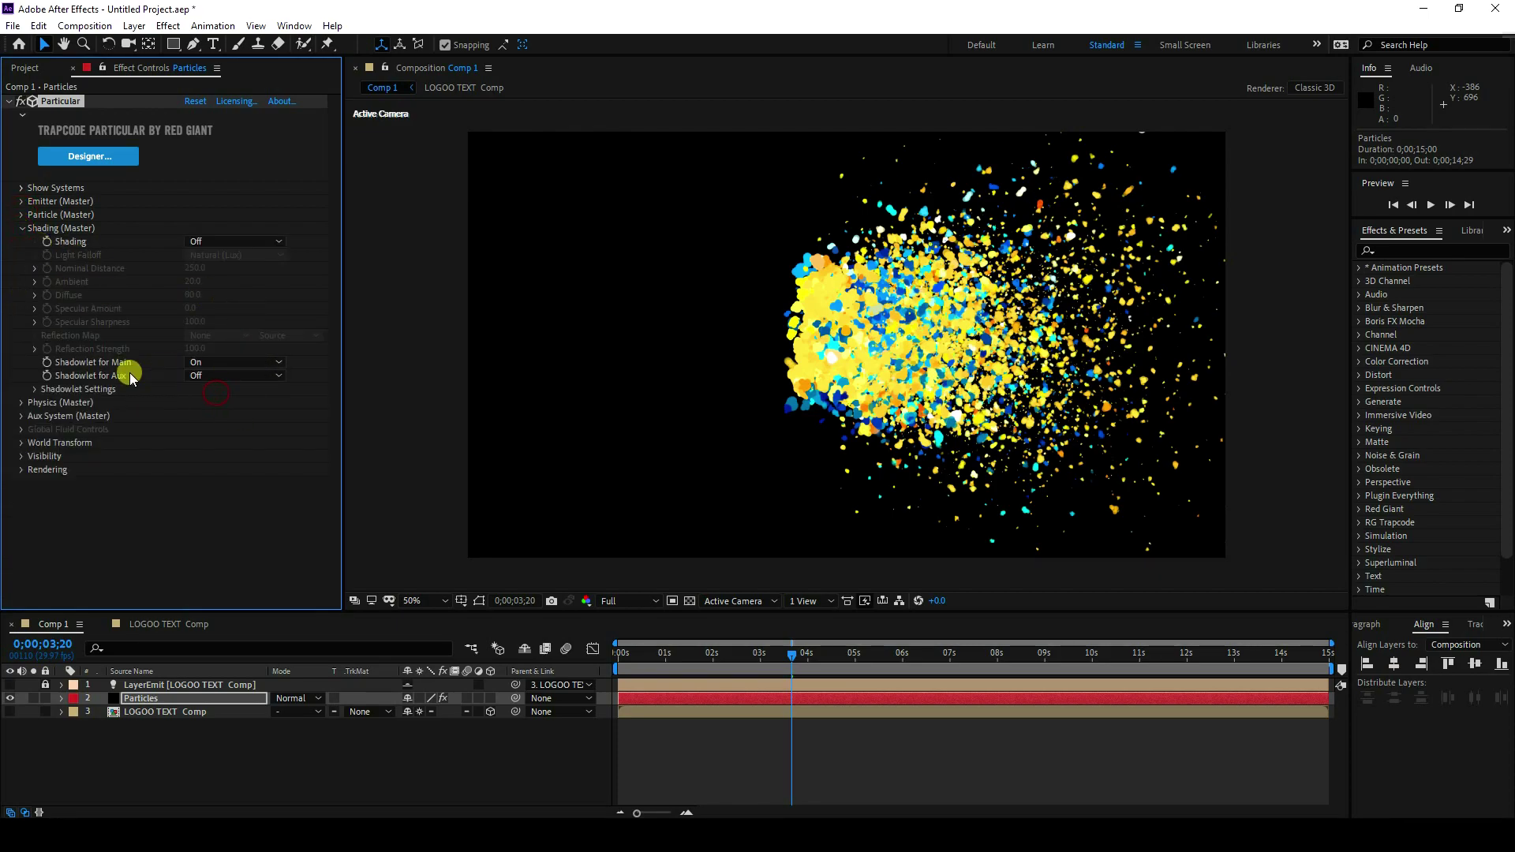
click(21, 228)
Step: Set the Air turbulence field to Affect Size 5 and Affect Position 150
click(21, 241)
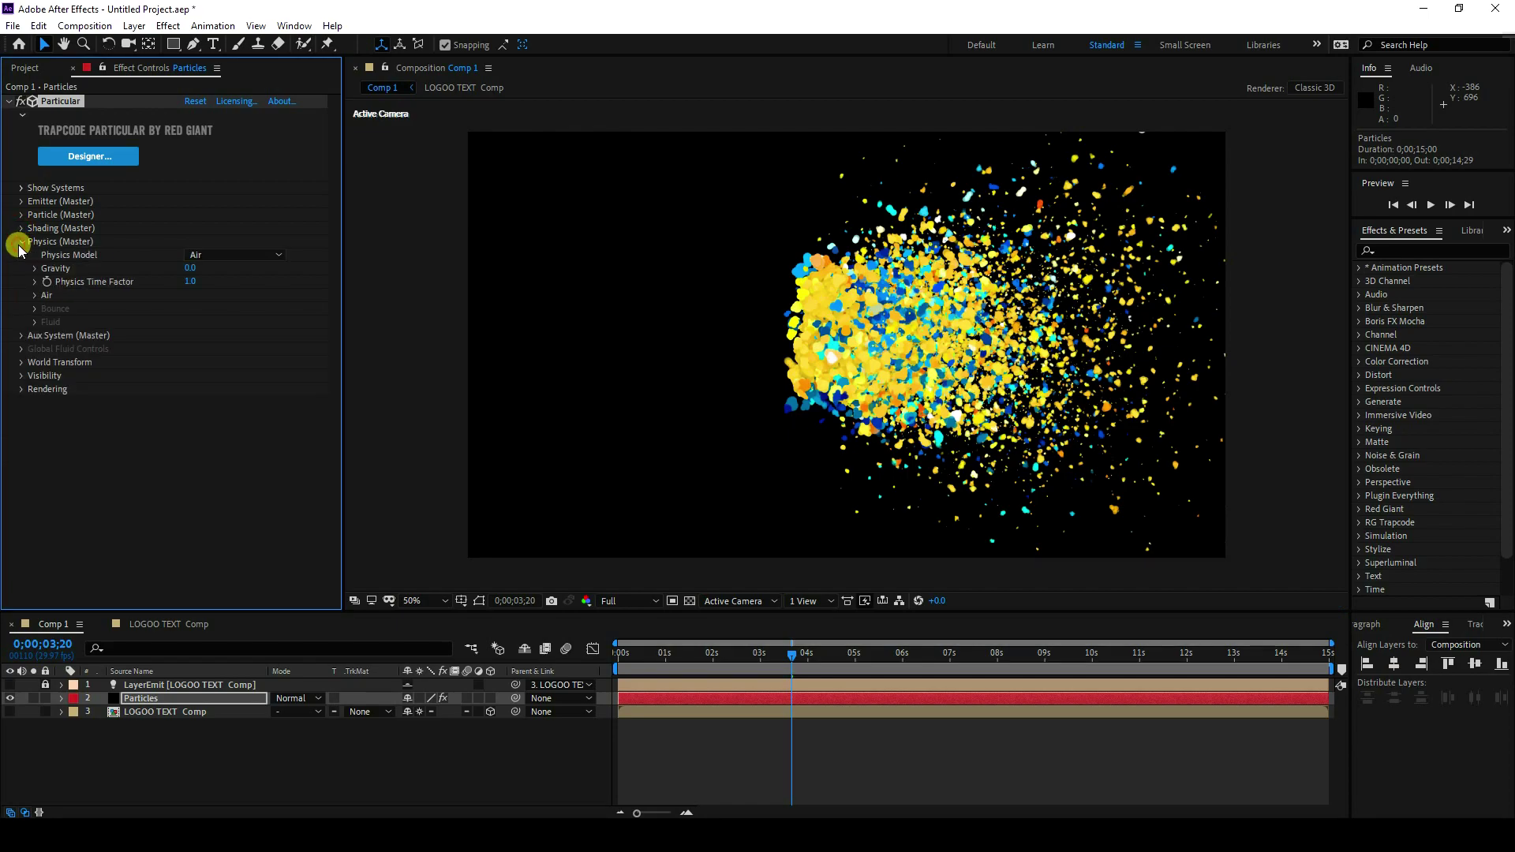
click(35, 296)
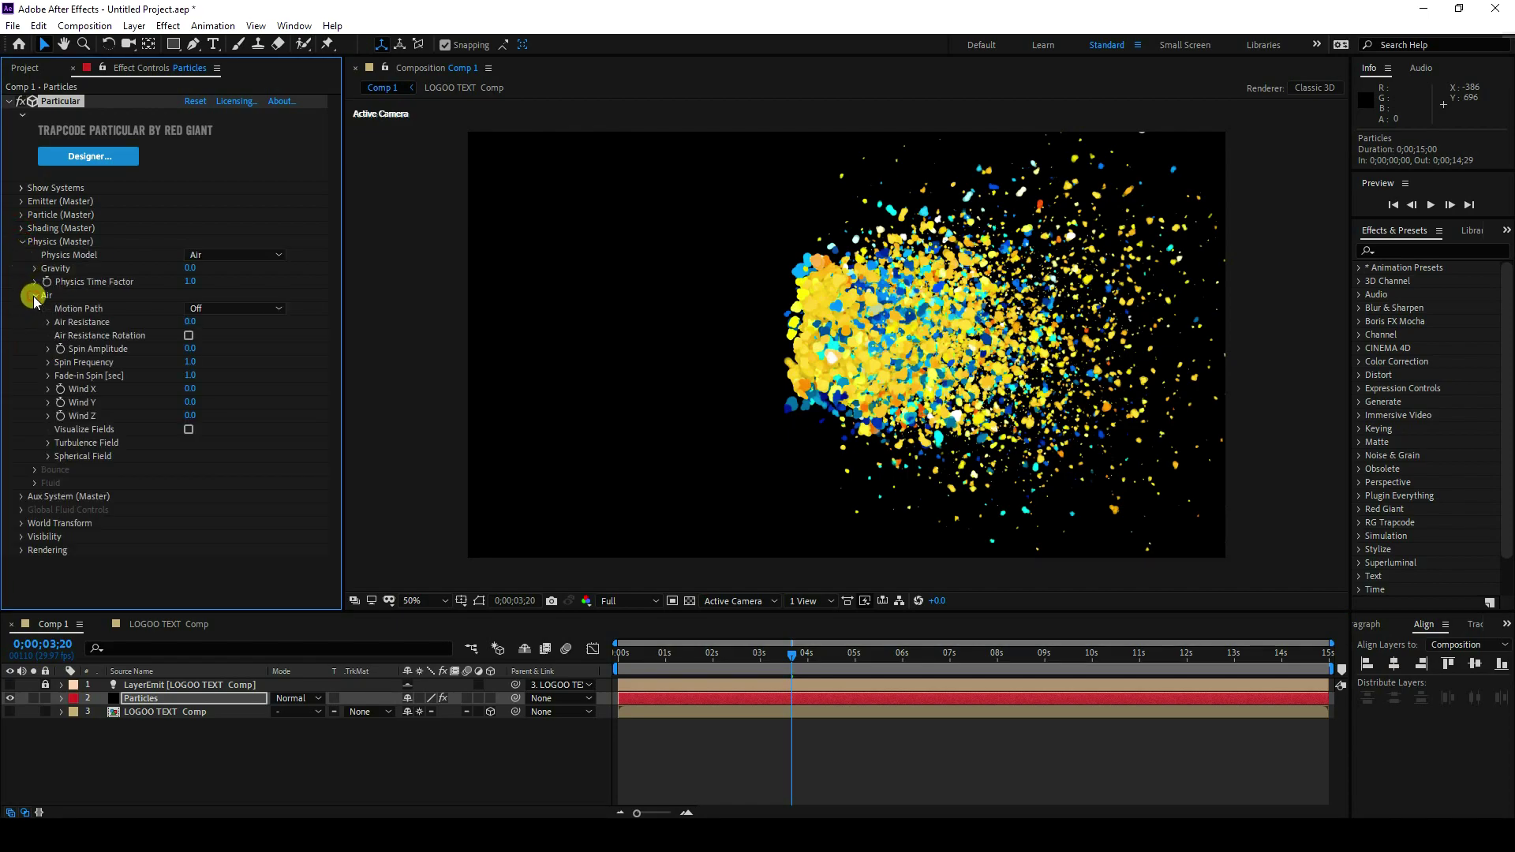
click(45, 445)
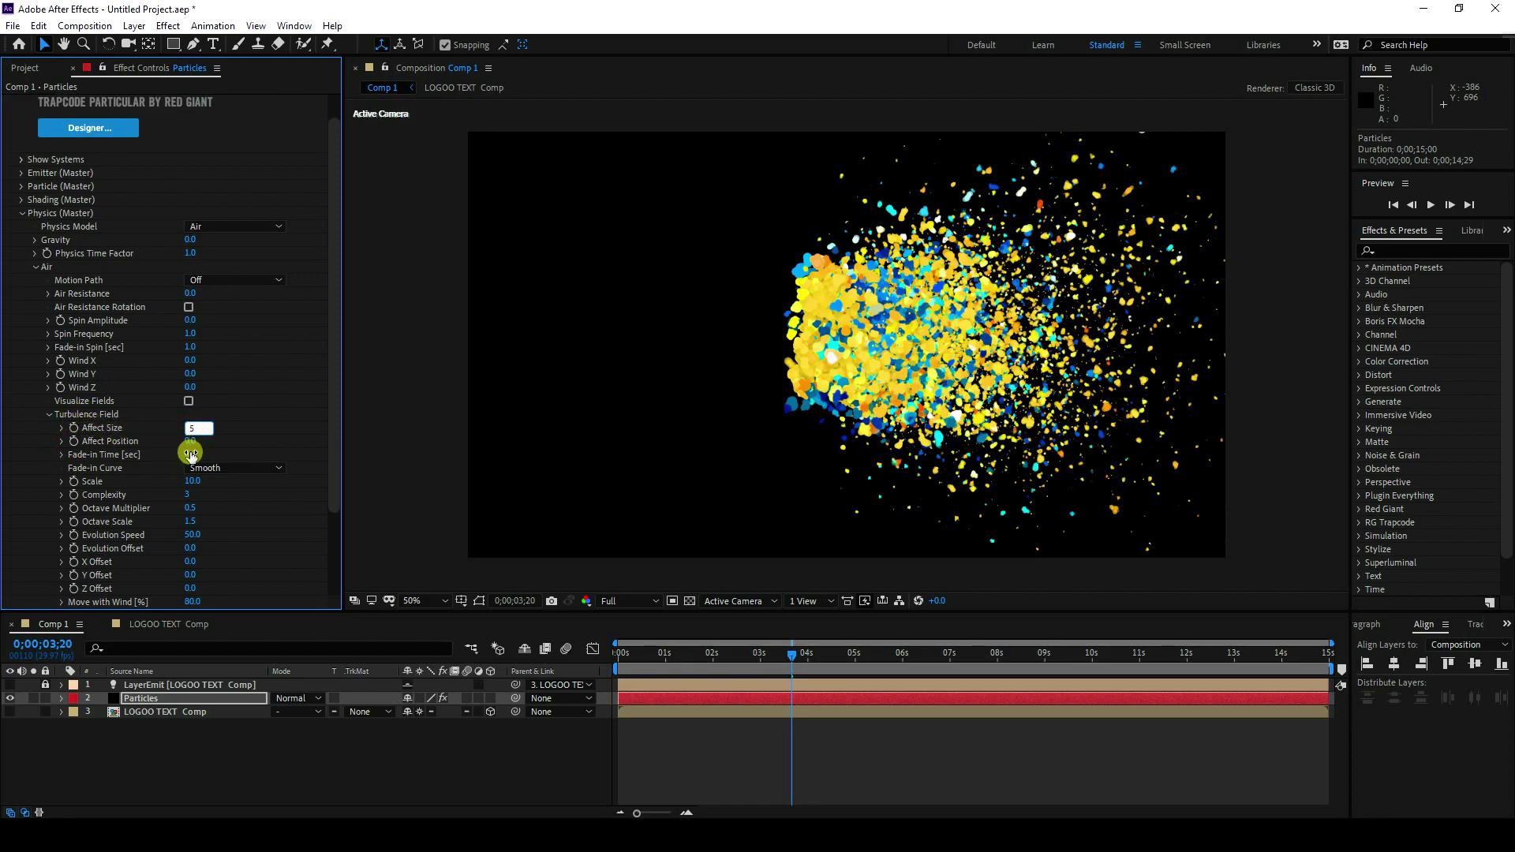
click(188, 441)
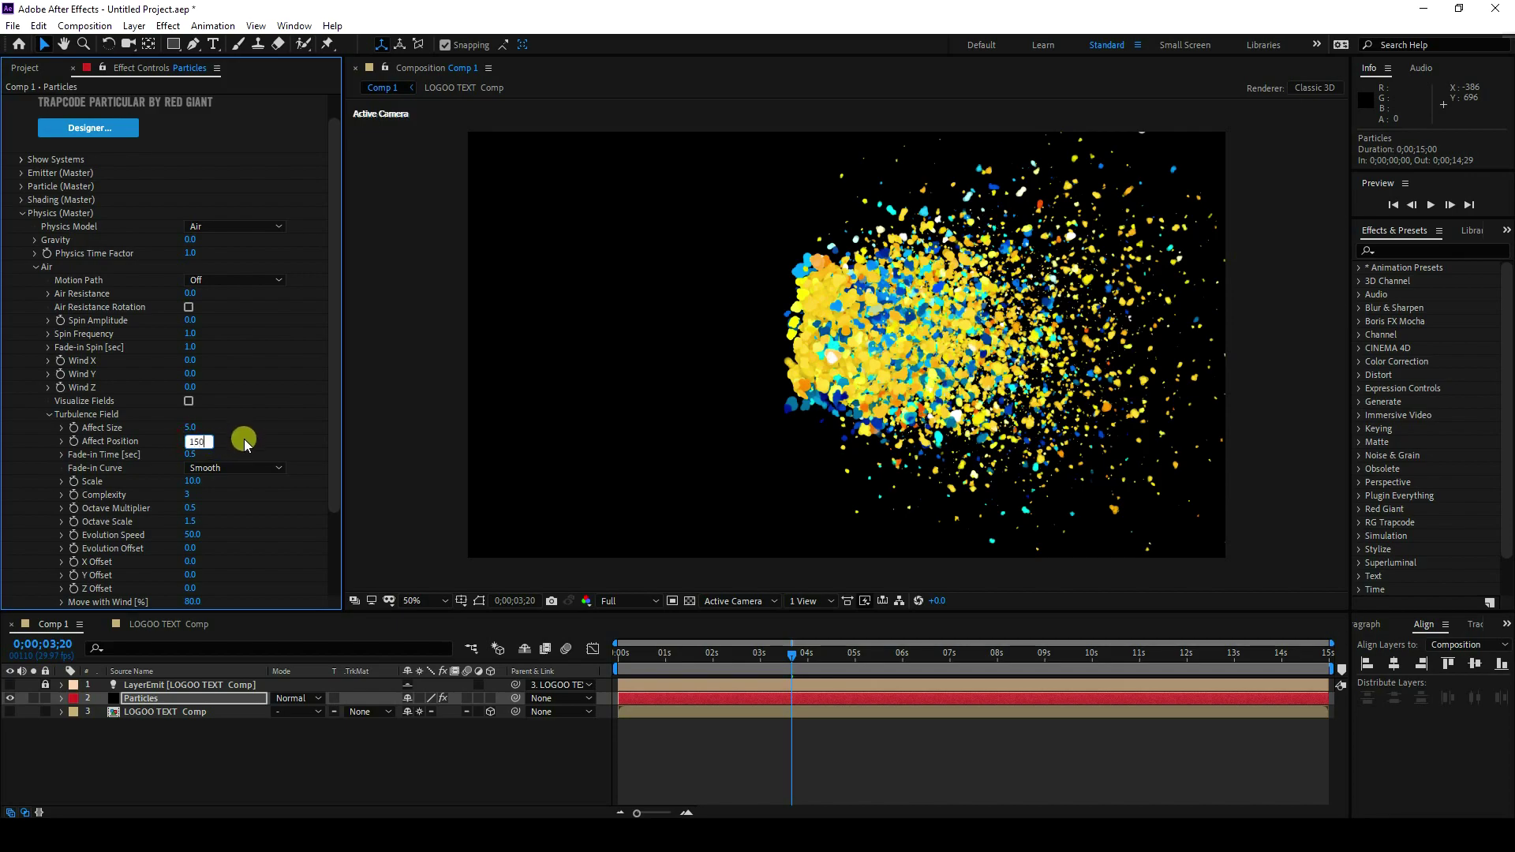
text(150)
key(Return)
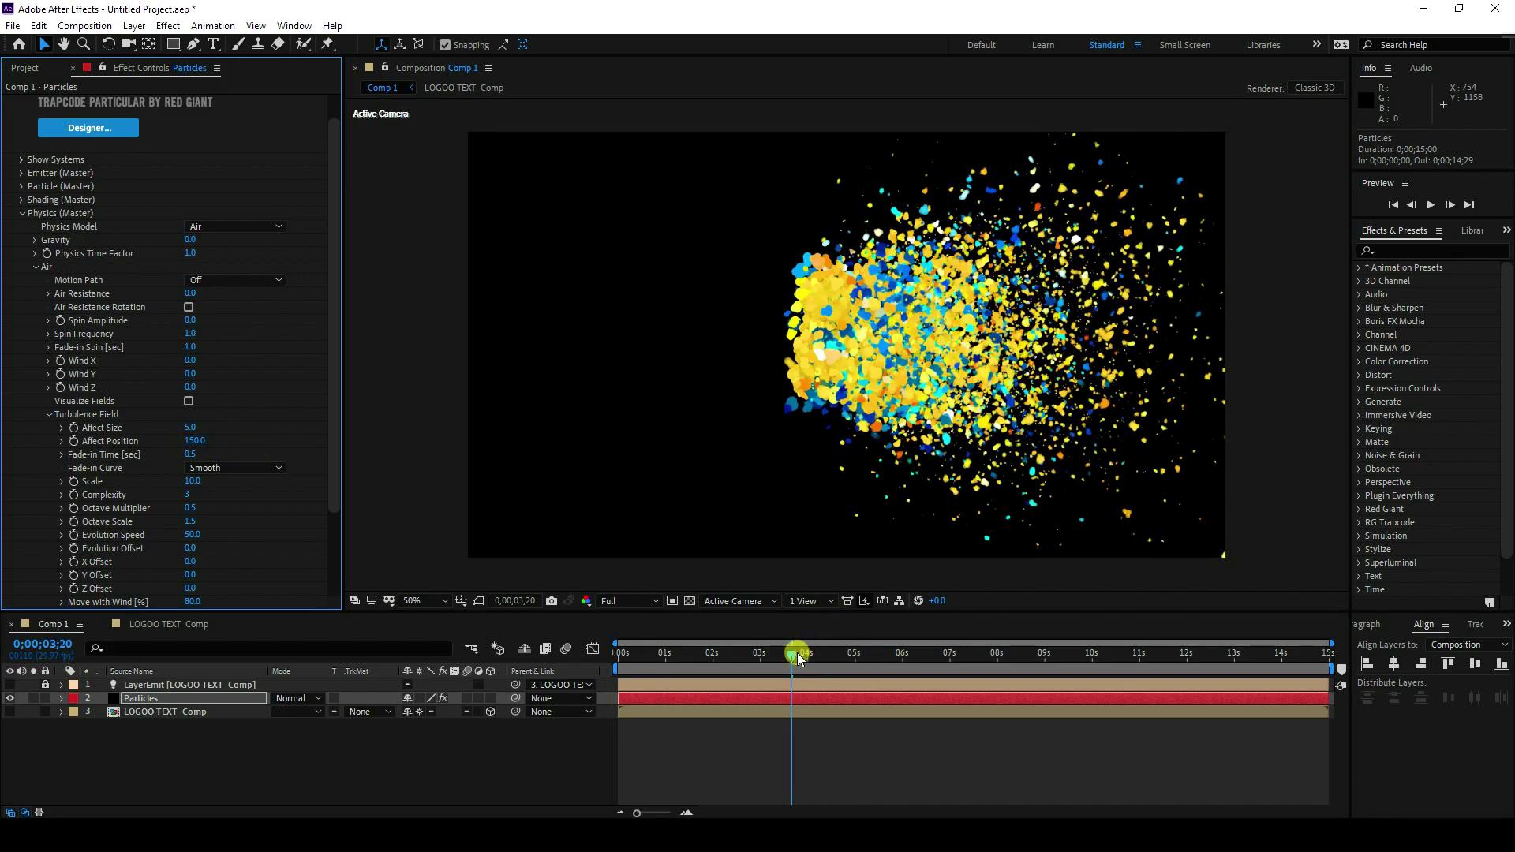
Step: Preview the particle burst from the start with preview resolution set to Auto
drag(797, 652, 602, 644)
key(space)
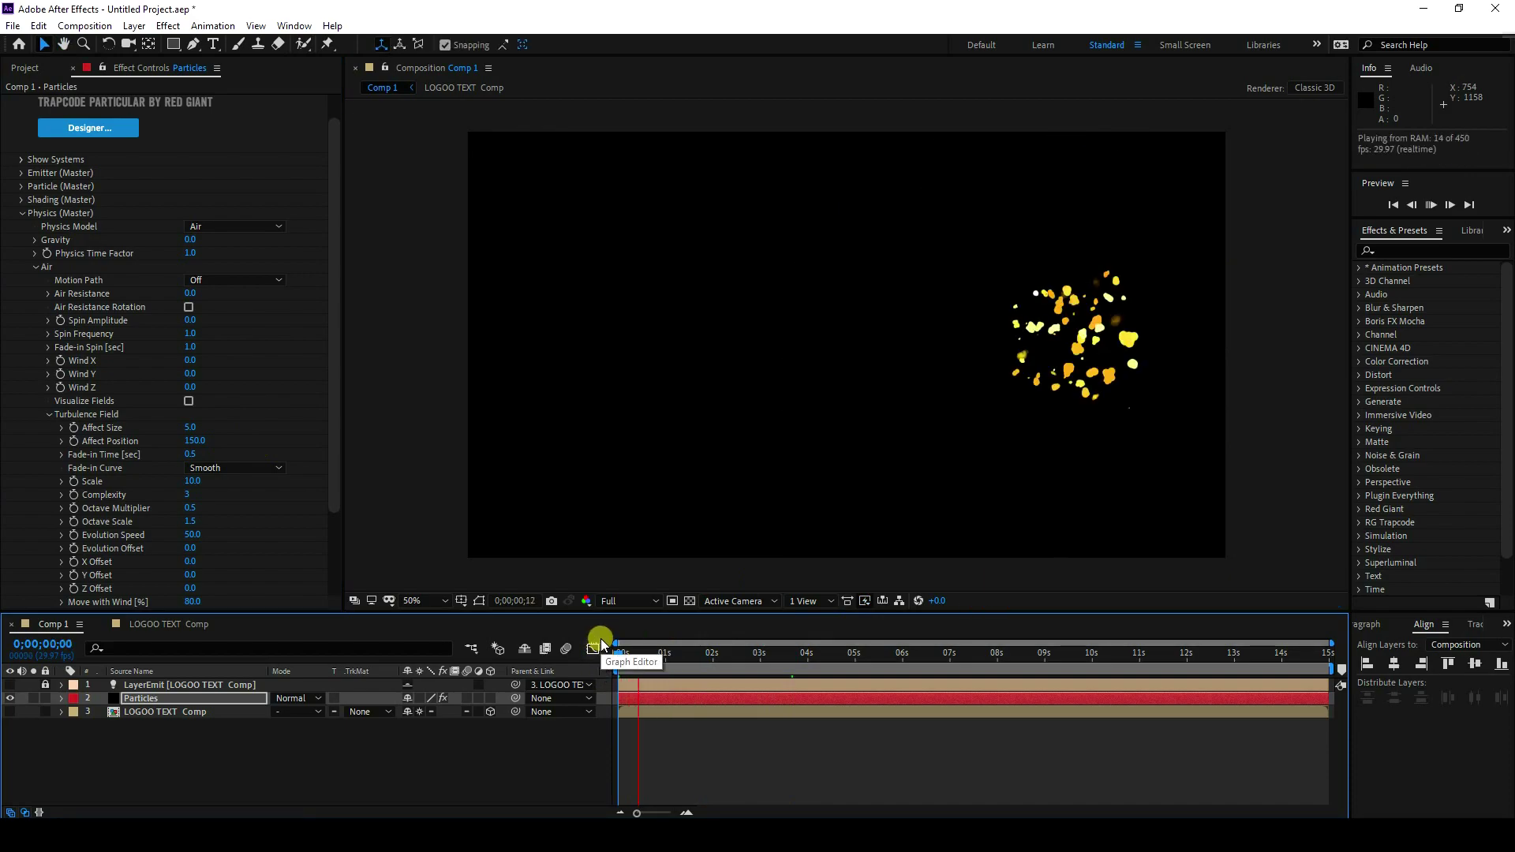
mouse_move(1034, 365)
mouse_down()
mouse_move(958, 292)
mouse_move(921, 390)
mouse_move(960, 368)
mouse_up()
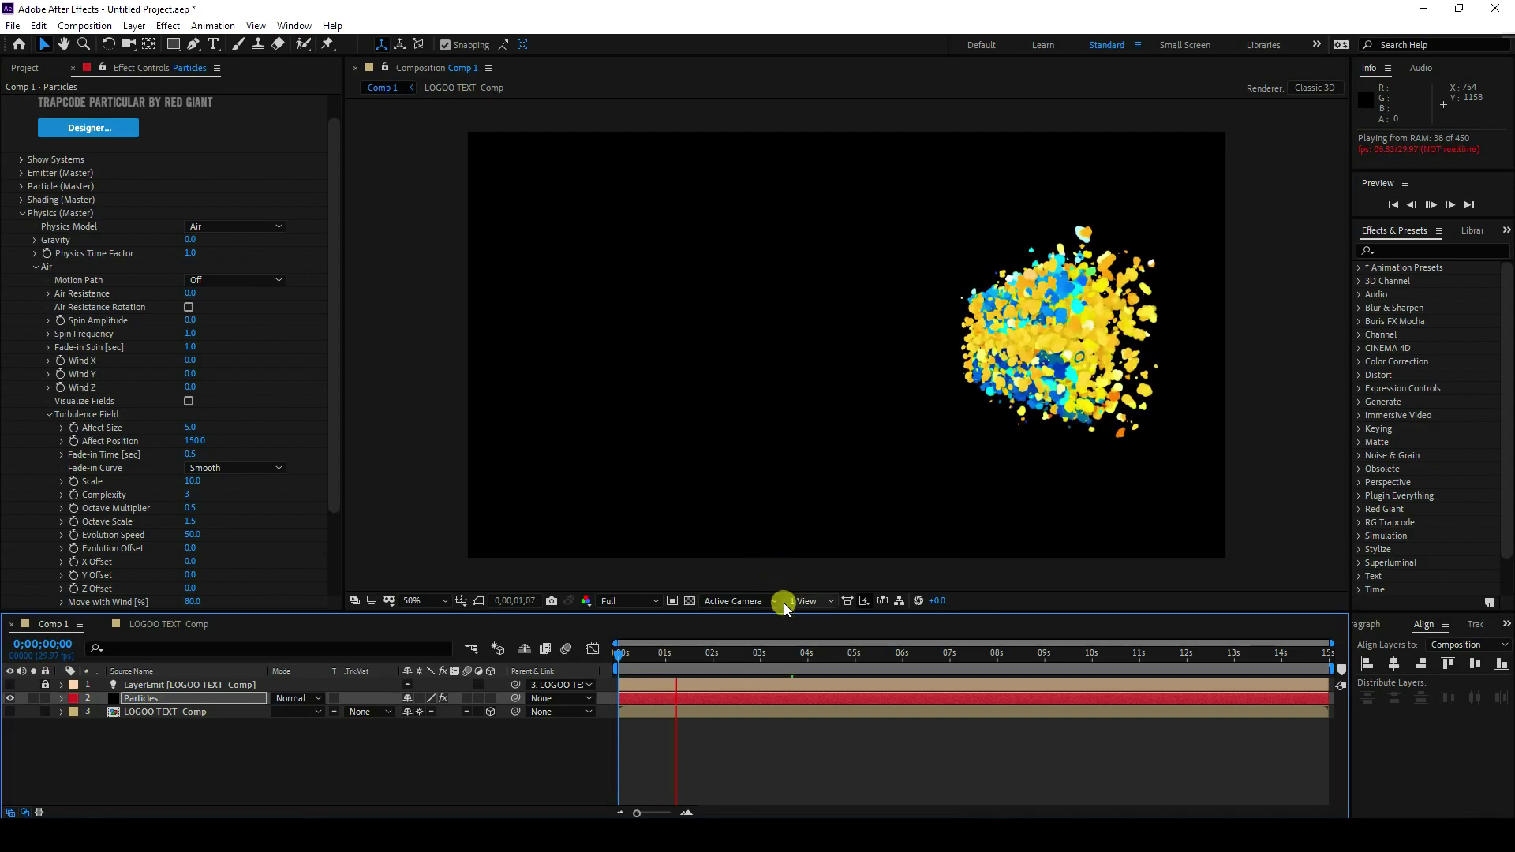
click(631, 602)
click(633, 622)
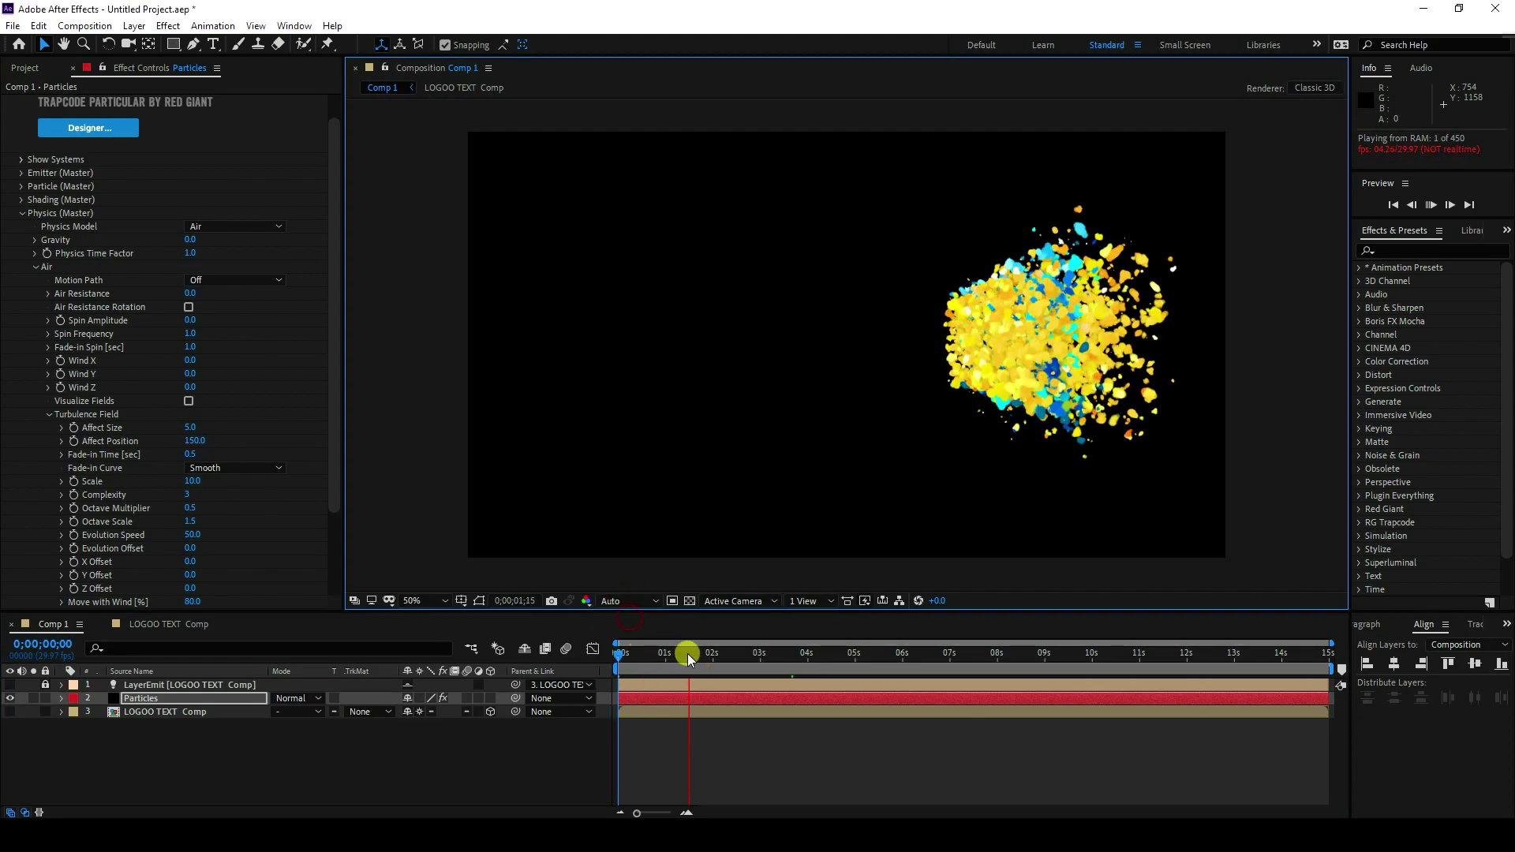
click(689, 653)
key(space)
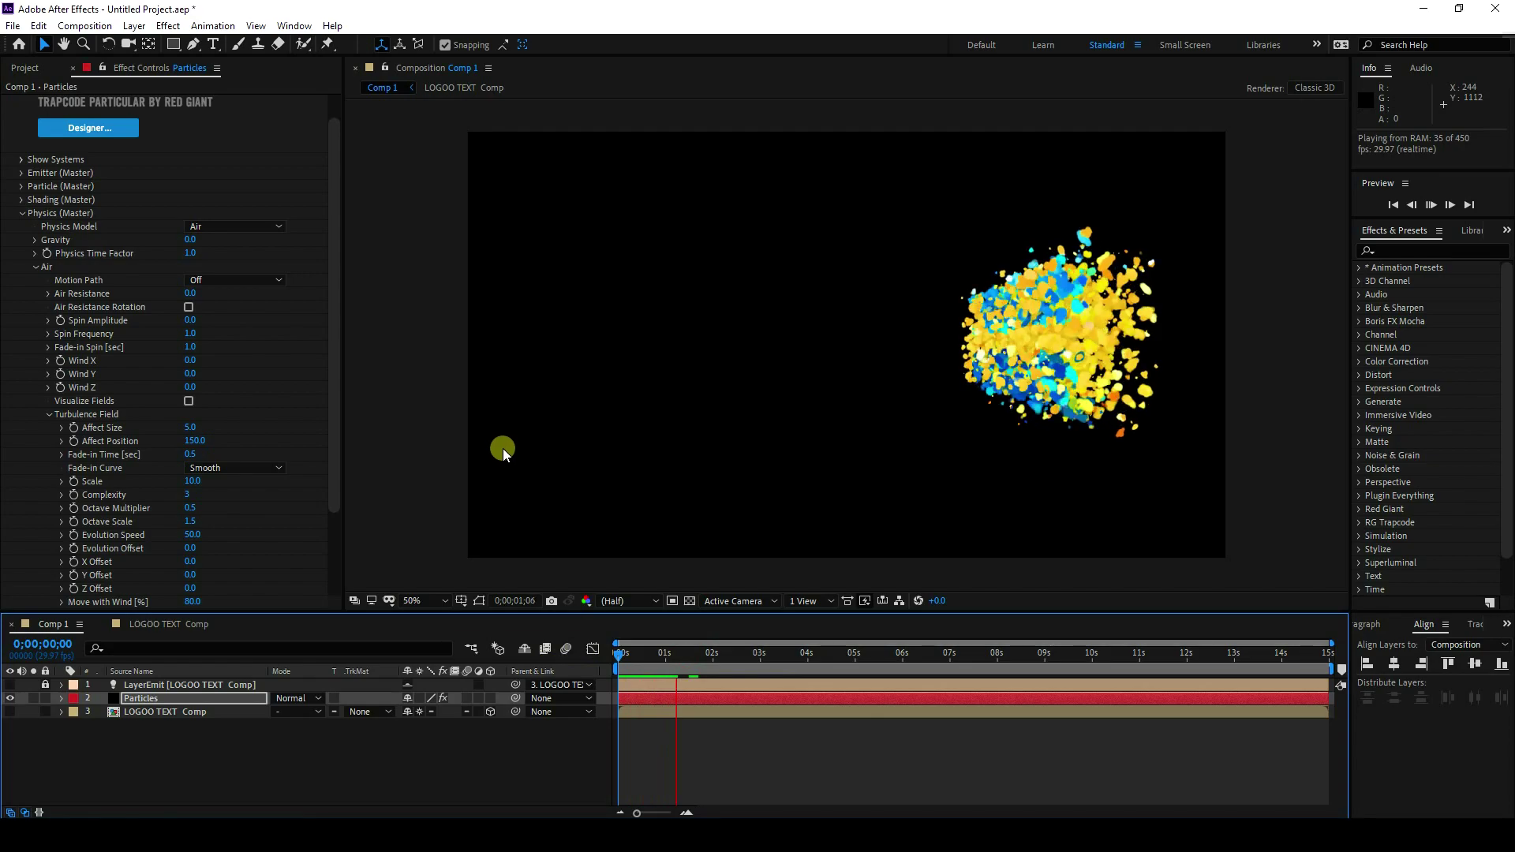
key(space)
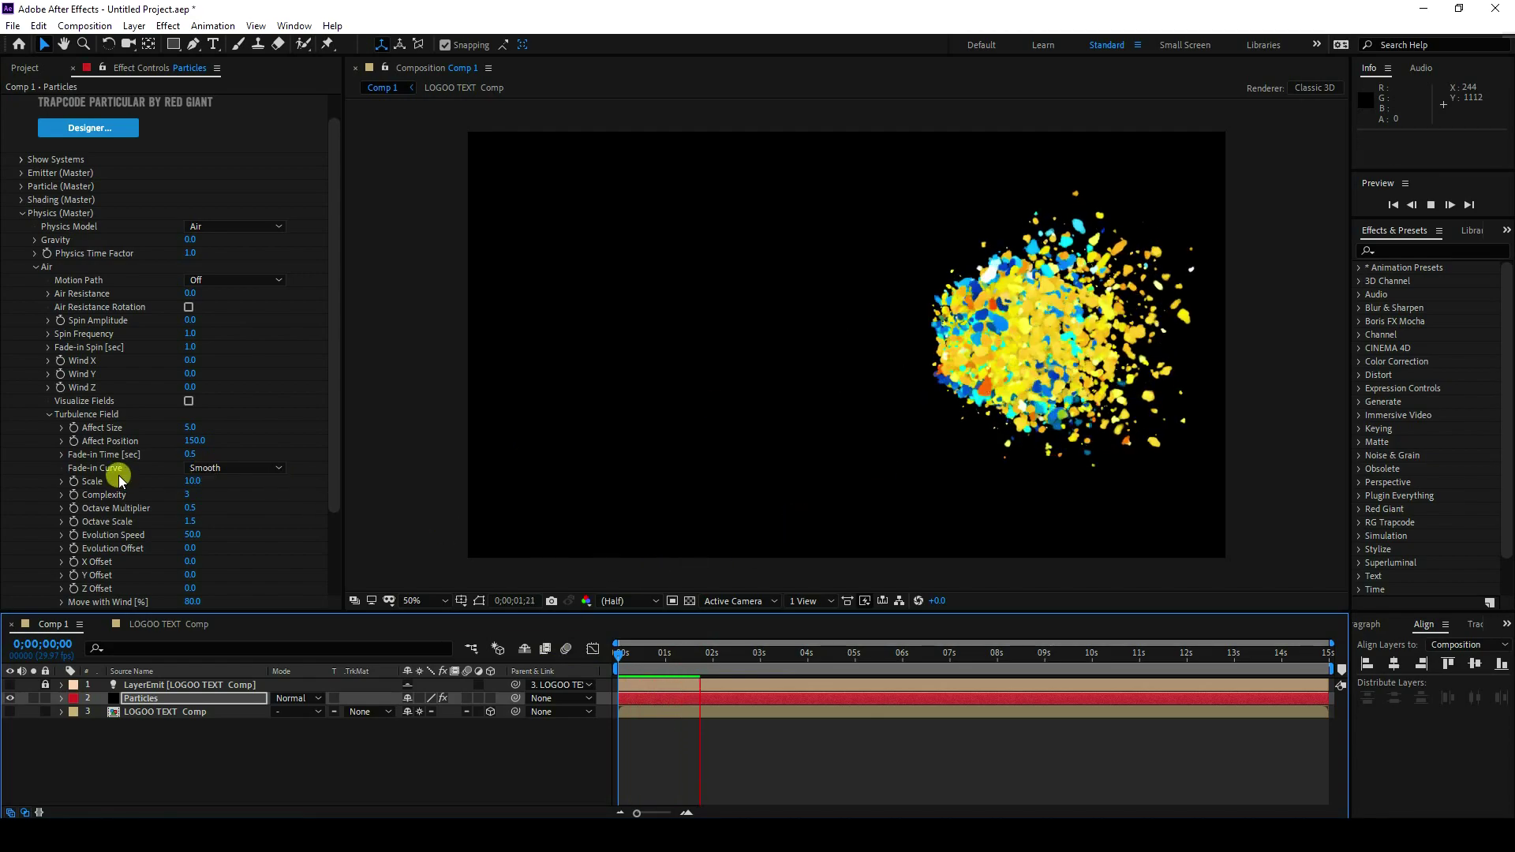
Step: Set turbulence Fade-in Time 0.1 and Complexity 1, then preview from the start
click(192, 456)
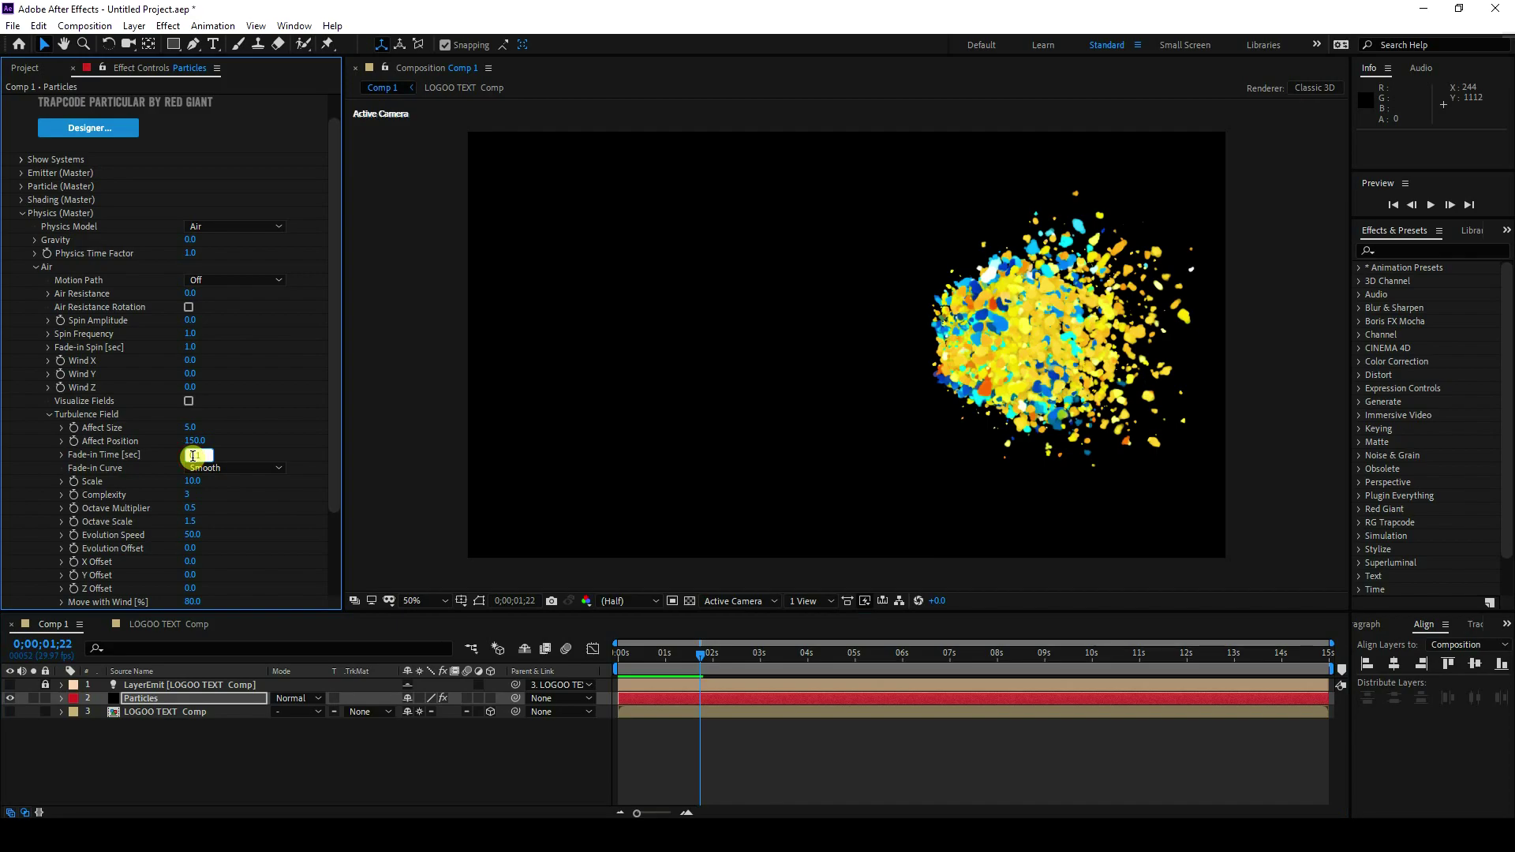
text(0.1)
key(Return)
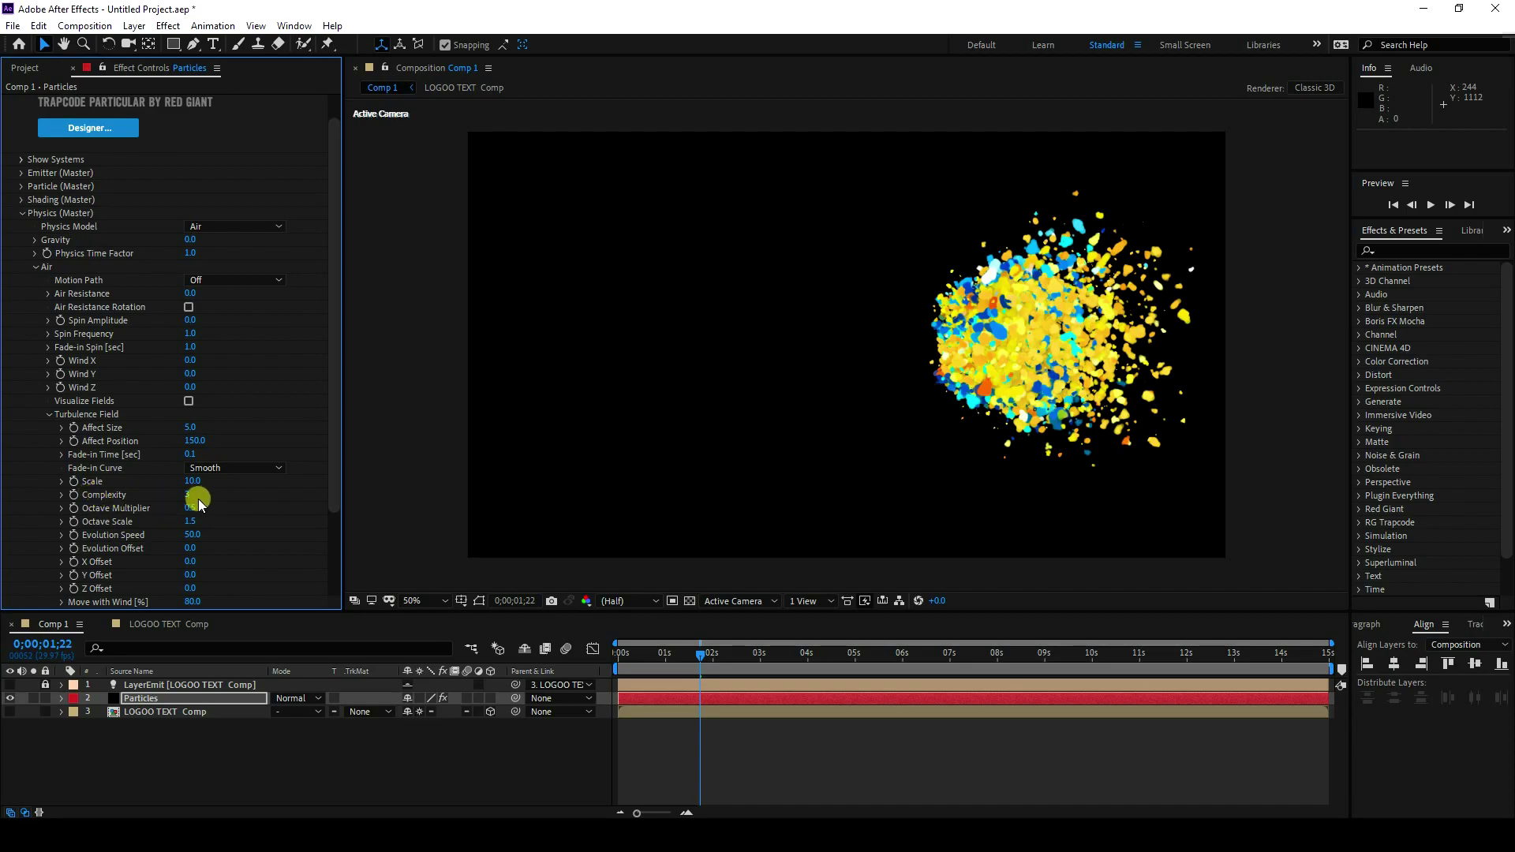
click(189, 495)
text(1)
key(Return)
drag(707, 653, 618, 654)
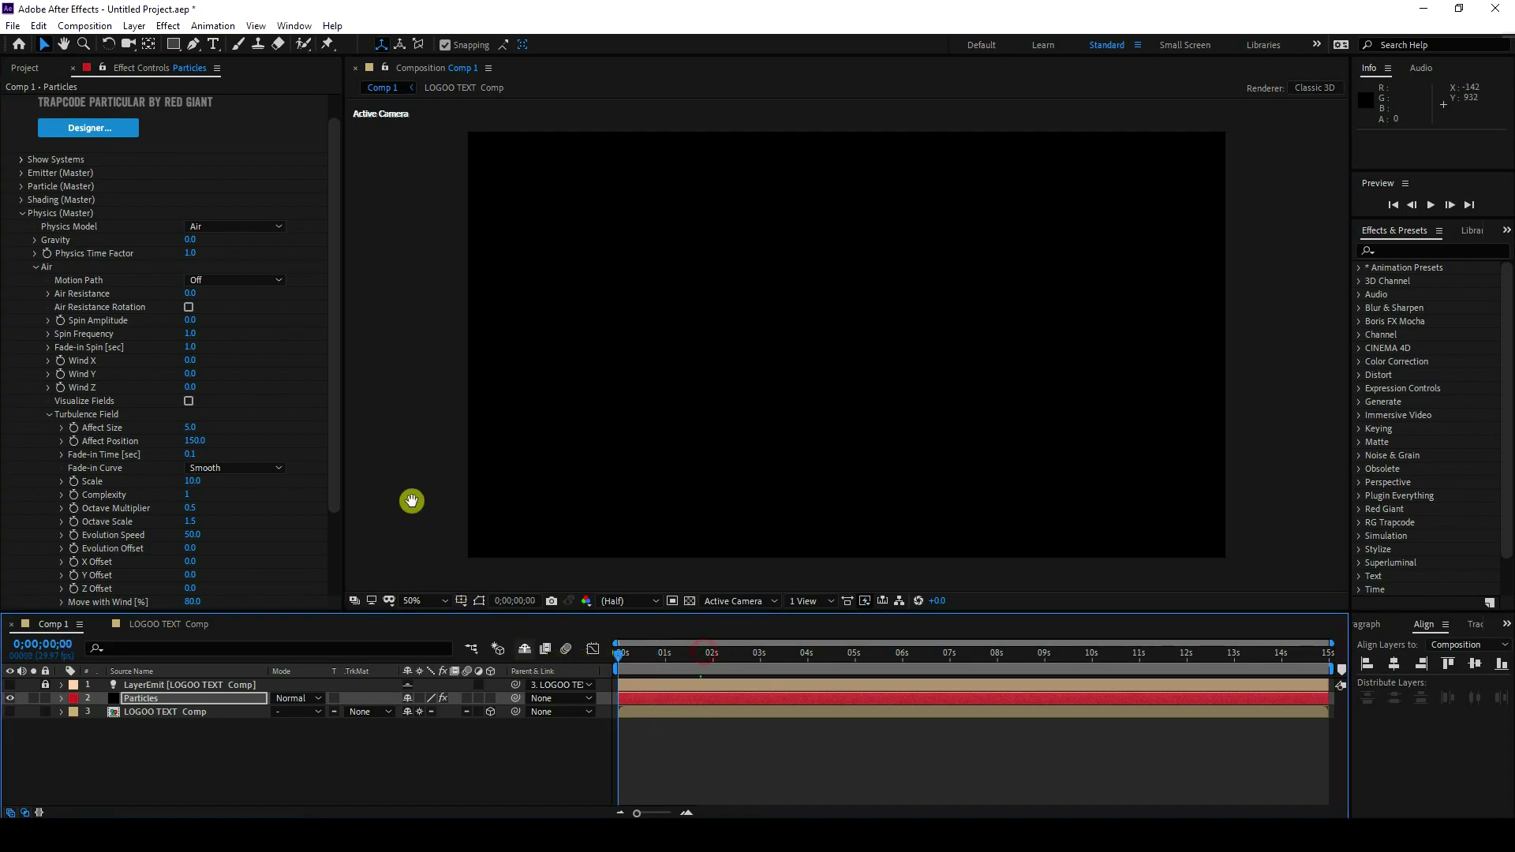
key(space)
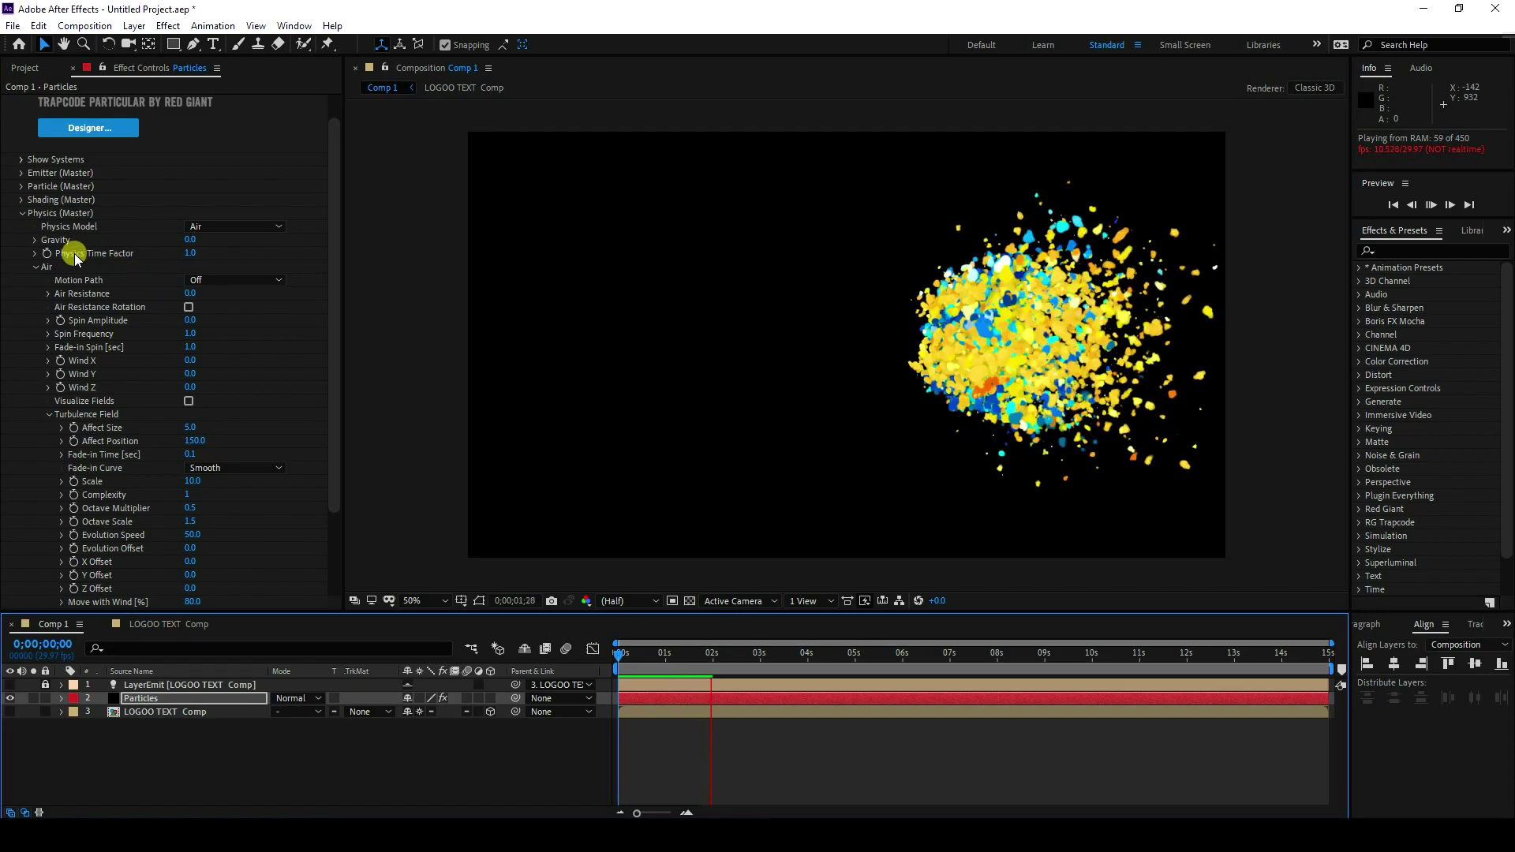
Step: Switch Particular's Rendering Motion Blur to On
click(22, 213)
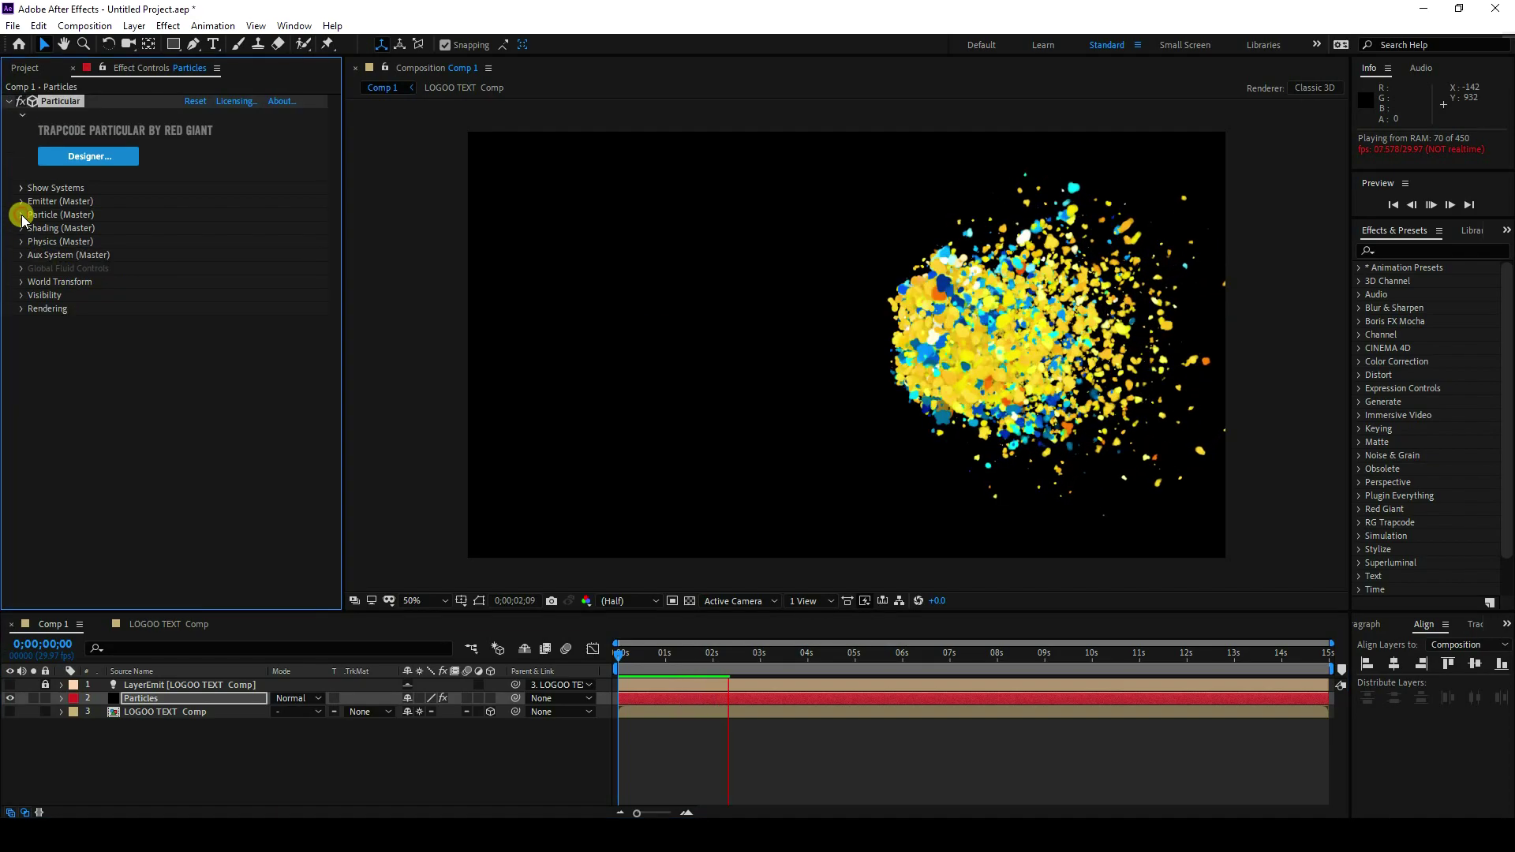
click(21, 311)
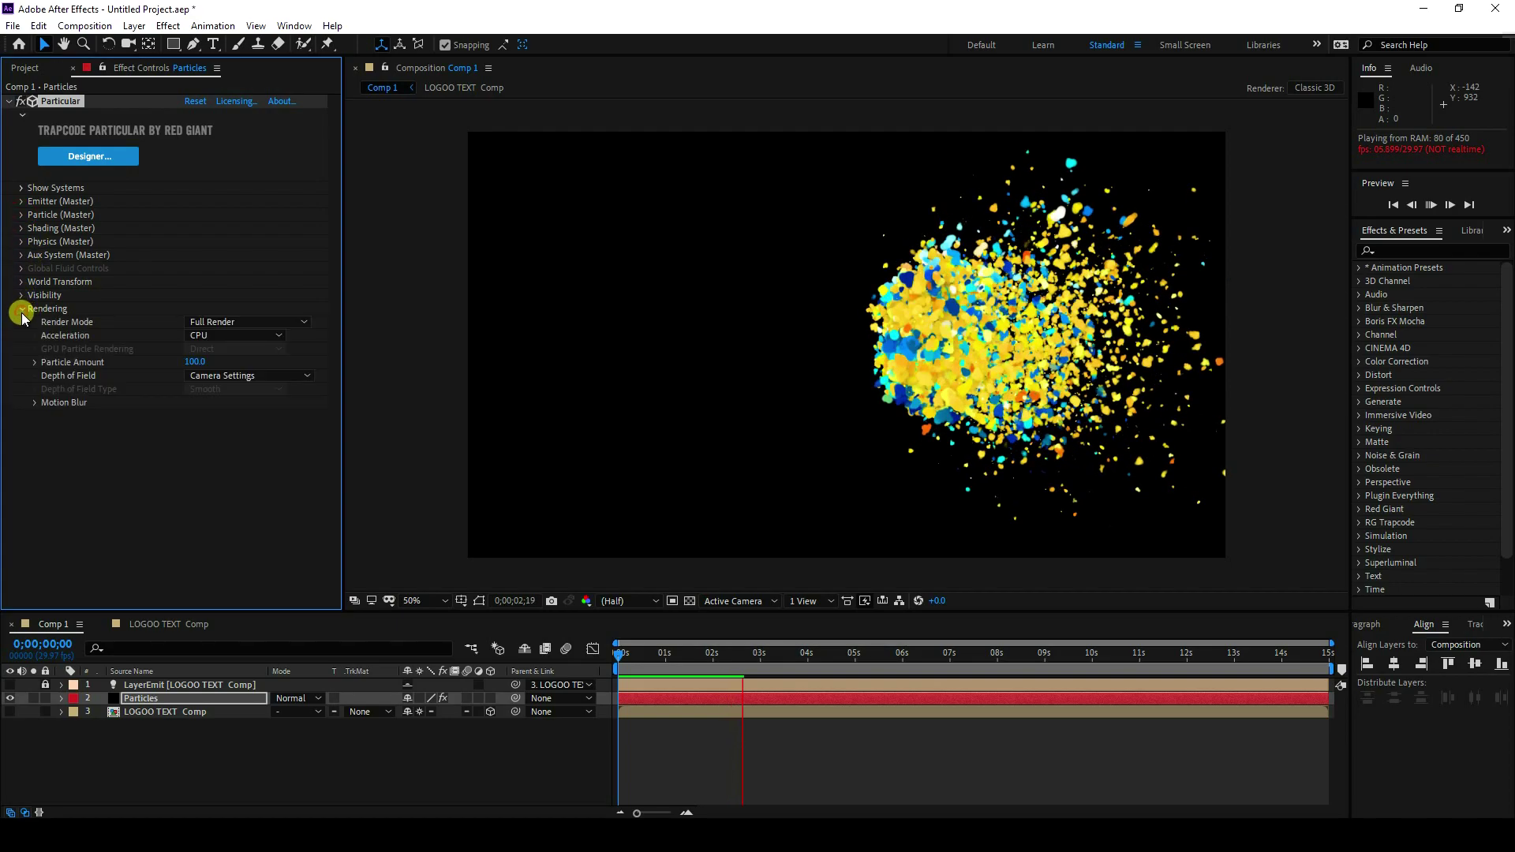
click(35, 402)
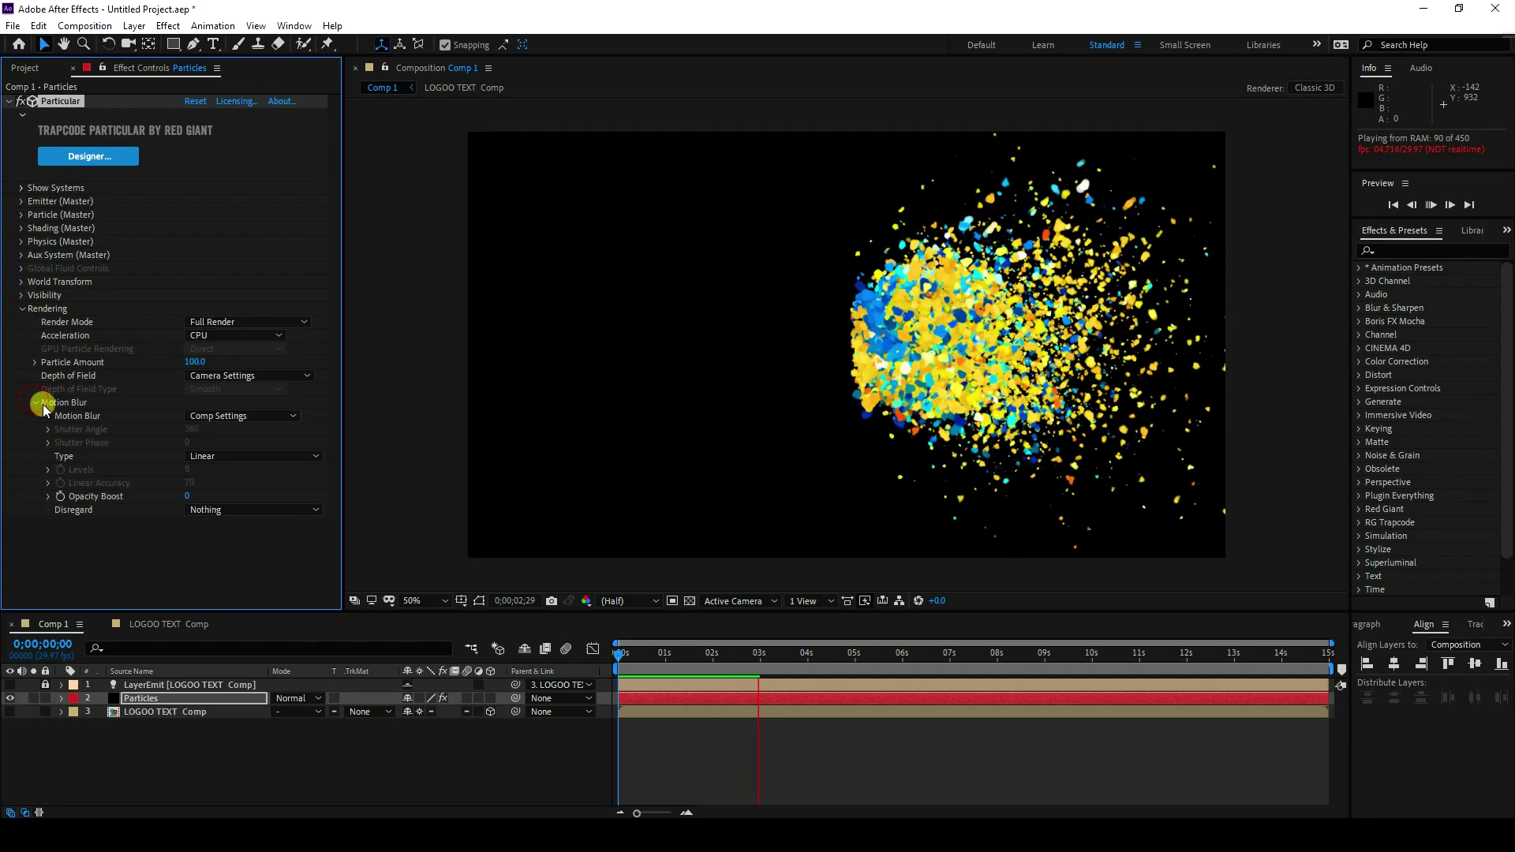
click(207, 415)
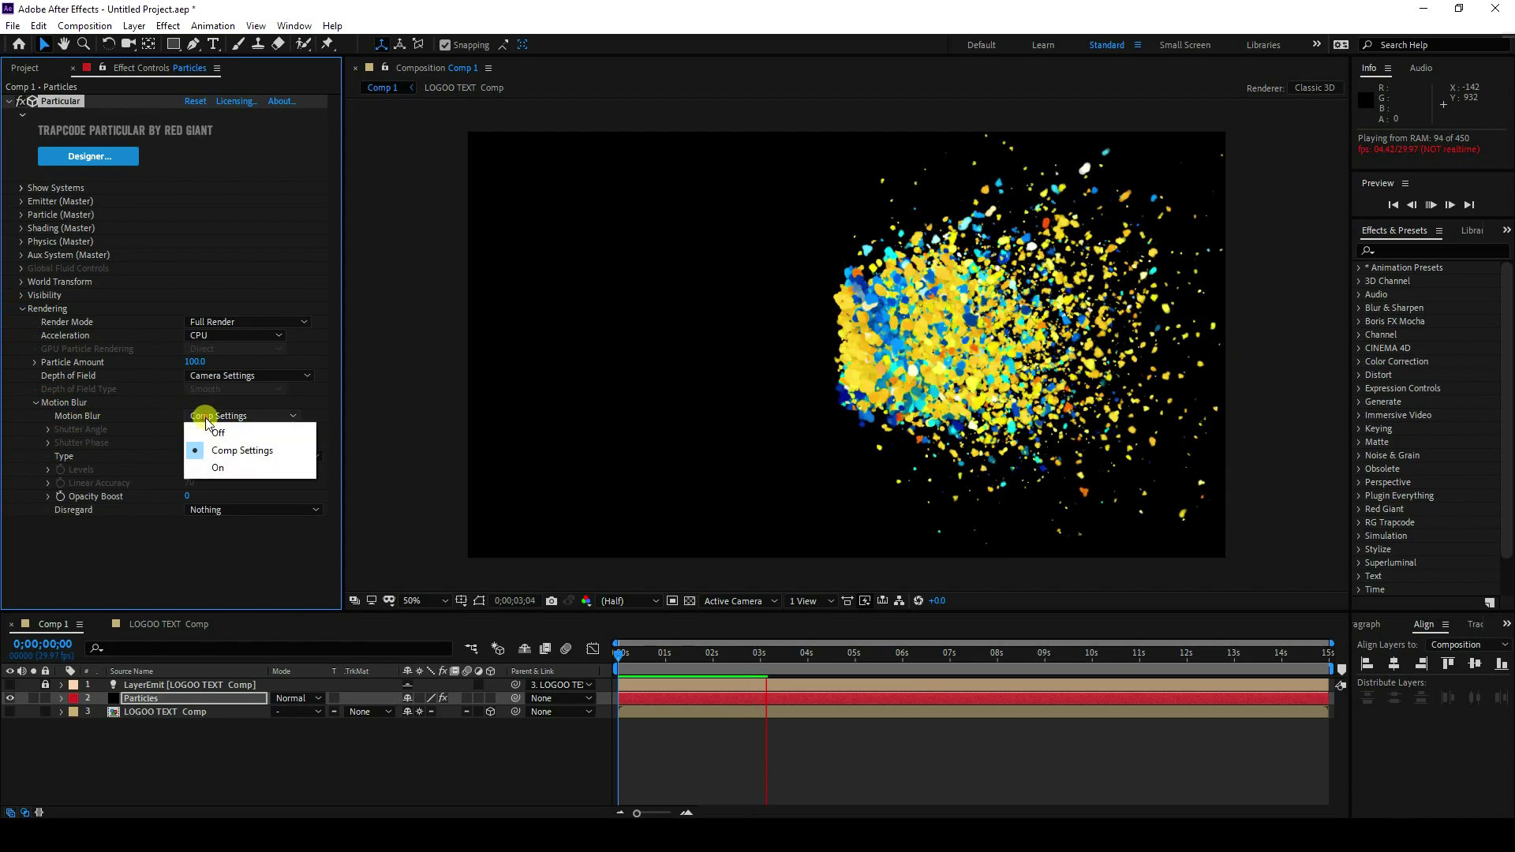
click(220, 466)
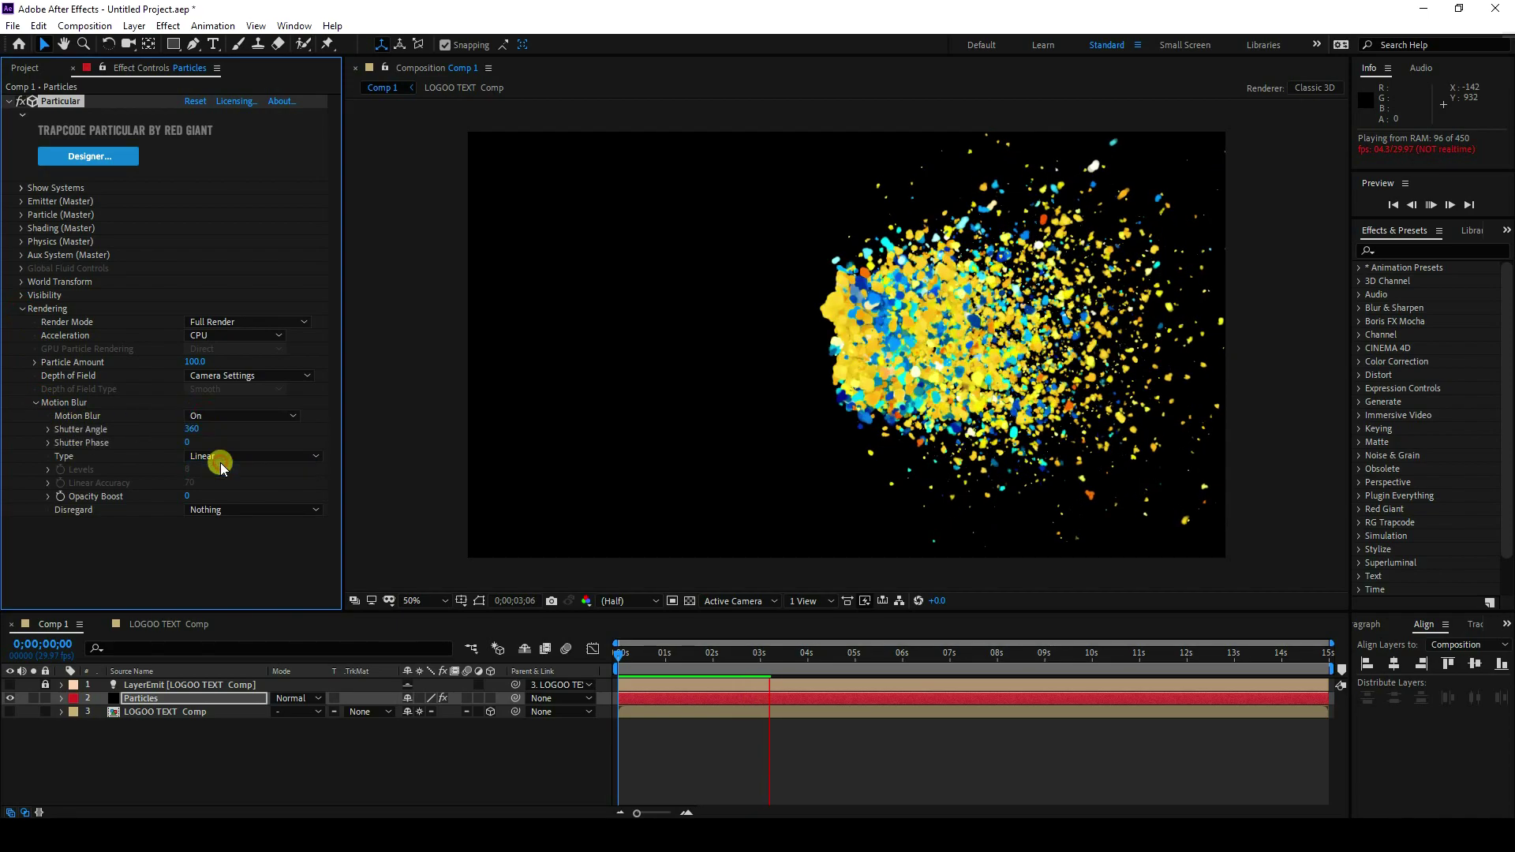
click(777, 651)
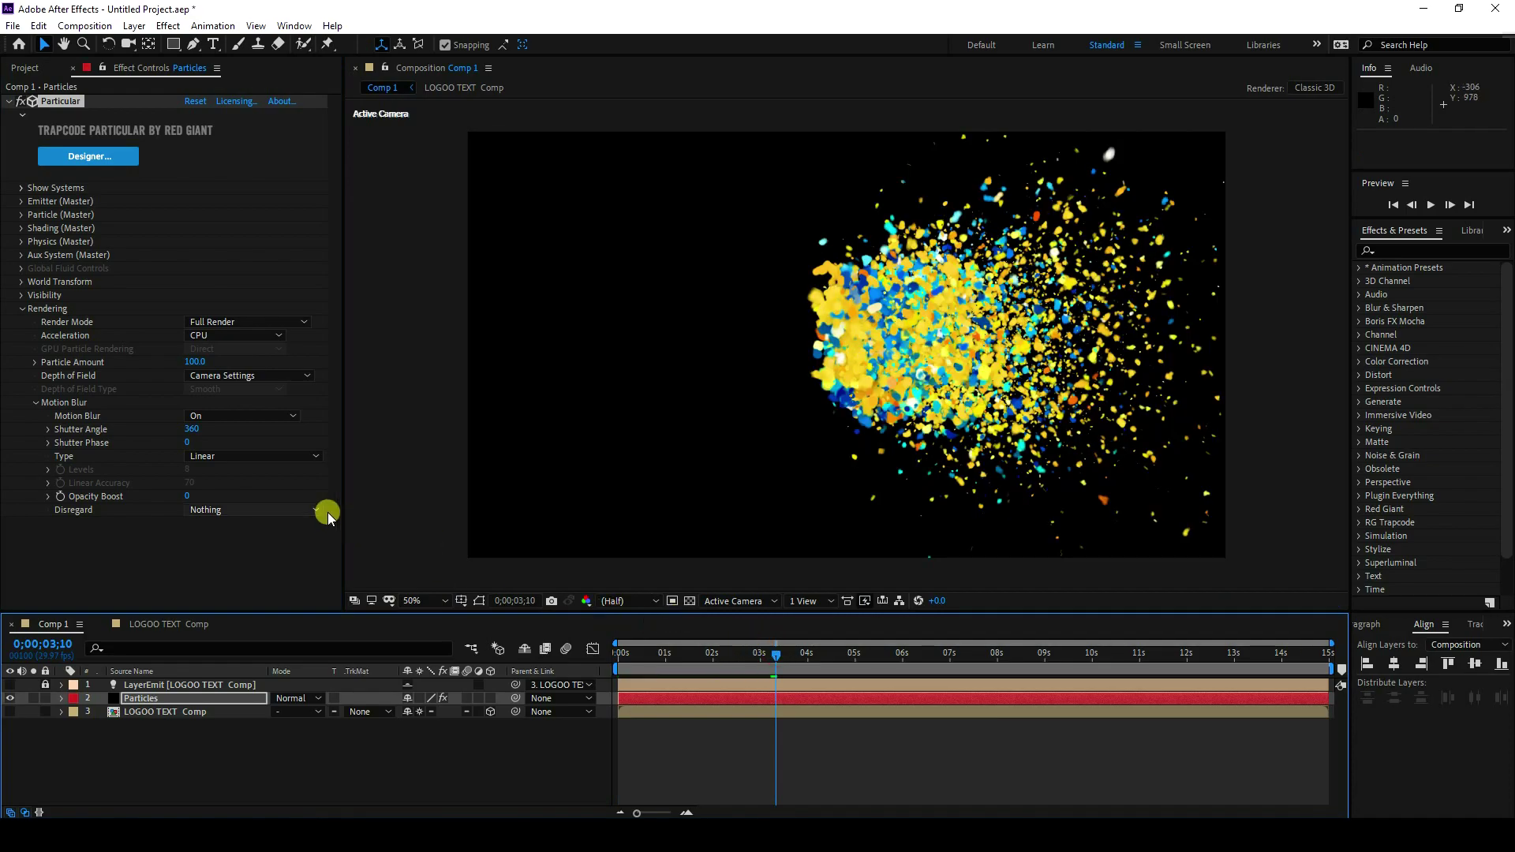
Step: Set motion blur Shutter Phase to 100 and Opacity Boost to 100
click(188, 444)
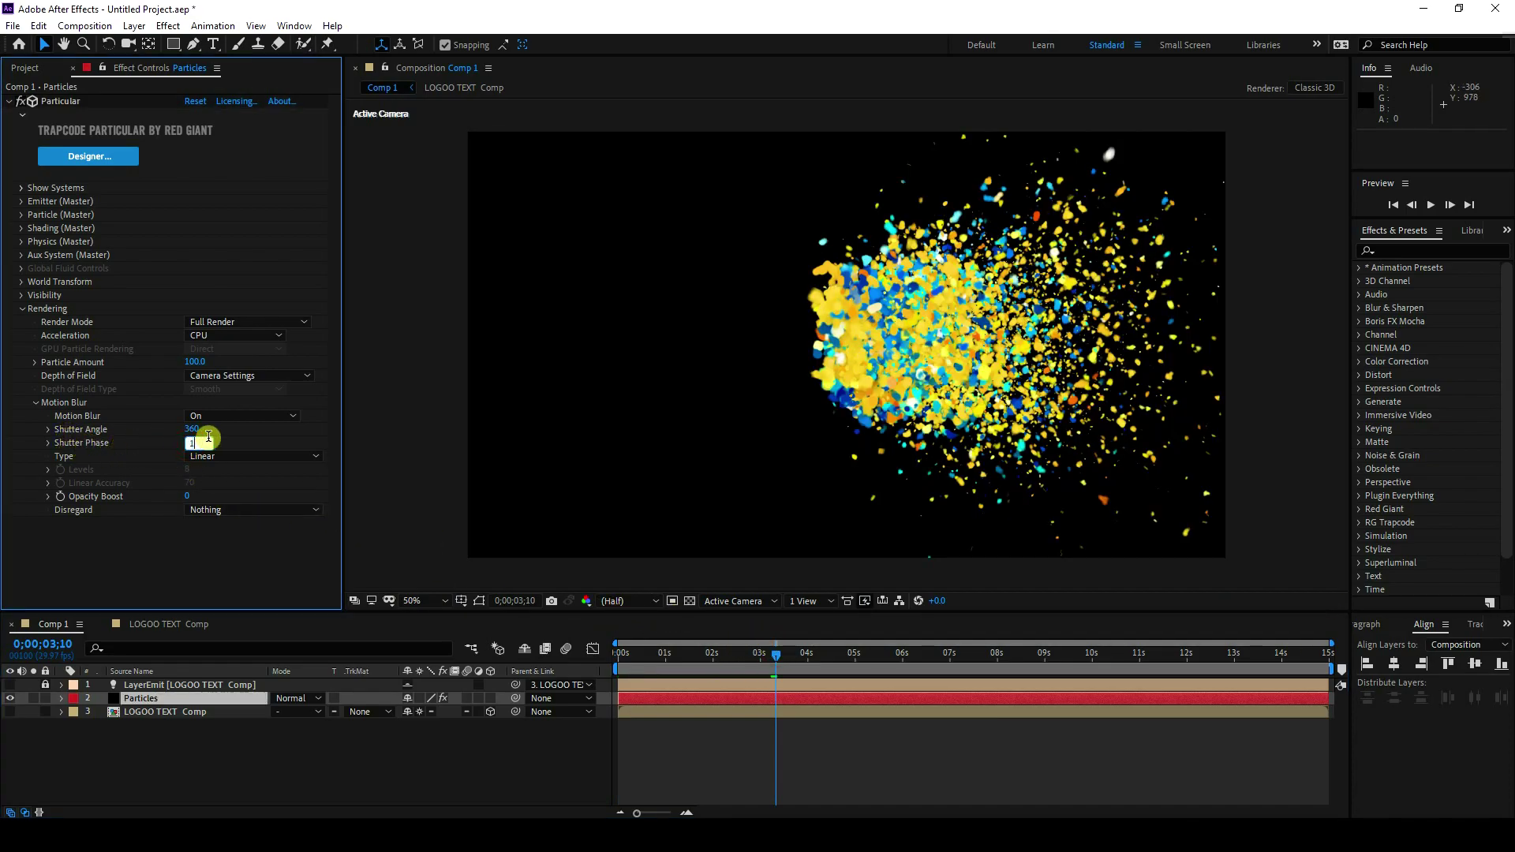
text(100)
key(Return)
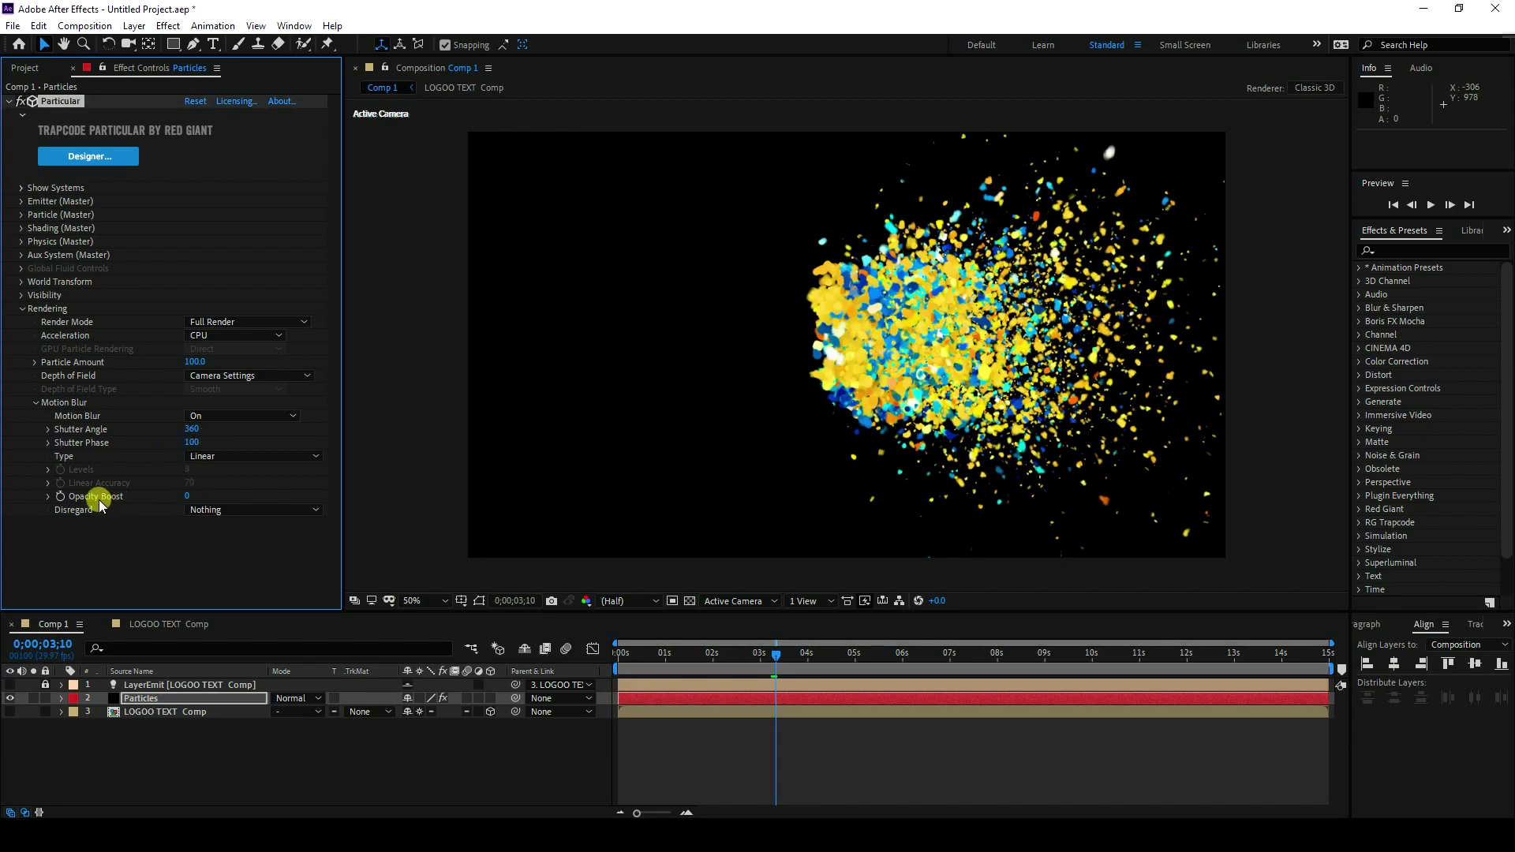
click(190, 498)
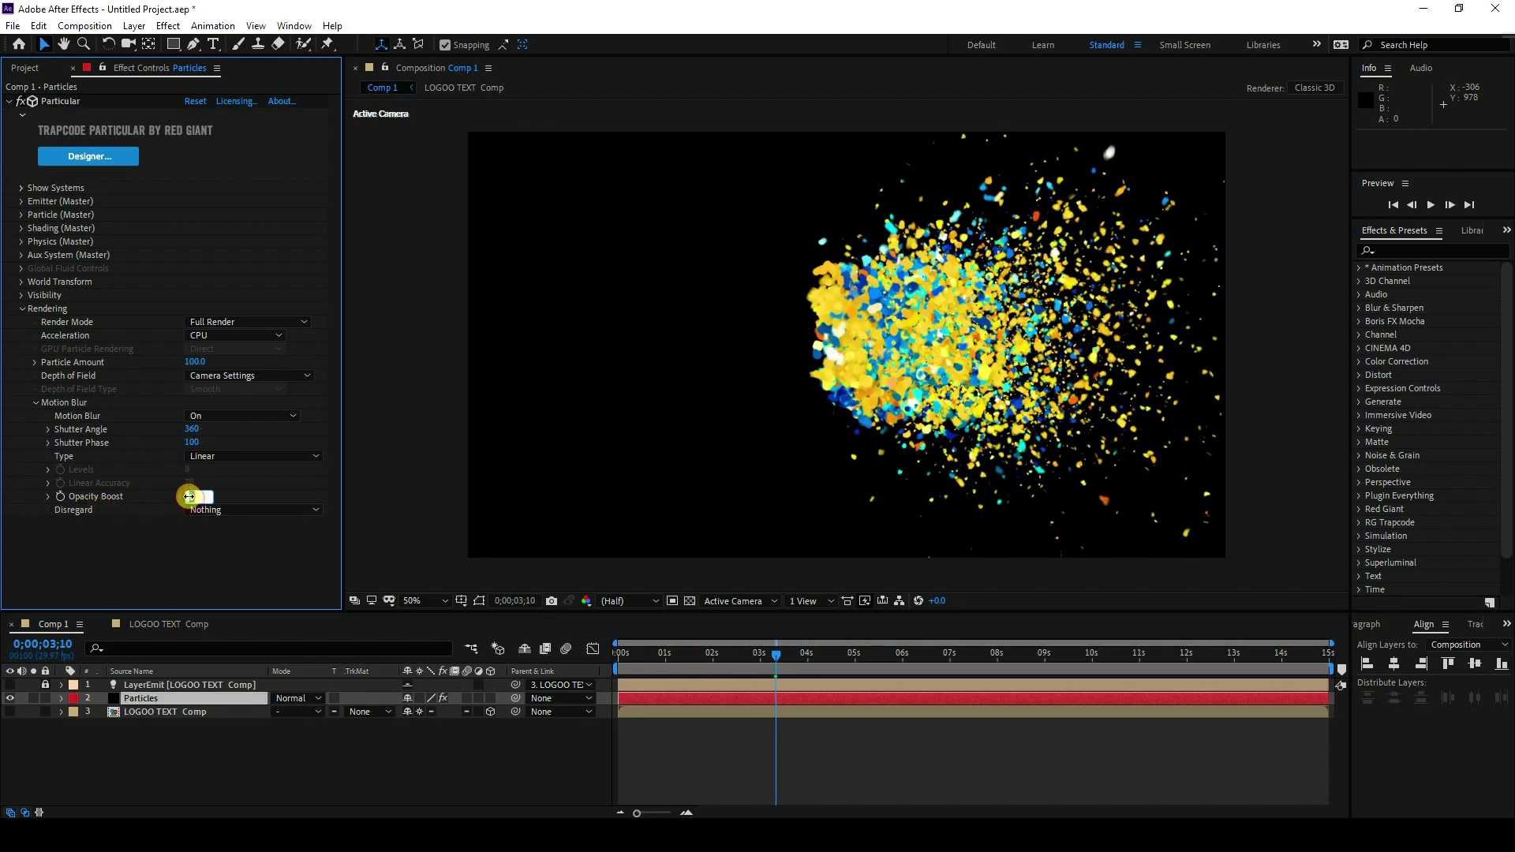
key(Return)
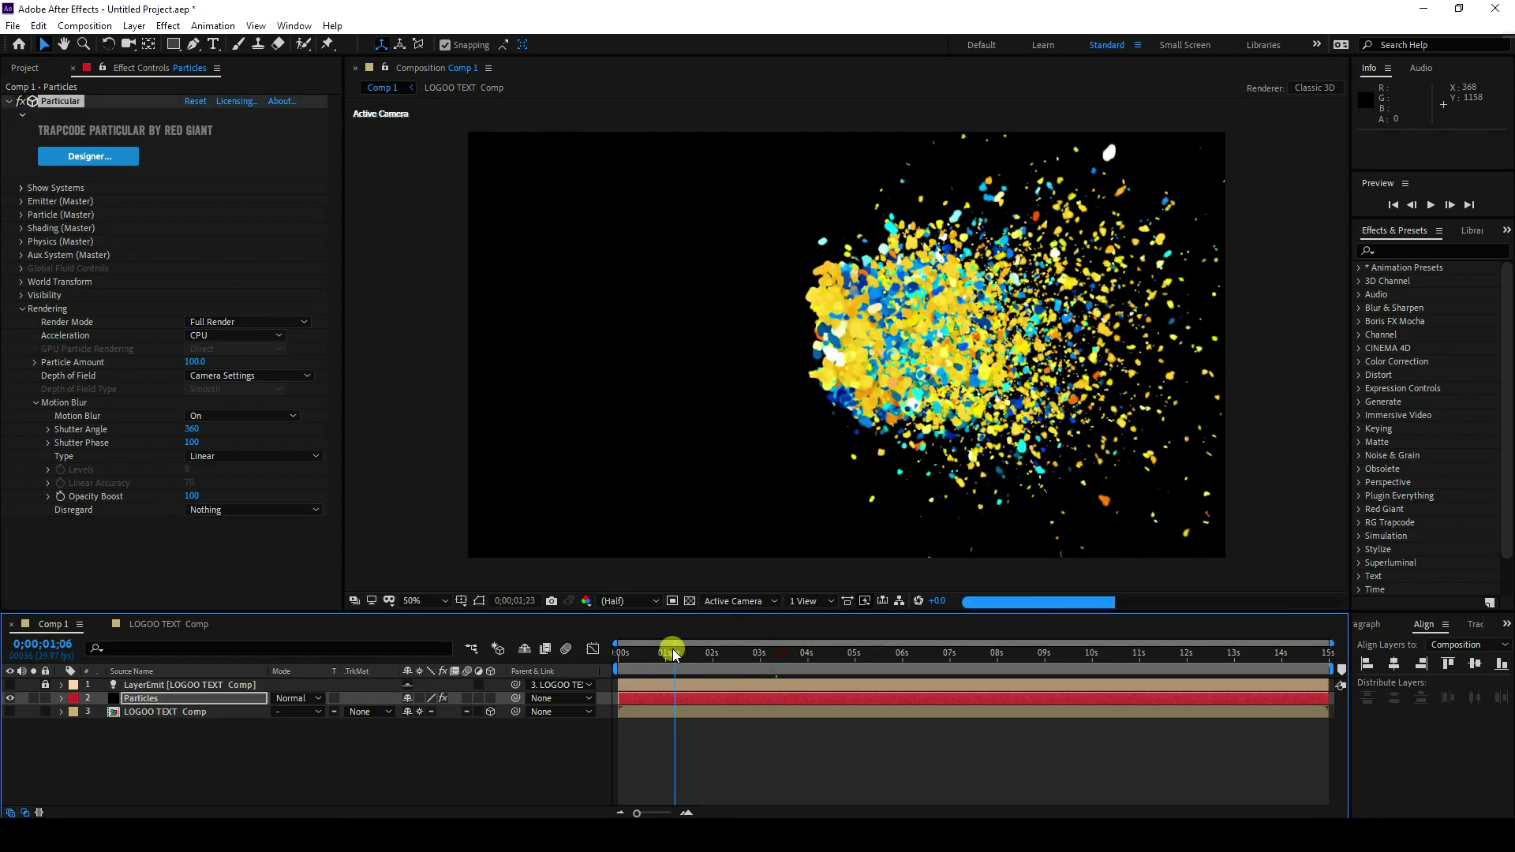
Step: Preview the motion-blurred particle burst from the start
key(Home)
key(space)
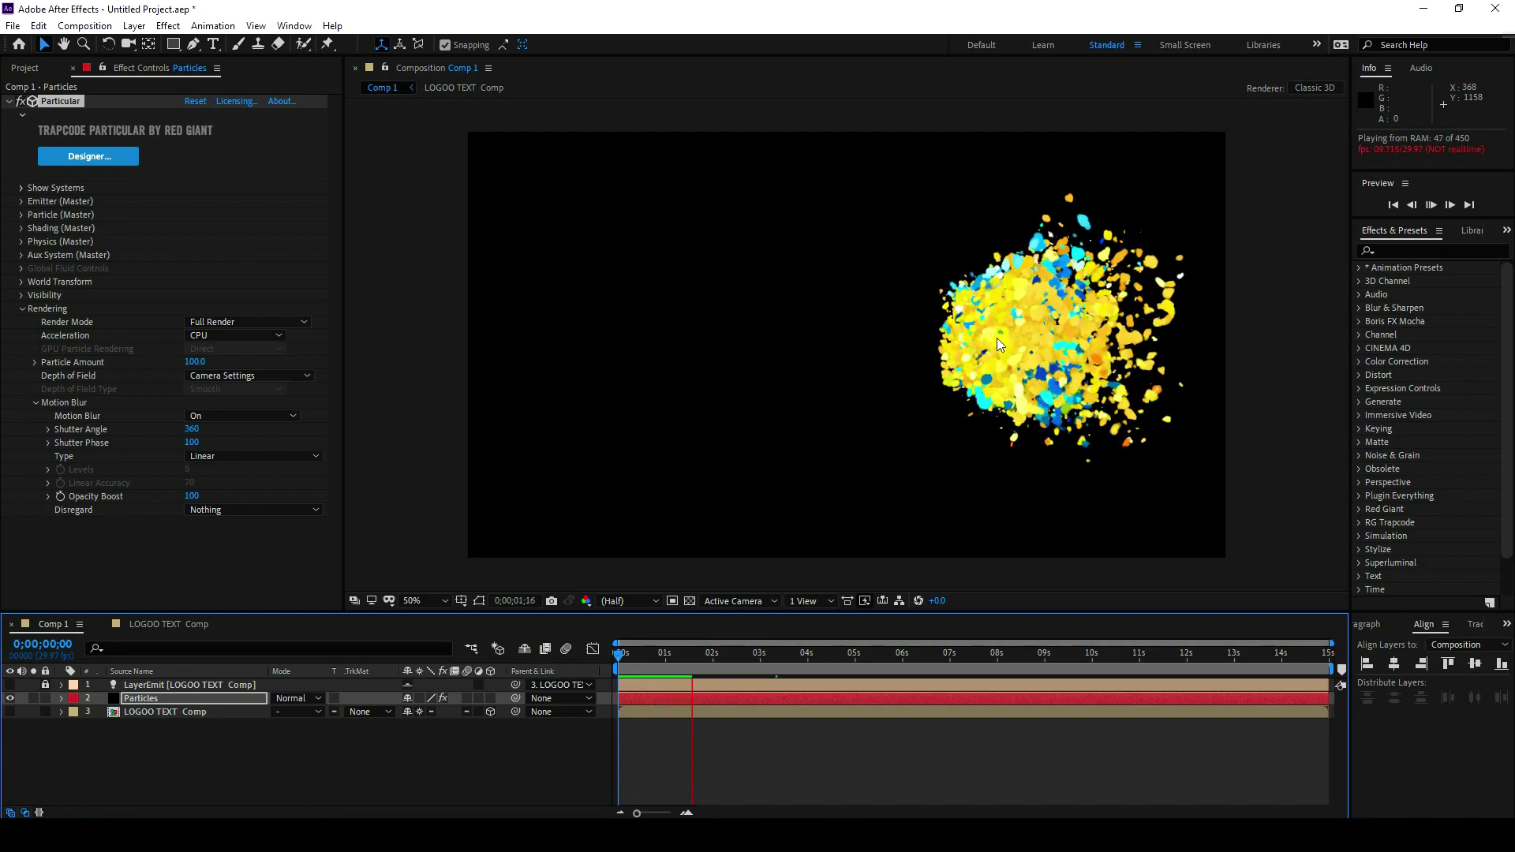
key(space)
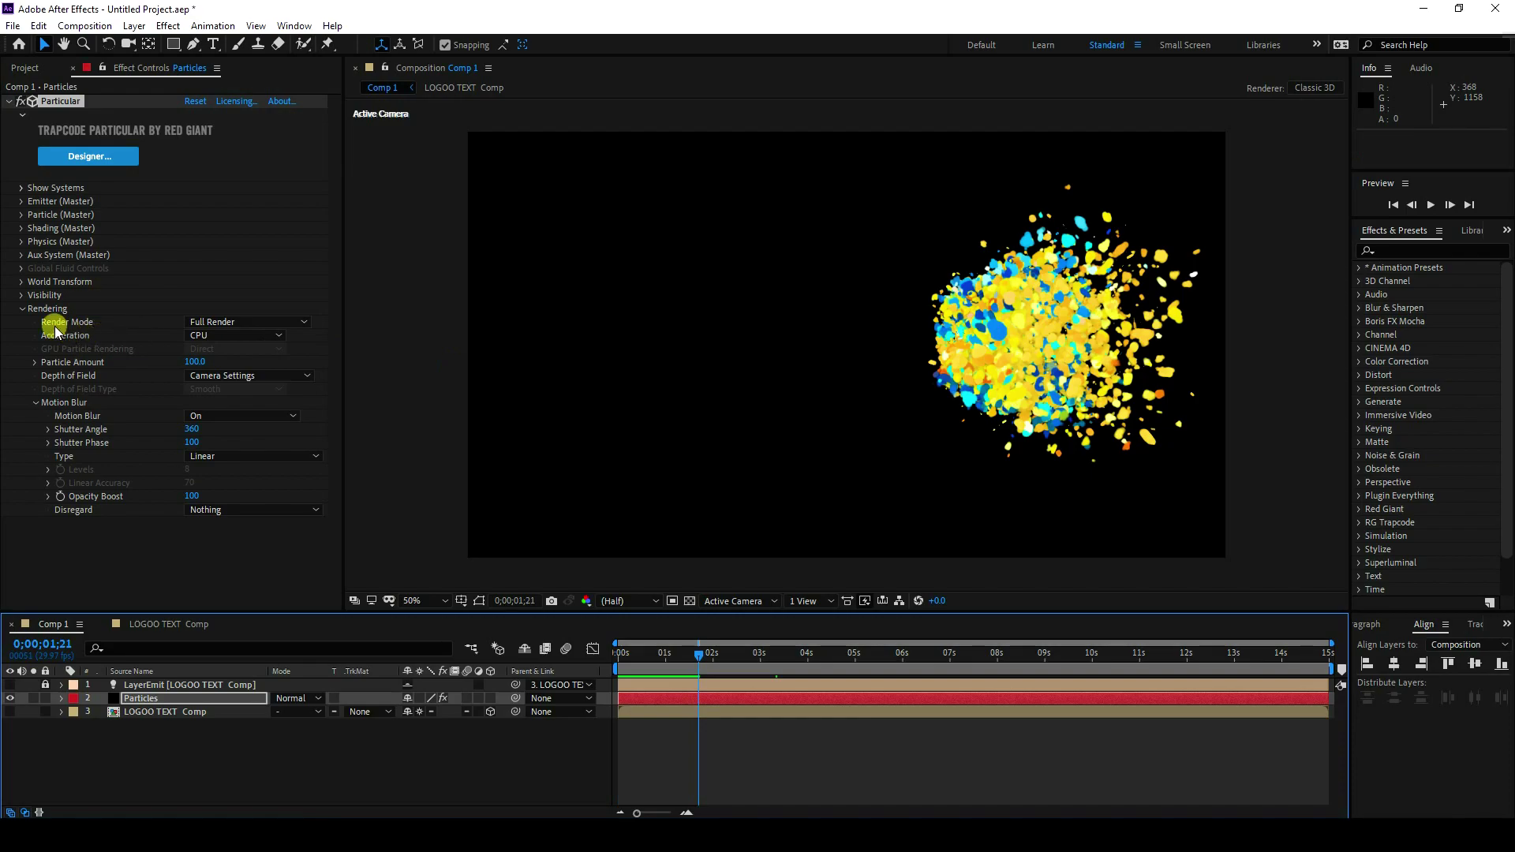
click(21, 309)
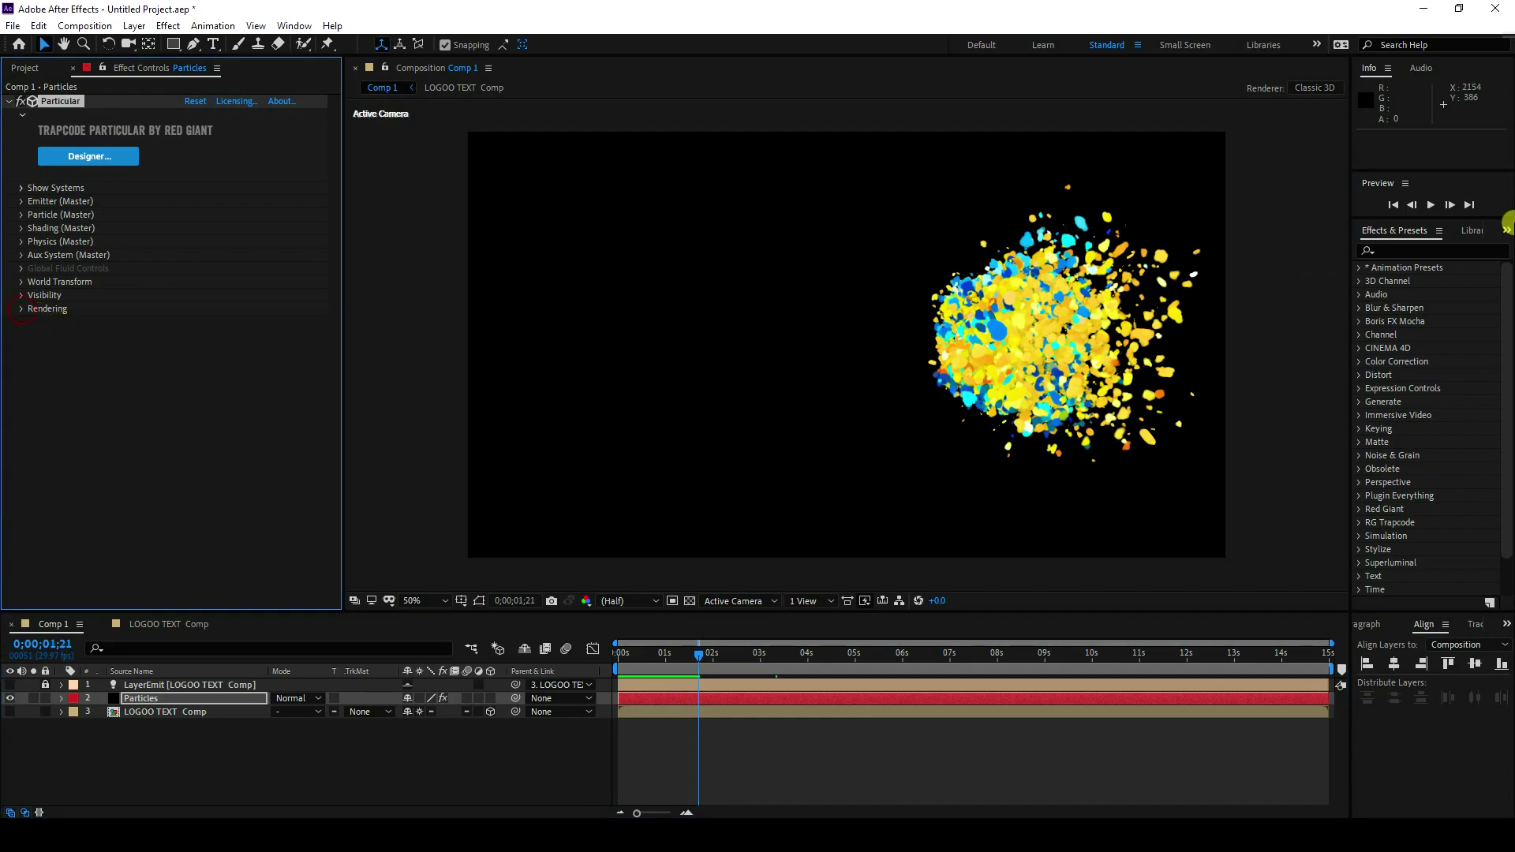
Step: Apply Turbulent Displace to Particles with Amount 100 and preview the swirl from the start
click(1416, 250)
text(turb)
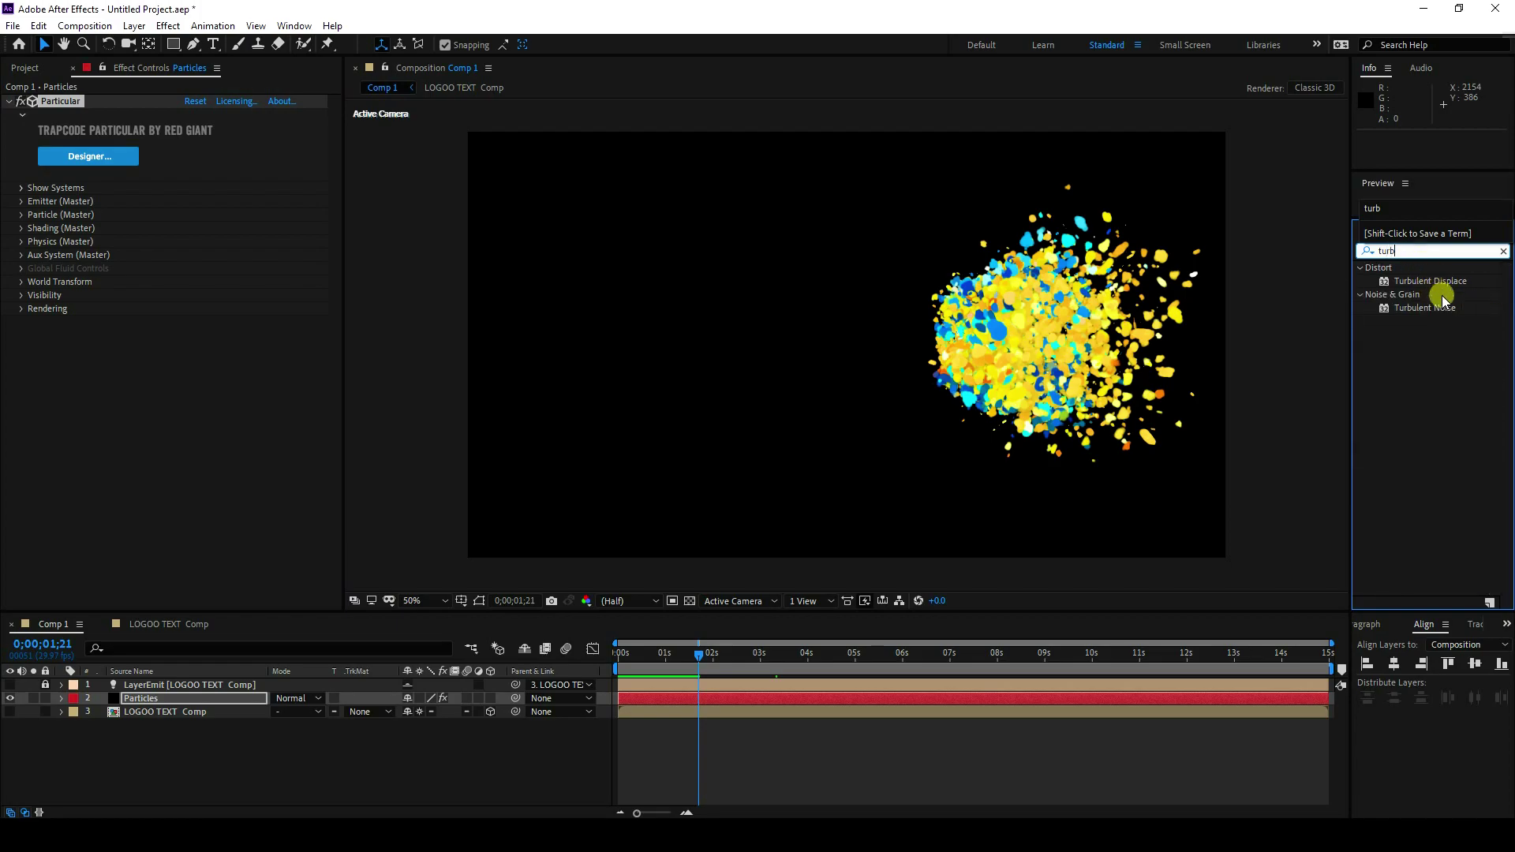
drag(1430, 281, 196, 444)
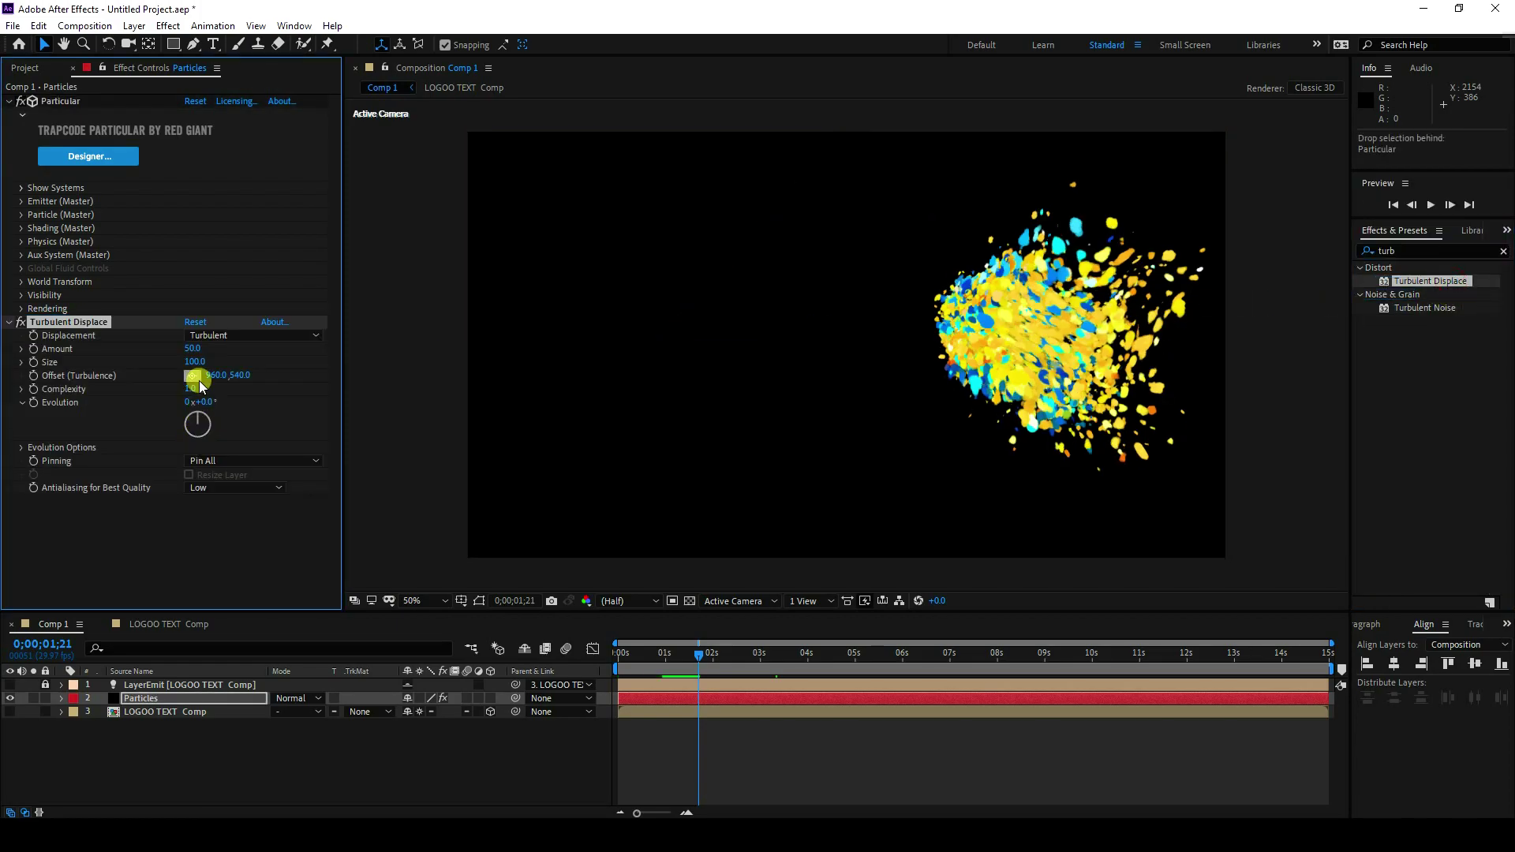
click(193, 349)
text(100)
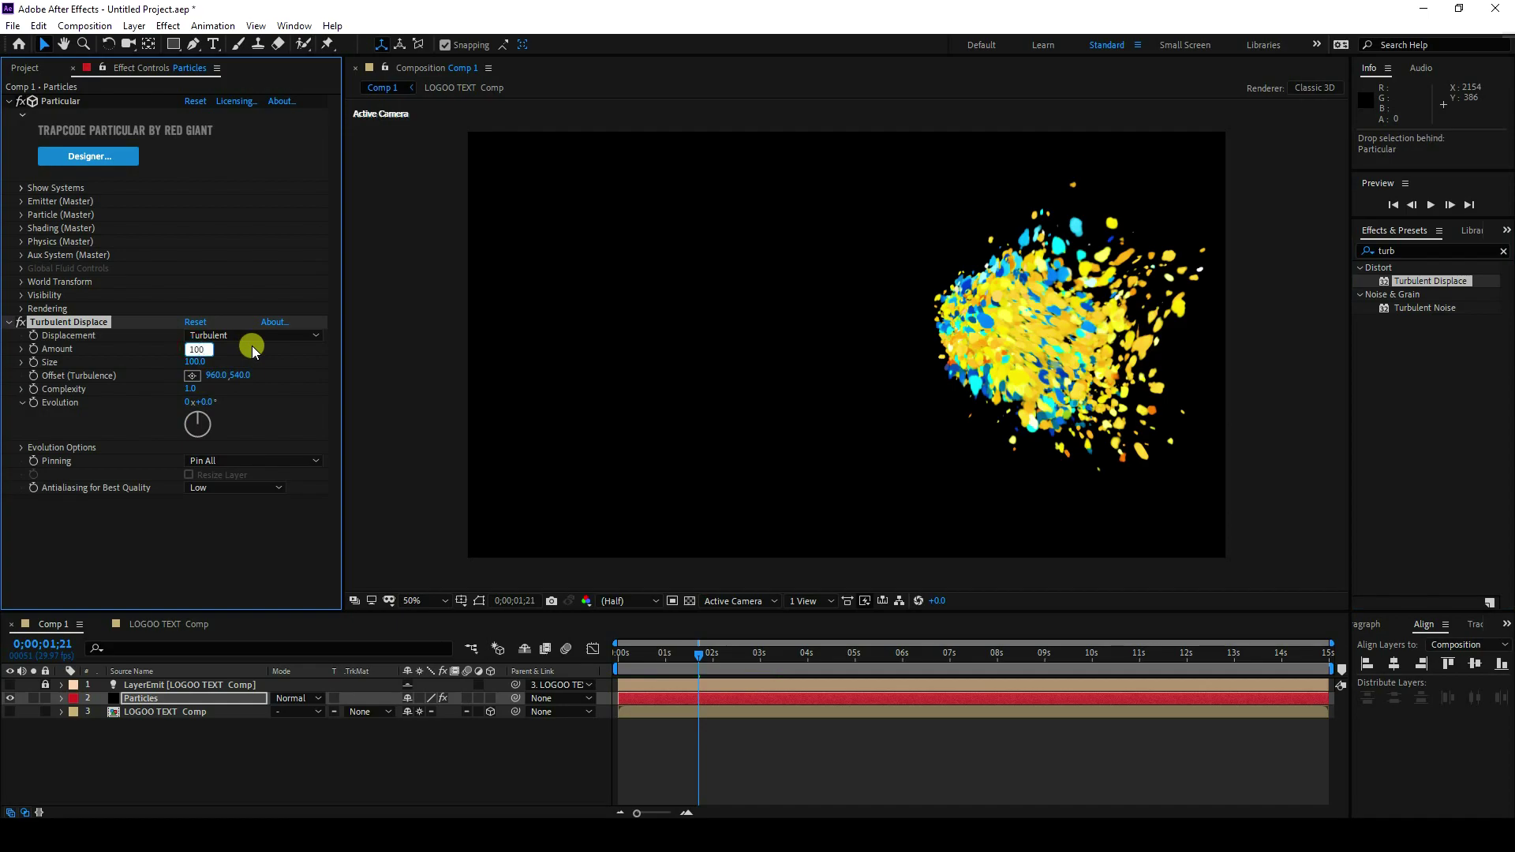
key(Return)
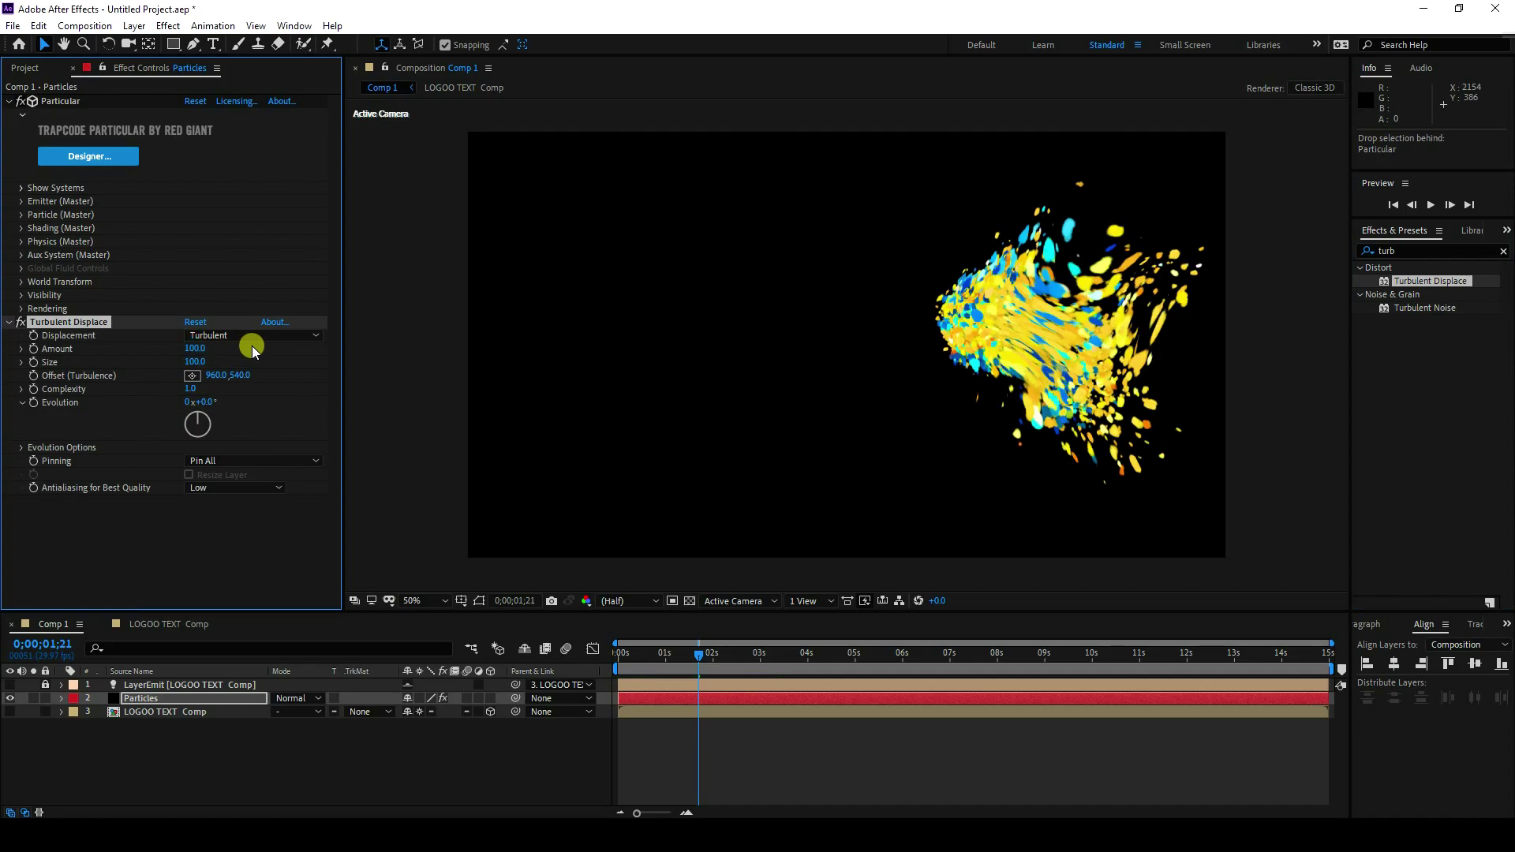
drag(699, 655, 623, 655)
key(space)
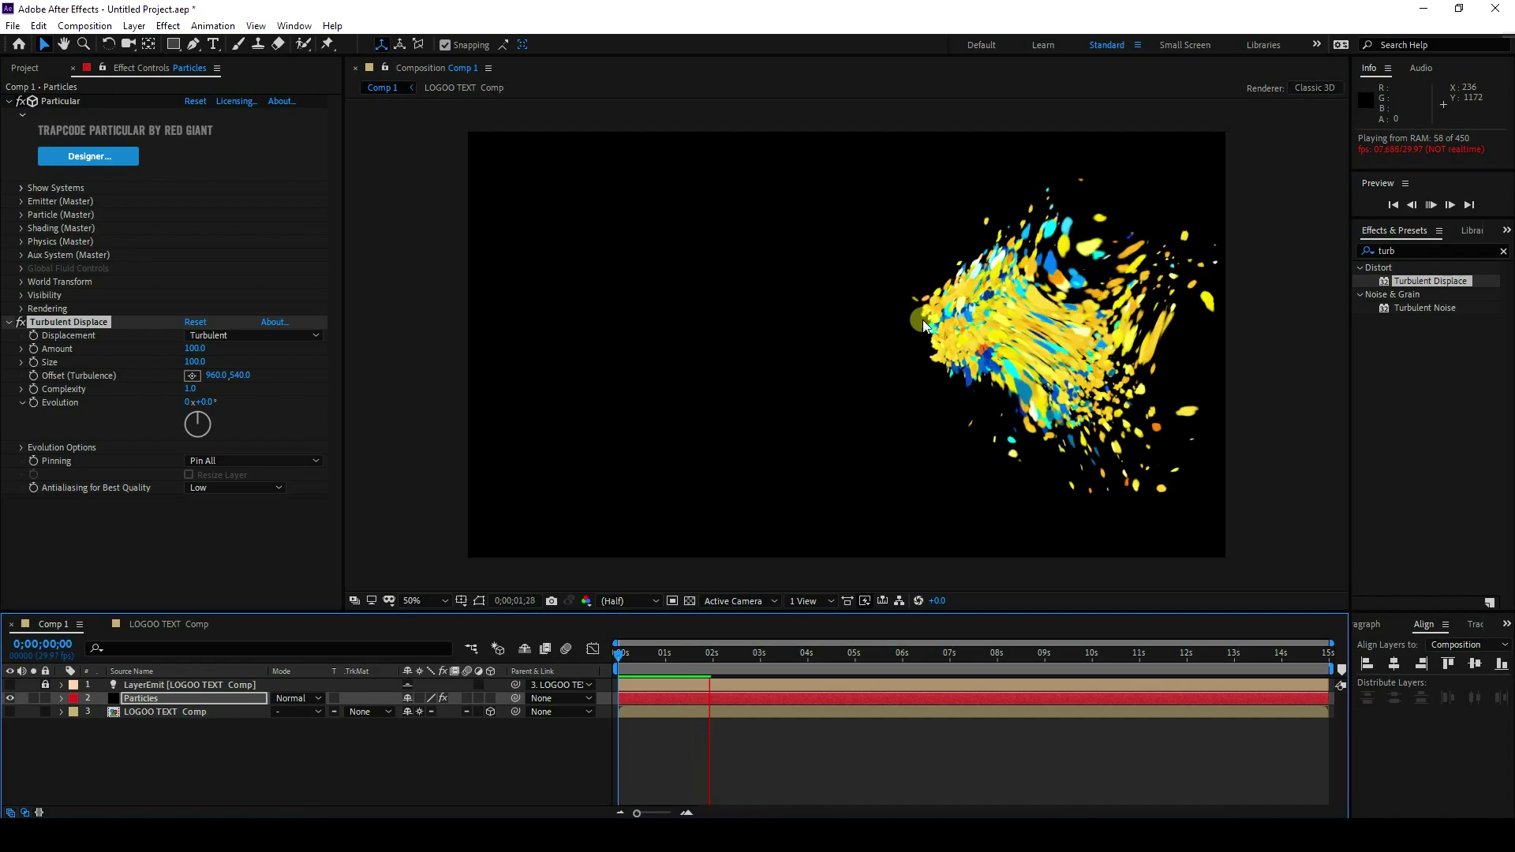
key(space)
Step: Apply Sharpen to the Particles layer with Sharpen Amount 100
click(1490, 262)
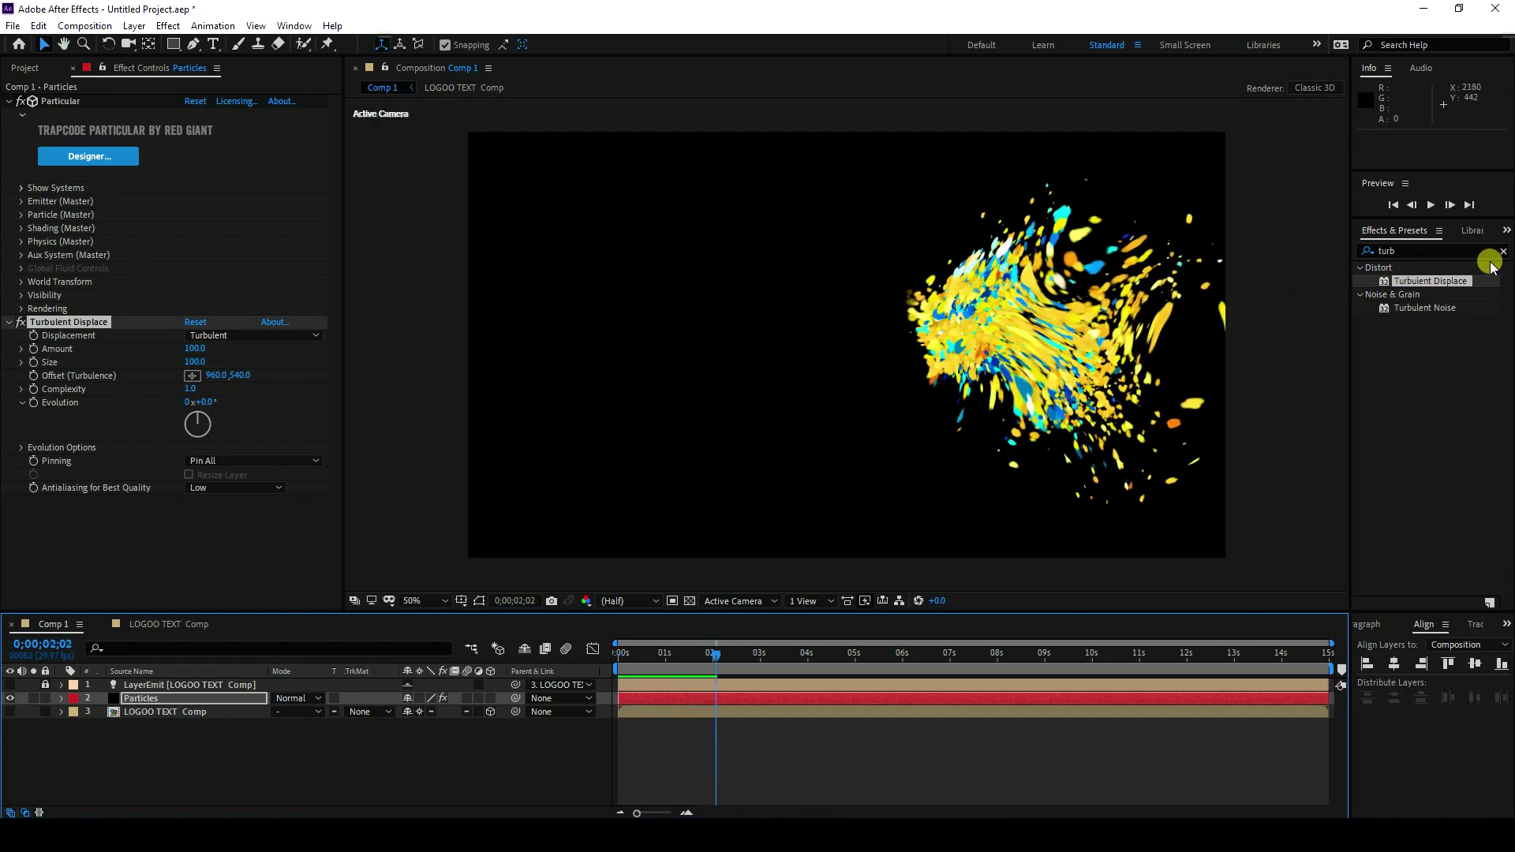
click(1503, 250)
click(1451, 250)
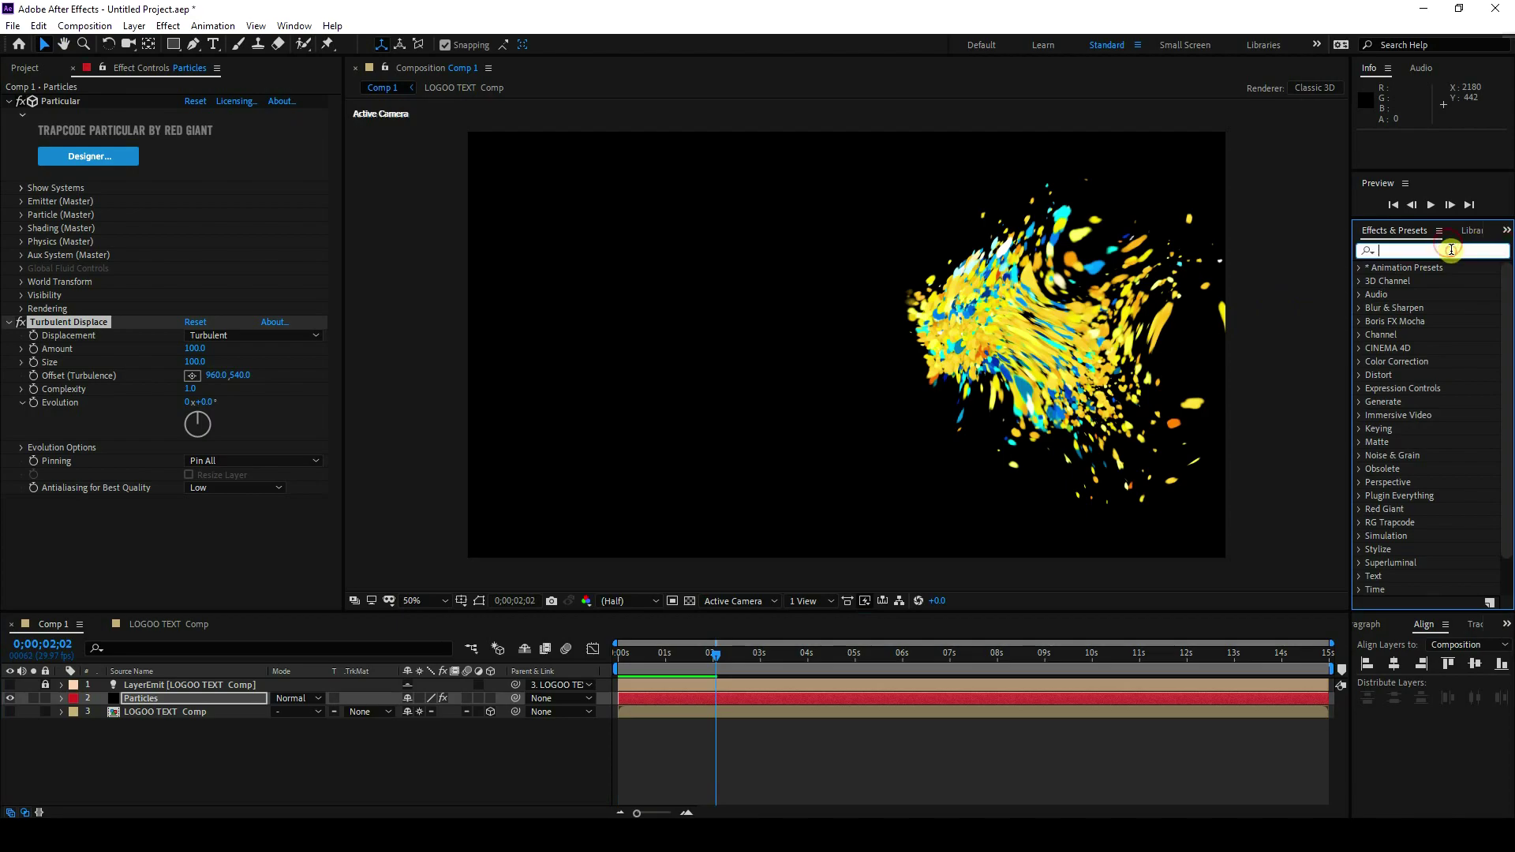
text(sh)
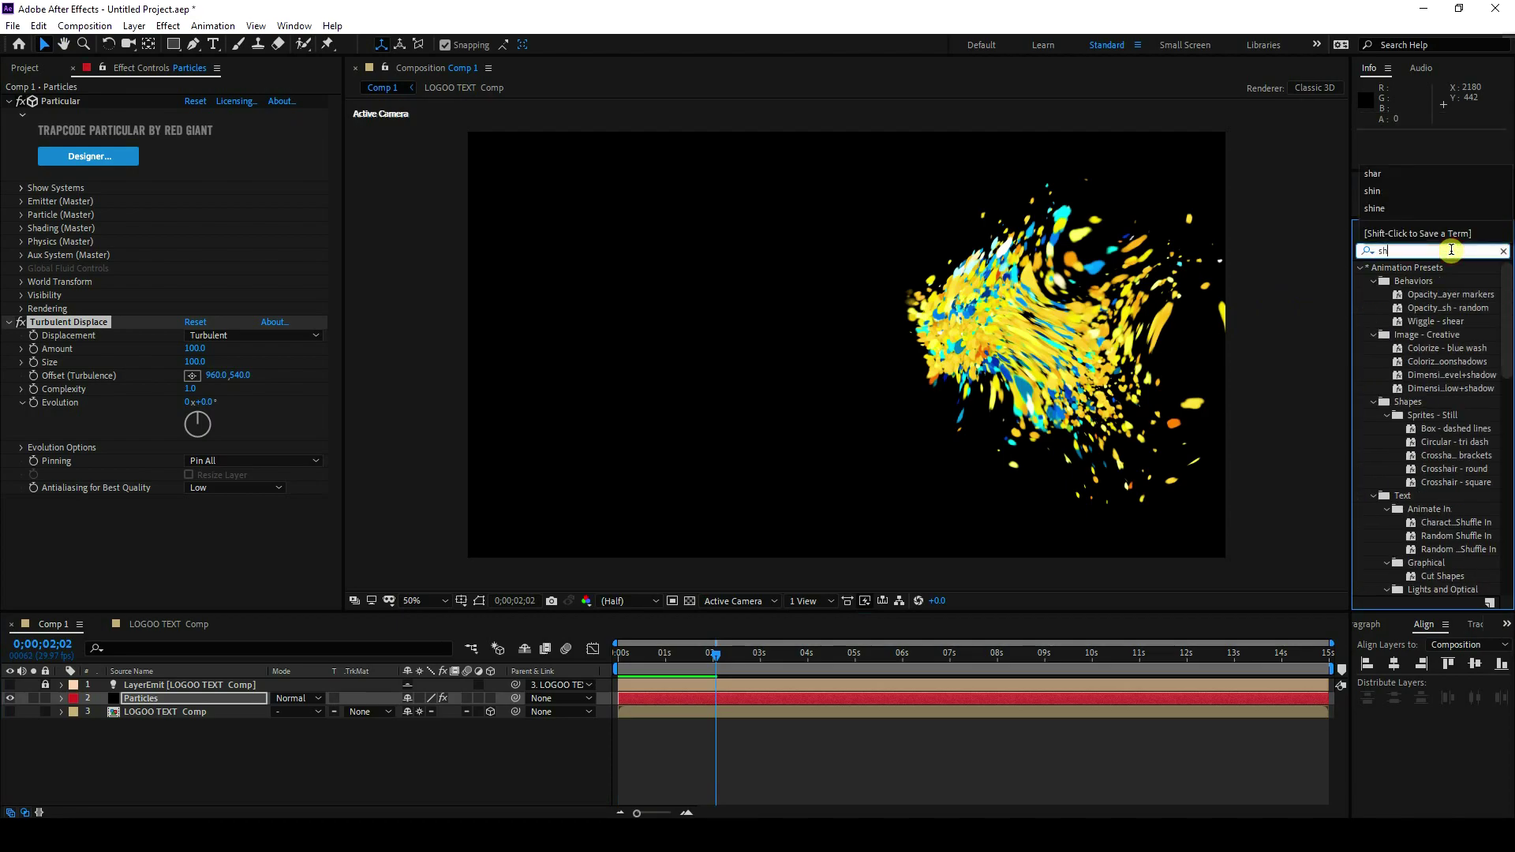
text(ar)
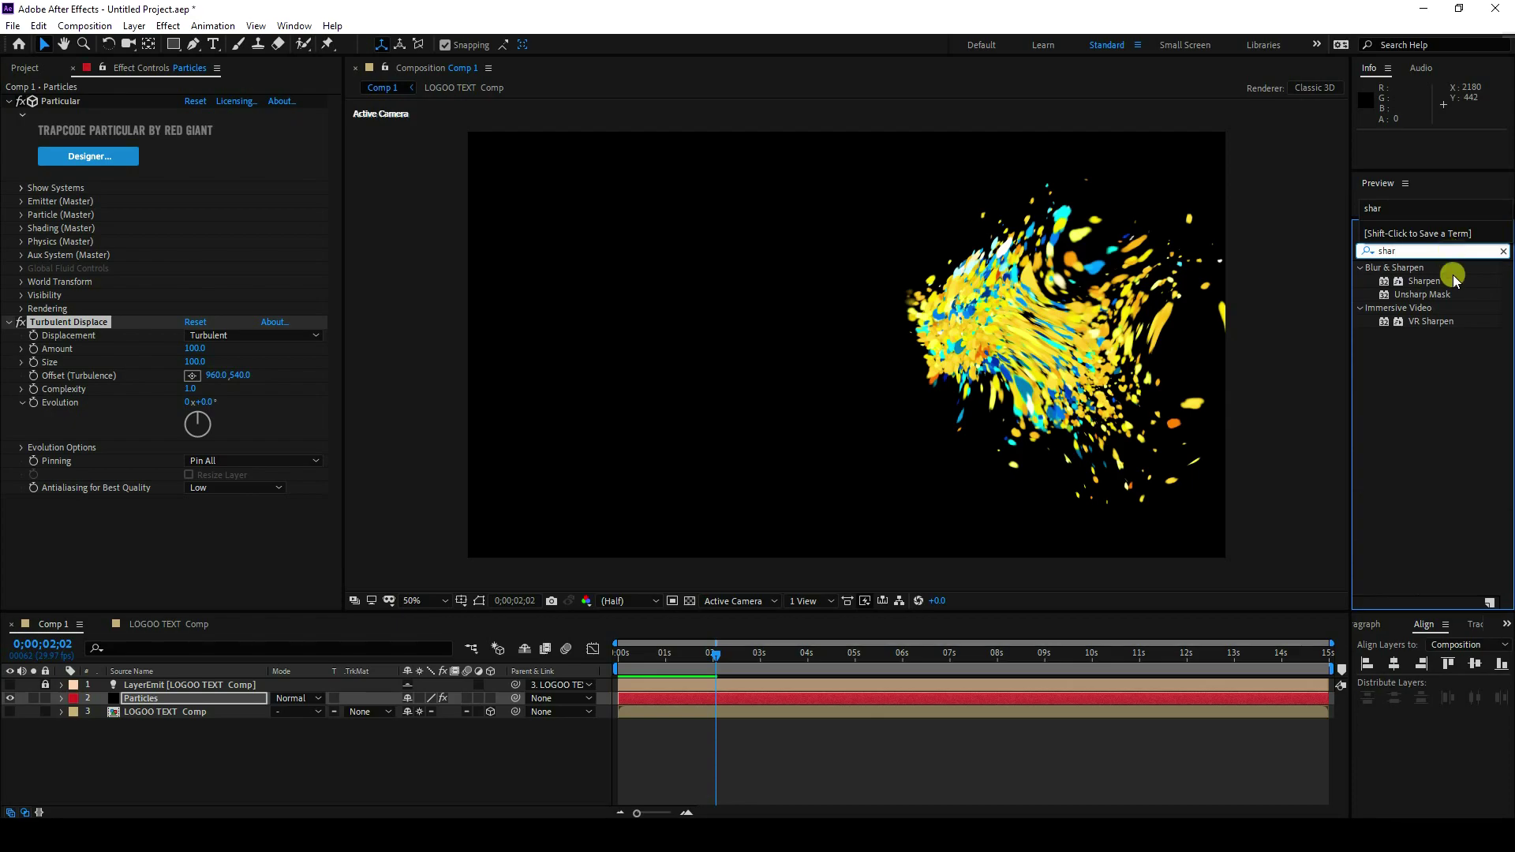
drag(1424, 281, 262, 518)
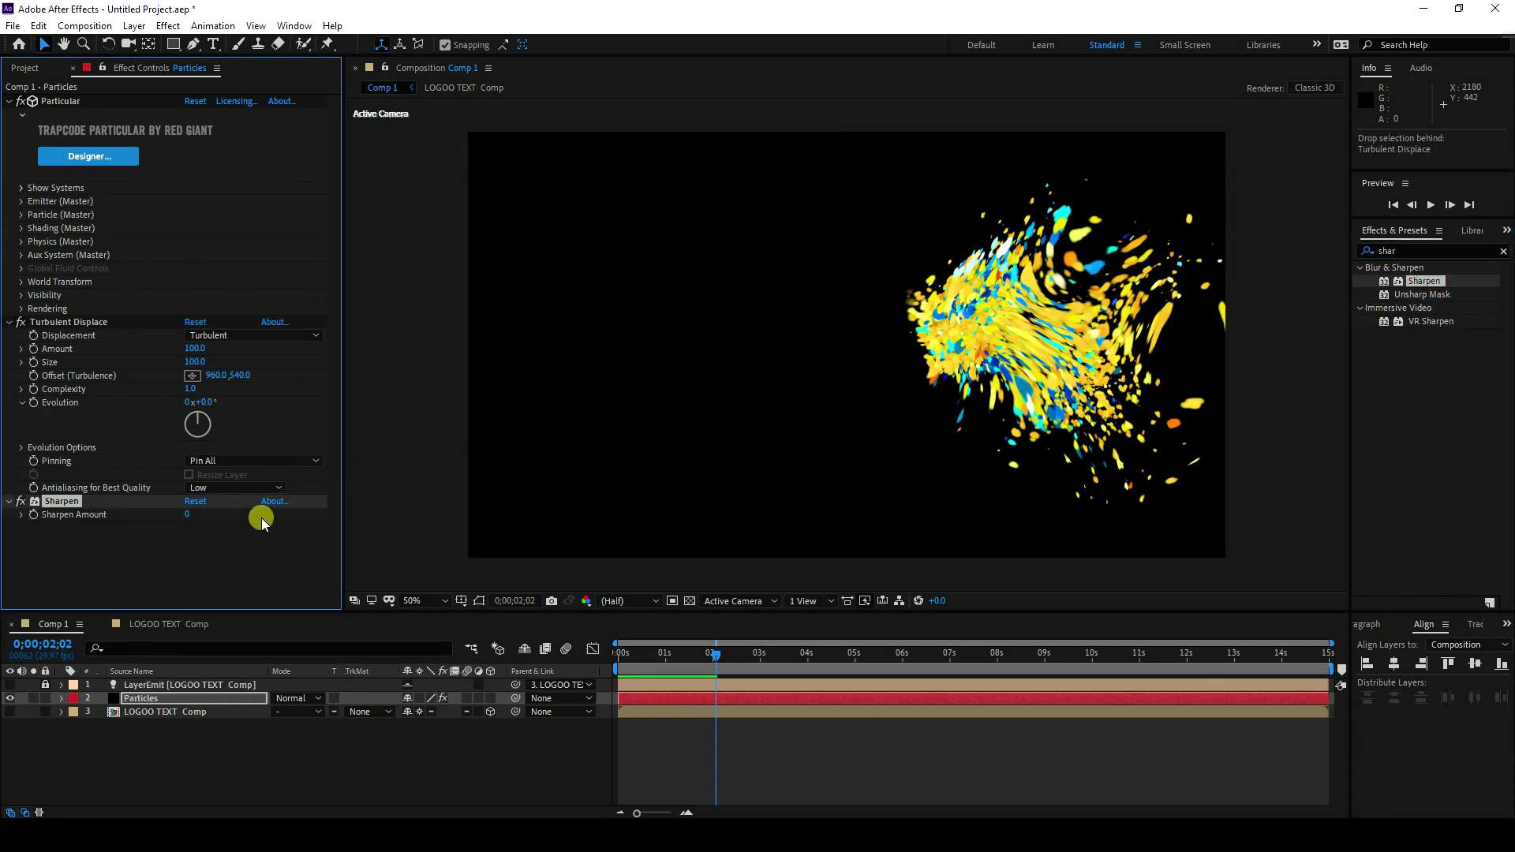
click(188, 513)
key(Return)
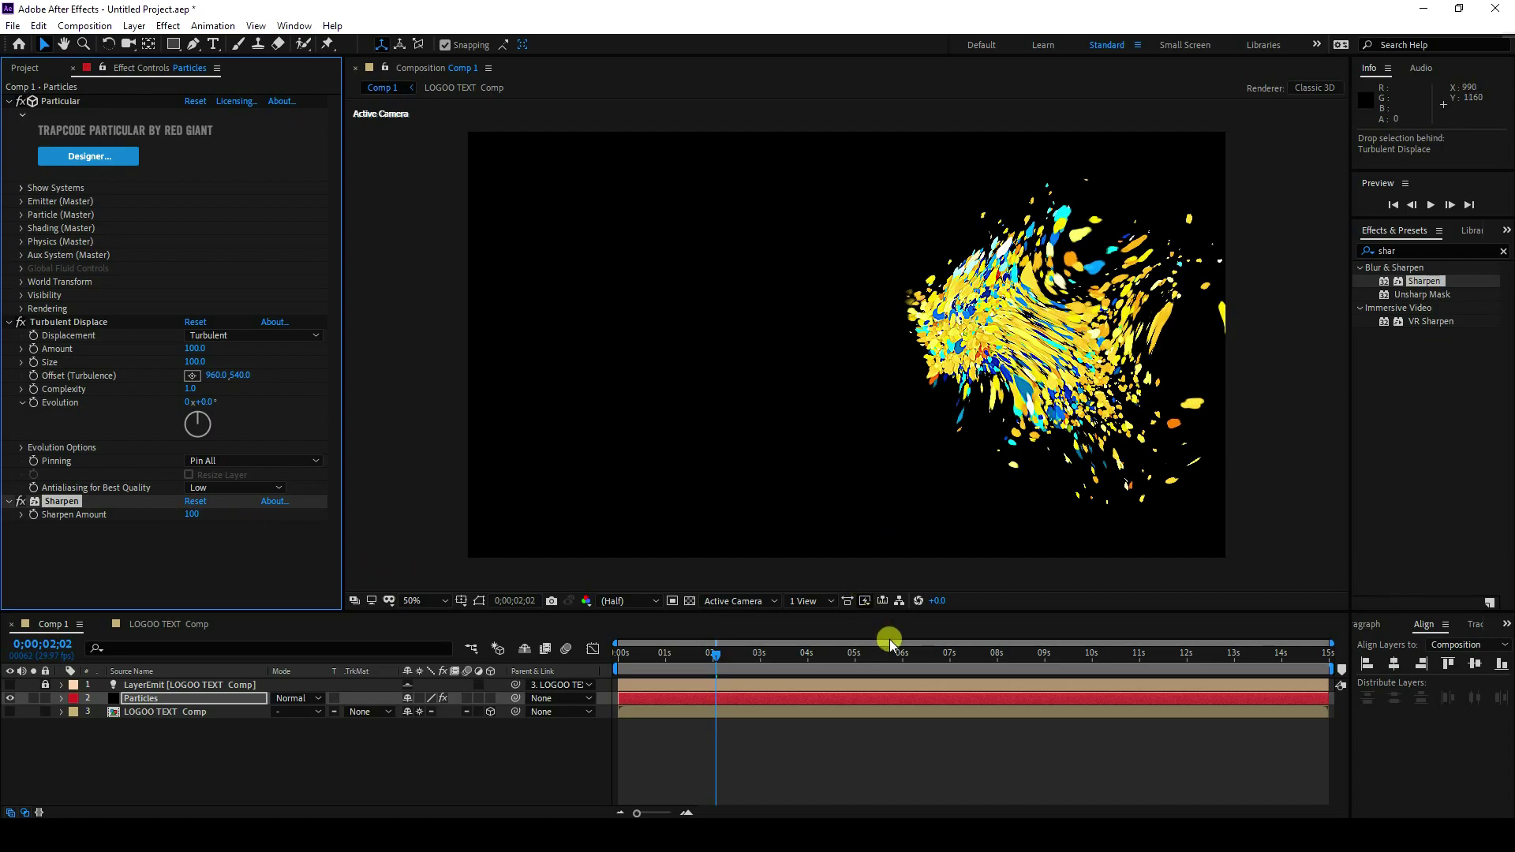
Step: View the burst at Full resolution at 5;14 and collapse Turbulent Displace
click(627, 601)
click(634, 637)
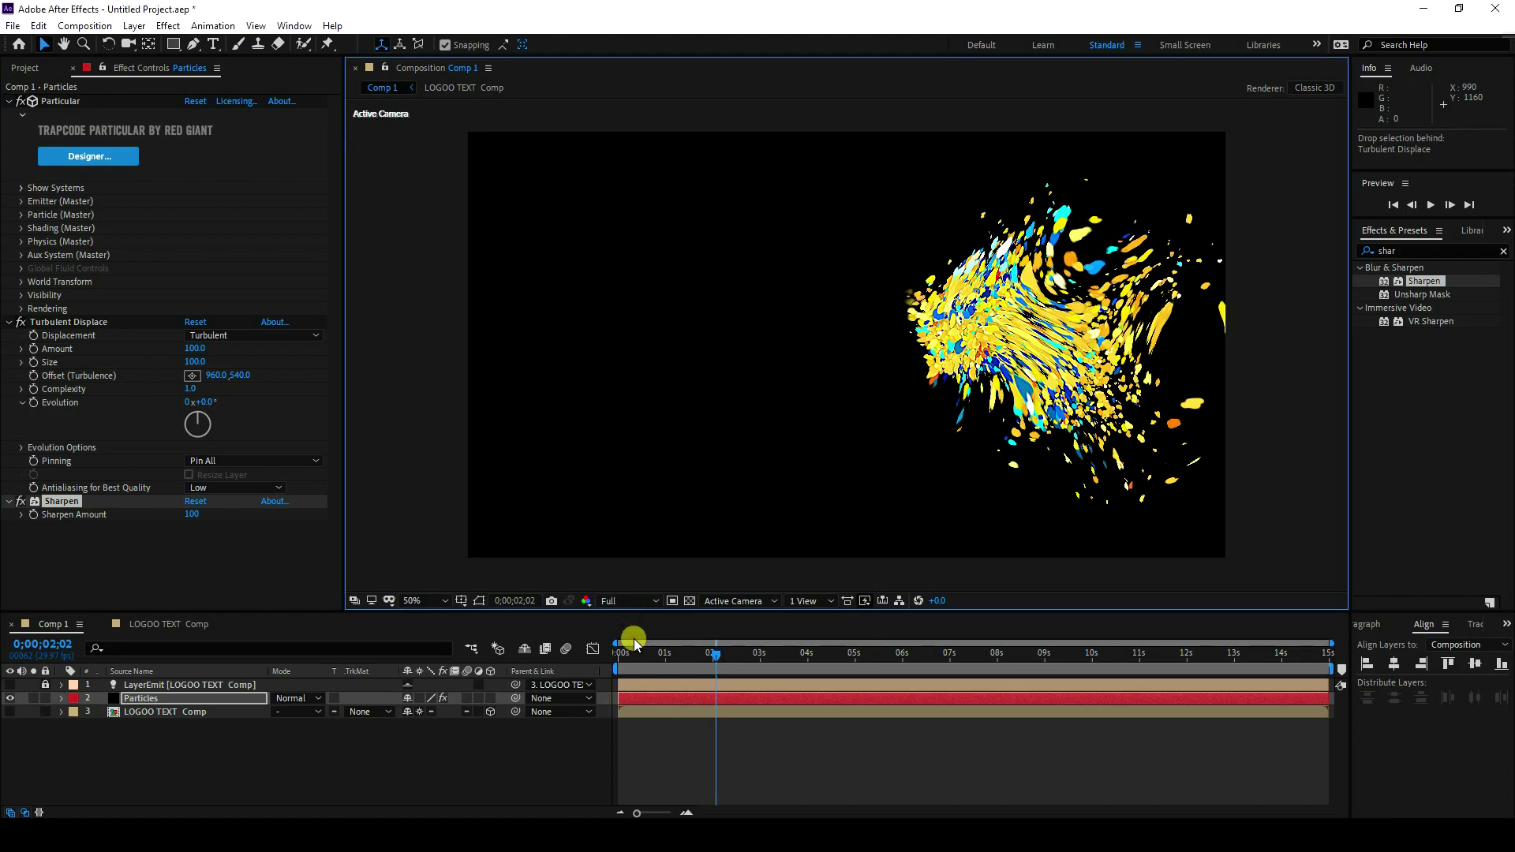
click(875, 654)
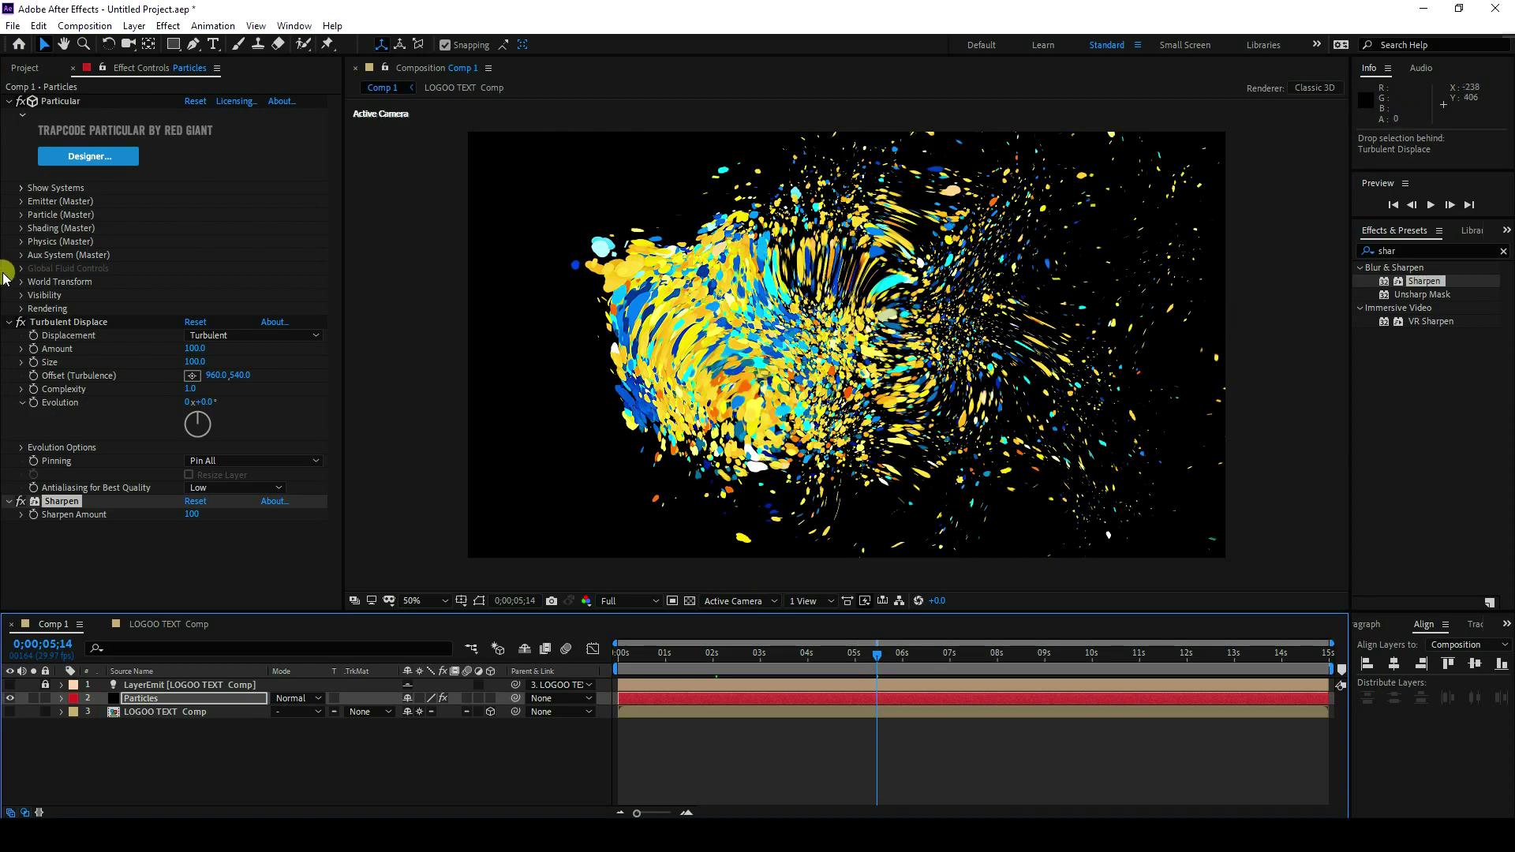
click(10, 323)
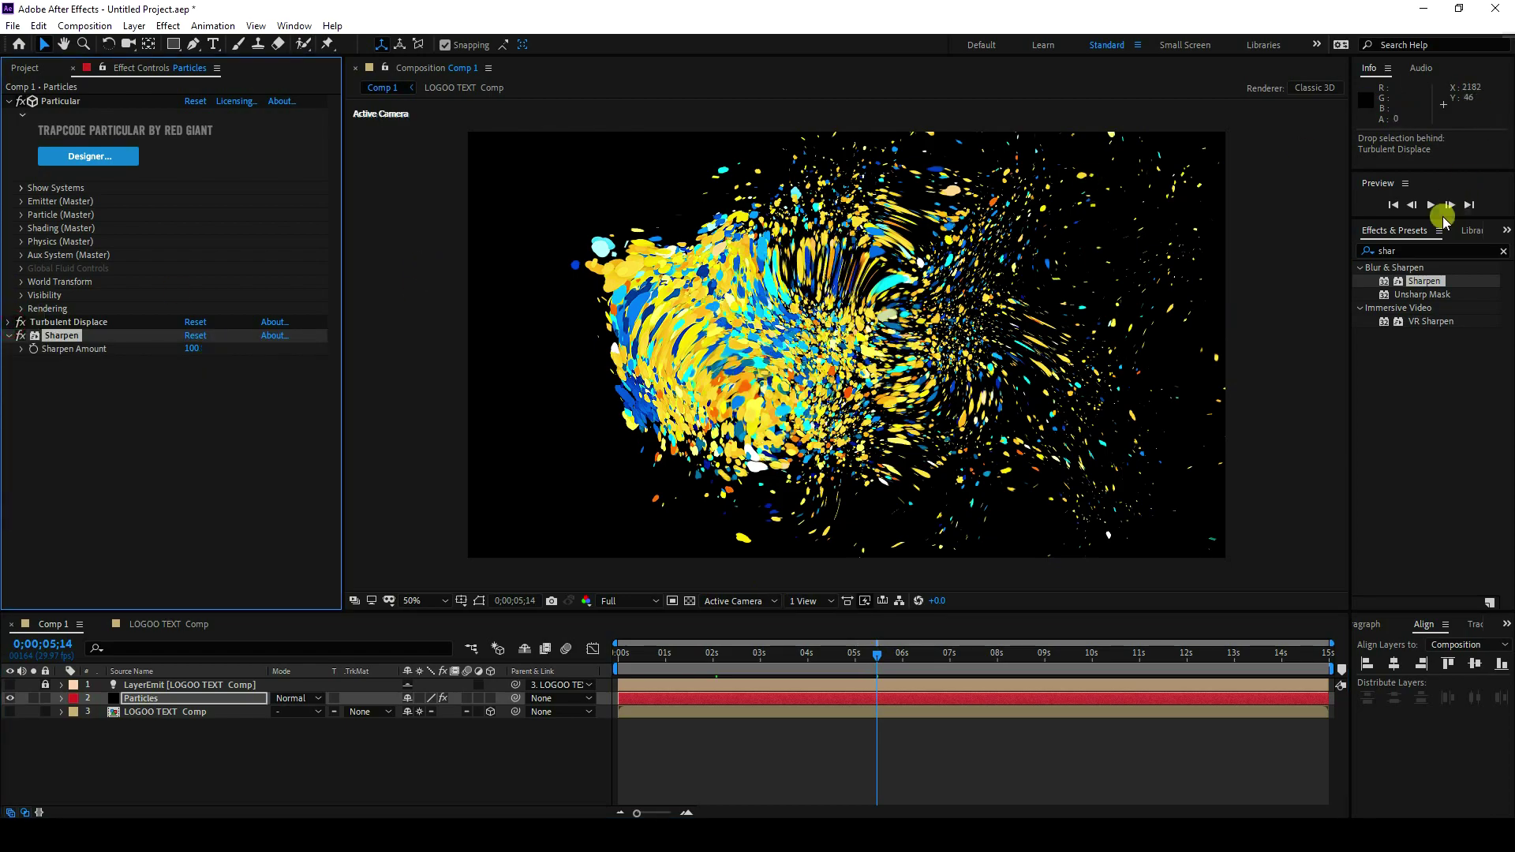
click(1502, 250)
Step: Apply Glow to Particles with Threshold 100% and Intensity 2.0, then preview it
click(1434, 250)
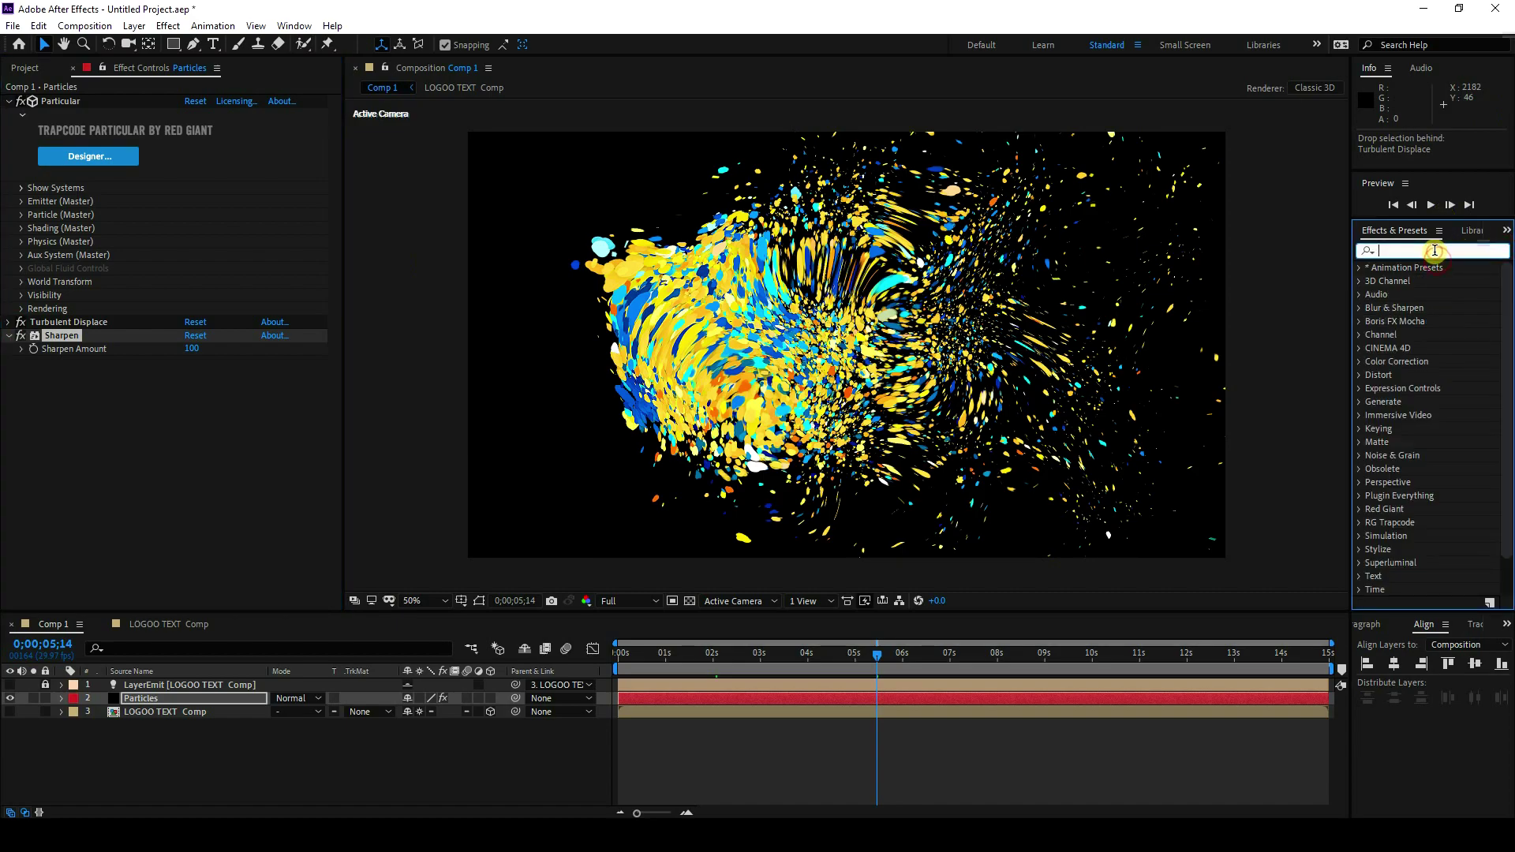
text(glow)
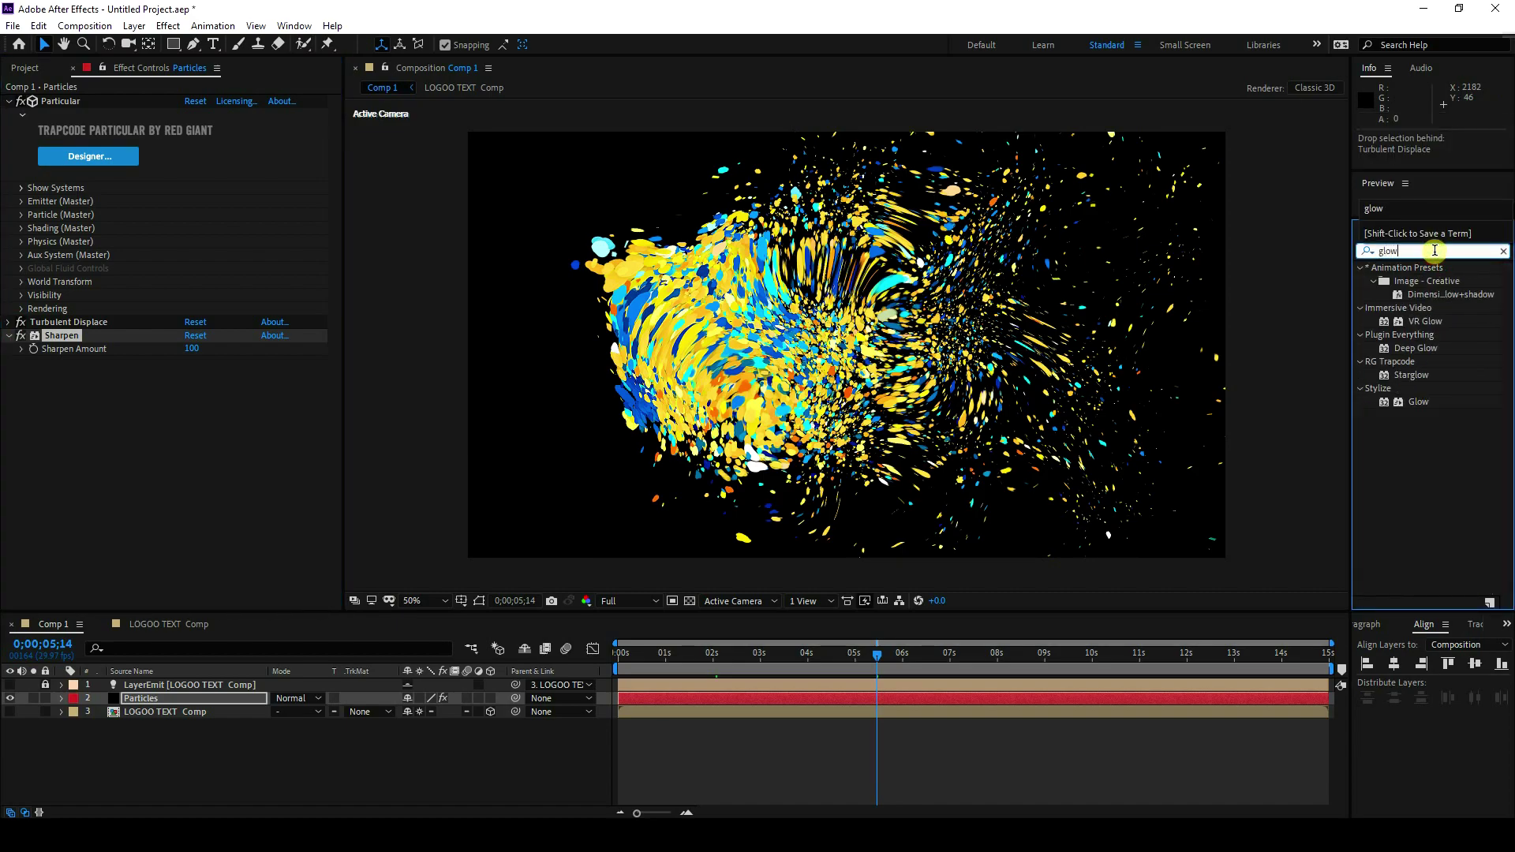
drag(1418, 400, 209, 439)
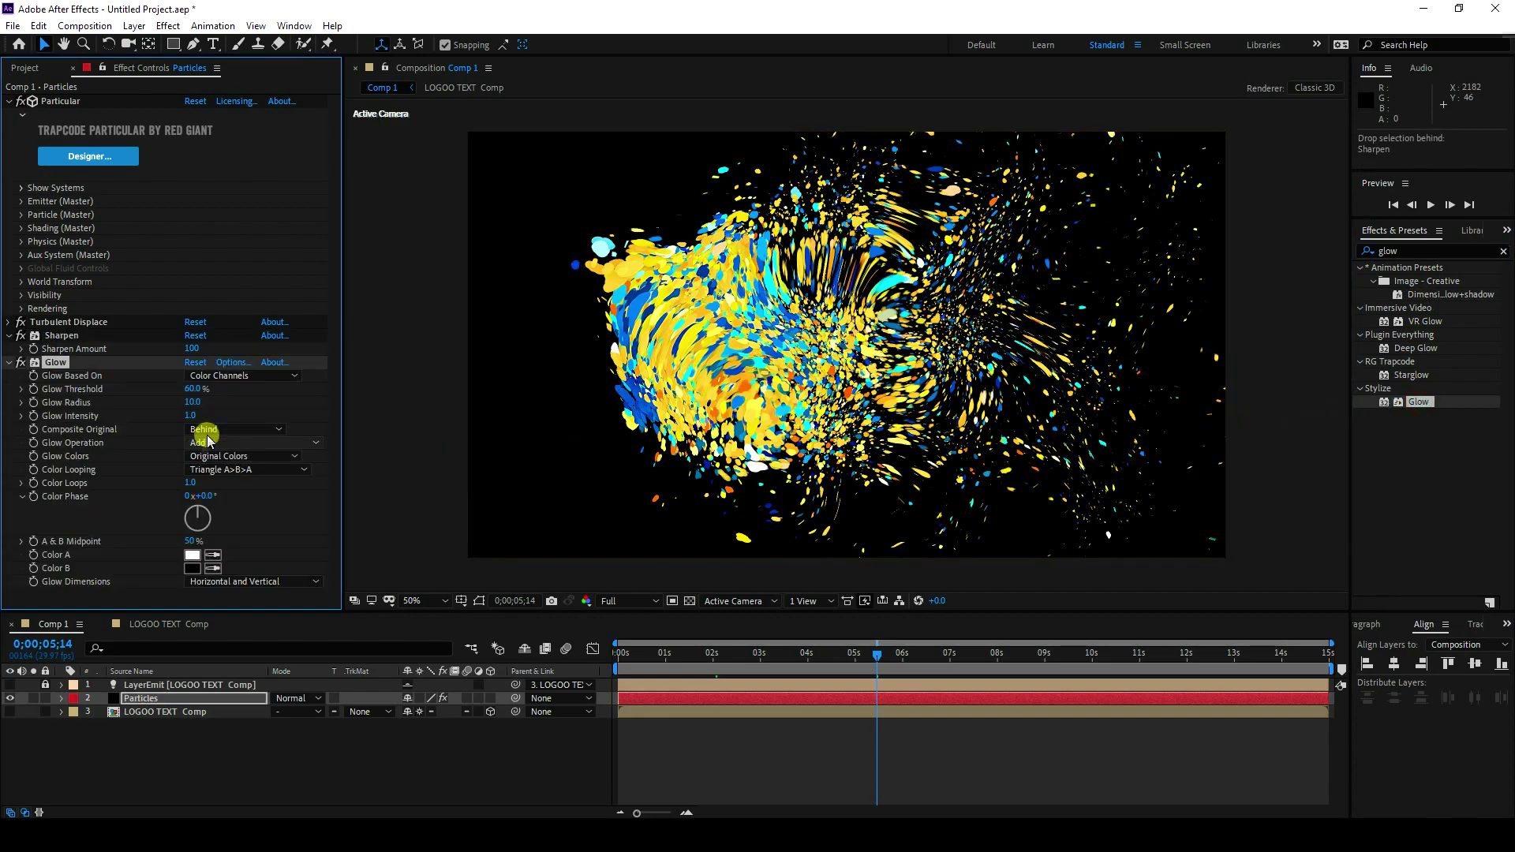
click(192, 388)
text(100)
key(Return)
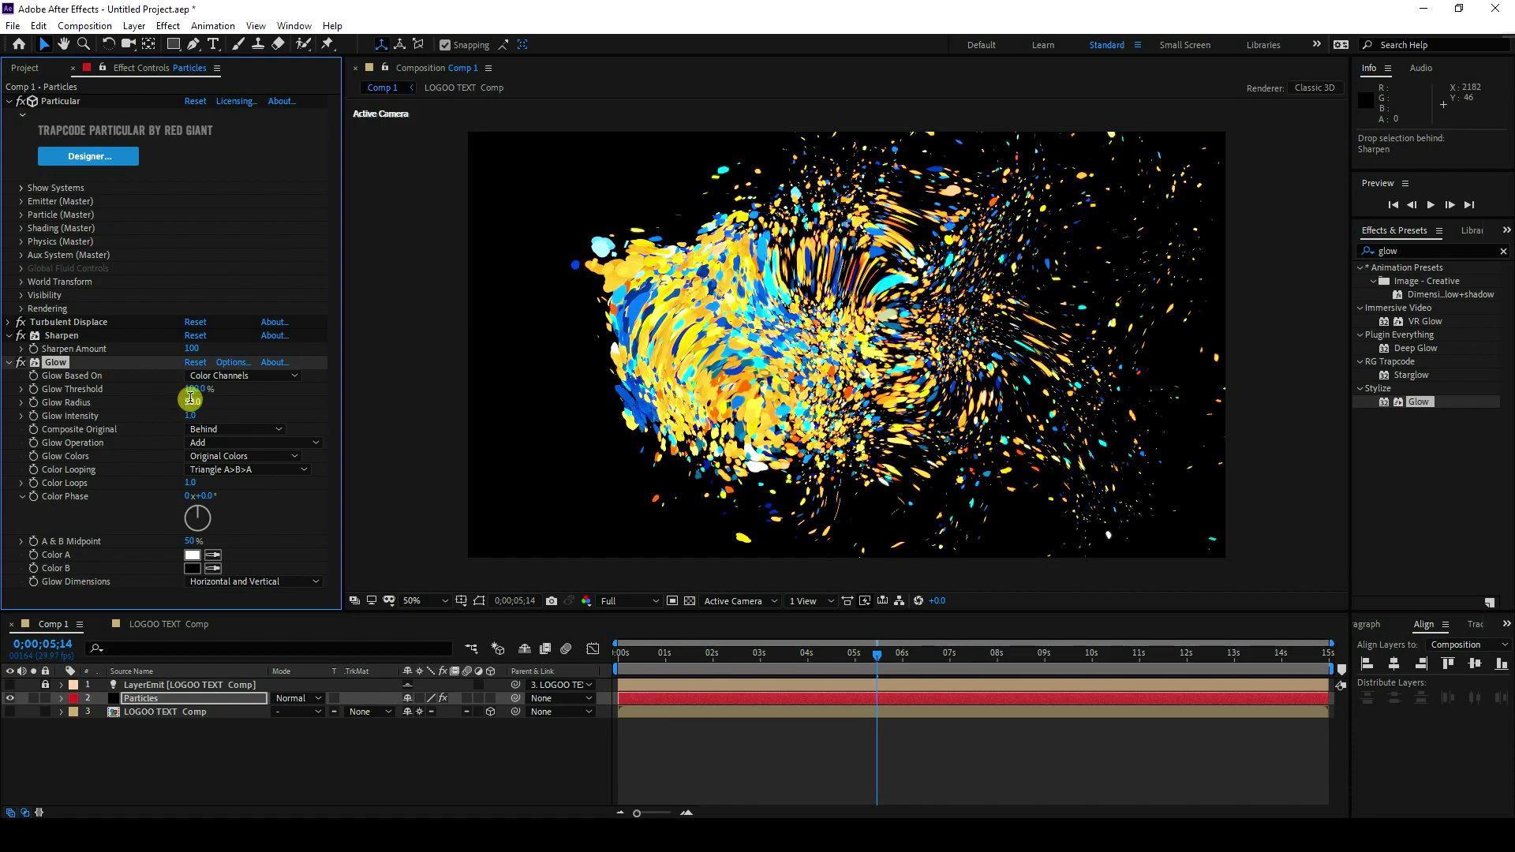
click(191, 415)
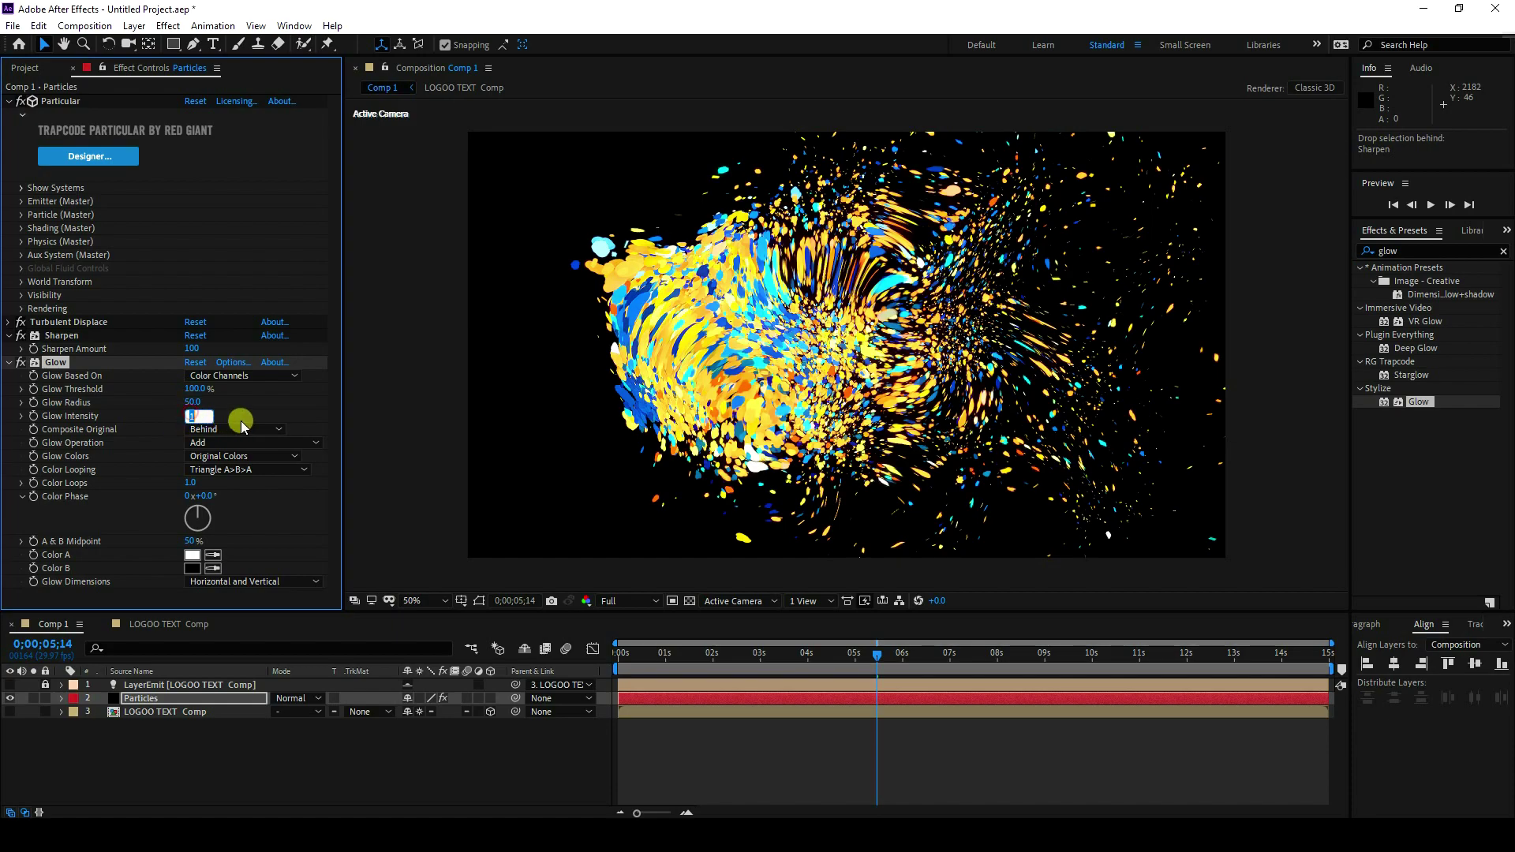
key(Return)
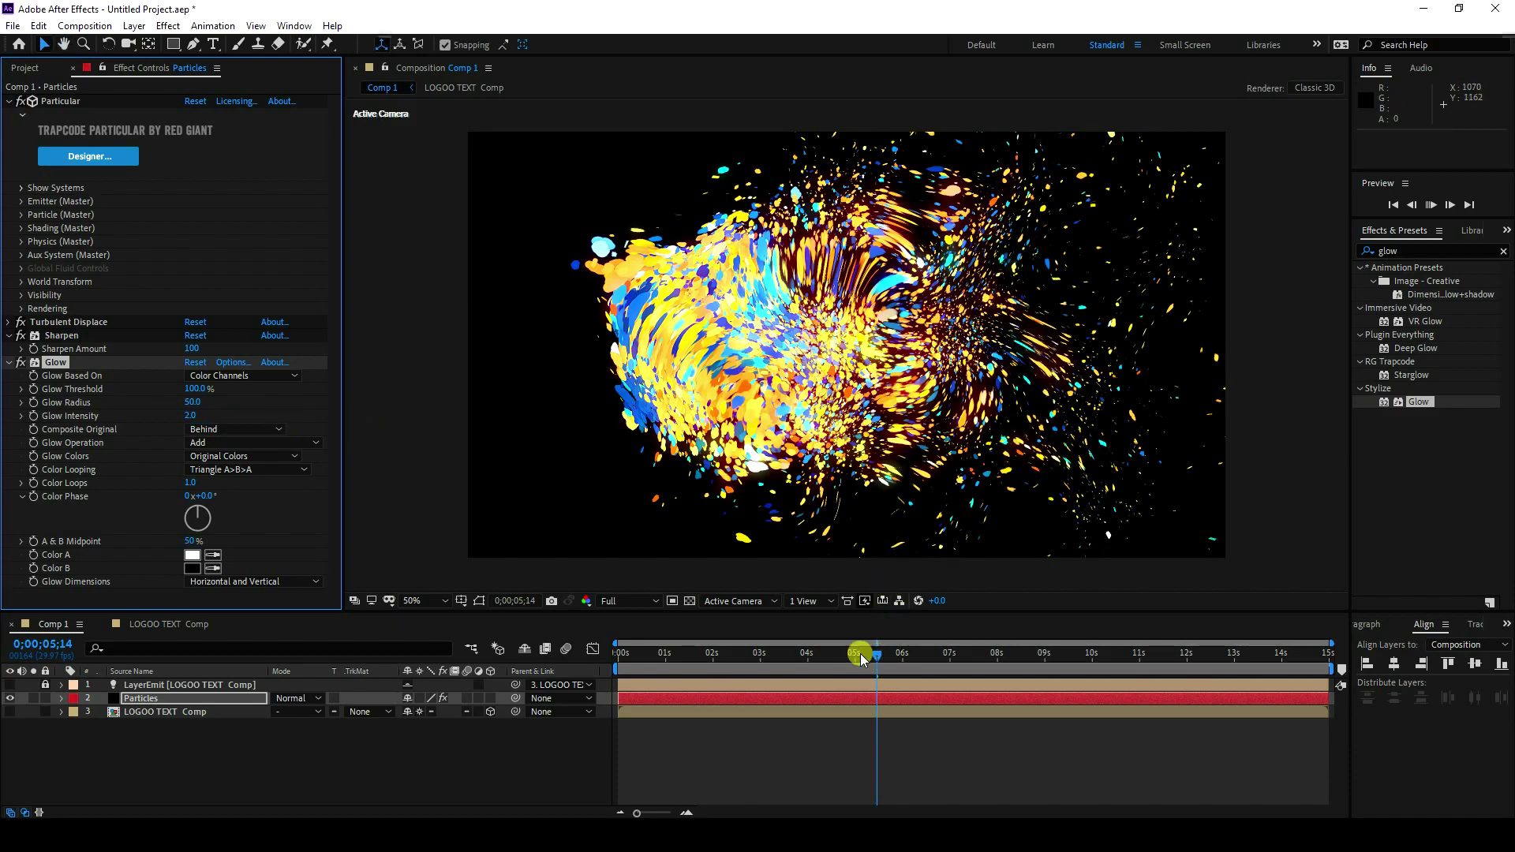
key(space)
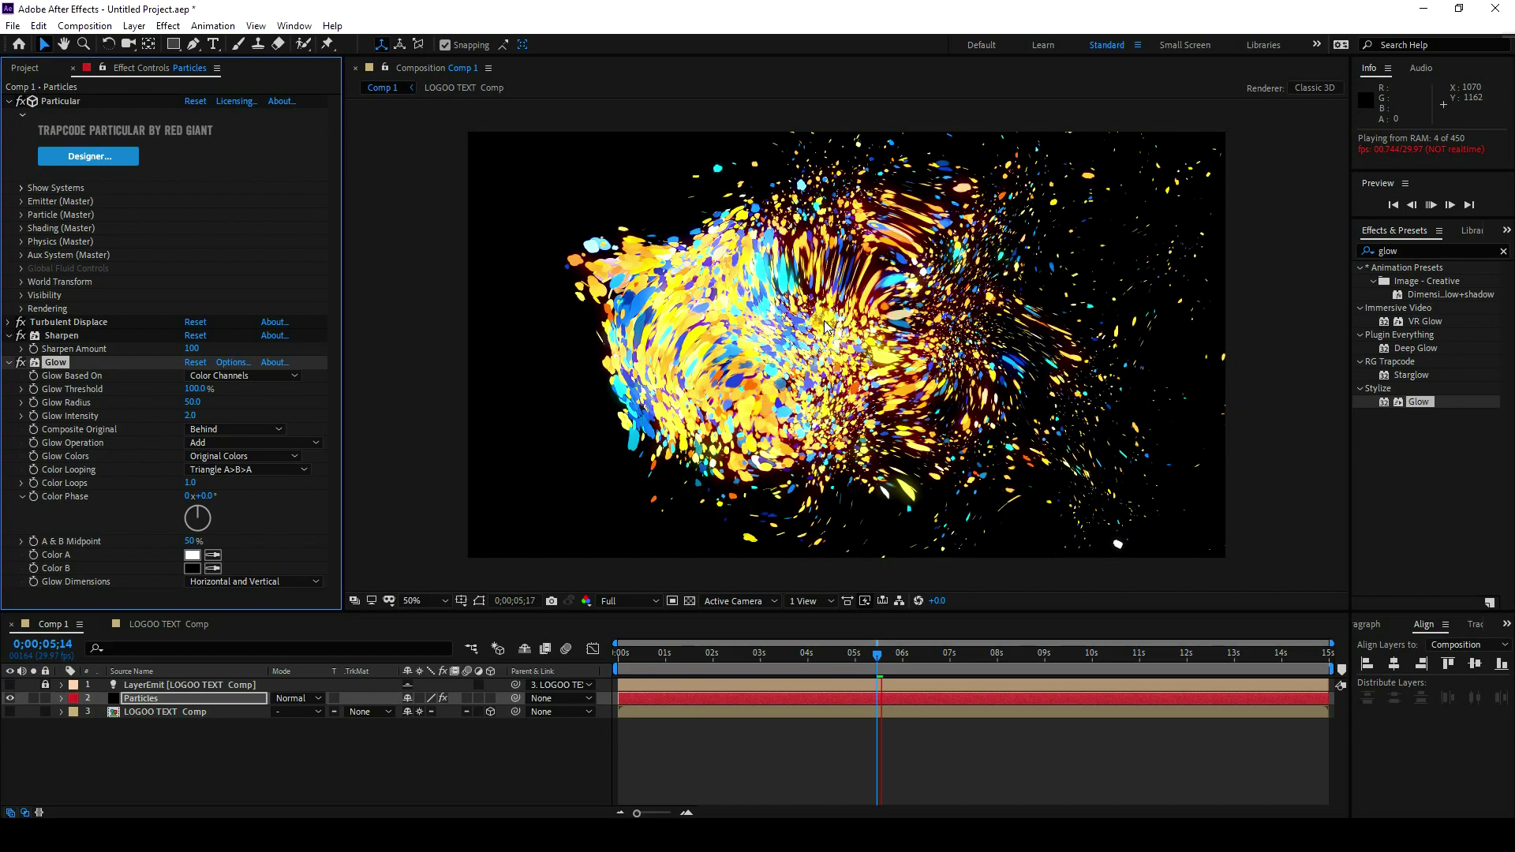
key(space)
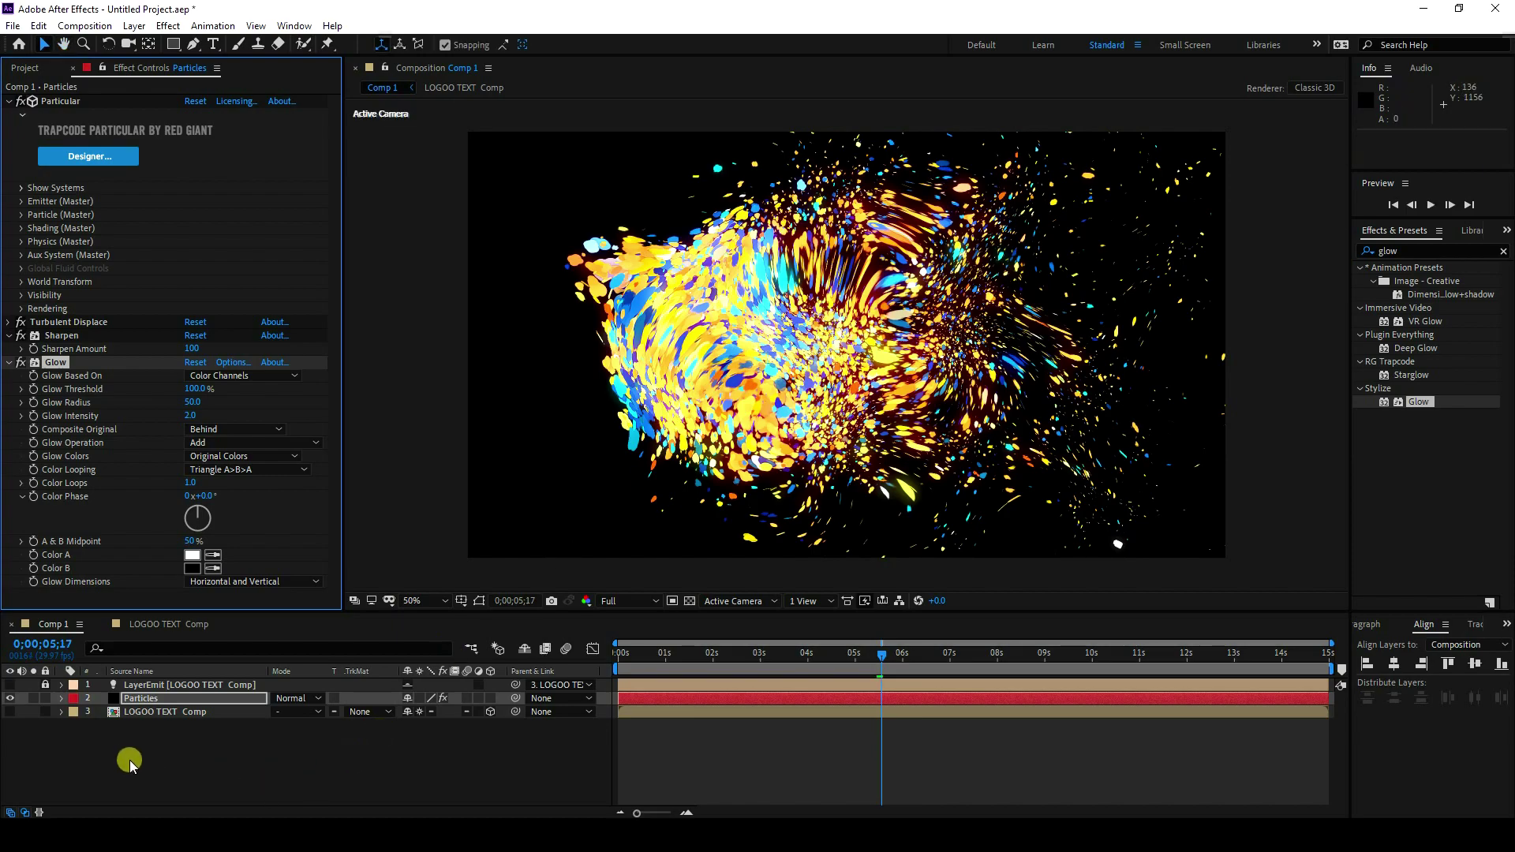
Step: Add LOGOO TEXT 1.png to Comp 1 above Particles and set its Scale to 50%
right_click(147, 761)
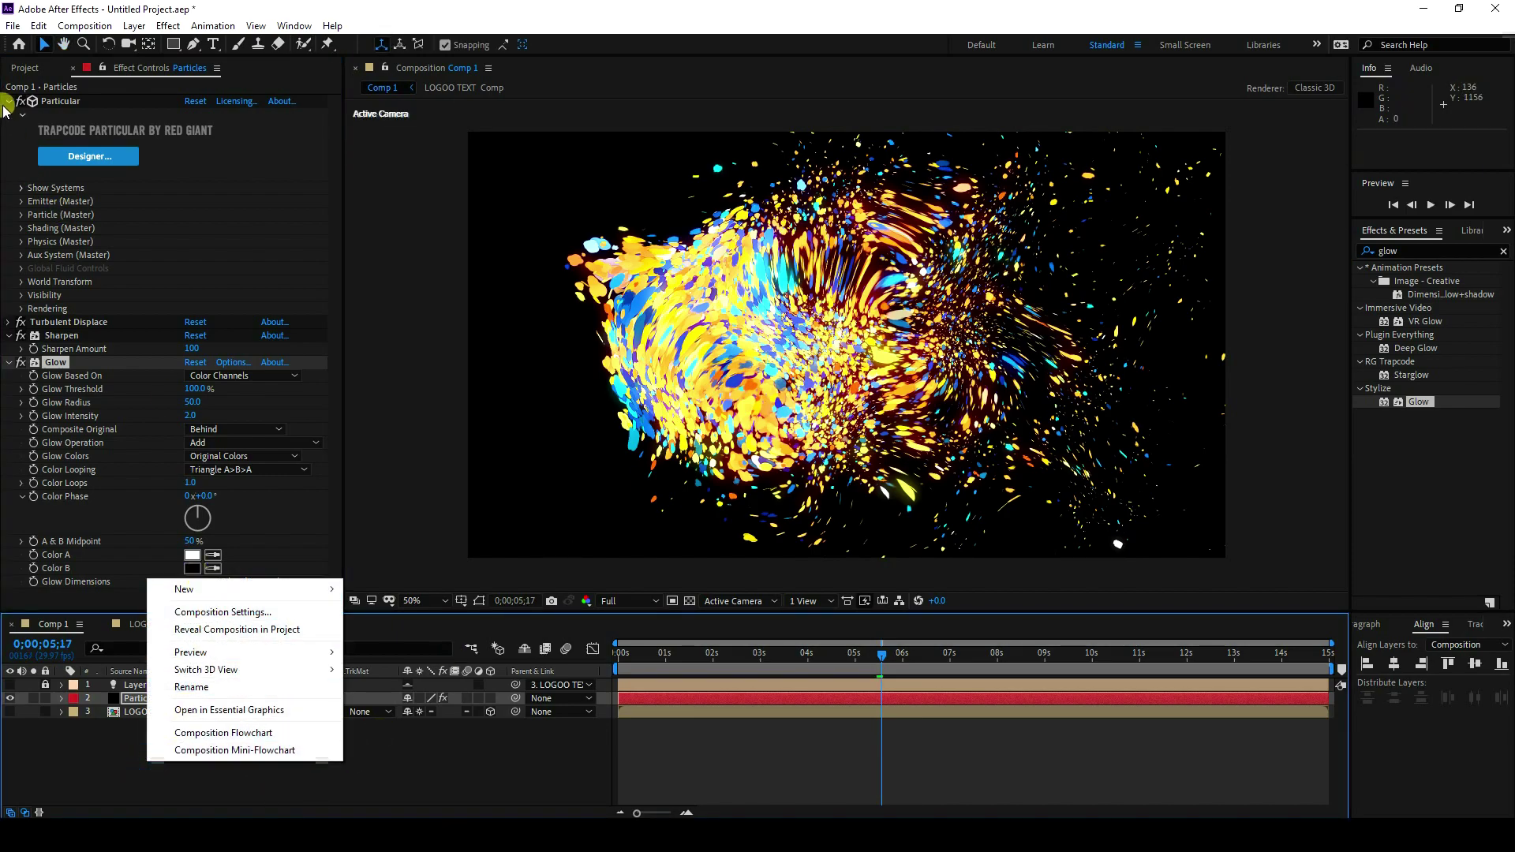
click(21, 70)
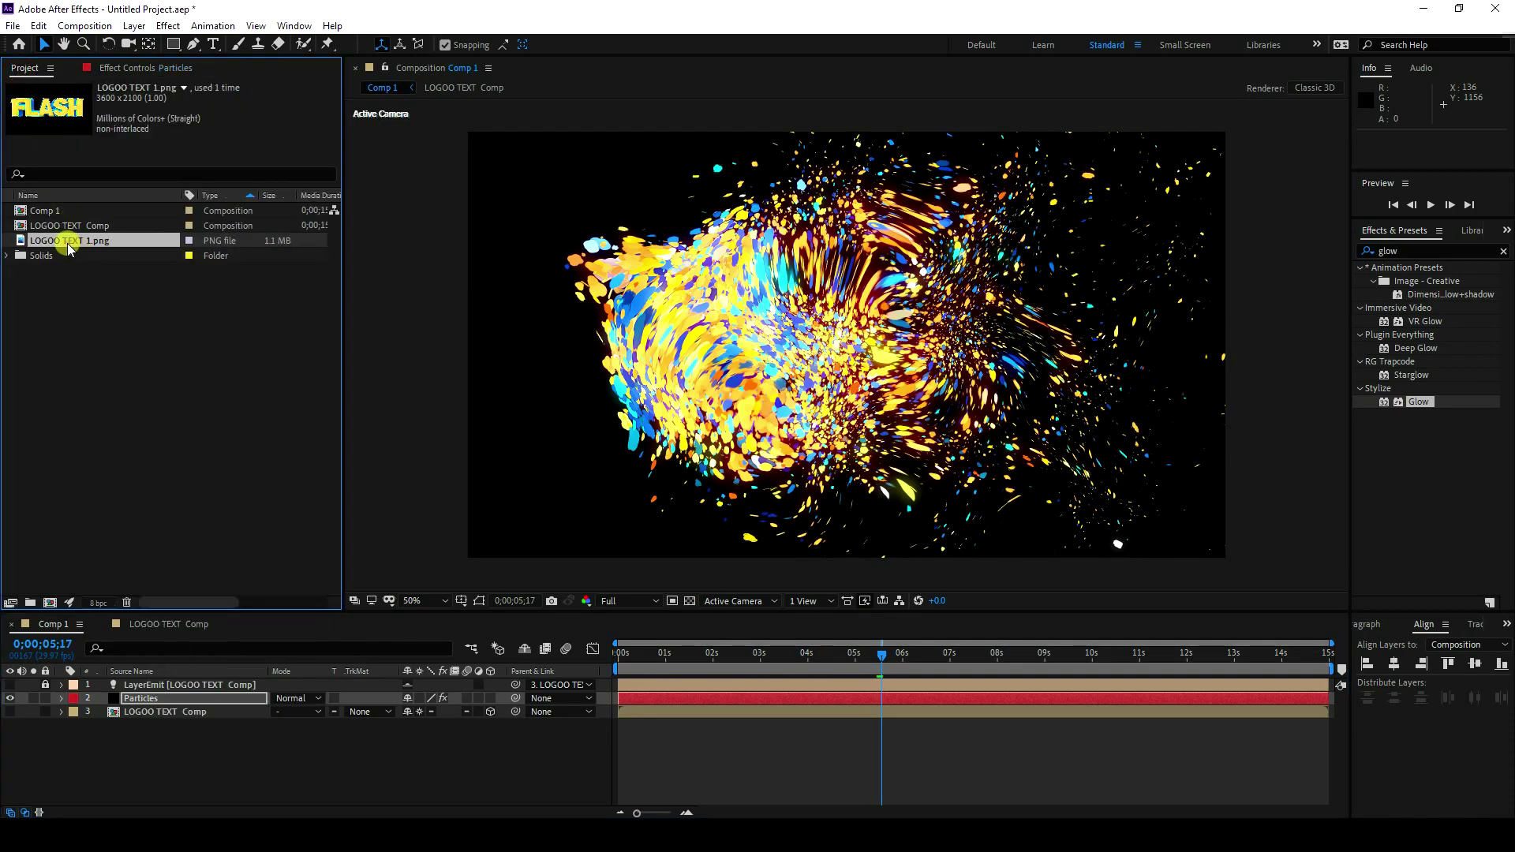
drag(81, 243, 197, 687)
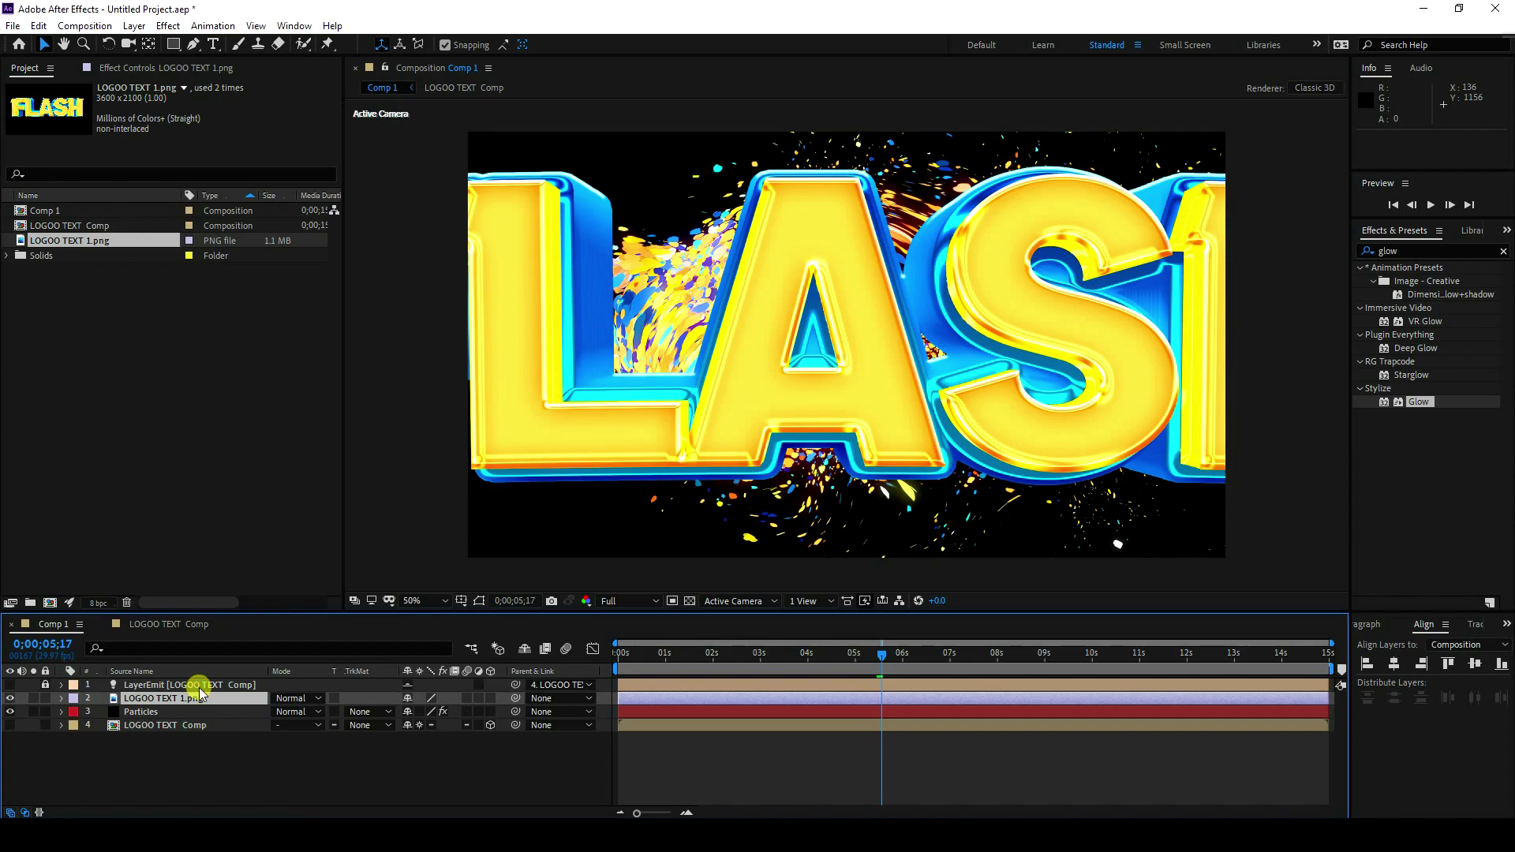
key(s)
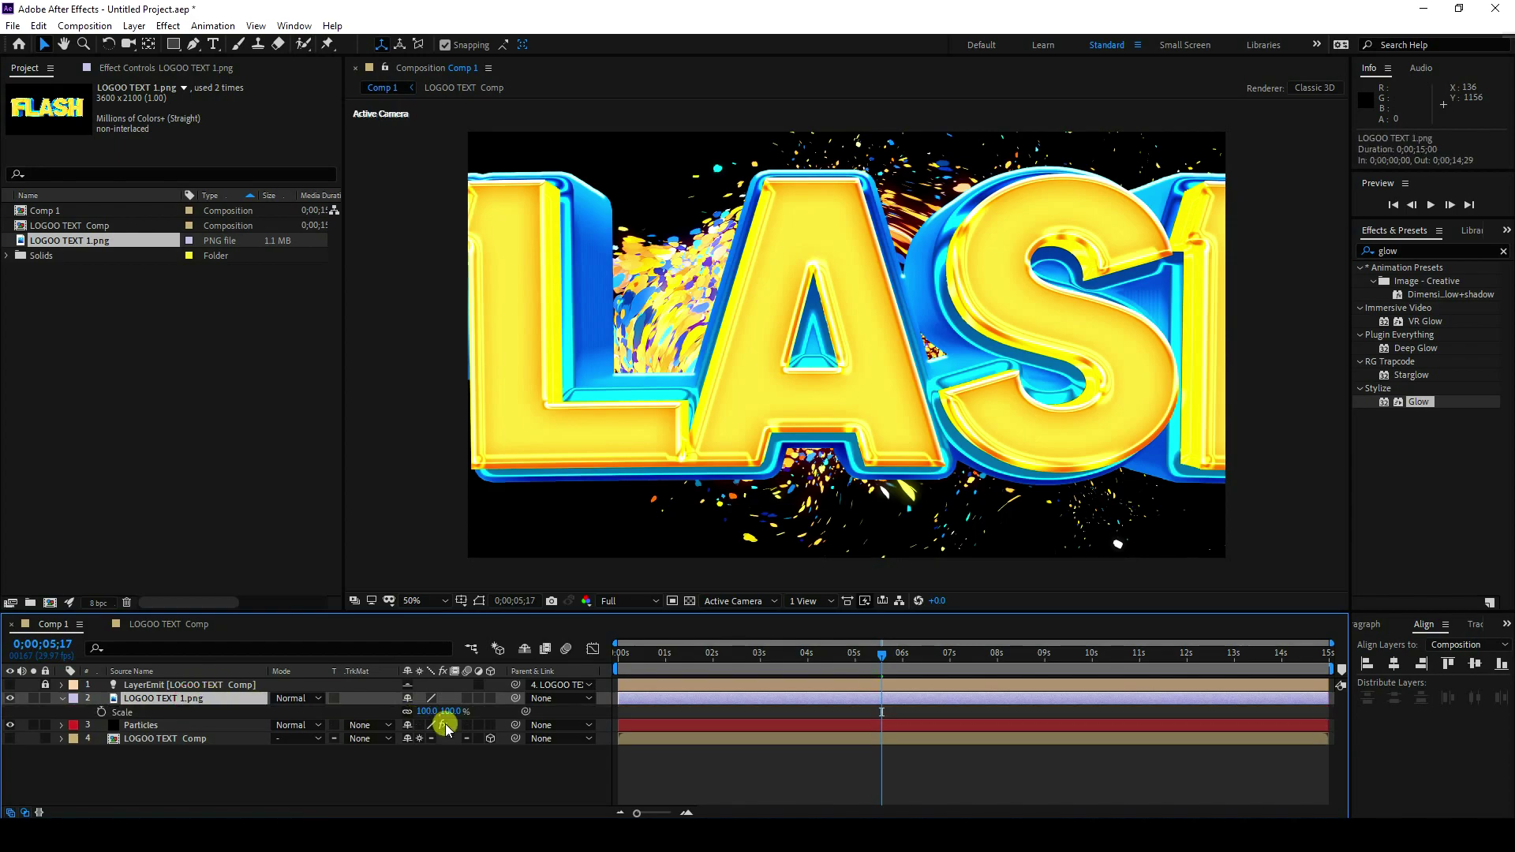
text(50)
key(Return)
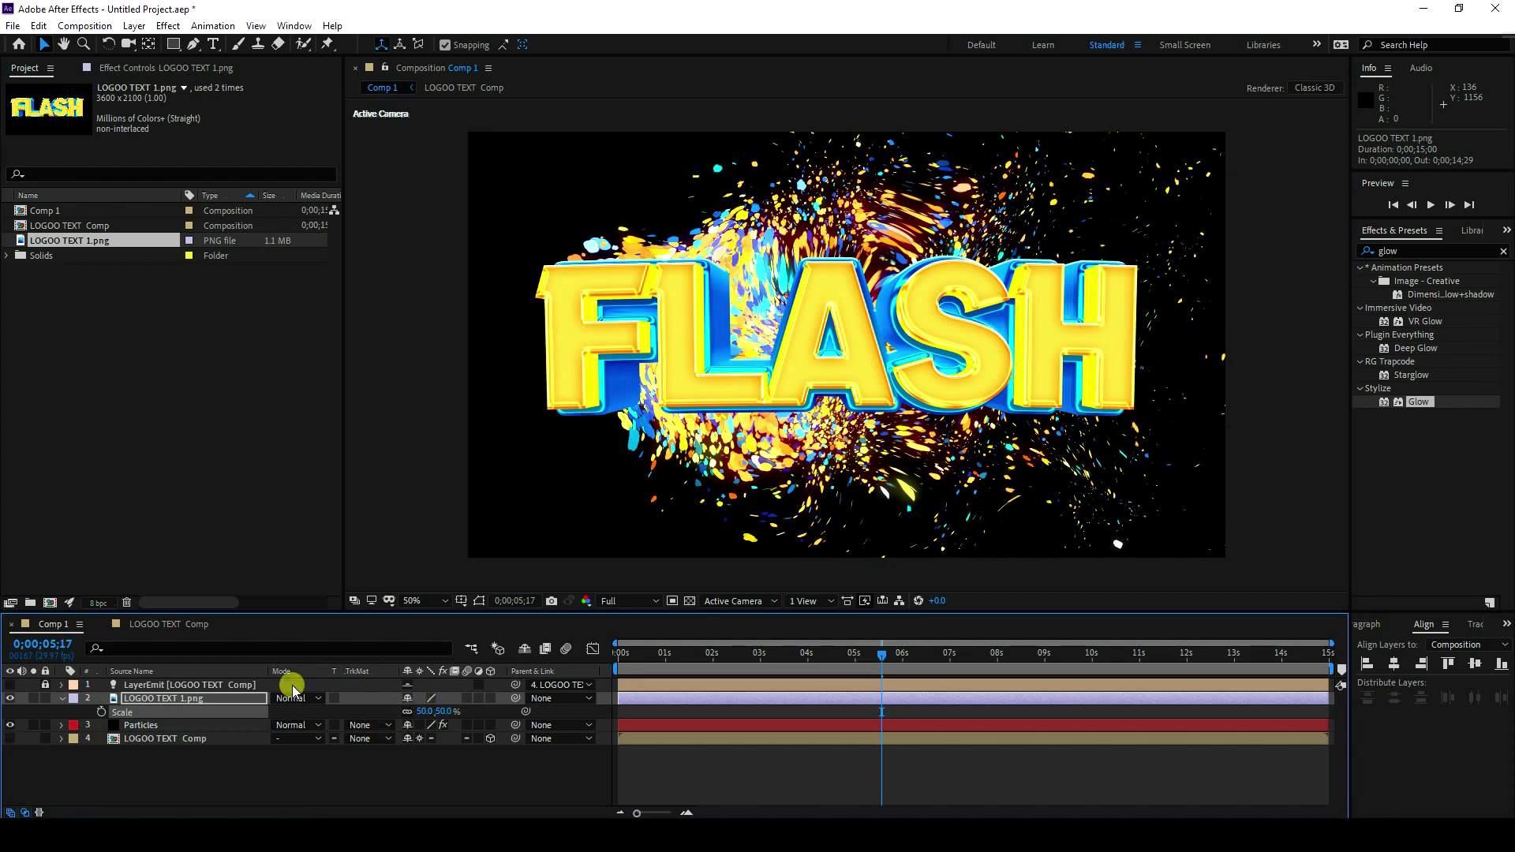
mouse_move(149, 701)
mouse_down()
mouse_move(156, 735)
mouse_move(149, 699)
mouse_up()
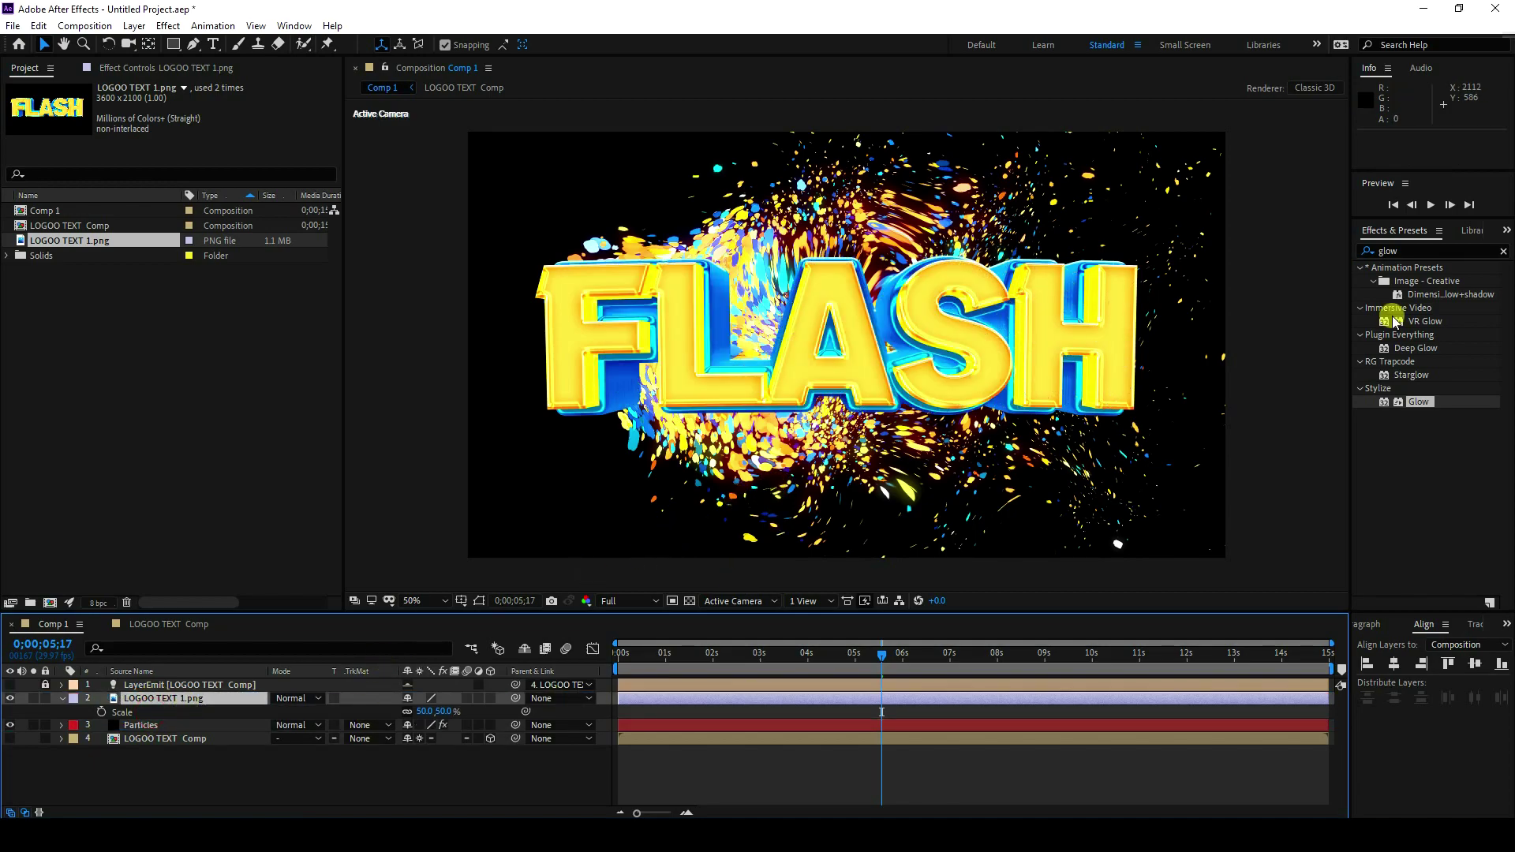
Step: Apply Linear Wipe to the LOGOO TEXT 1.png layer with Wipe Angle −90°
click(1502, 253)
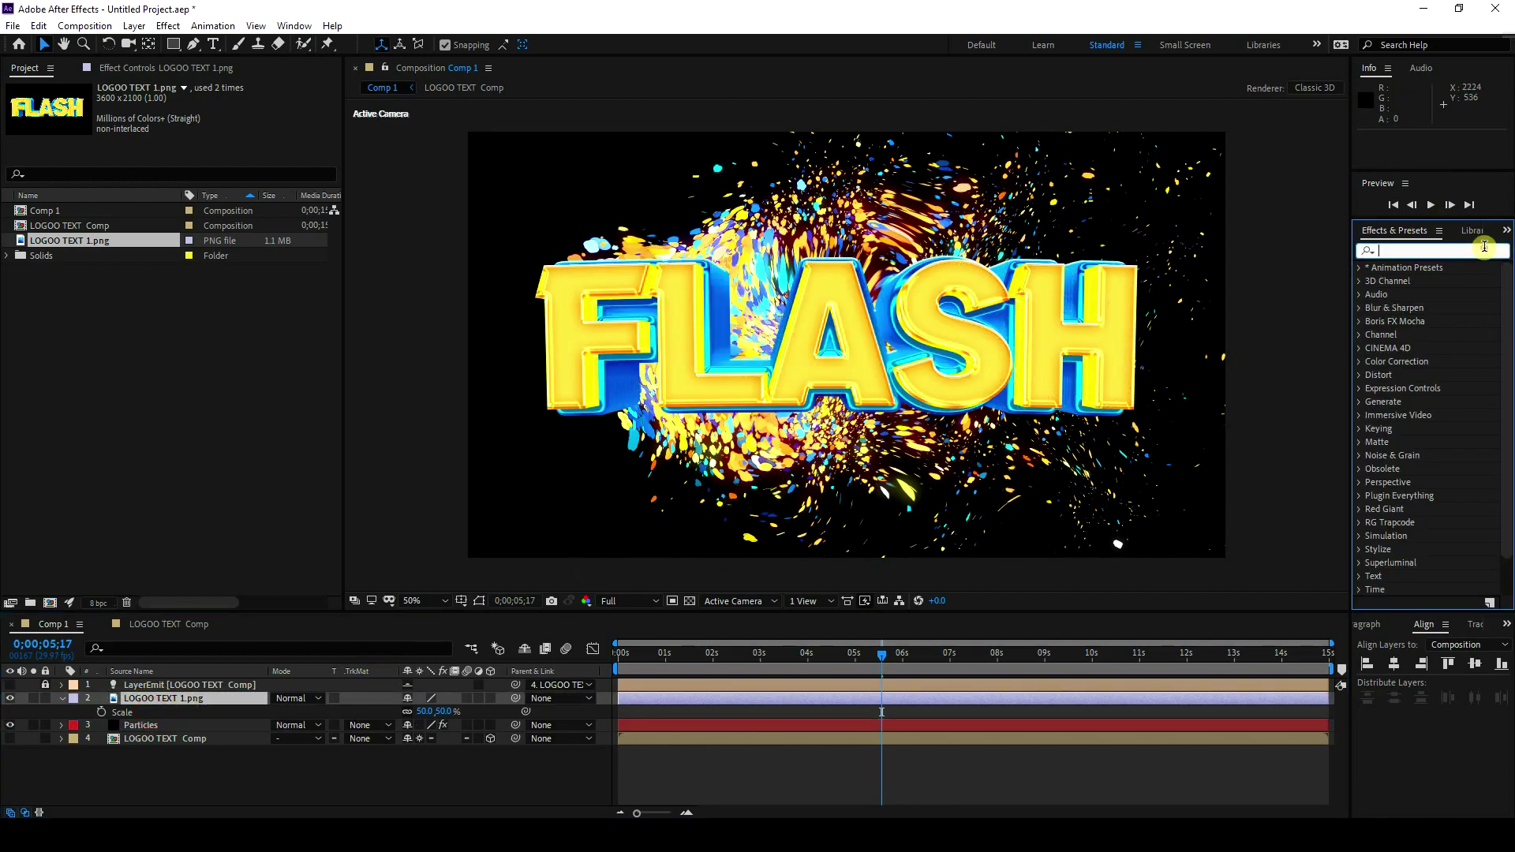
text(lin)
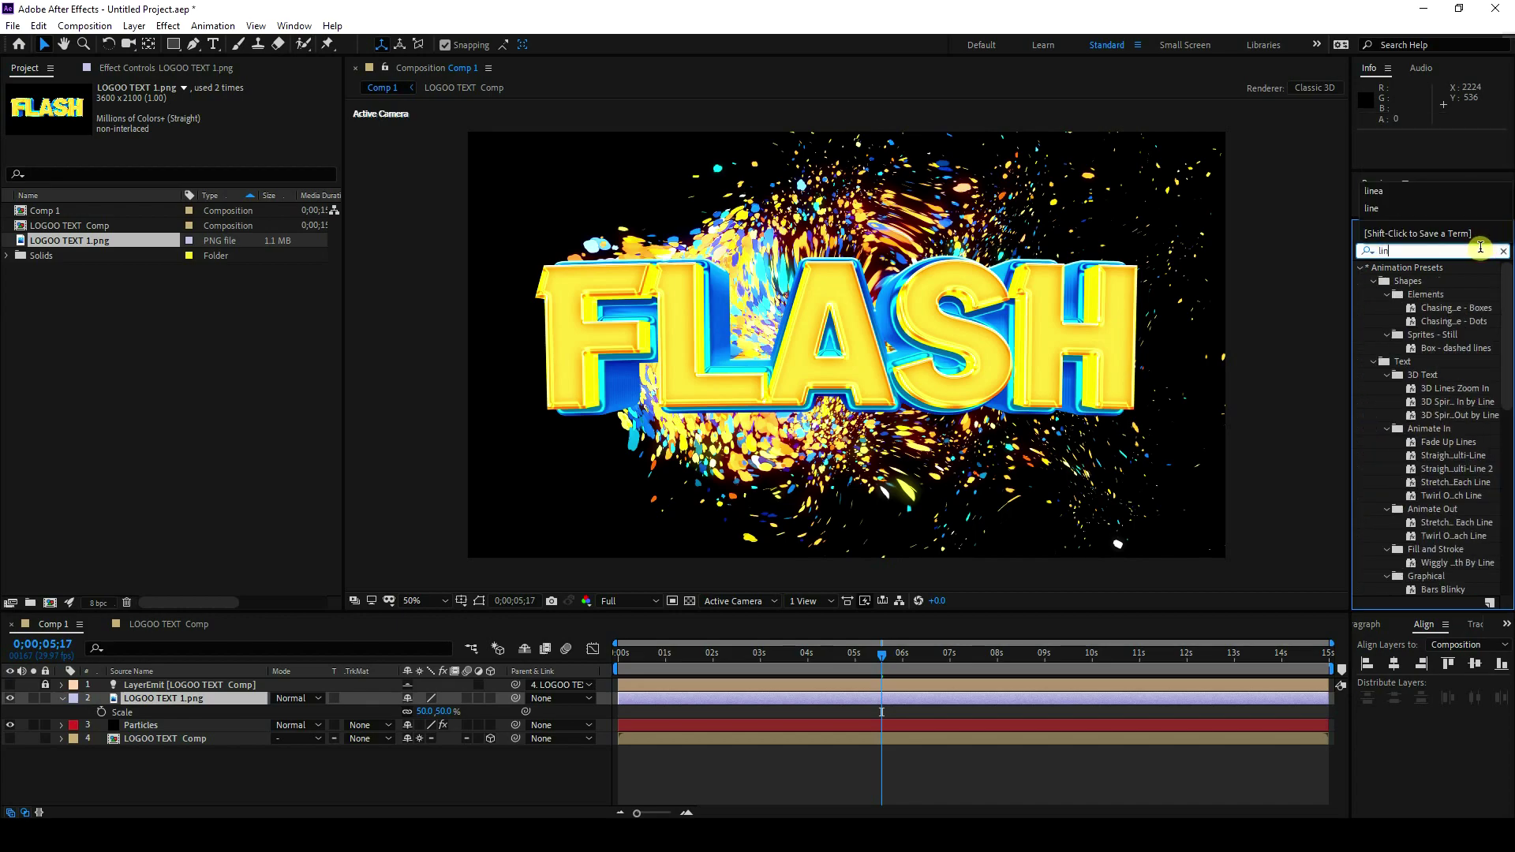
text(ea)
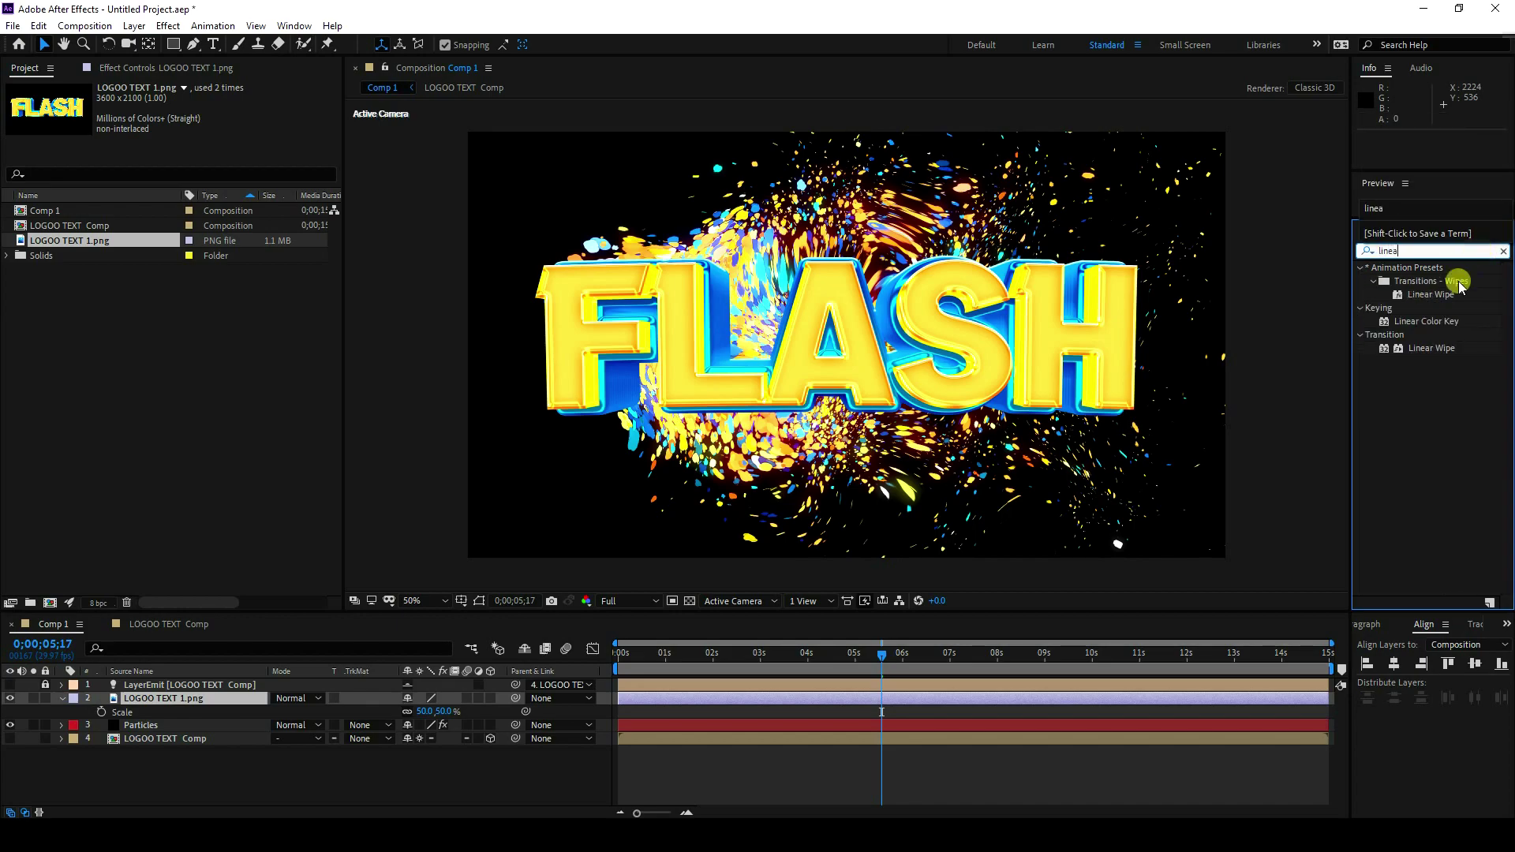
drag(1430, 348, 210, 699)
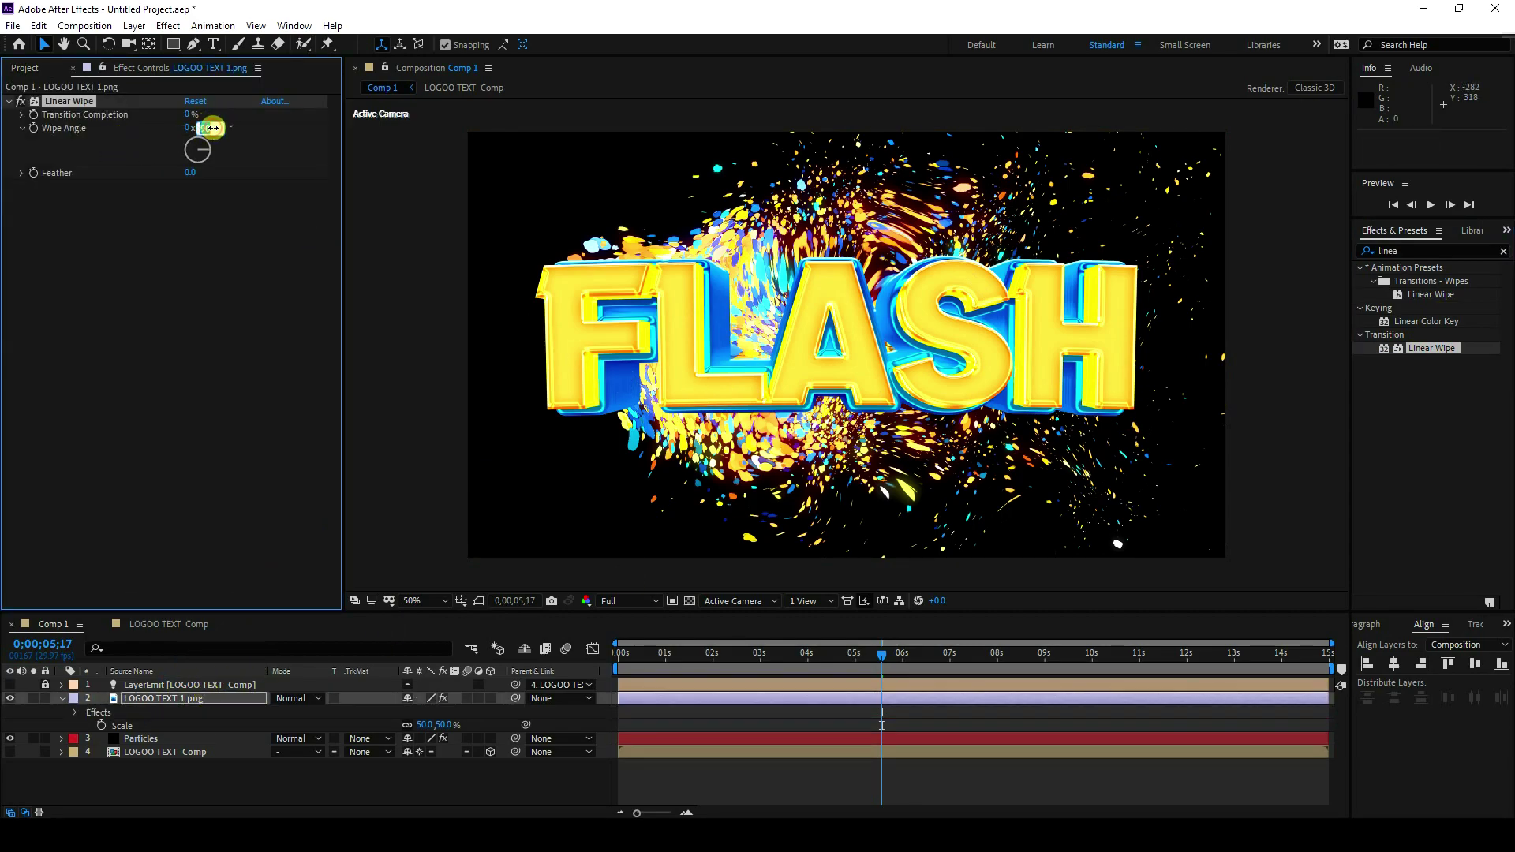
mouse_move(213, 126)
mouse_down()
mouse_move(192, 131)
mouse_move(227, 125)
mouse_move(196, 145)
mouse_move(240, 135)
mouse_move(210, 149)
mouse_move(273, 149)
mouse_move(165, 180)
mouse_up()
drag(873, 656, 457, 663)
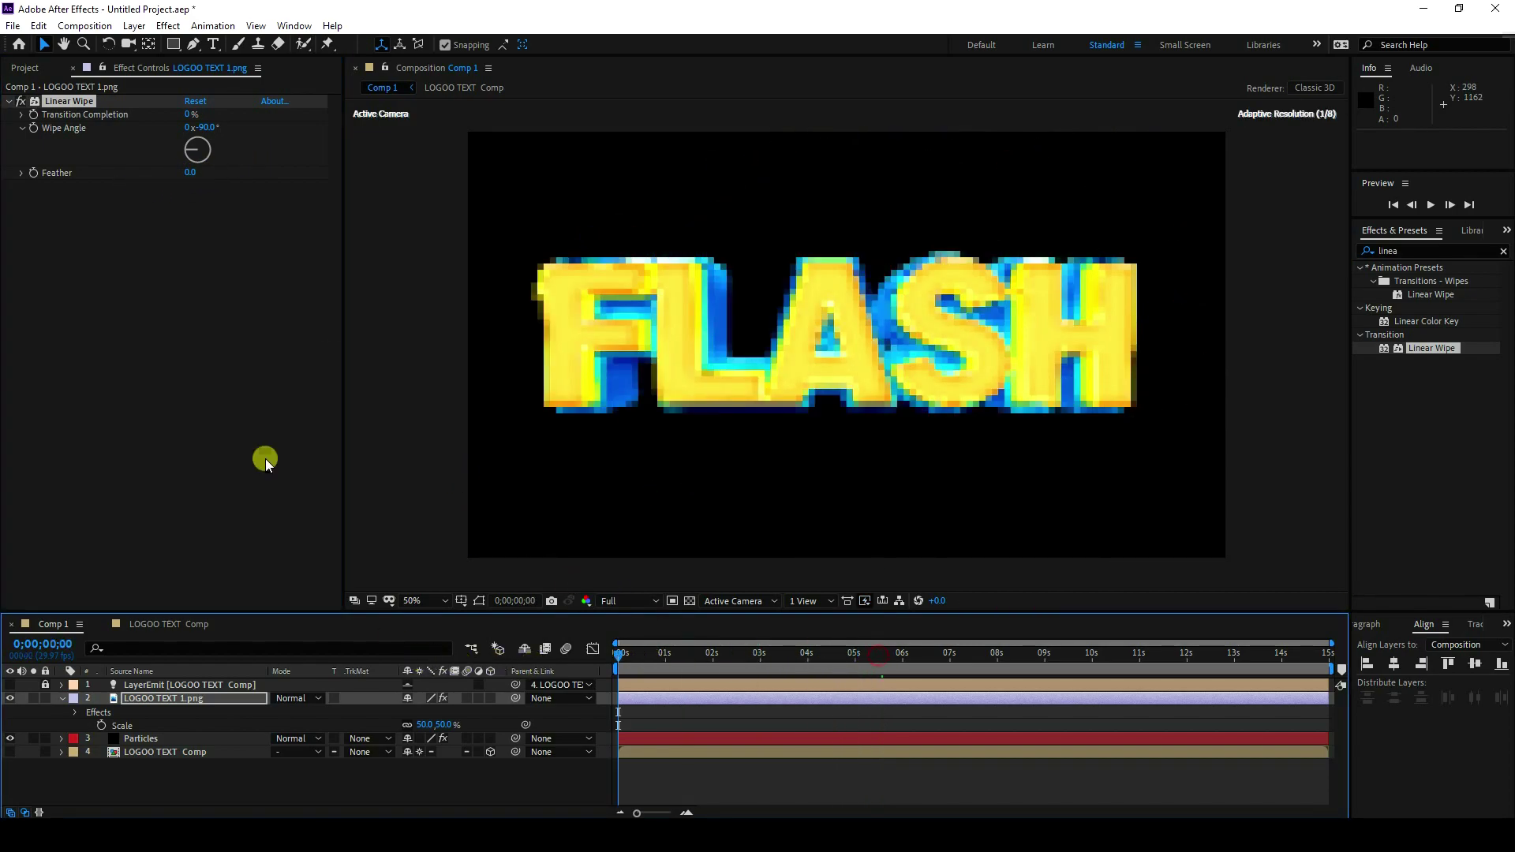
Step: Keyframe Transition Completion from 0% at 0s to 100% at 7s, with Feather 70
click(32, 116)
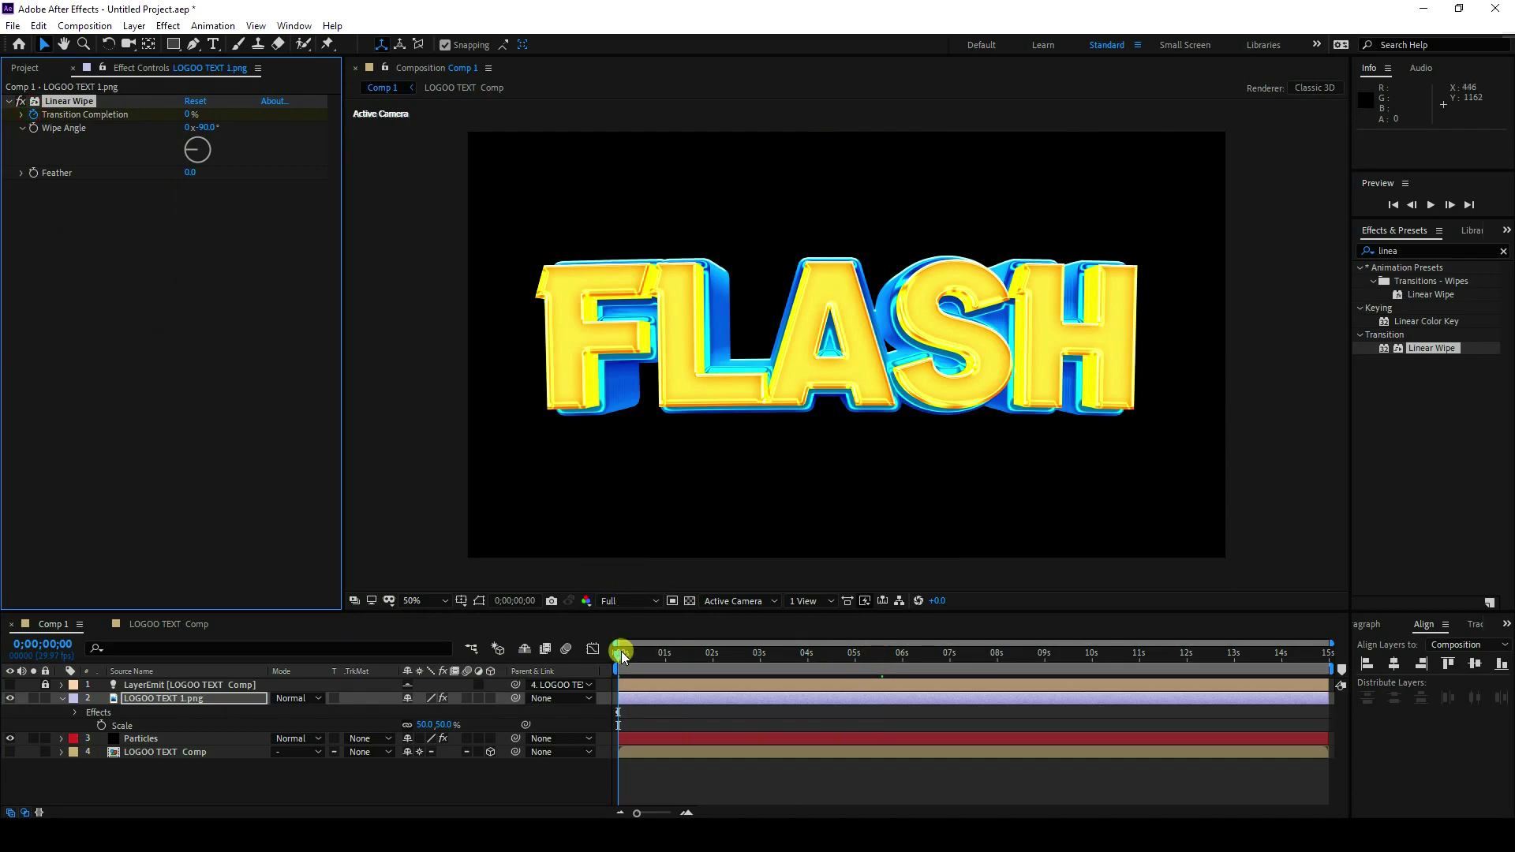
drag(622, 655, 951, 724)
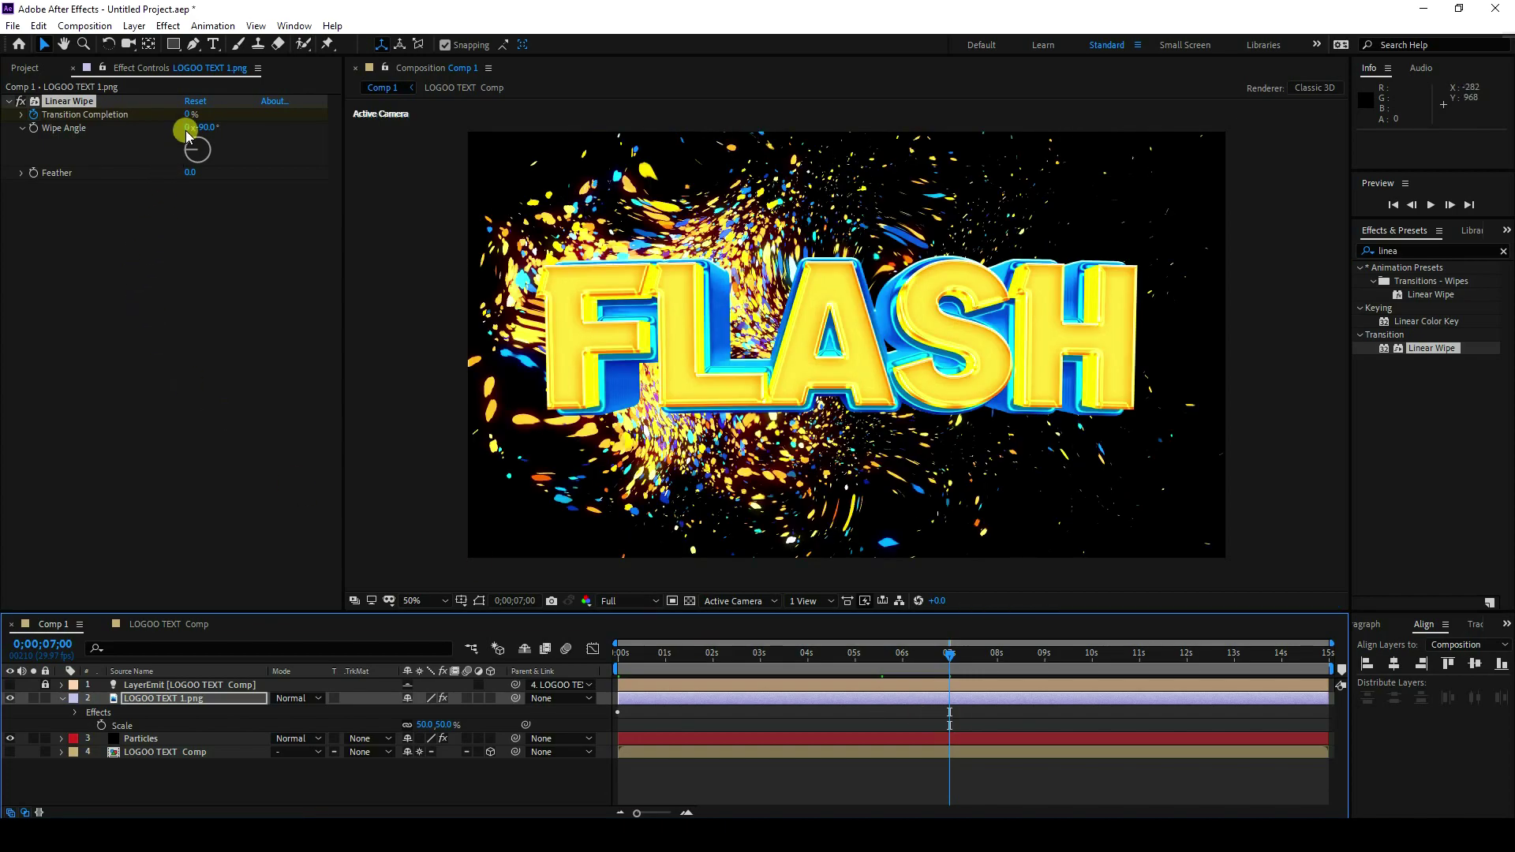
click(191, 115)
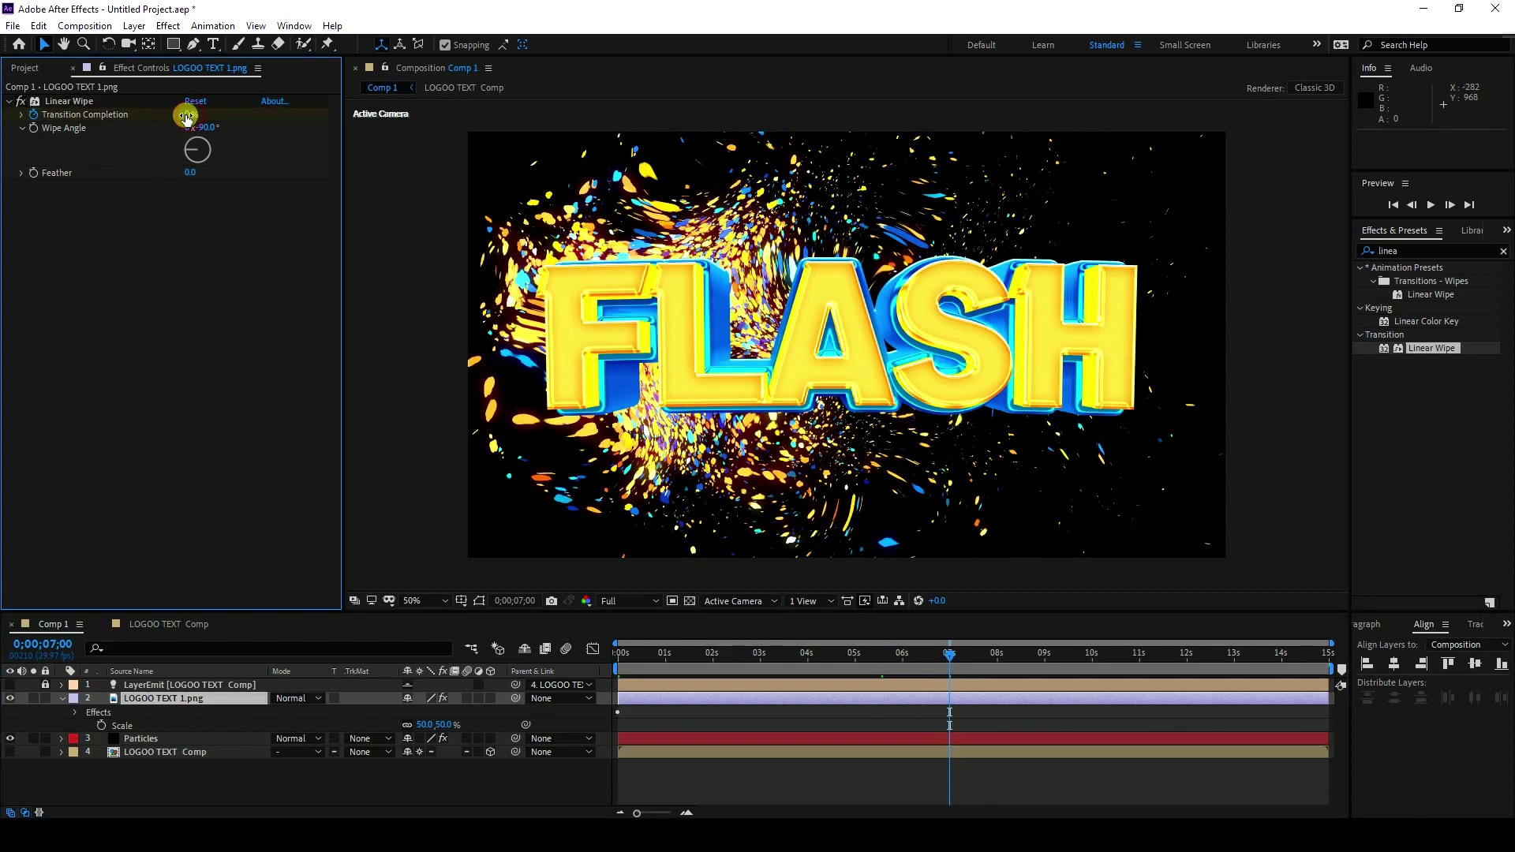
drag(186, 117, 439, 162)
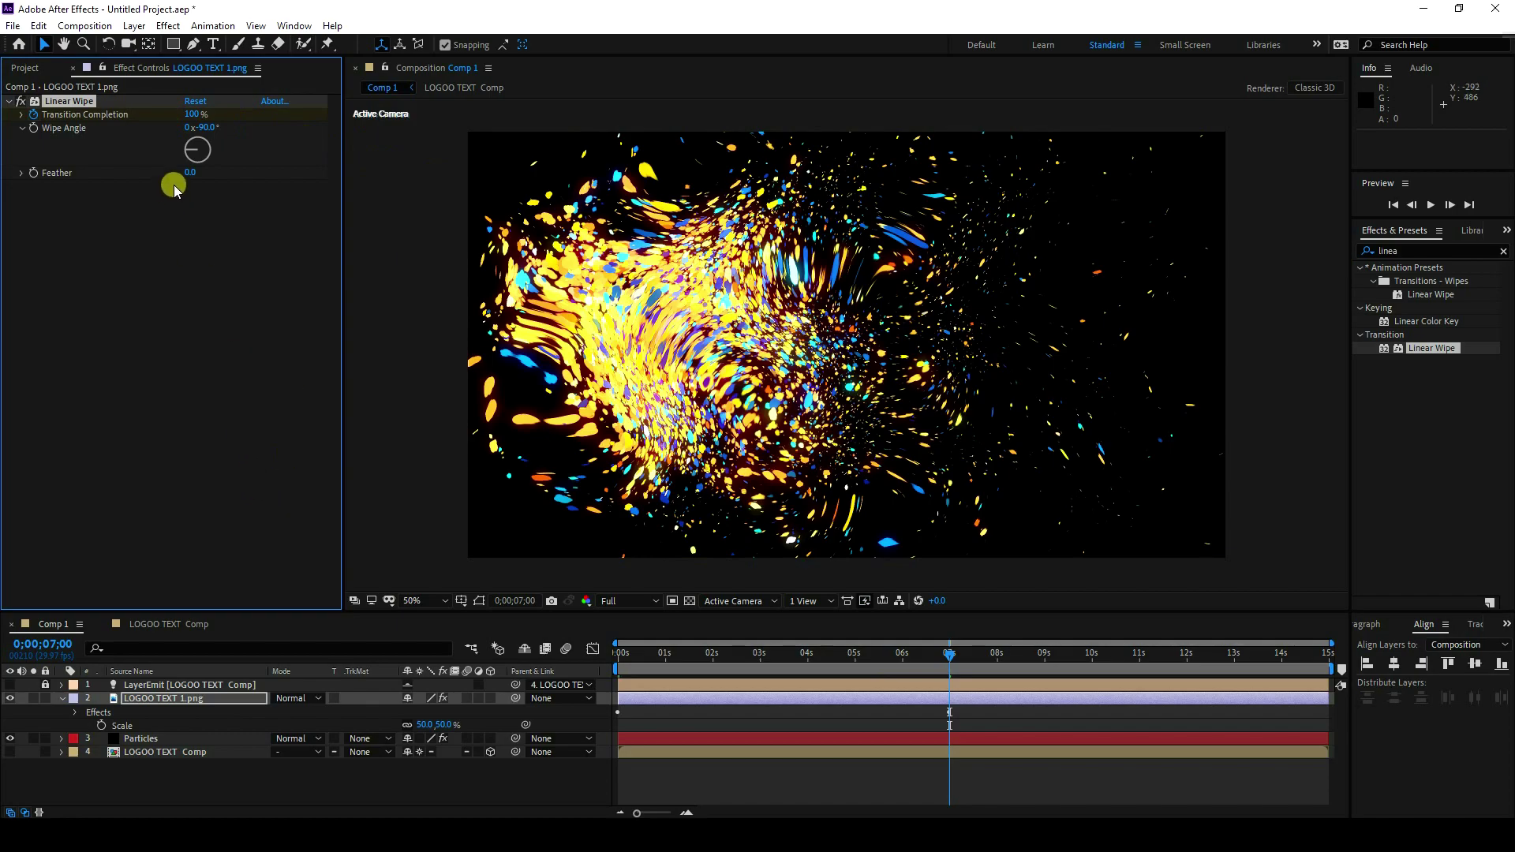
text(70)
key(Return)
Step: Fit the comp in the viewer and check the wipe around 4s and 5;19
drag(949, 655, 817, 674)
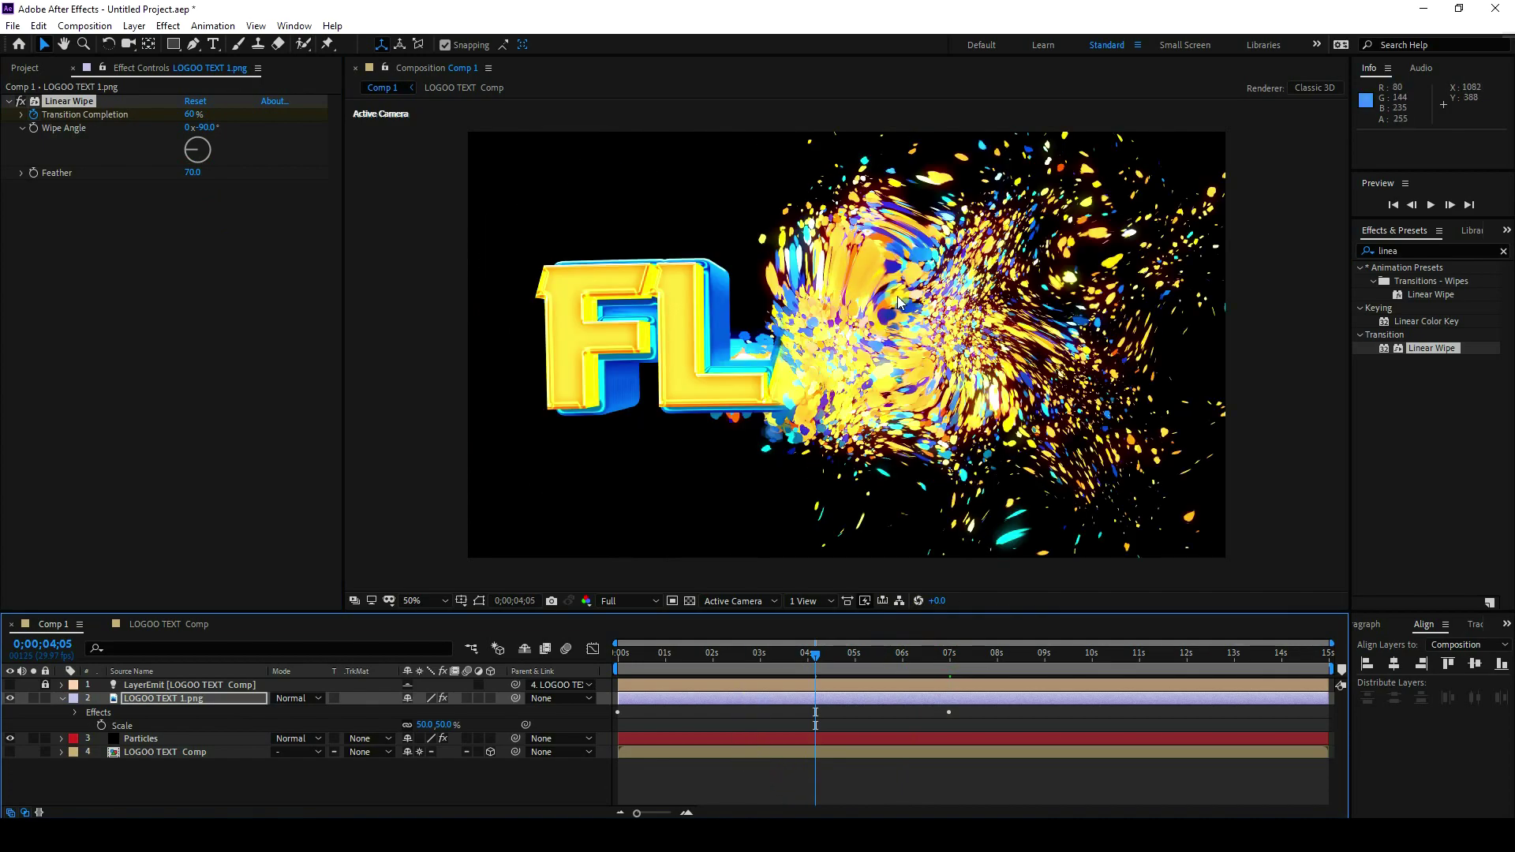
scroll(836, 347, up, 2)
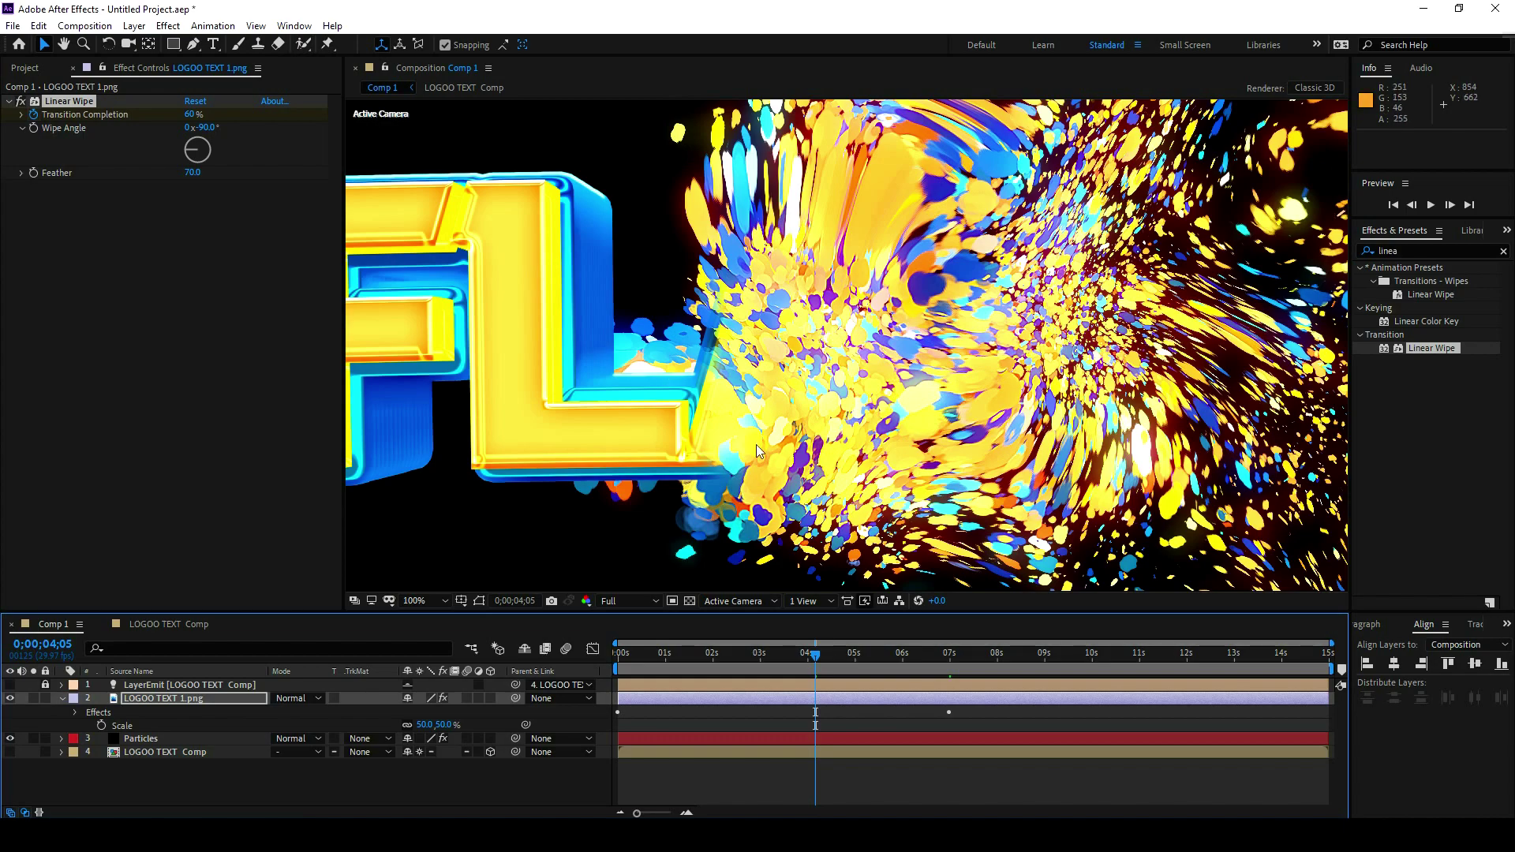
click(429, 603)
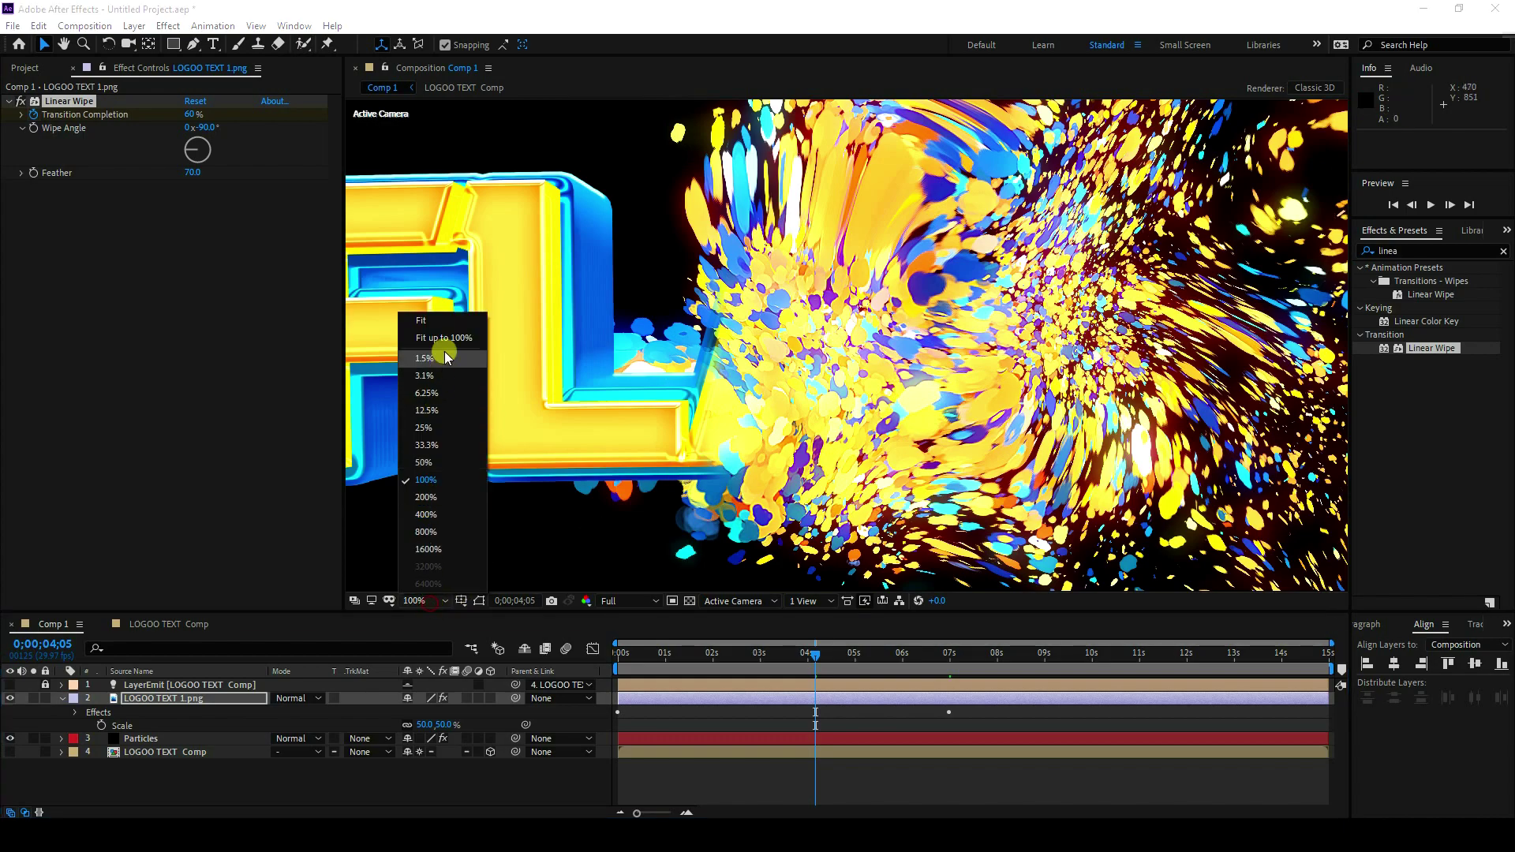
click(443, 344)
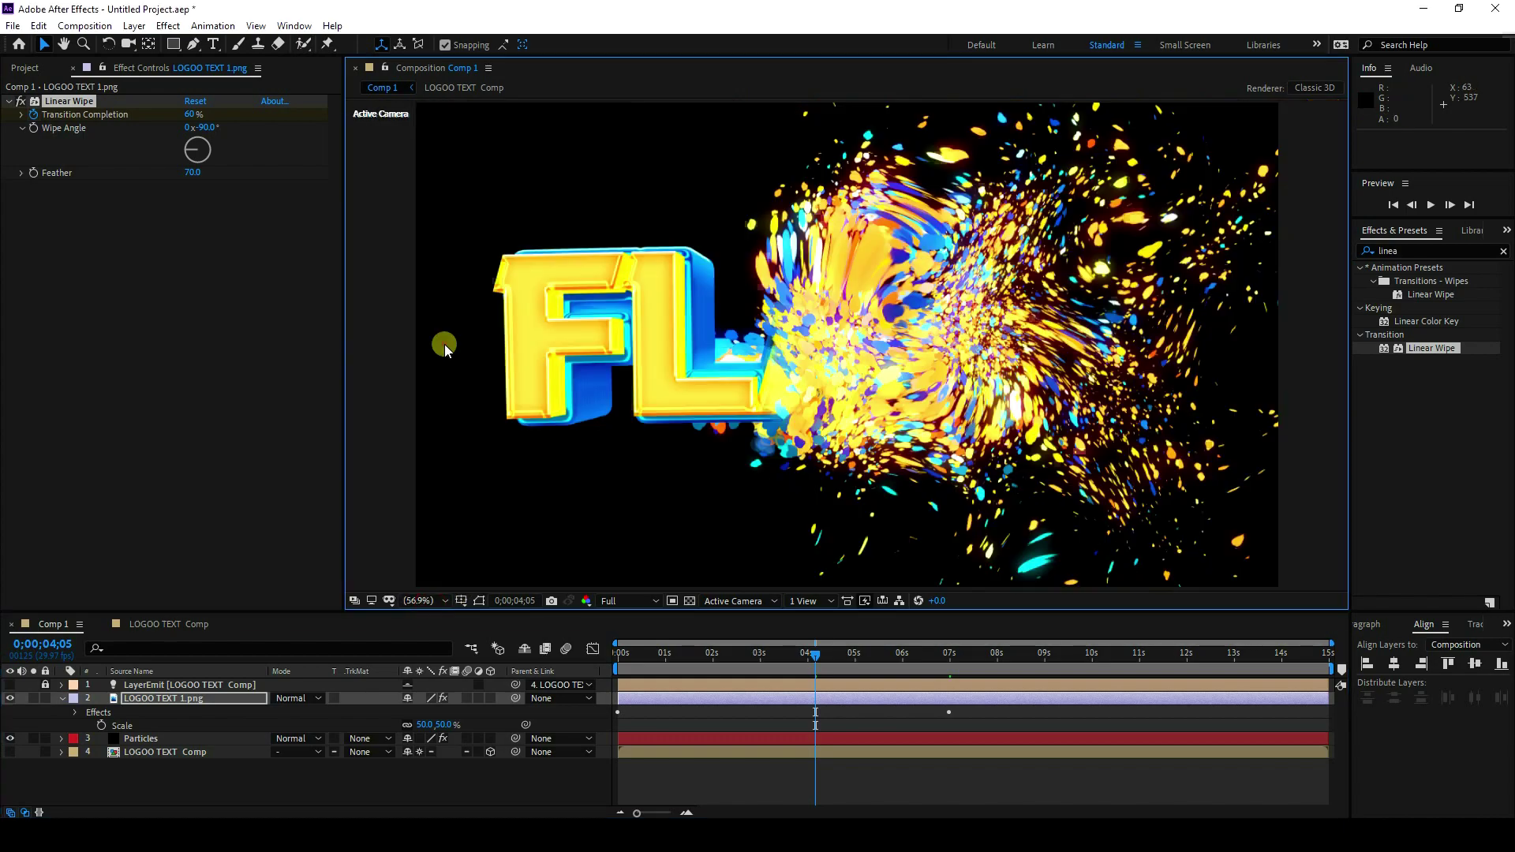
click(885, 651)
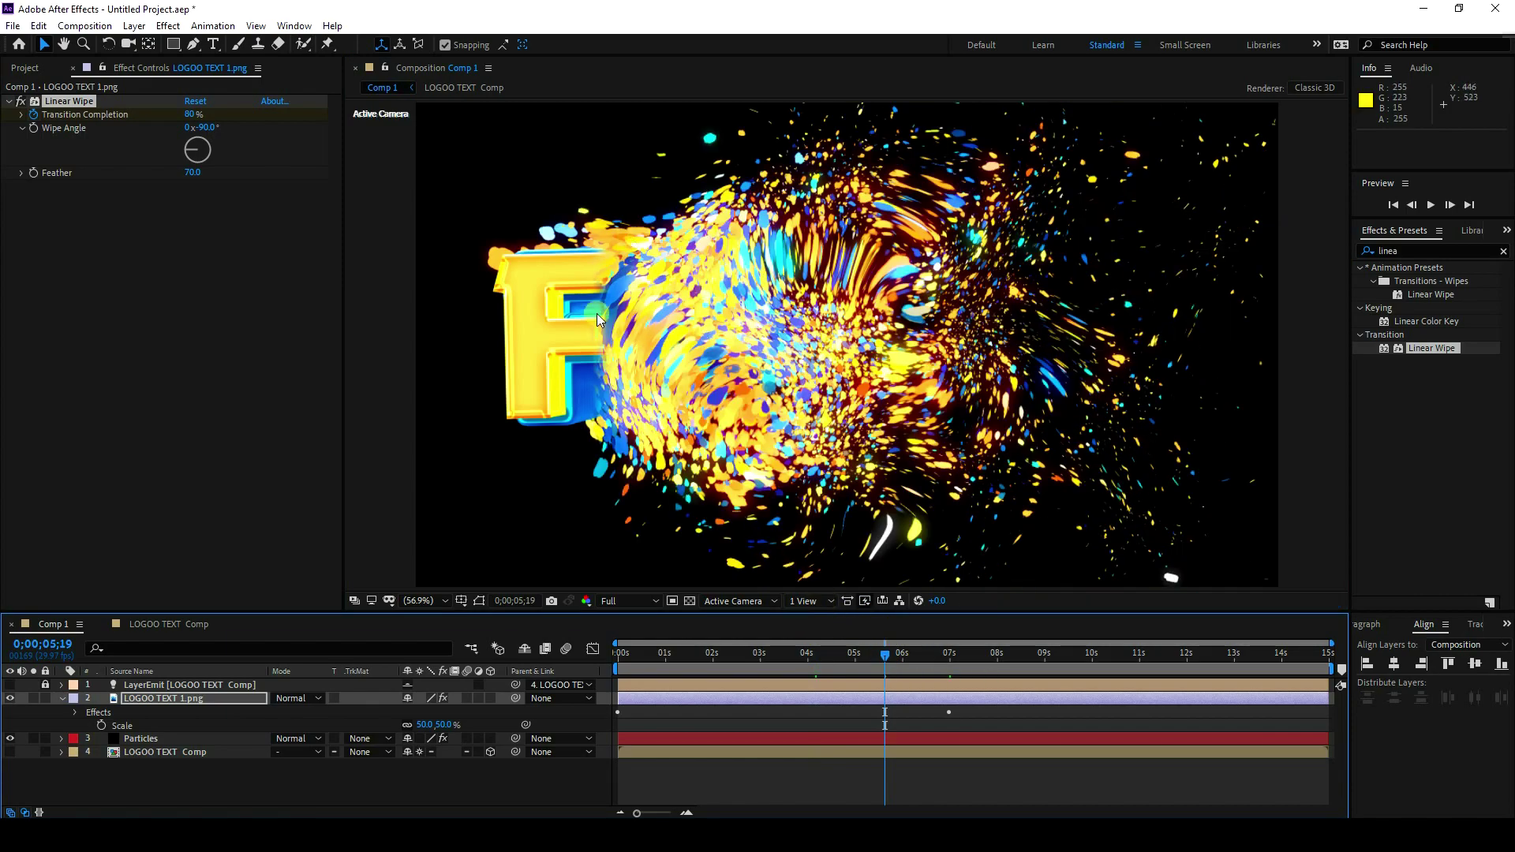
Step: Collapse the logo layer's properties and play Comp 1 from 0:00
click(62, 699)
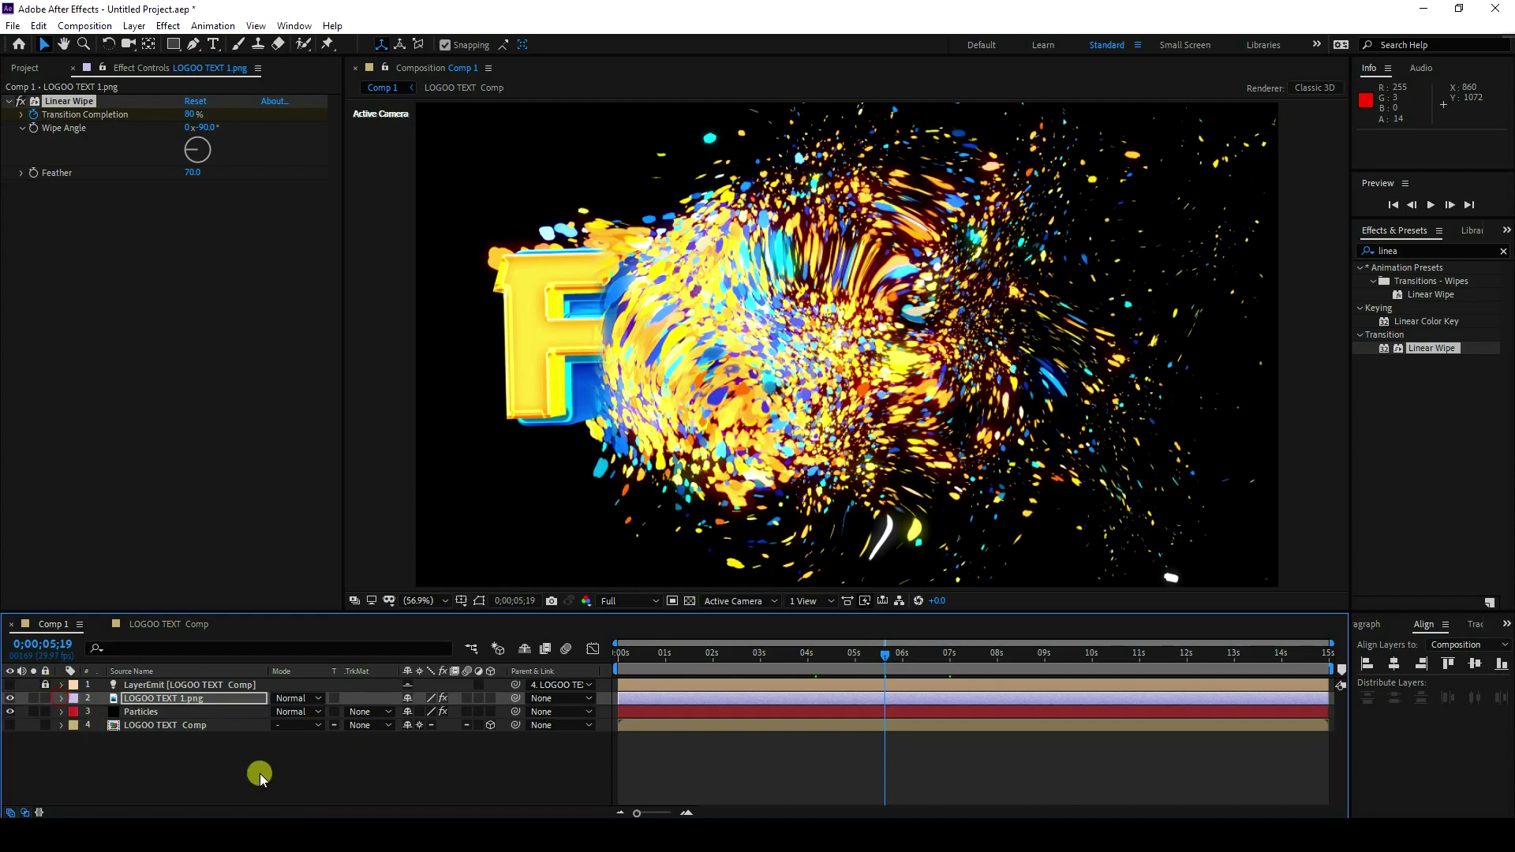
click(866, 655)
key(Home)
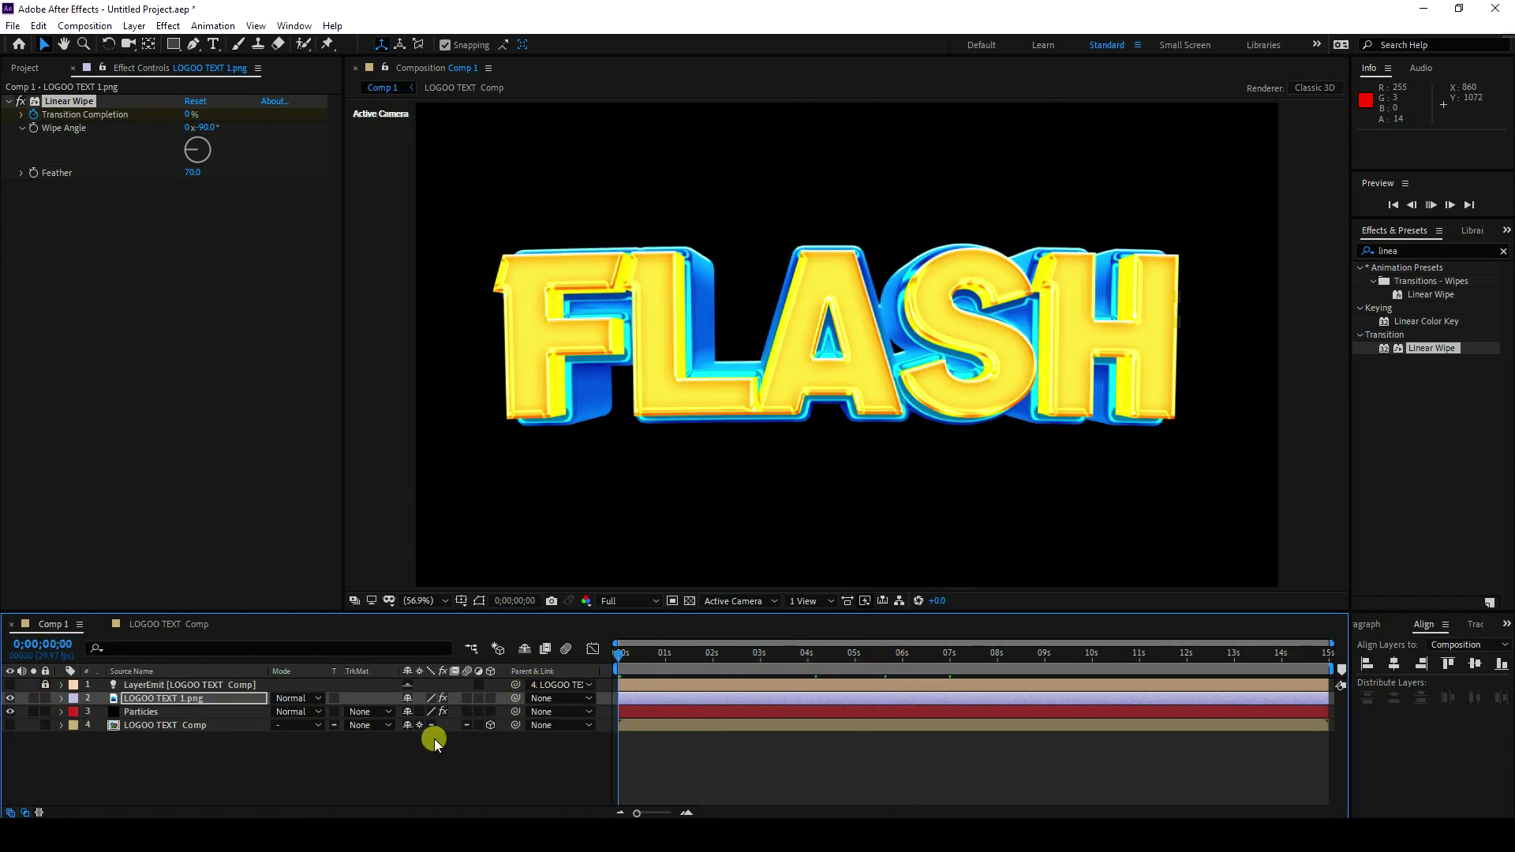
key(space)
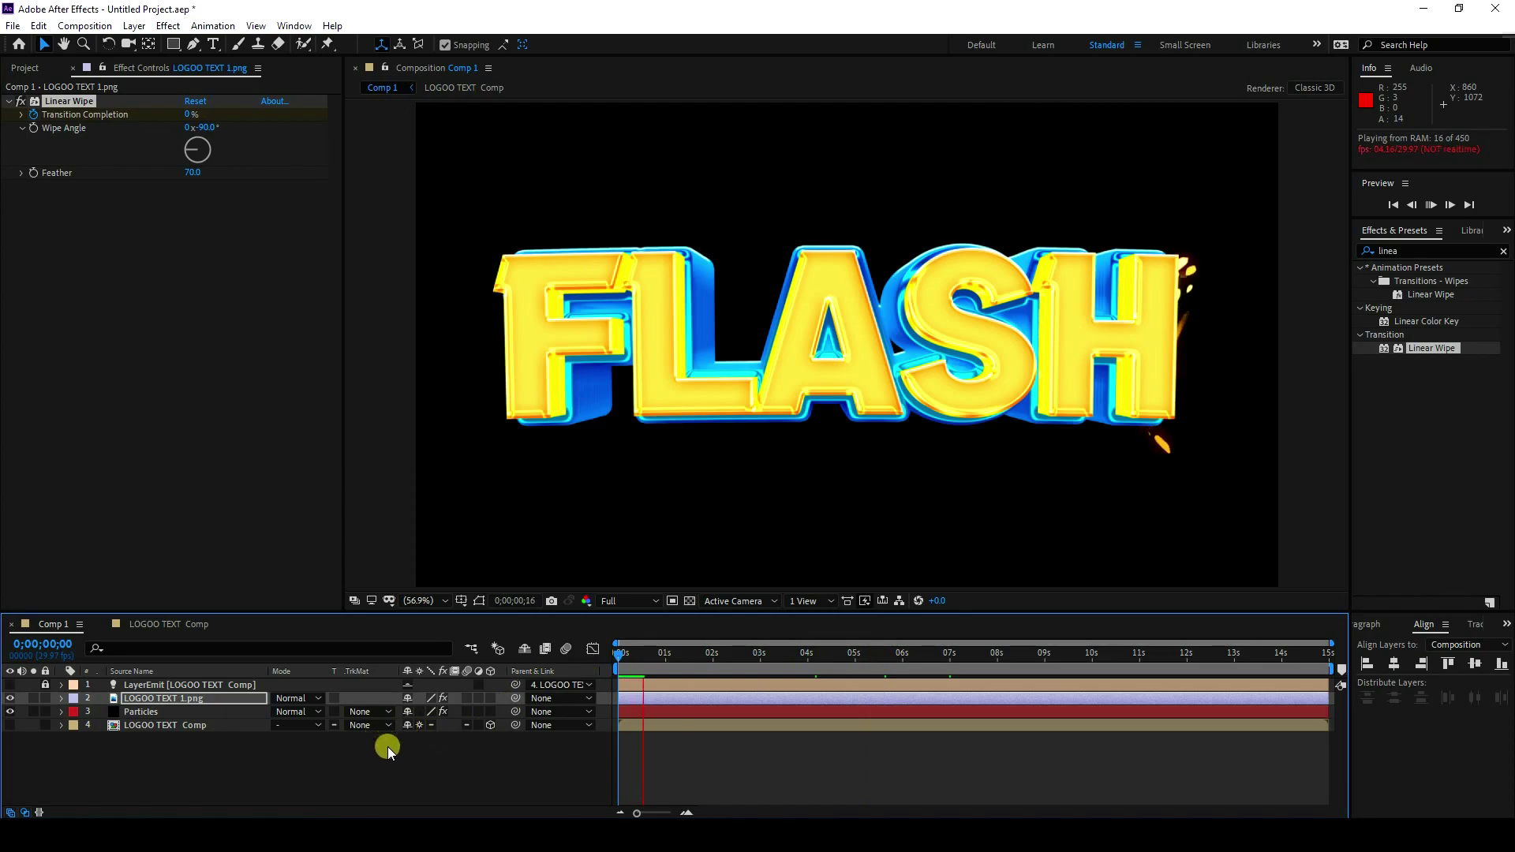
Step: Create a new black solid named BG and move it to the bottom of the layer stack
right_click(375, 764)
mouse_move(418, 592)
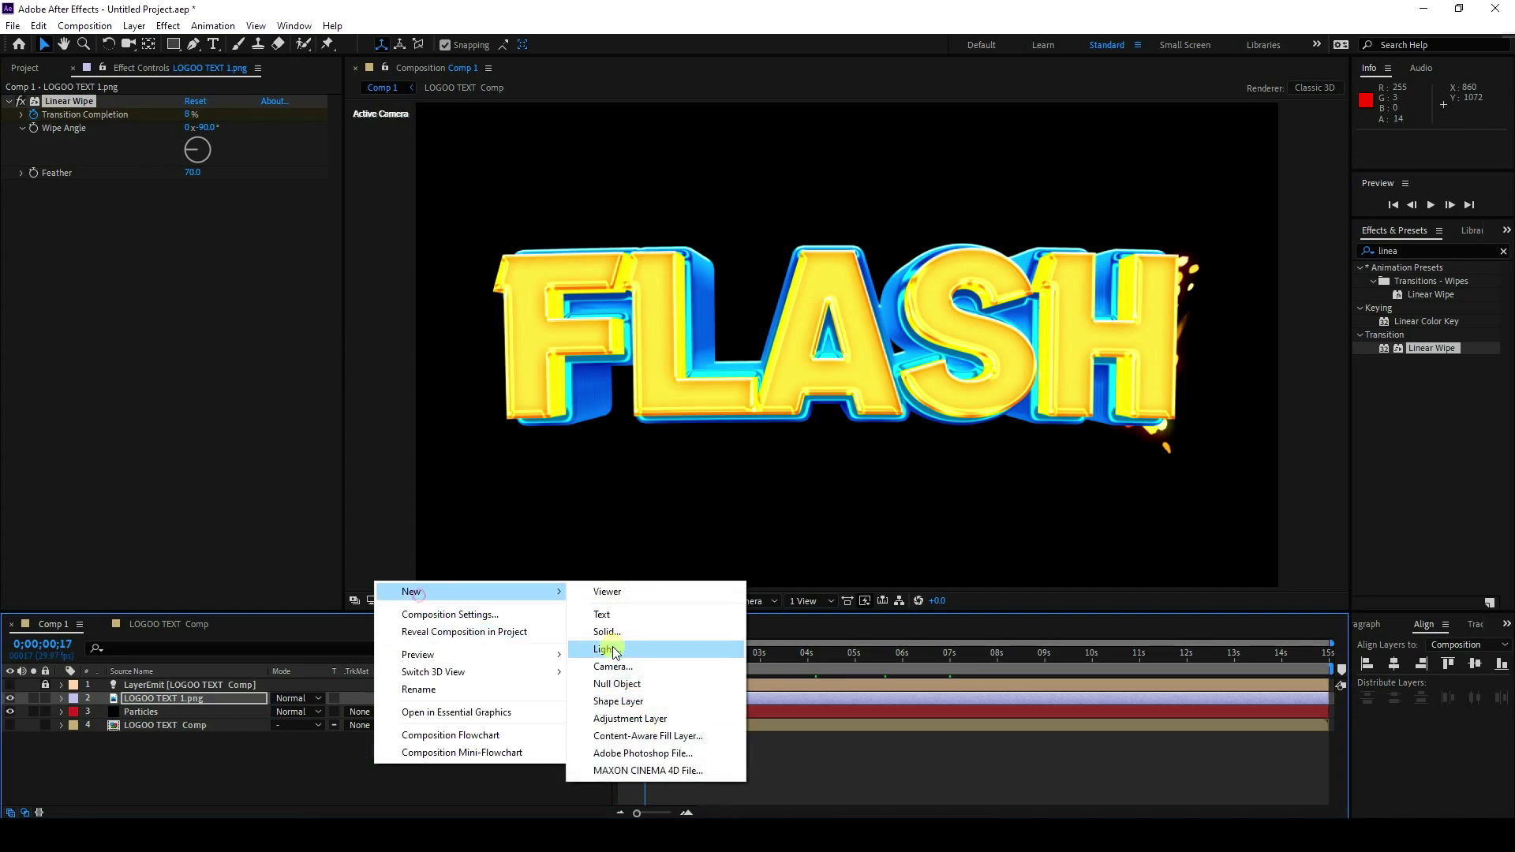
click(607, 632)
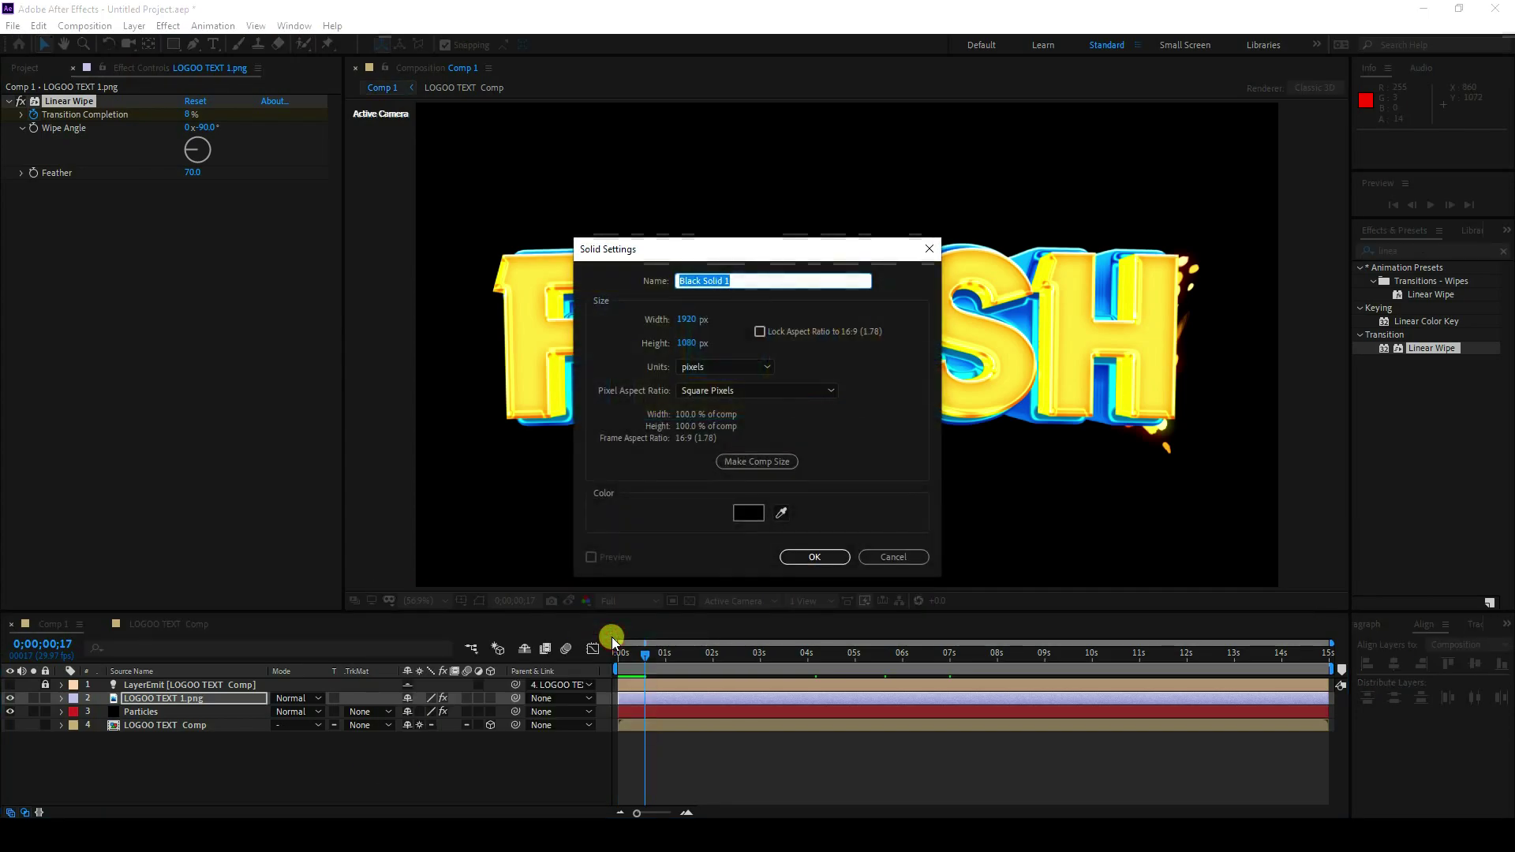
text(BG)
click(824, 568)
drag(174, 686, 197, 782)
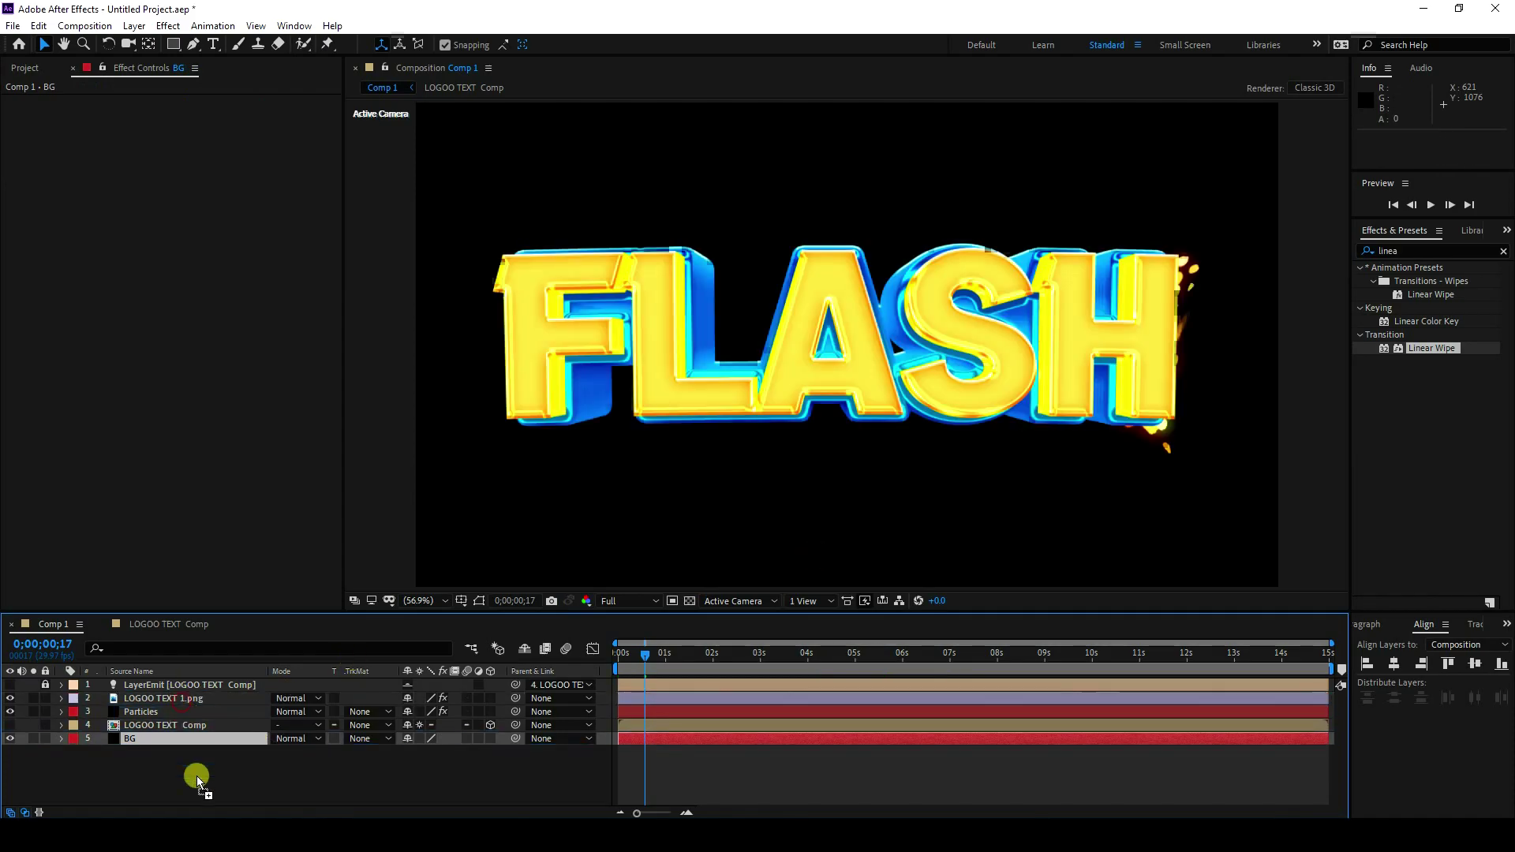
Step: Search Effects & Presets for 'ramp' and apply Gradient Ramp to the BG layer
click(1503, 252)
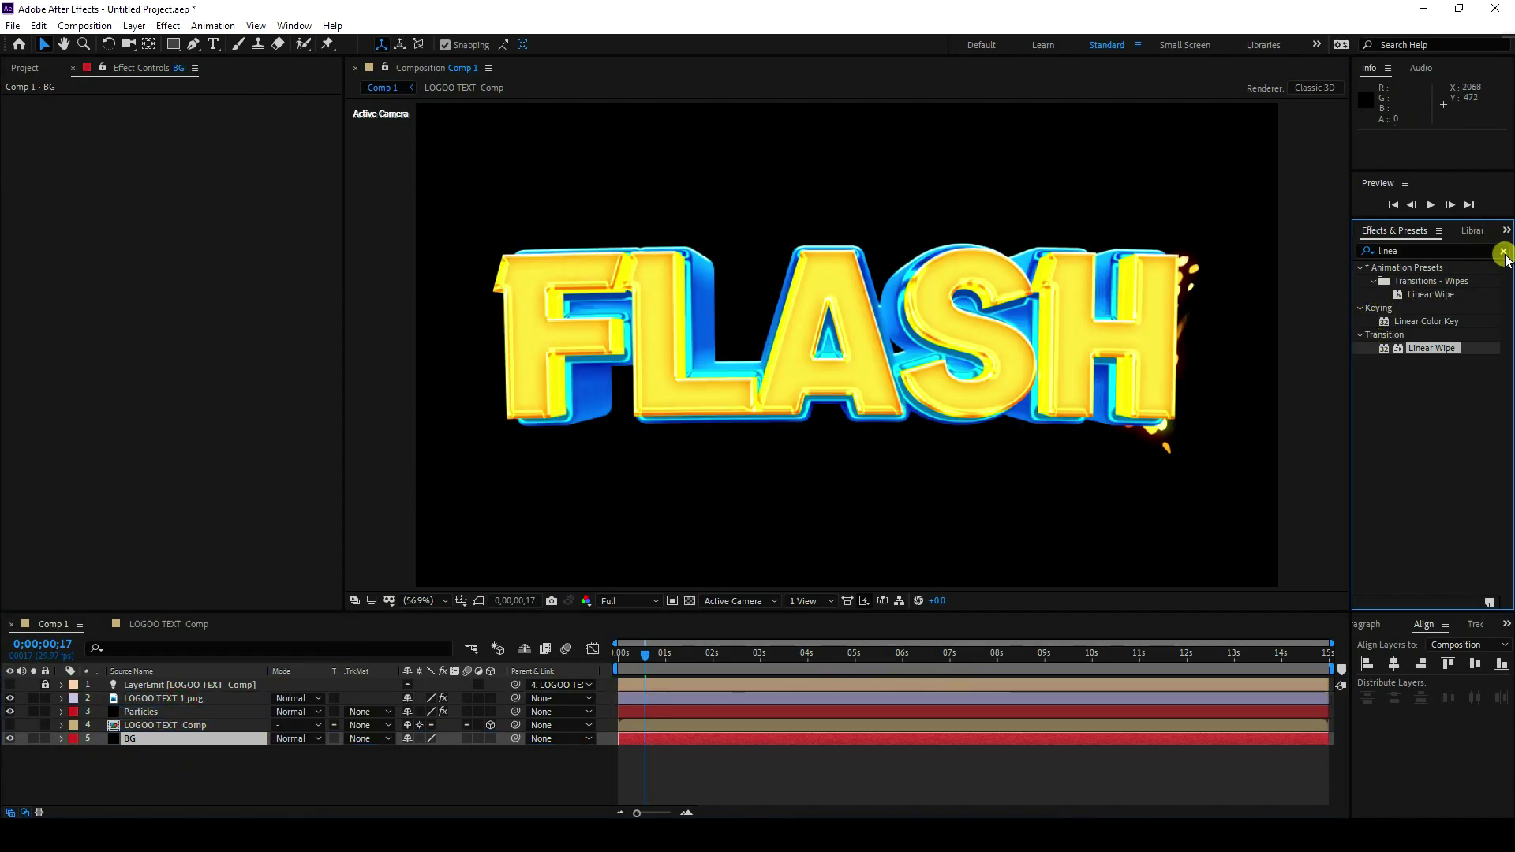
click(1443, 250)
text(ram)
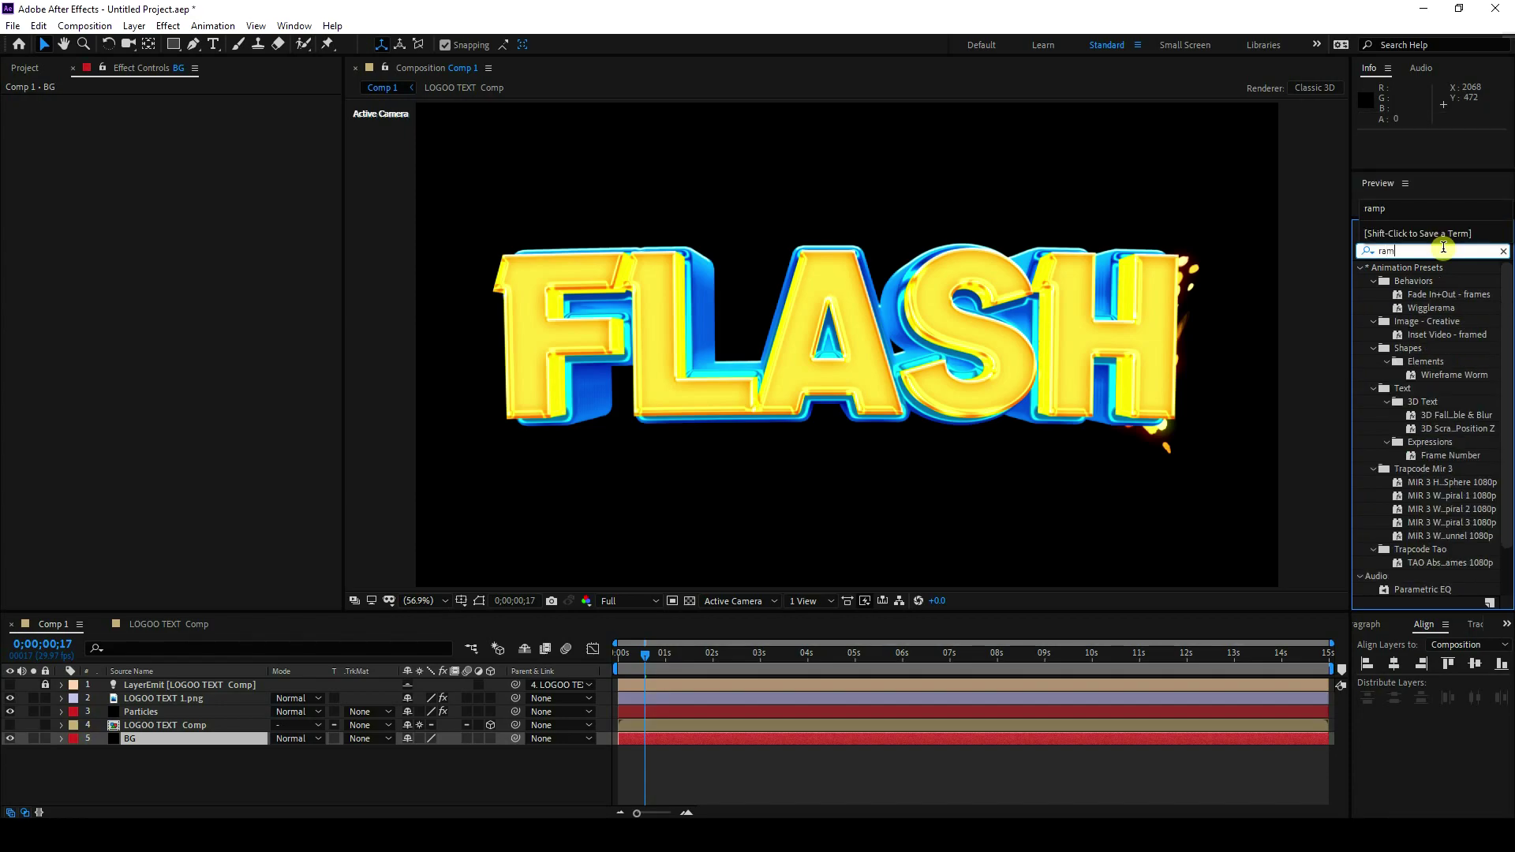
text(p)
click(1446, 306)
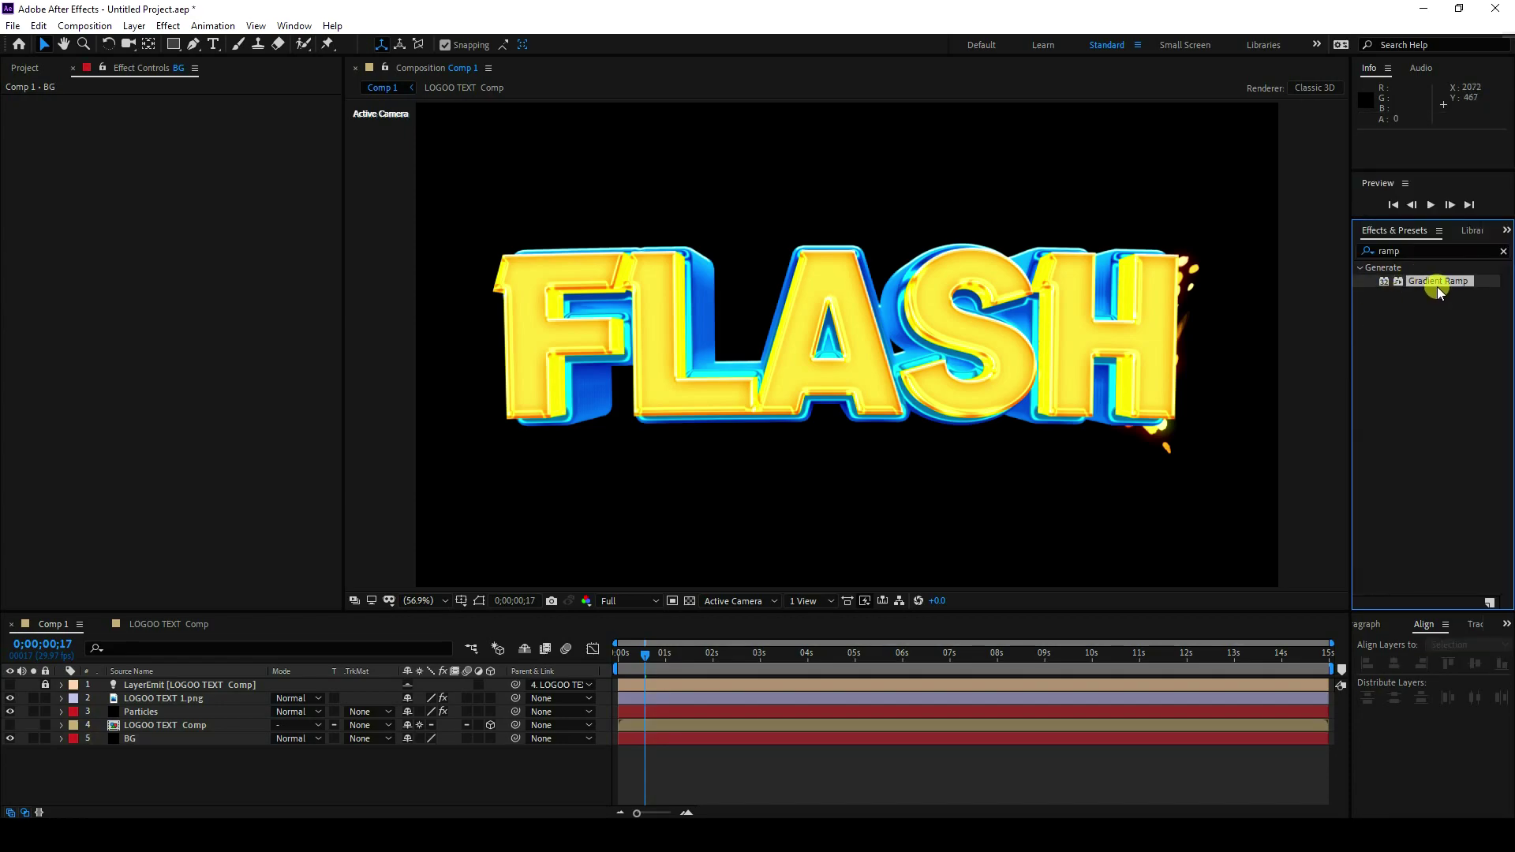
drag(1437, 287, 190, 744)
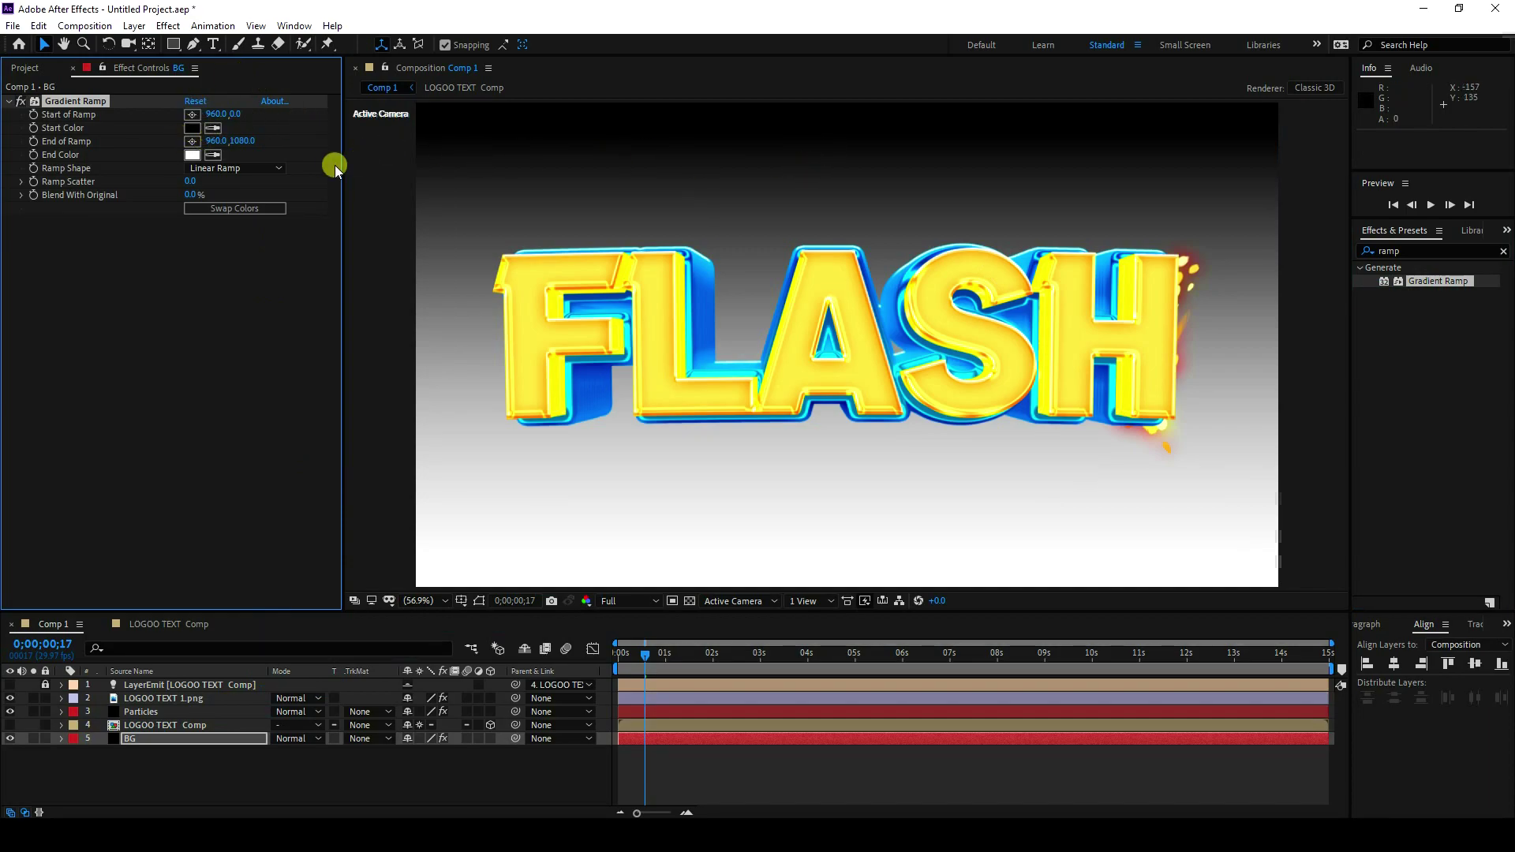
Step: Swap the ramp colours, make the gradient a Radial Ramp and move its centre down
click(236, 208)
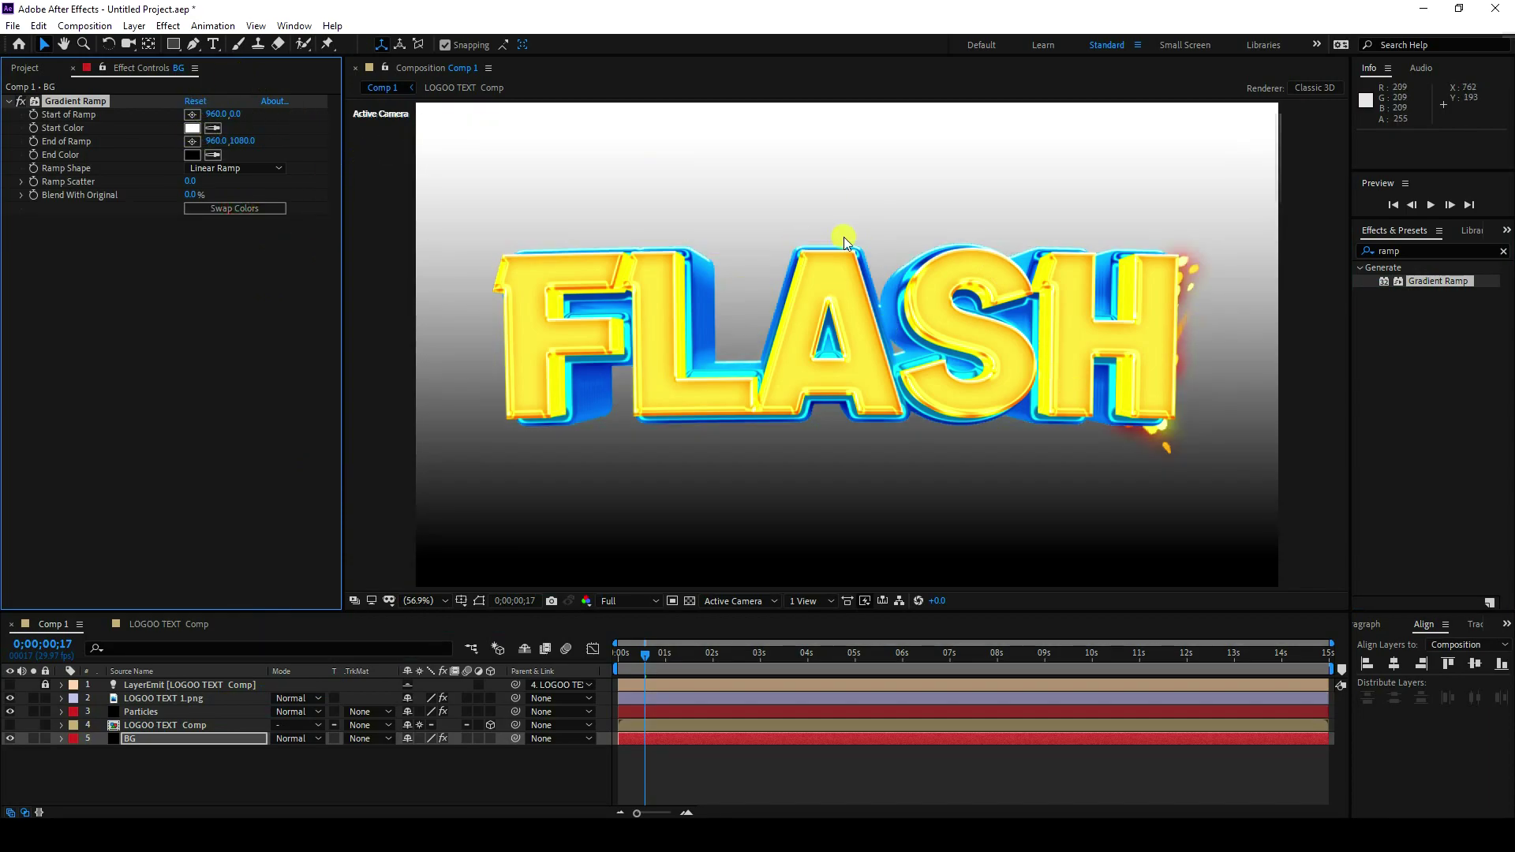
drag(233, 140, 263, 192)
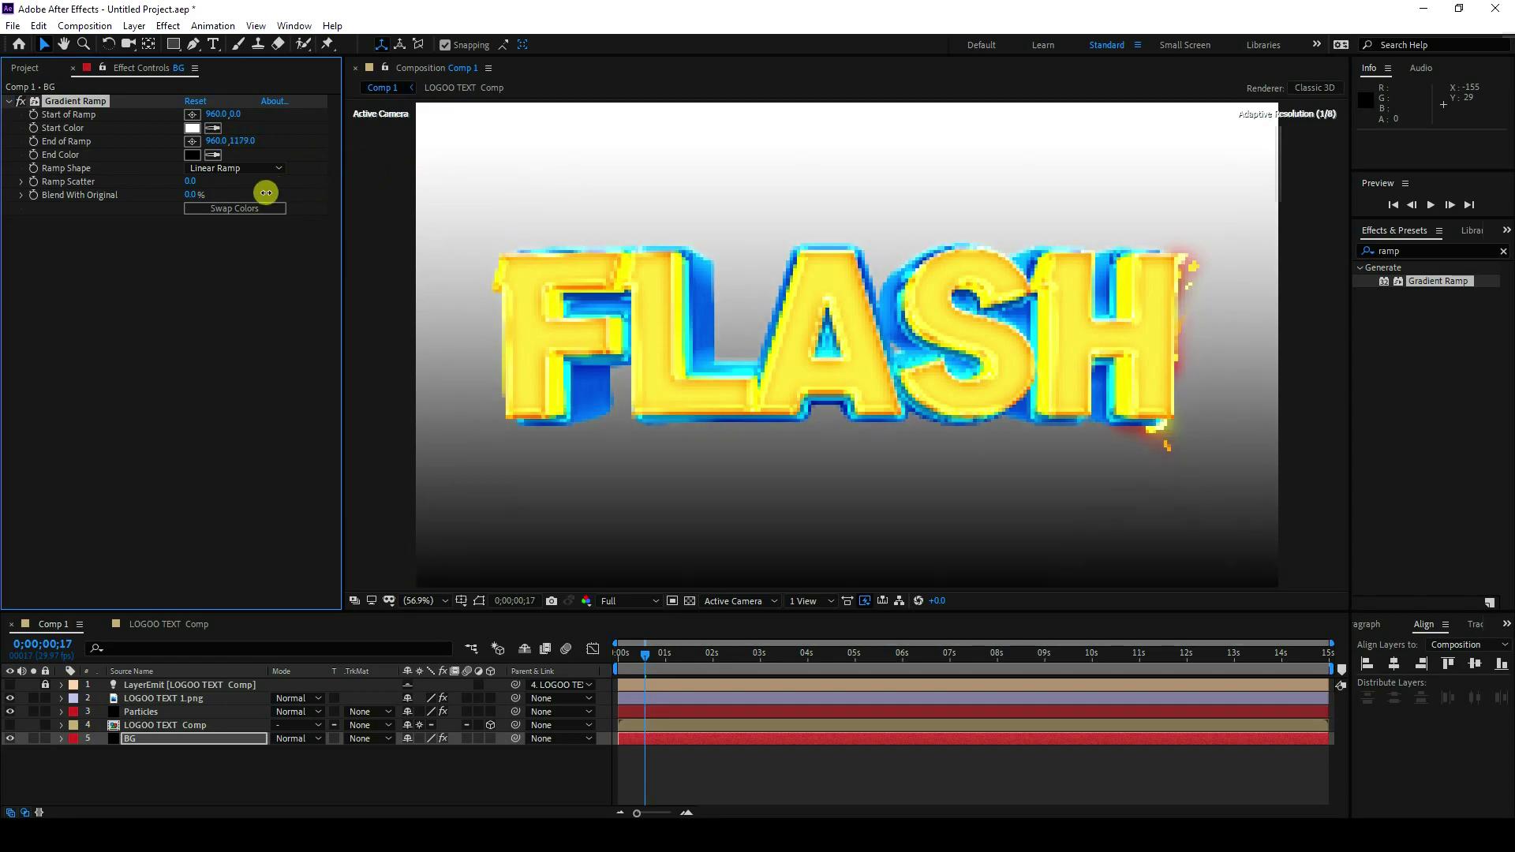
click(221, 168)
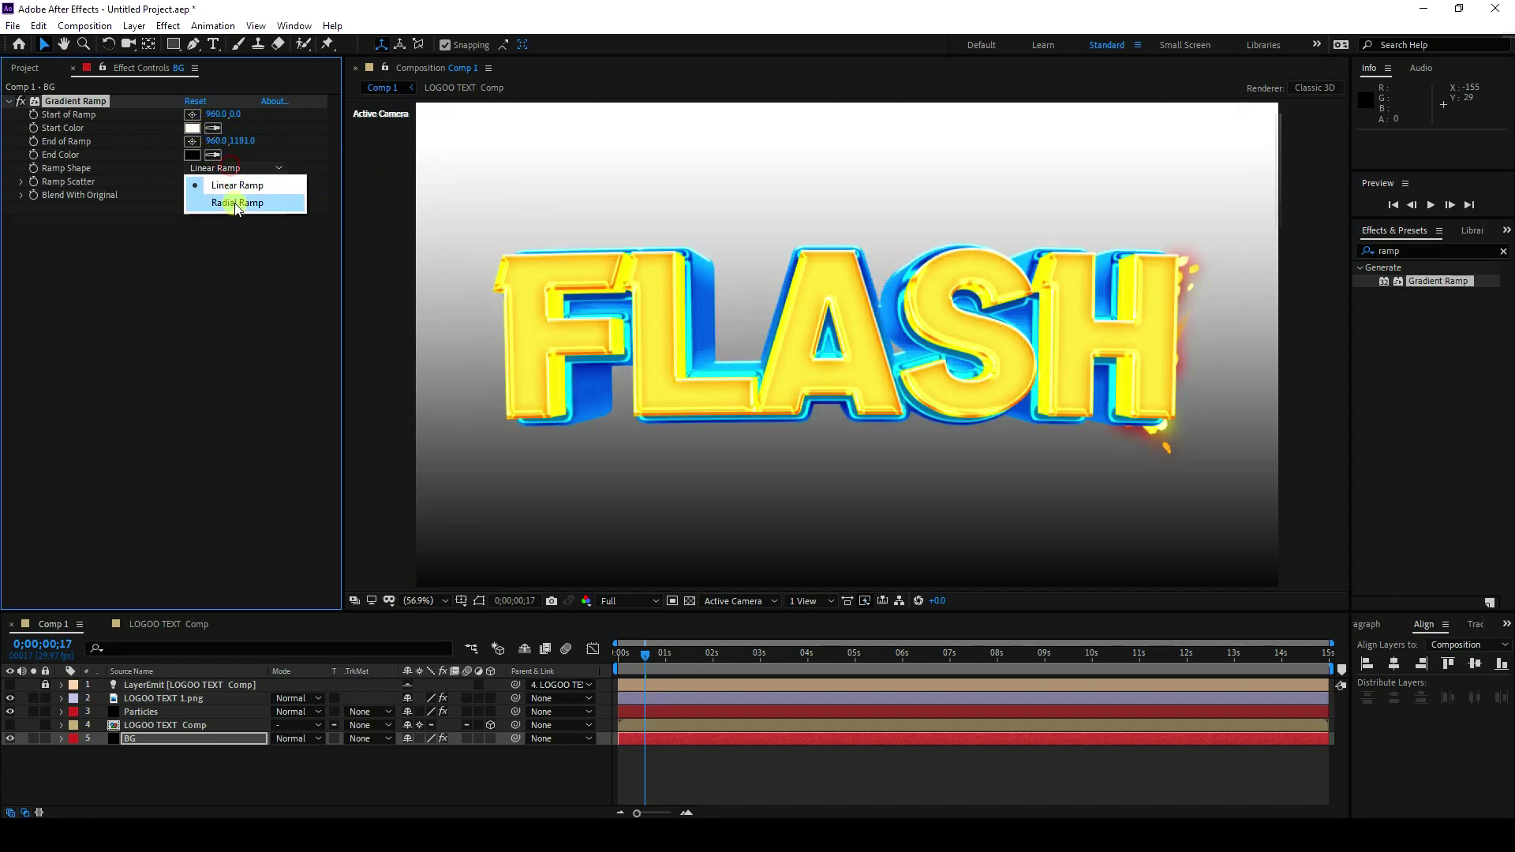
click(237, 202)
scroll(820, 346, down, 1)
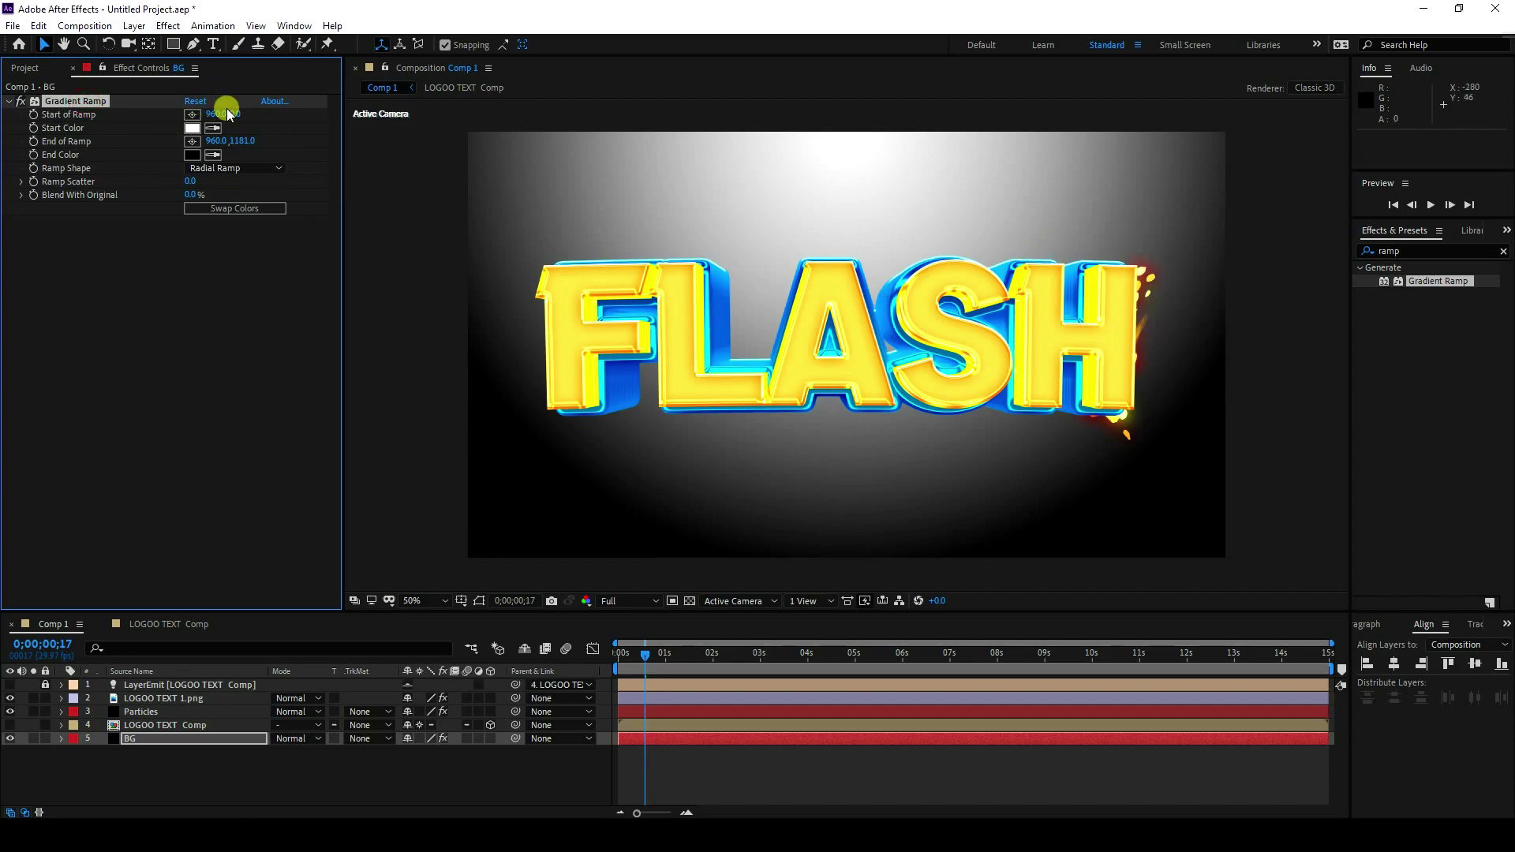
drag(238, 114, 528, 205)
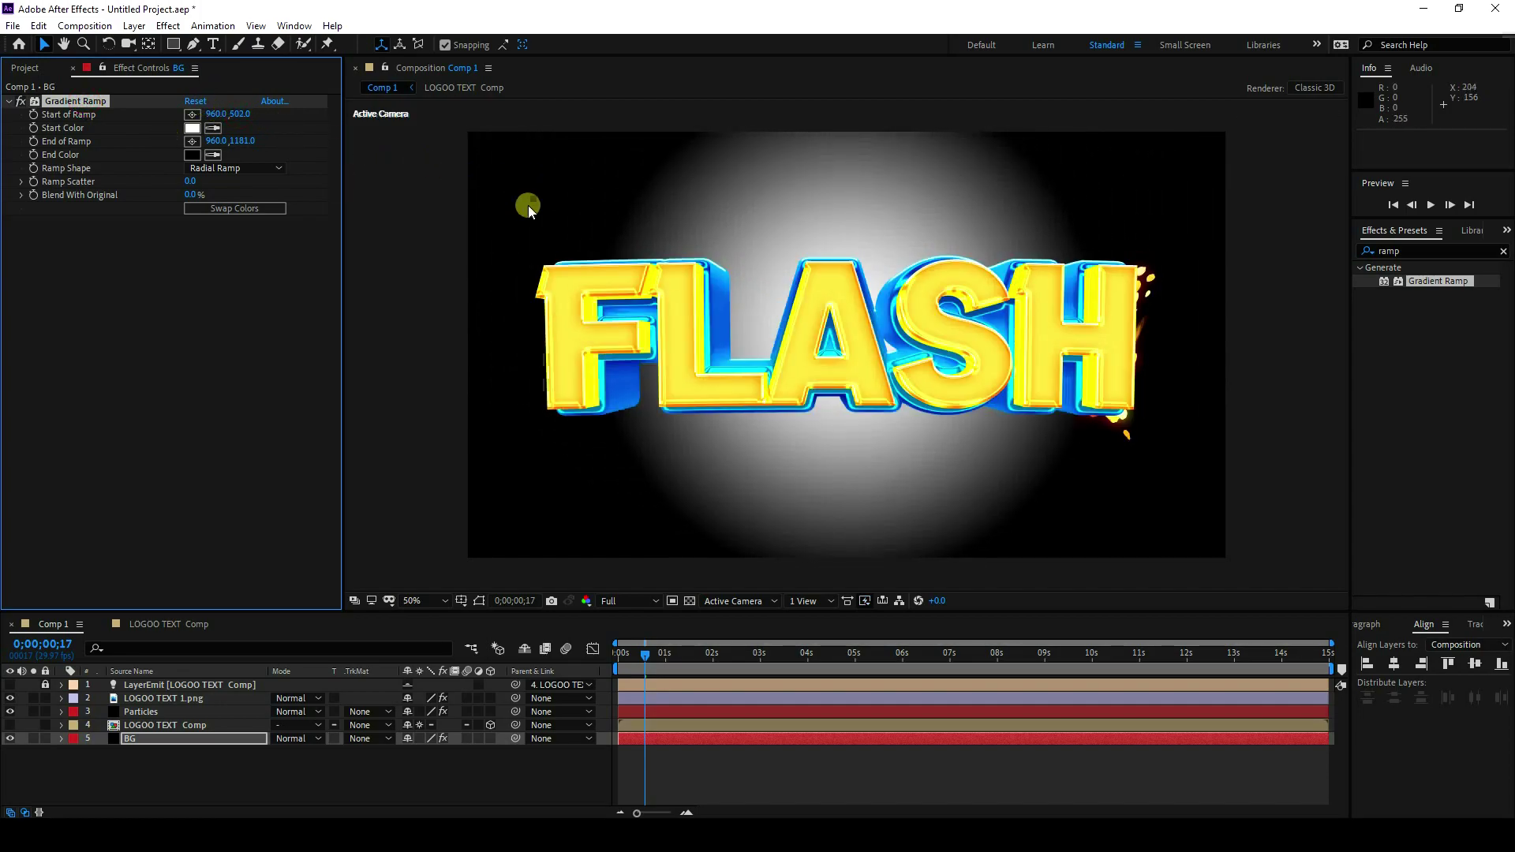
Step: Set the gradient's End Color to a very dark, near-black blue
click(195, 155)
drag(762, 501, 778, 514)
click(793, 393)
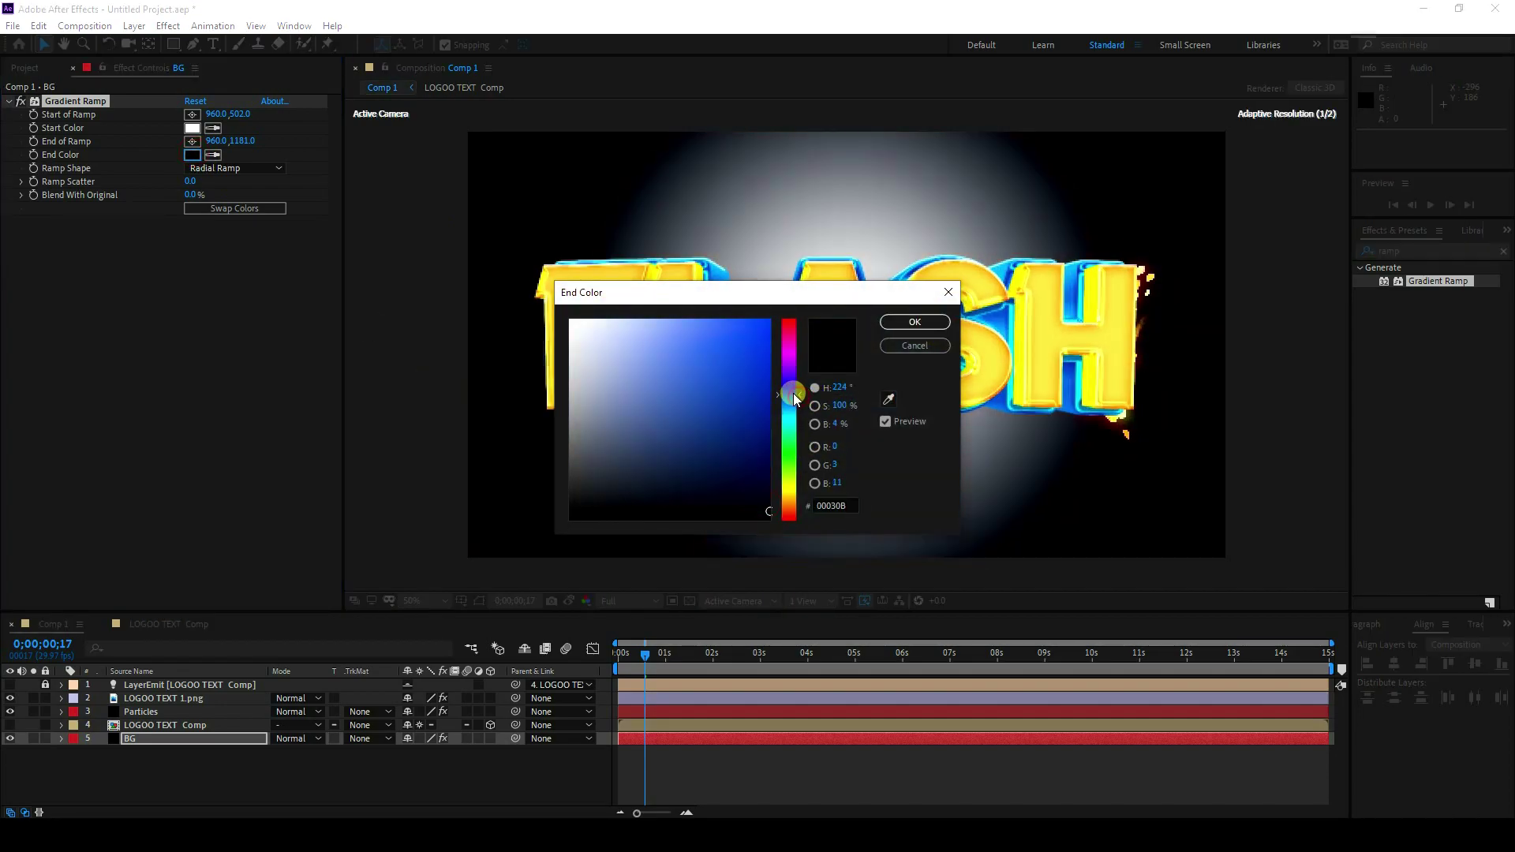
click(914, 322)
Step: Set the Start Color to saturated blue 0034DF and widen the ramp's reach toward 960,1657
click(191, 129)
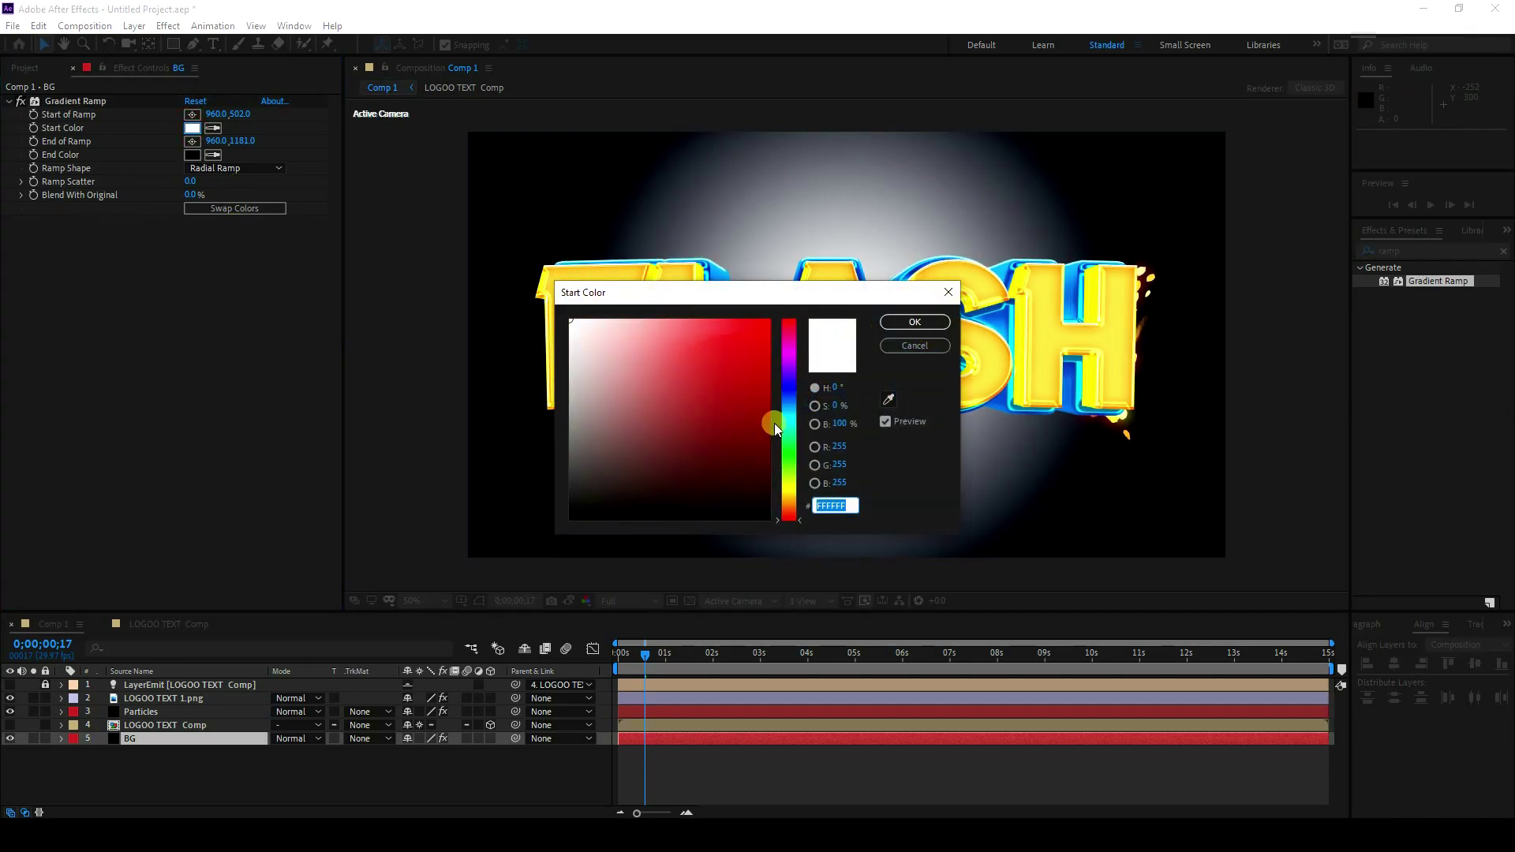
drag(792, 385, 802, 345)
click(754, 404)
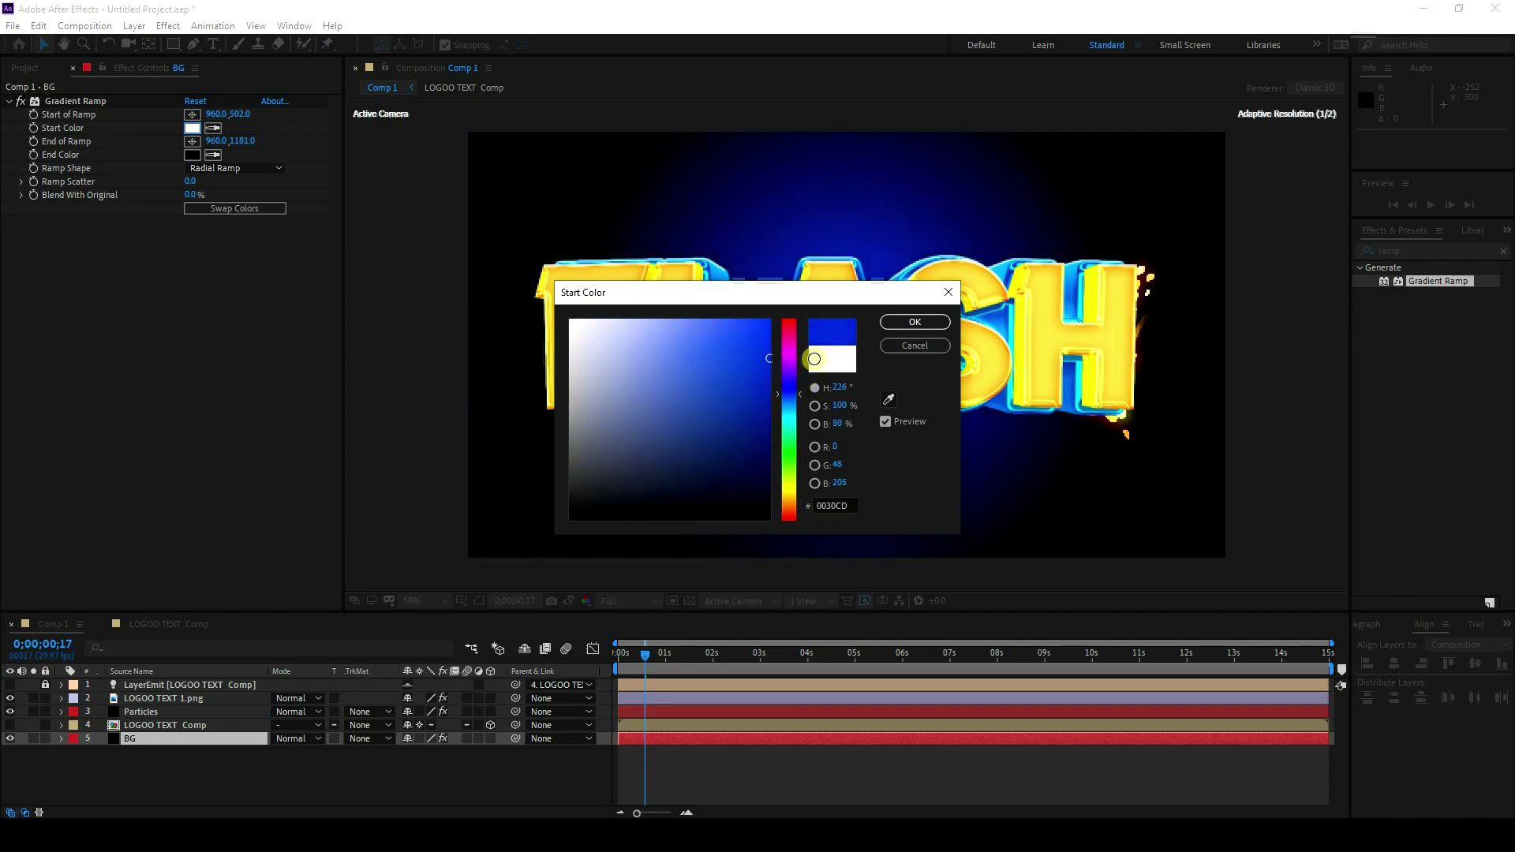
click(890, 321)
drag(247, 141, 557, 388)
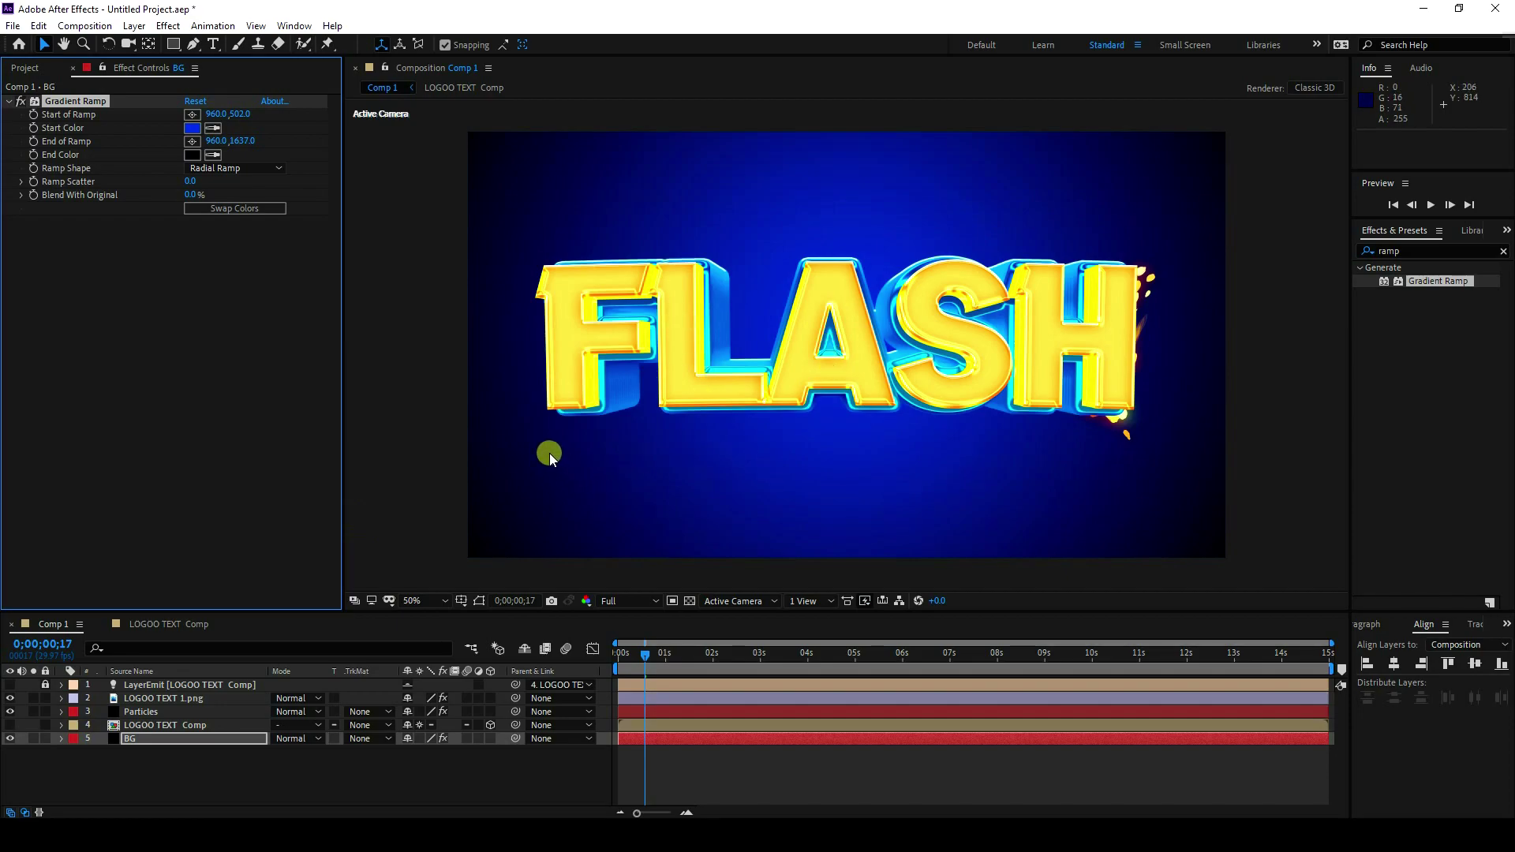
Step: Deselect the Gradient Ramp effect and move the playhead to 0;00;05;12
right_click(252, 762)
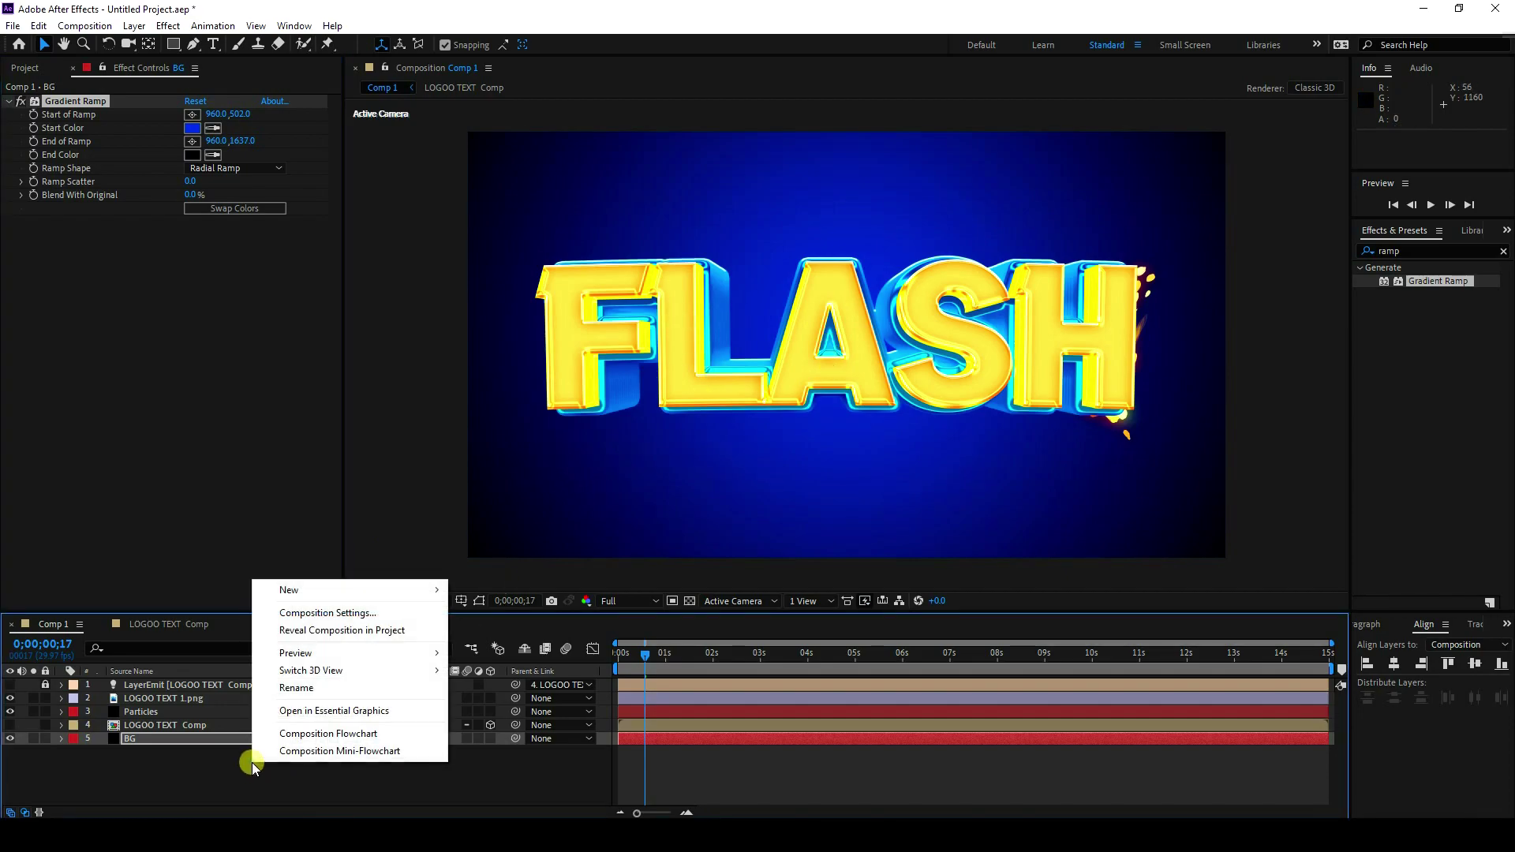
click(301, 581)
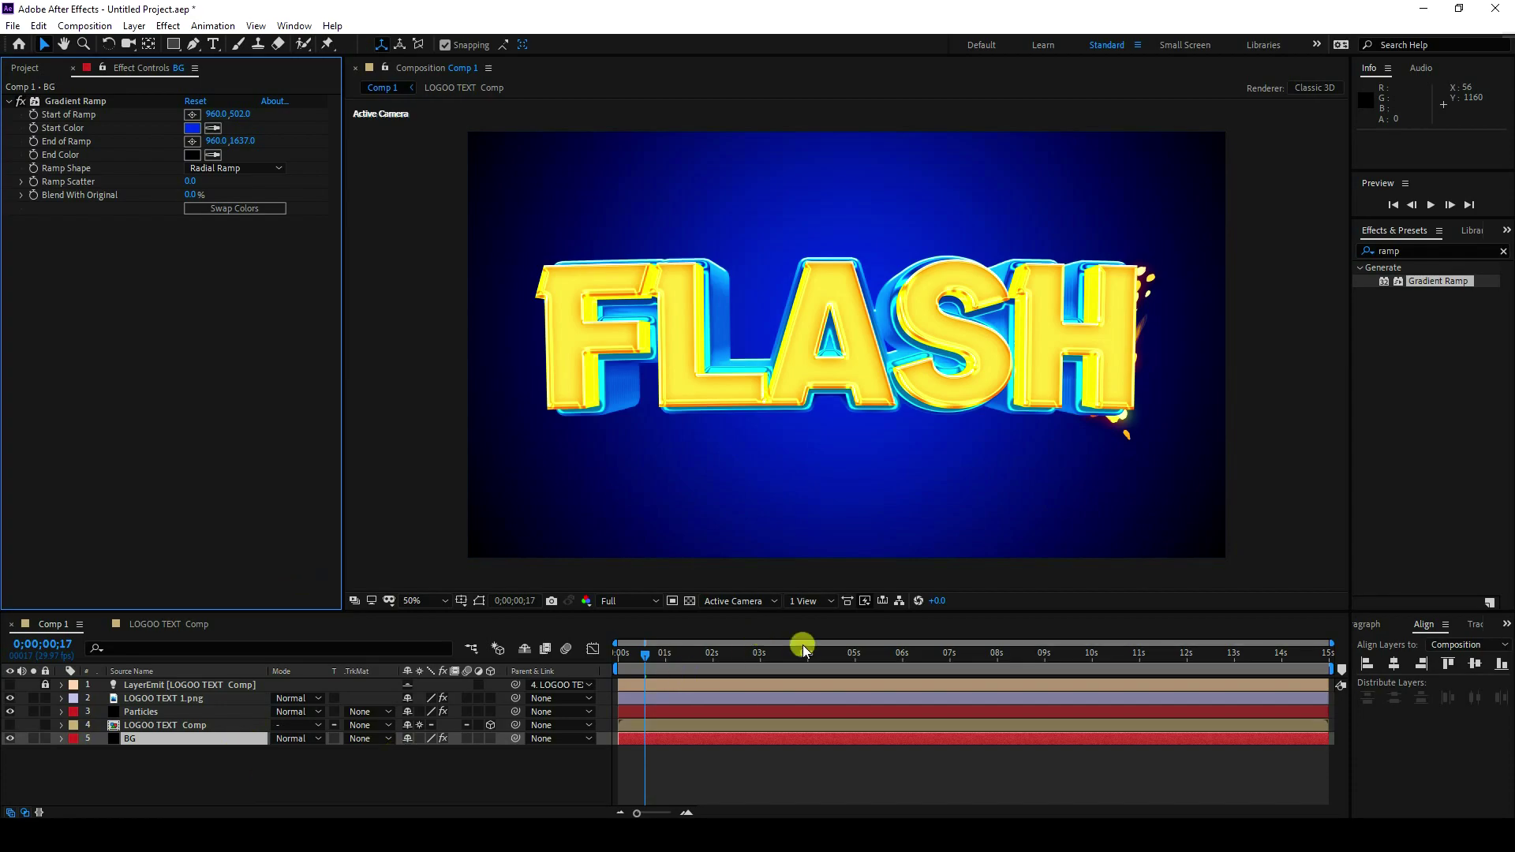
drag(871, 652, 874, 652)
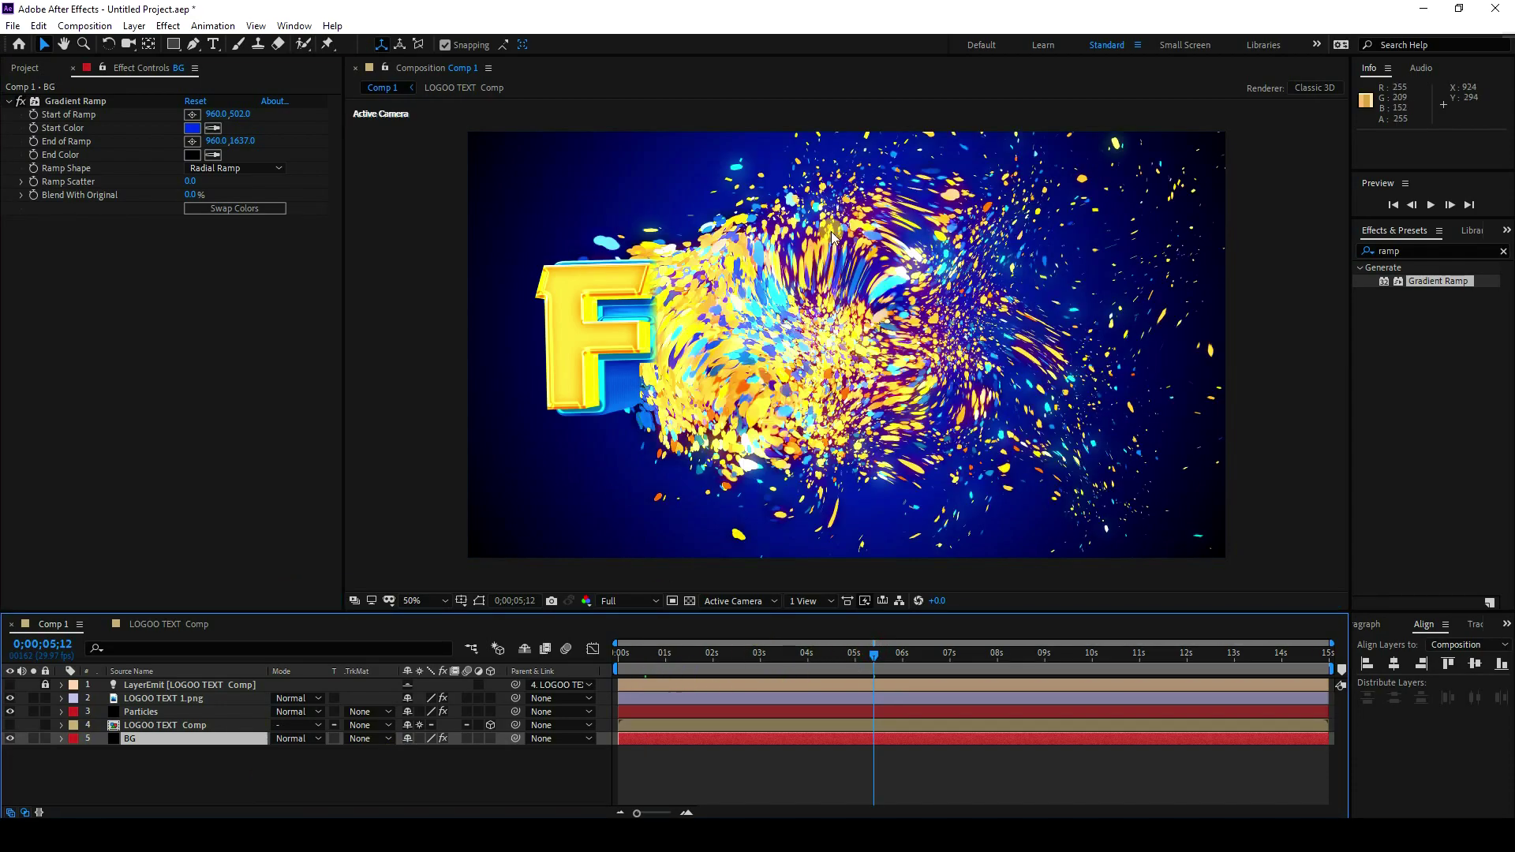
Step: Create a new black solid named LIGHT above the BG layer
right_click(306, 774)
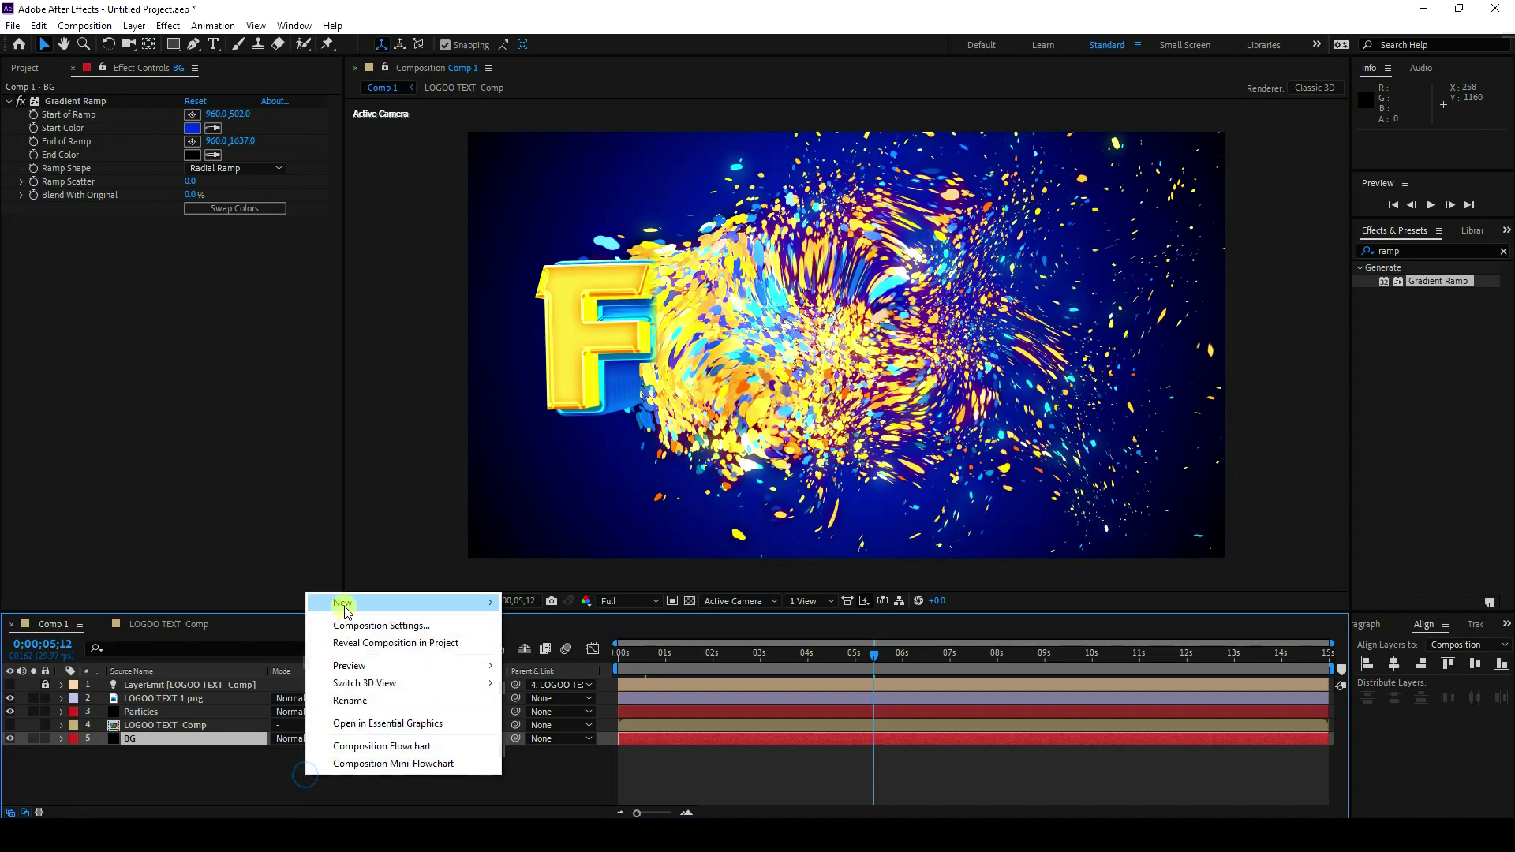
mouse_move(345, 611)
click(575, 544)
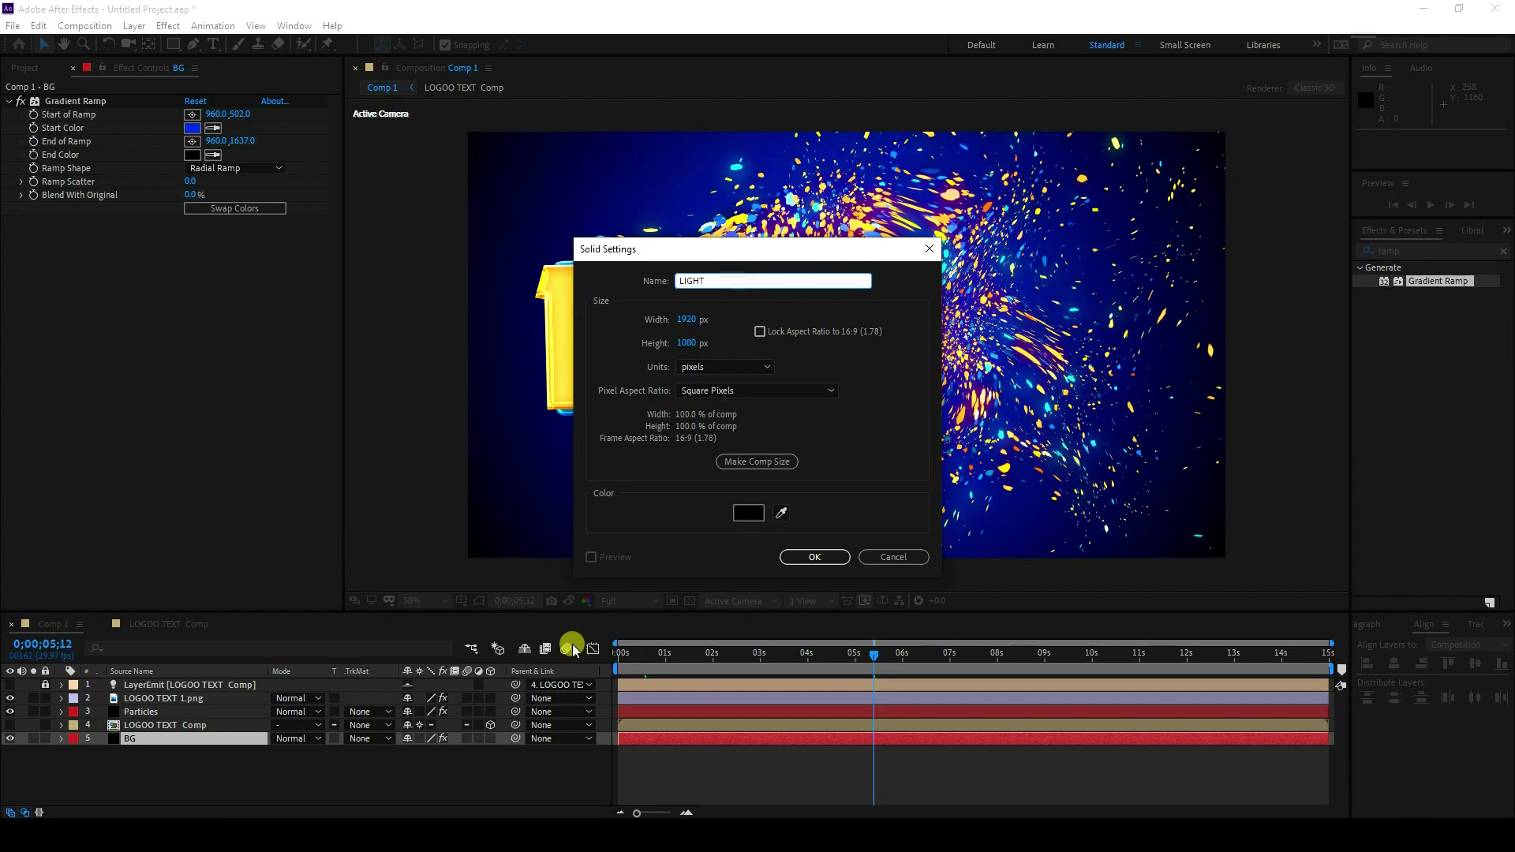
click(803, 557)
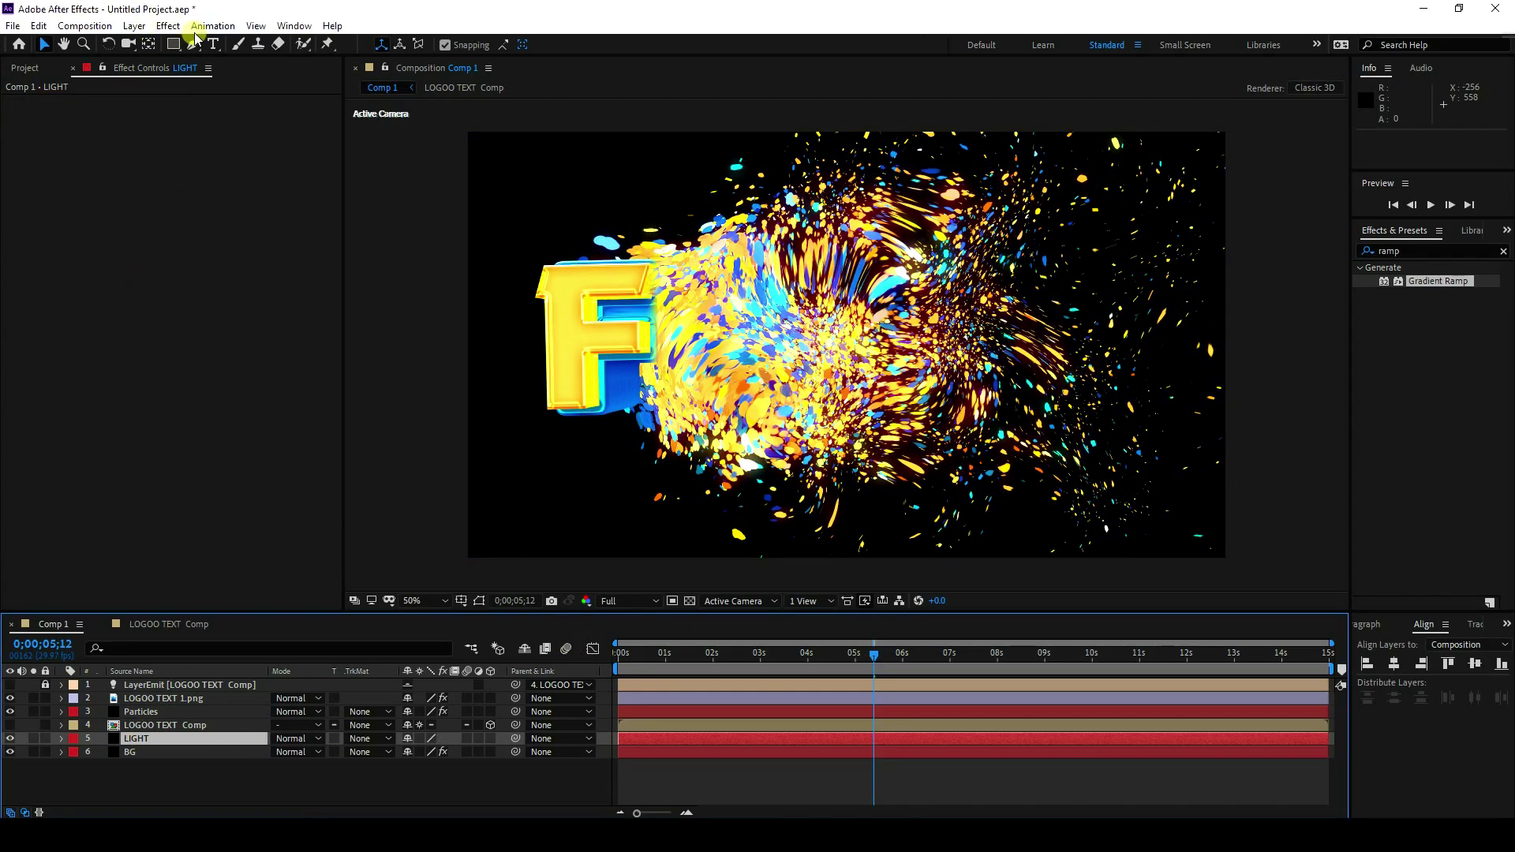
click(166, 30)
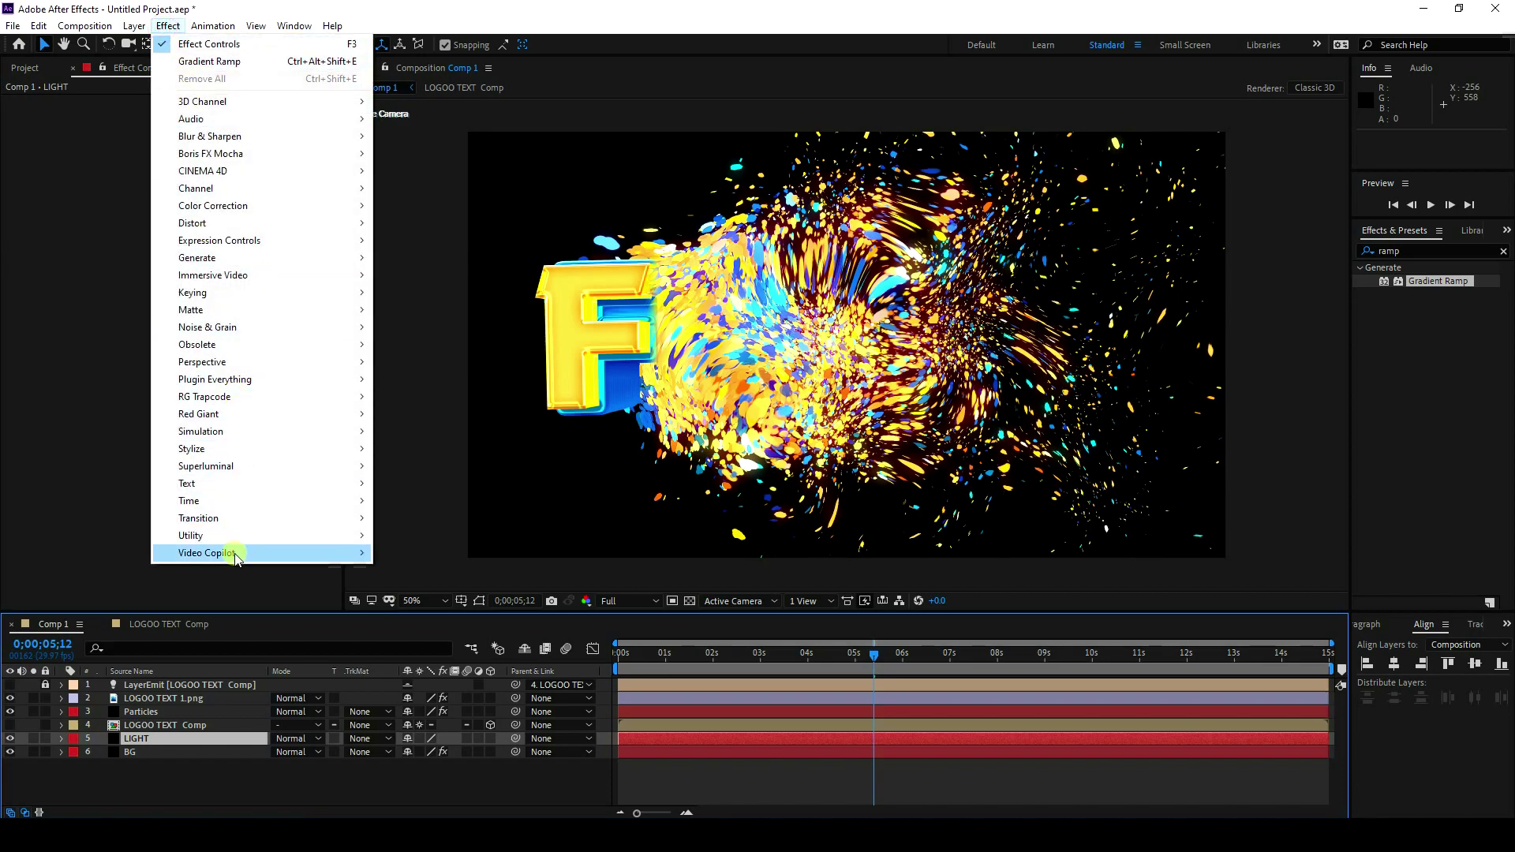
Step: Apply Optical Flares to the LIGHT layer and open its Options window full screen
mouse_move(328, 552)
click(415, 570)
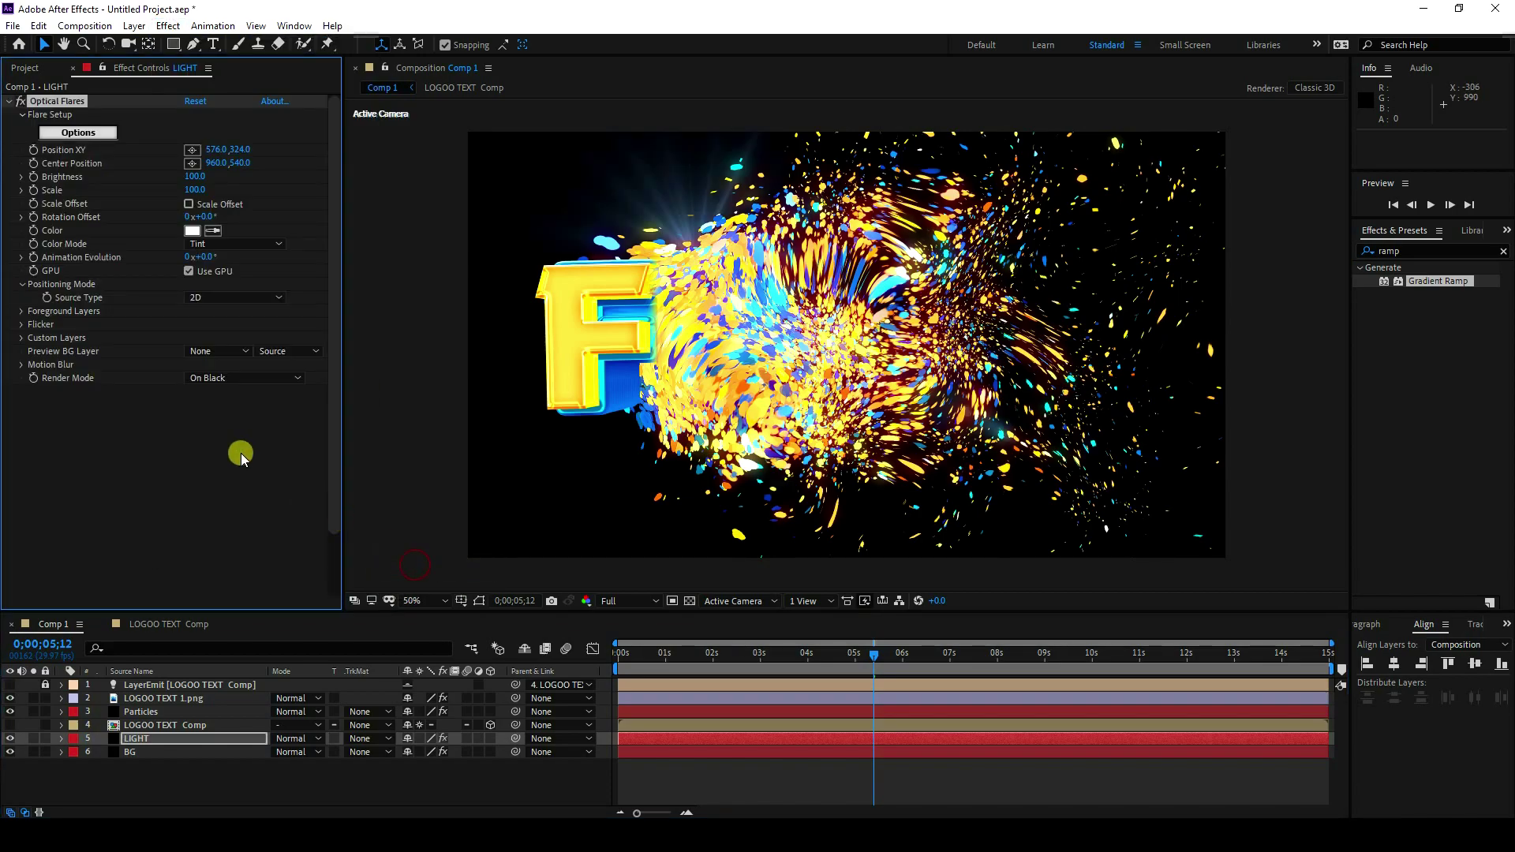
click(68, 133)
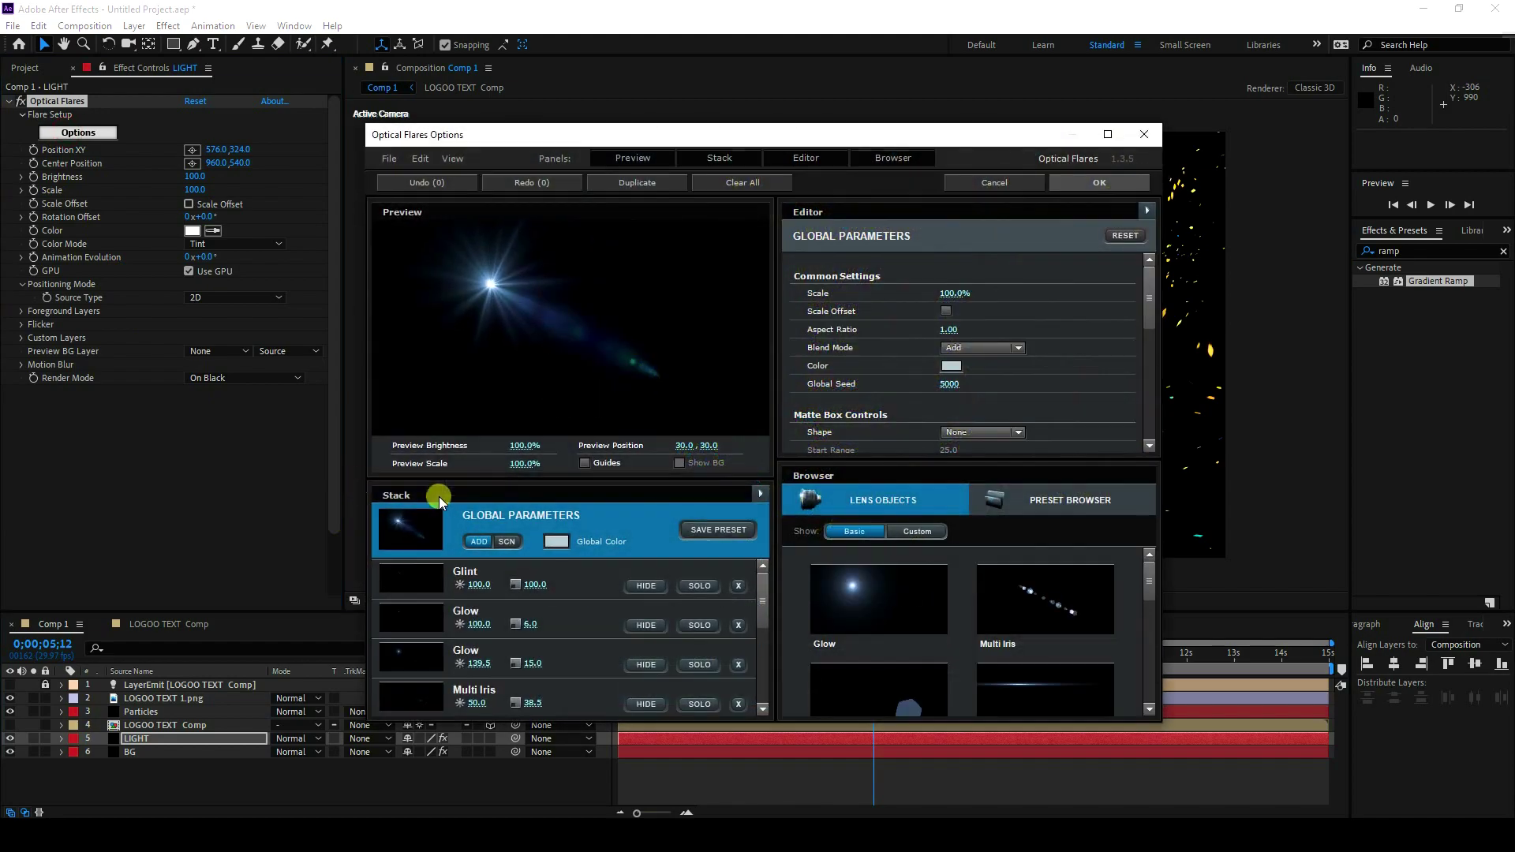
click(1105, 135)
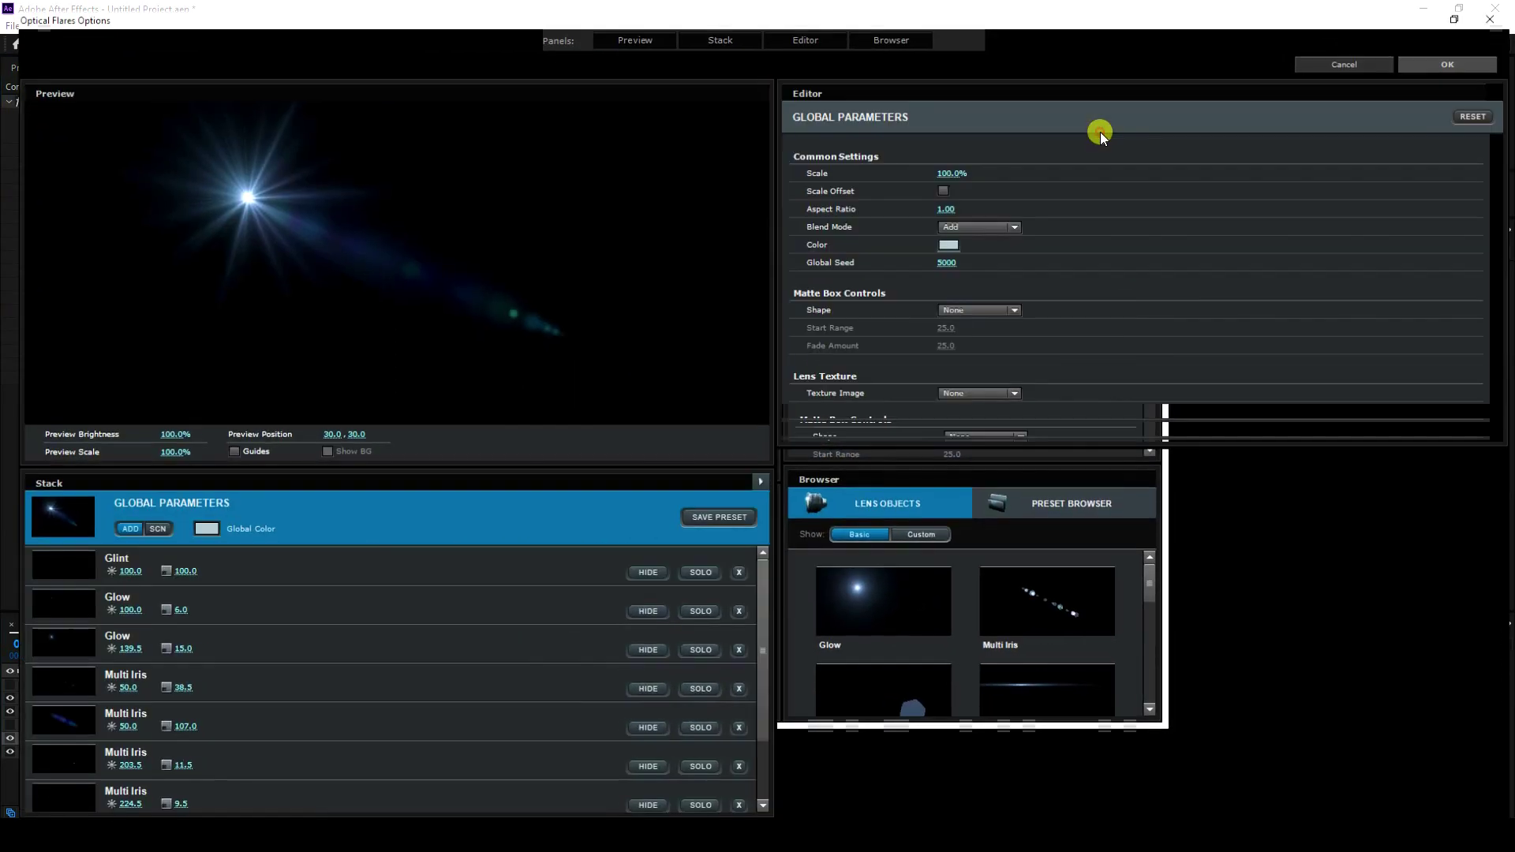
Step: Load the Grunge Blue preset from the Pro_Presets 1 folder in the Preset Browser
click(1188, 484)
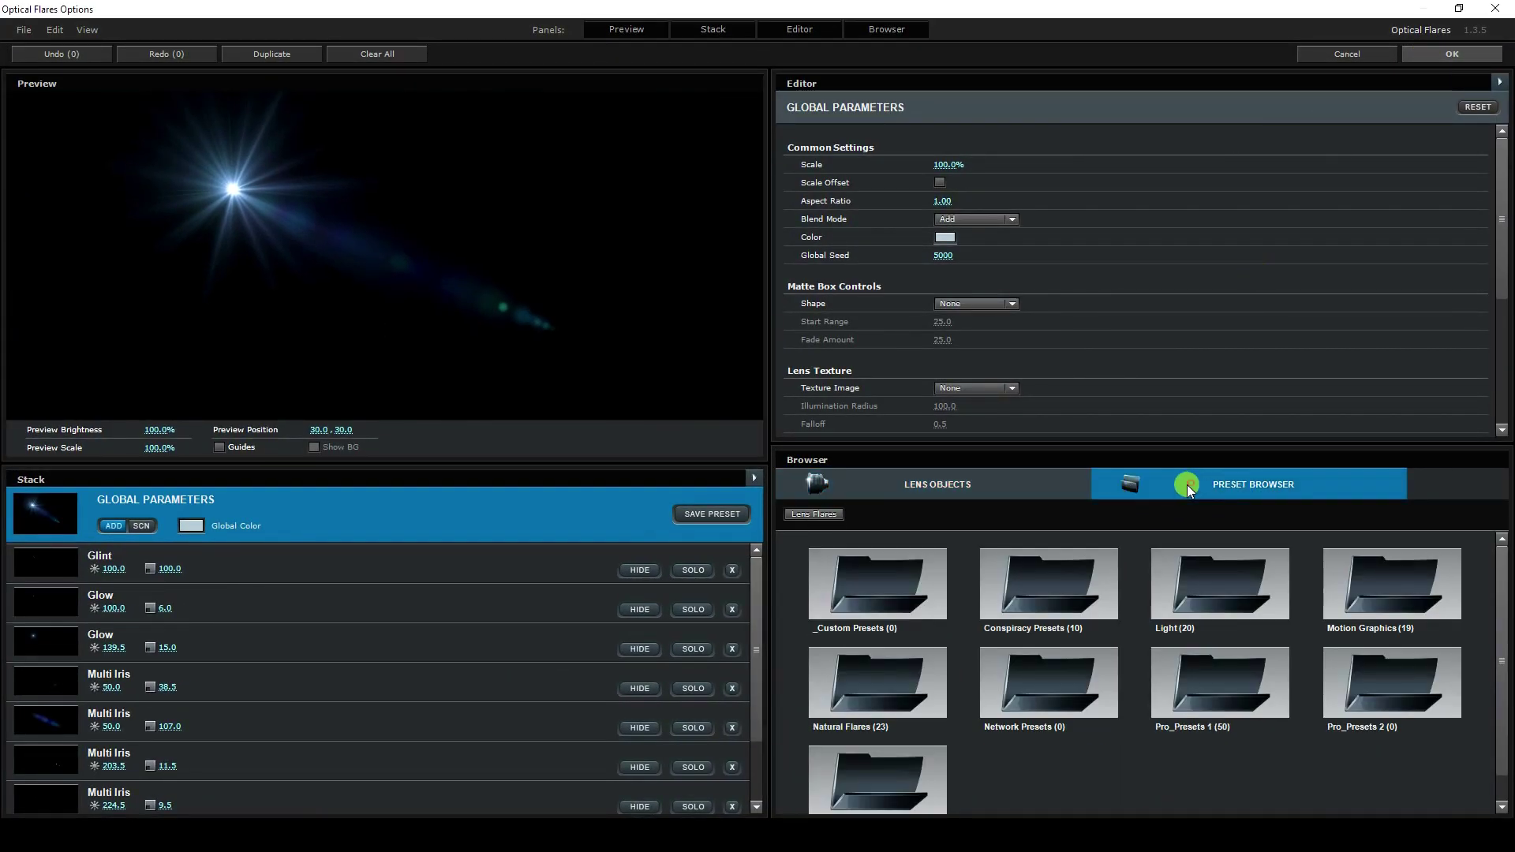
click(1209, 691)
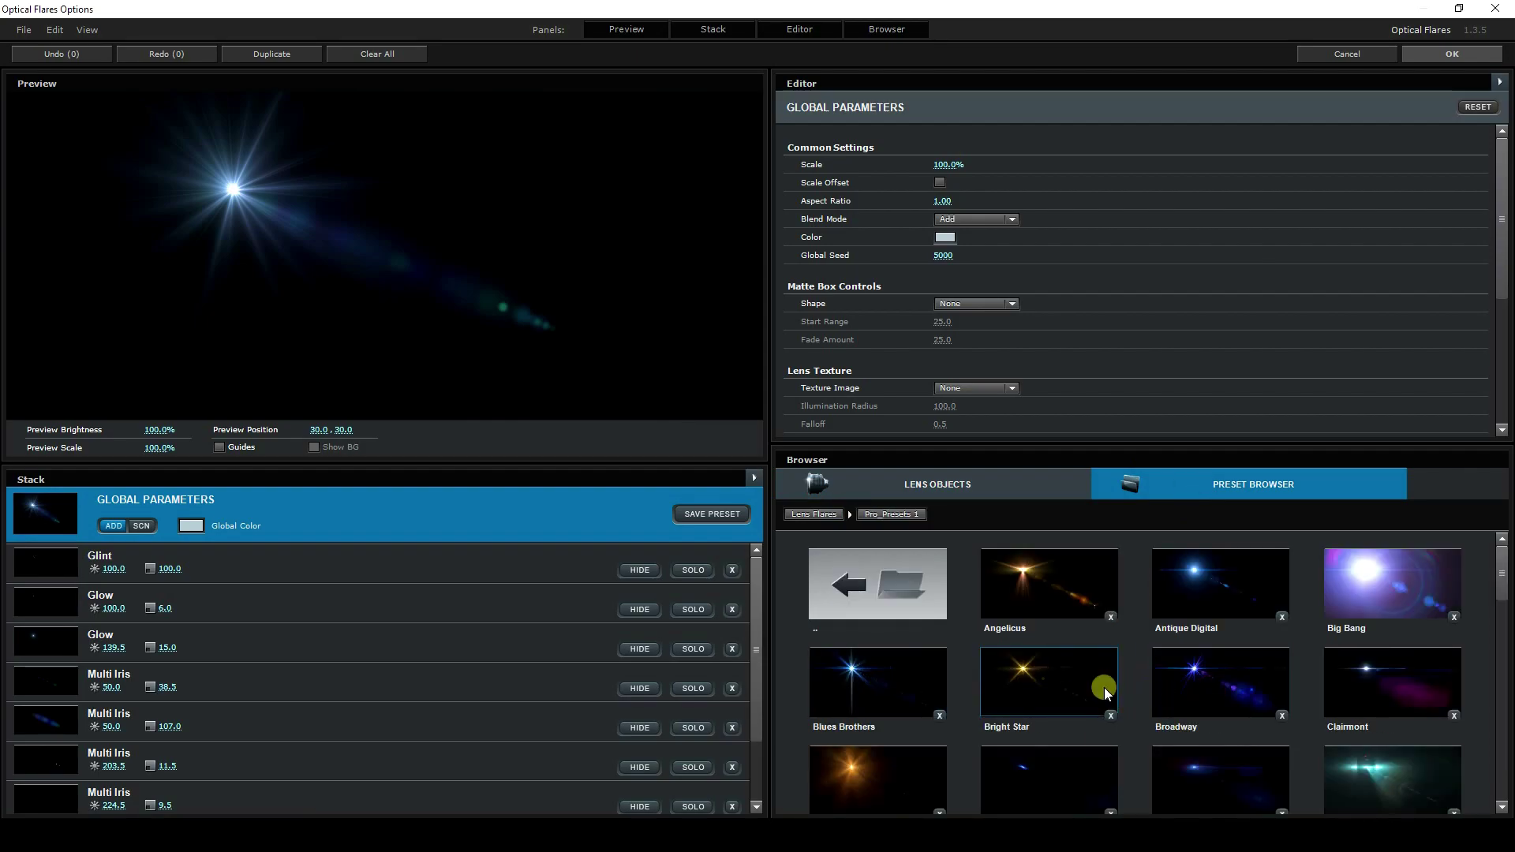
scroll(1106, 689, down, 3)
scroll(1152, 691, down, 4)
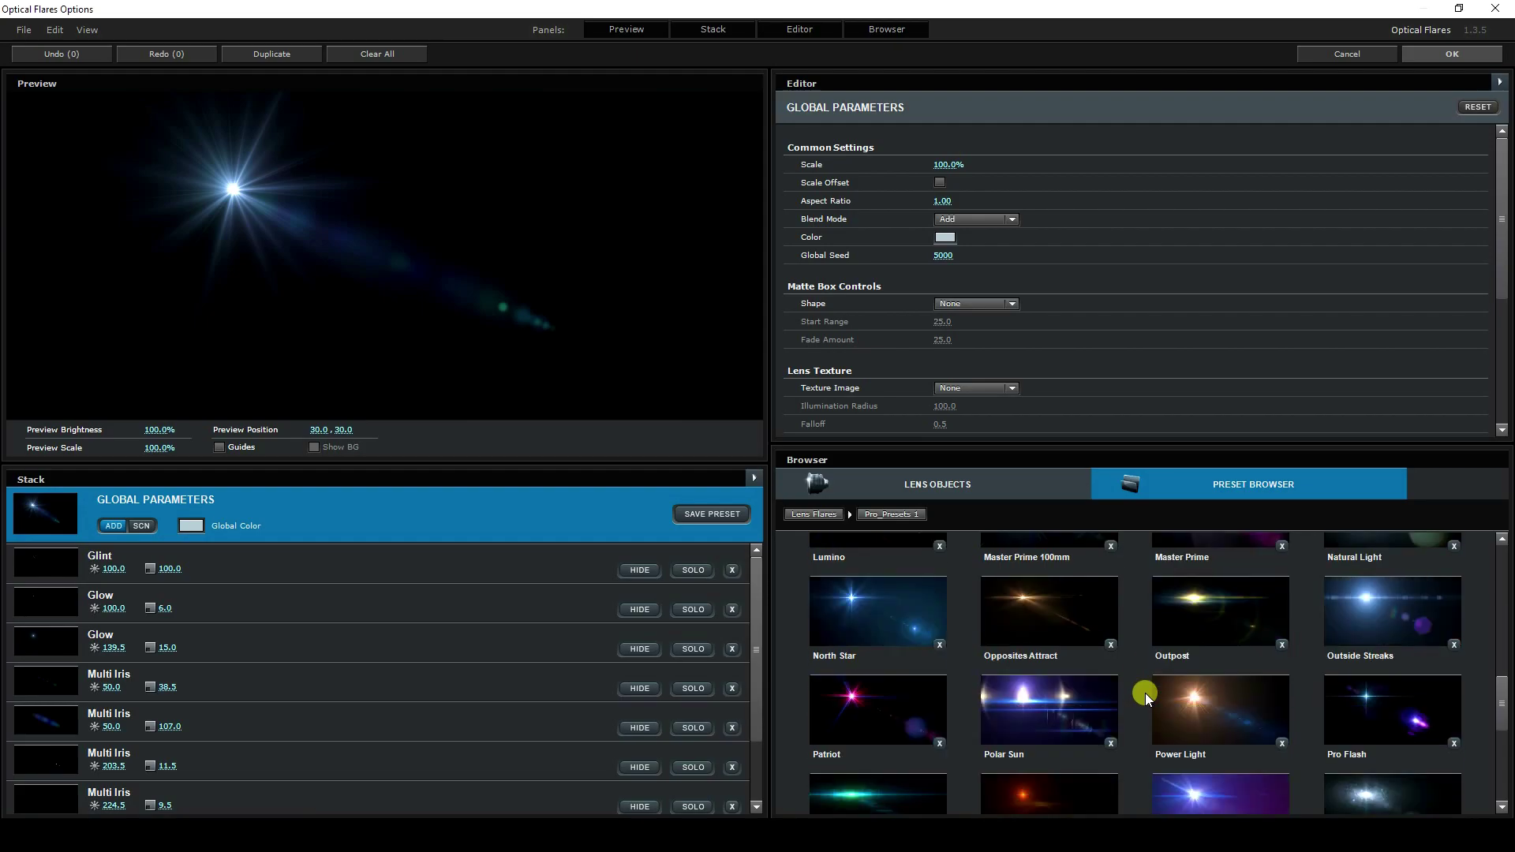
scroll(1146, 678, down, 5)
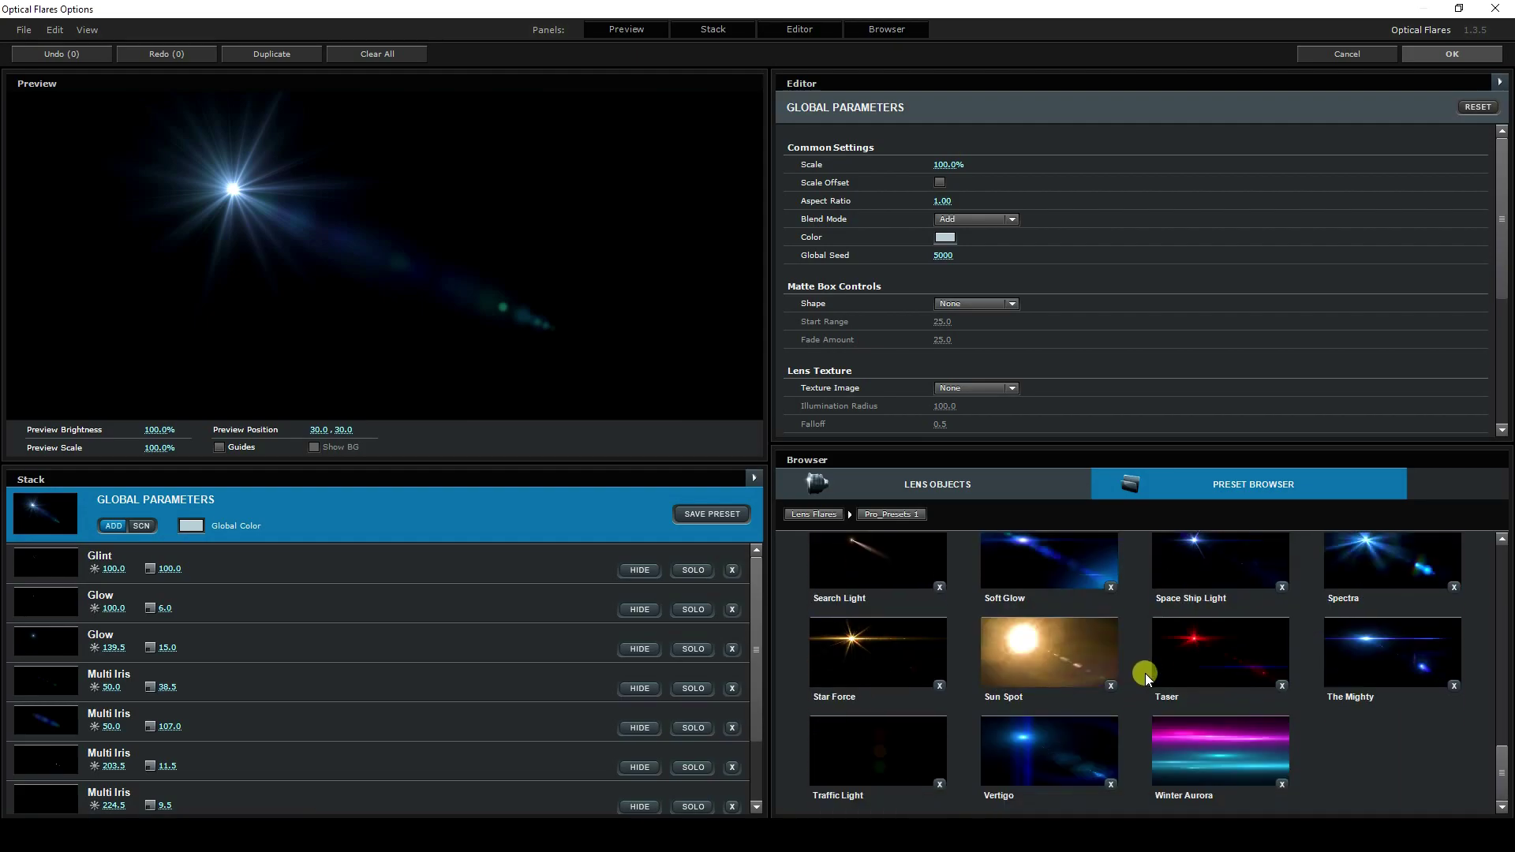
scroll(1144, 674, up, 5)
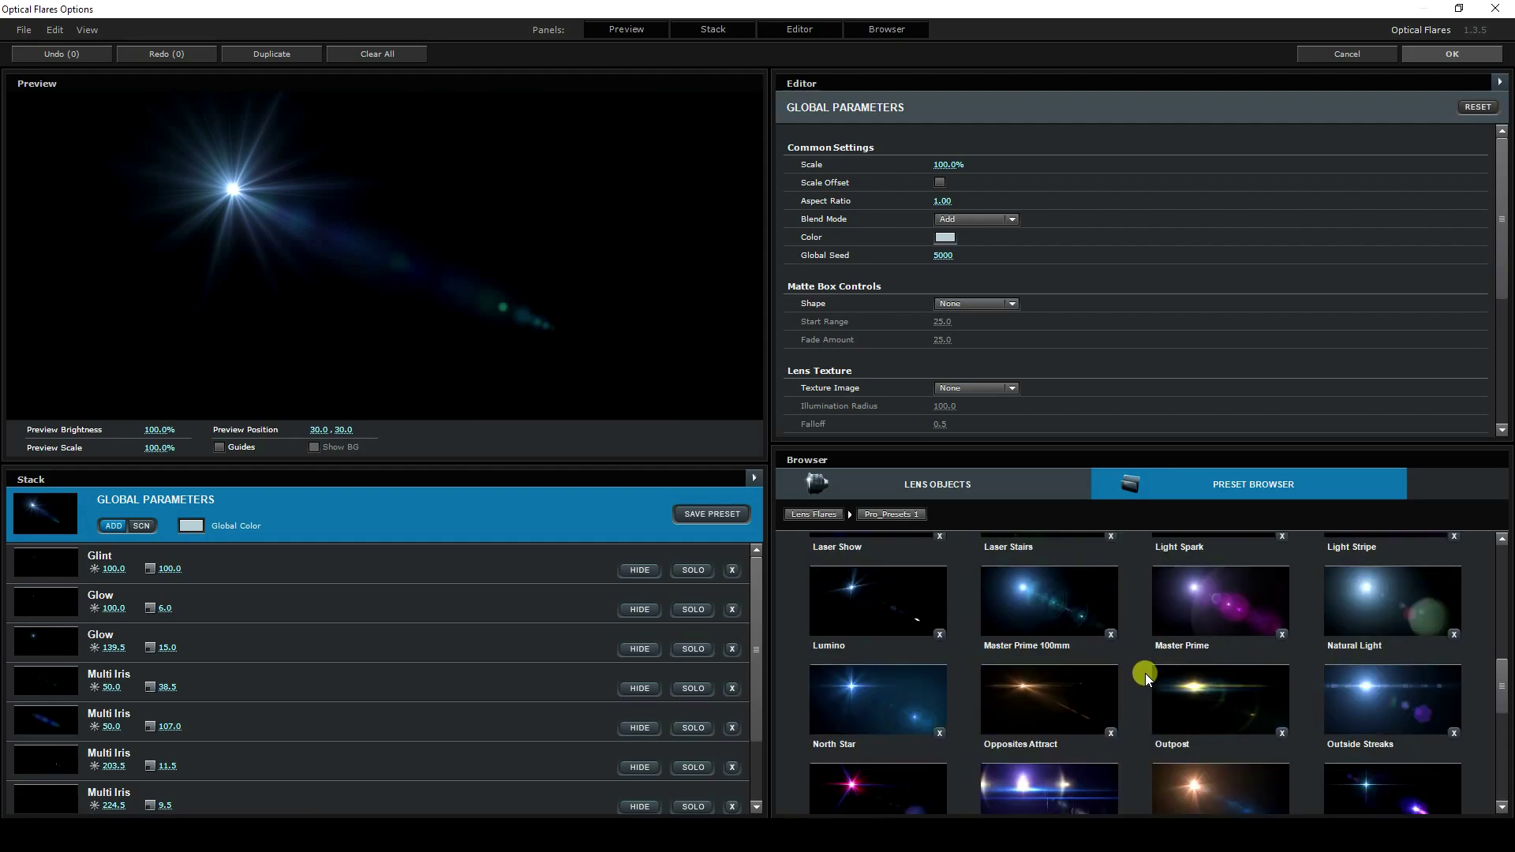
scroll(1144, 674, up, 3)
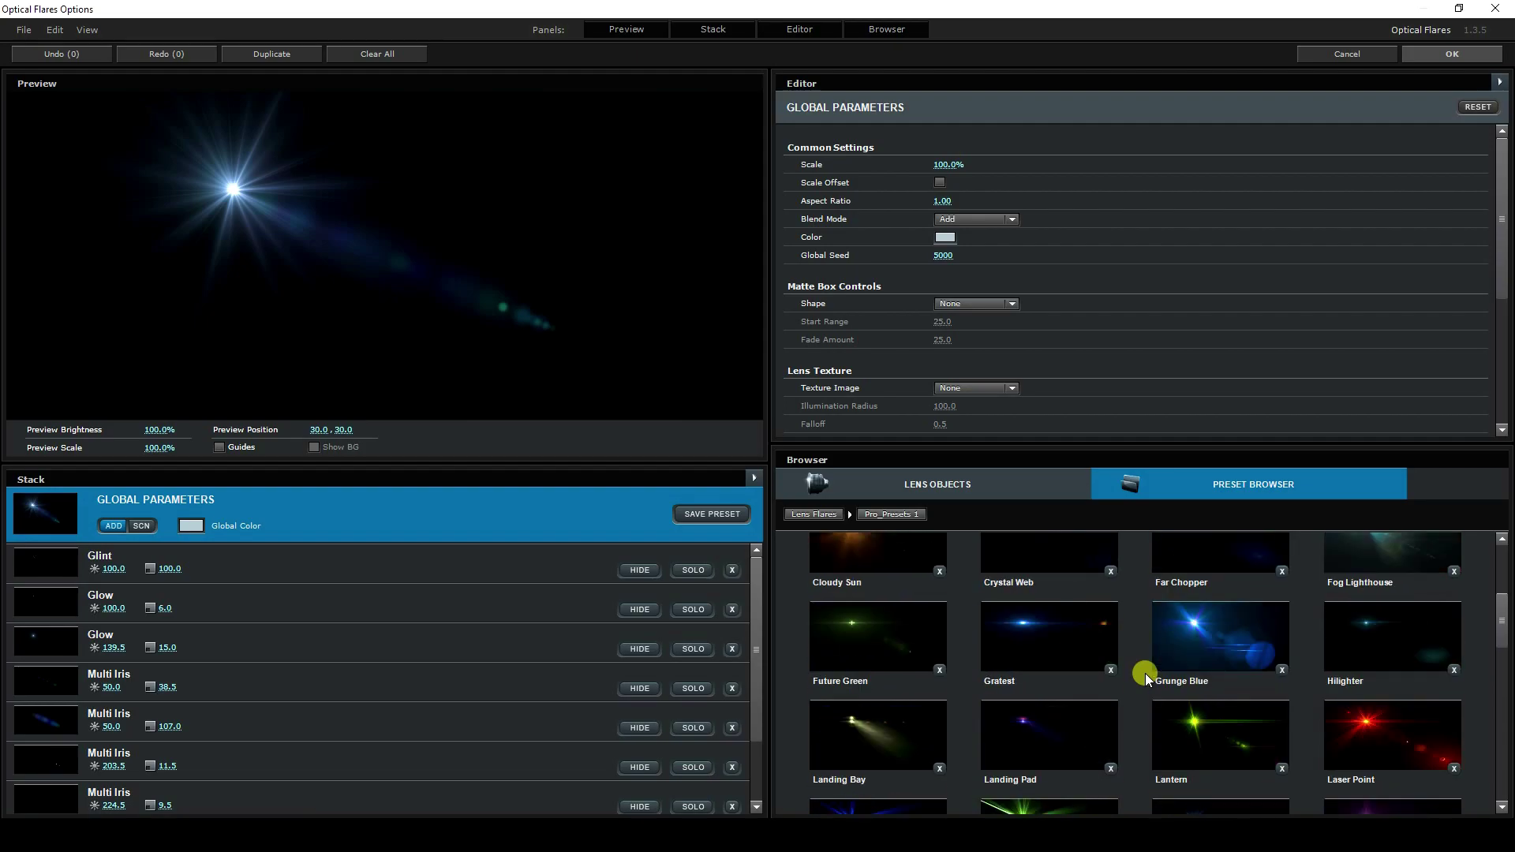
scroll(1144, 674, up, 1)
click(1208, 747)
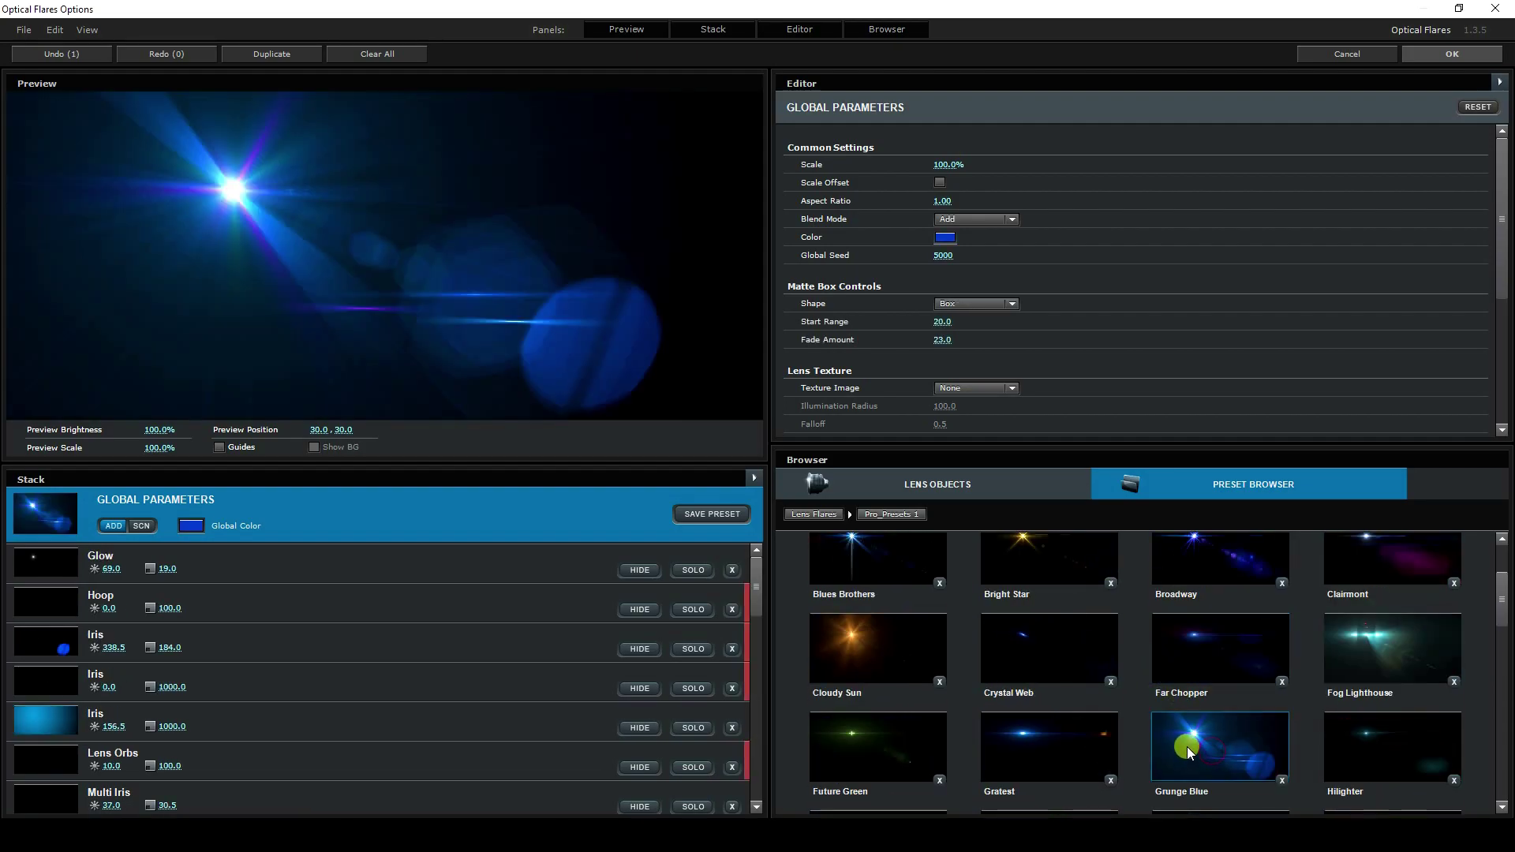
Step: Confirm the flare, then move the LIGHT layer's flare position into the top-left corner at 8,9
click(1452, 54)
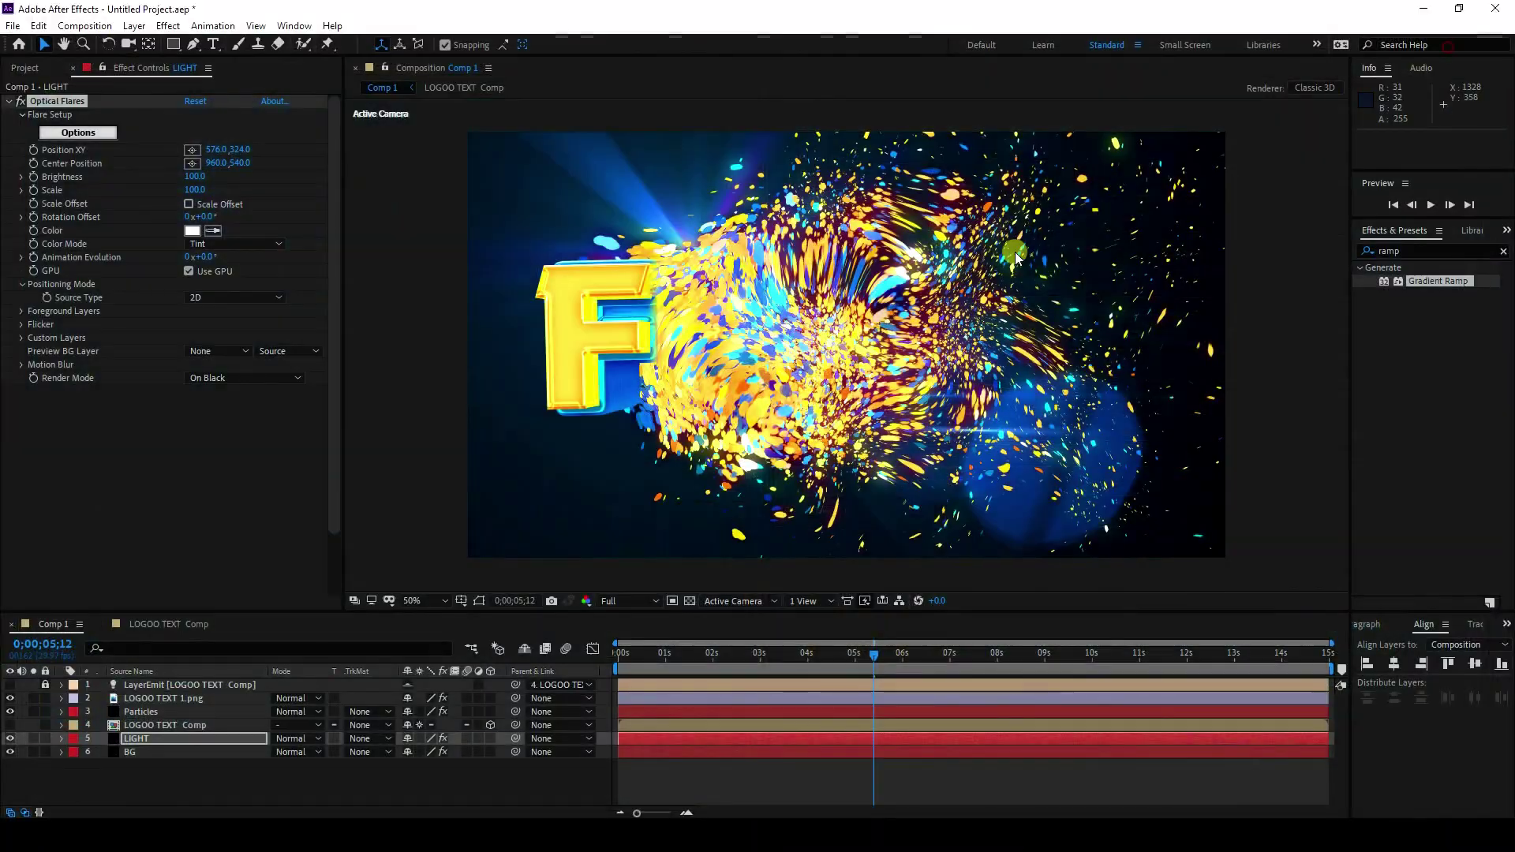
click(130, 738)
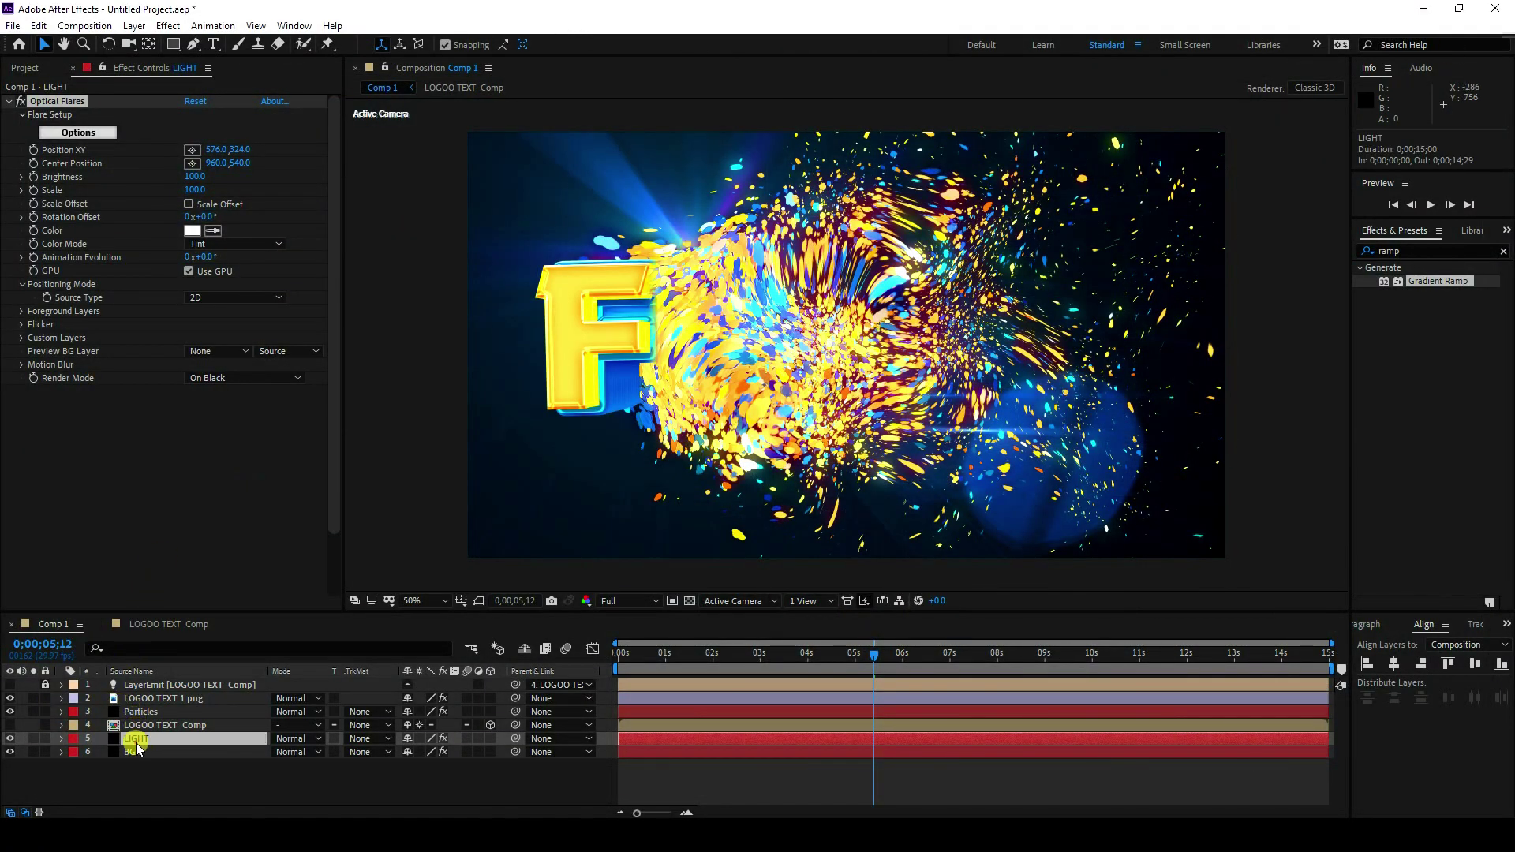
click(54, 103)
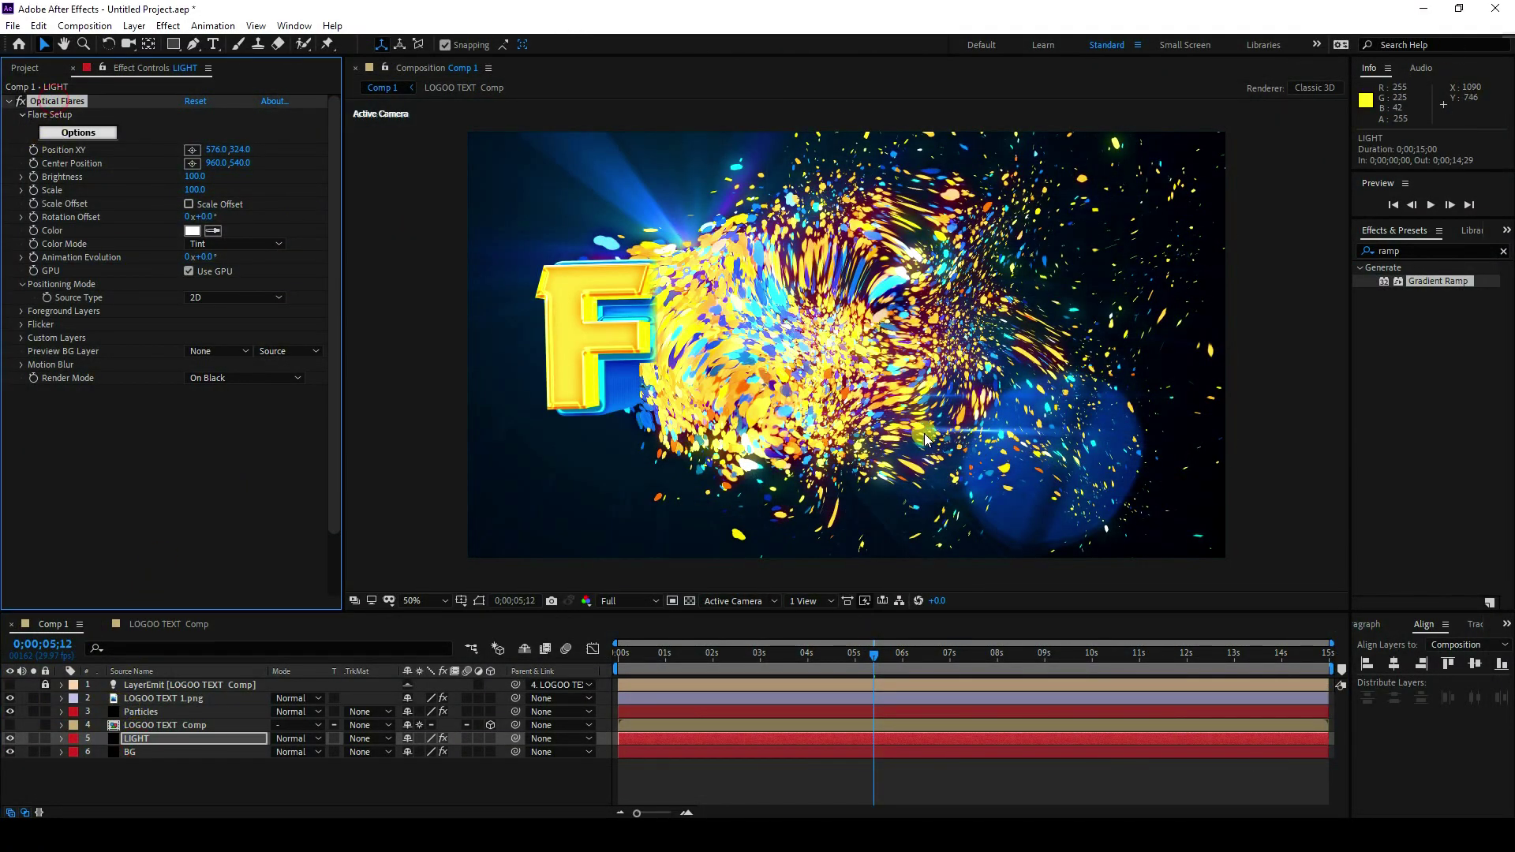
drag(246, 165, 15, 176)
drag(205, 153, 18, 170)
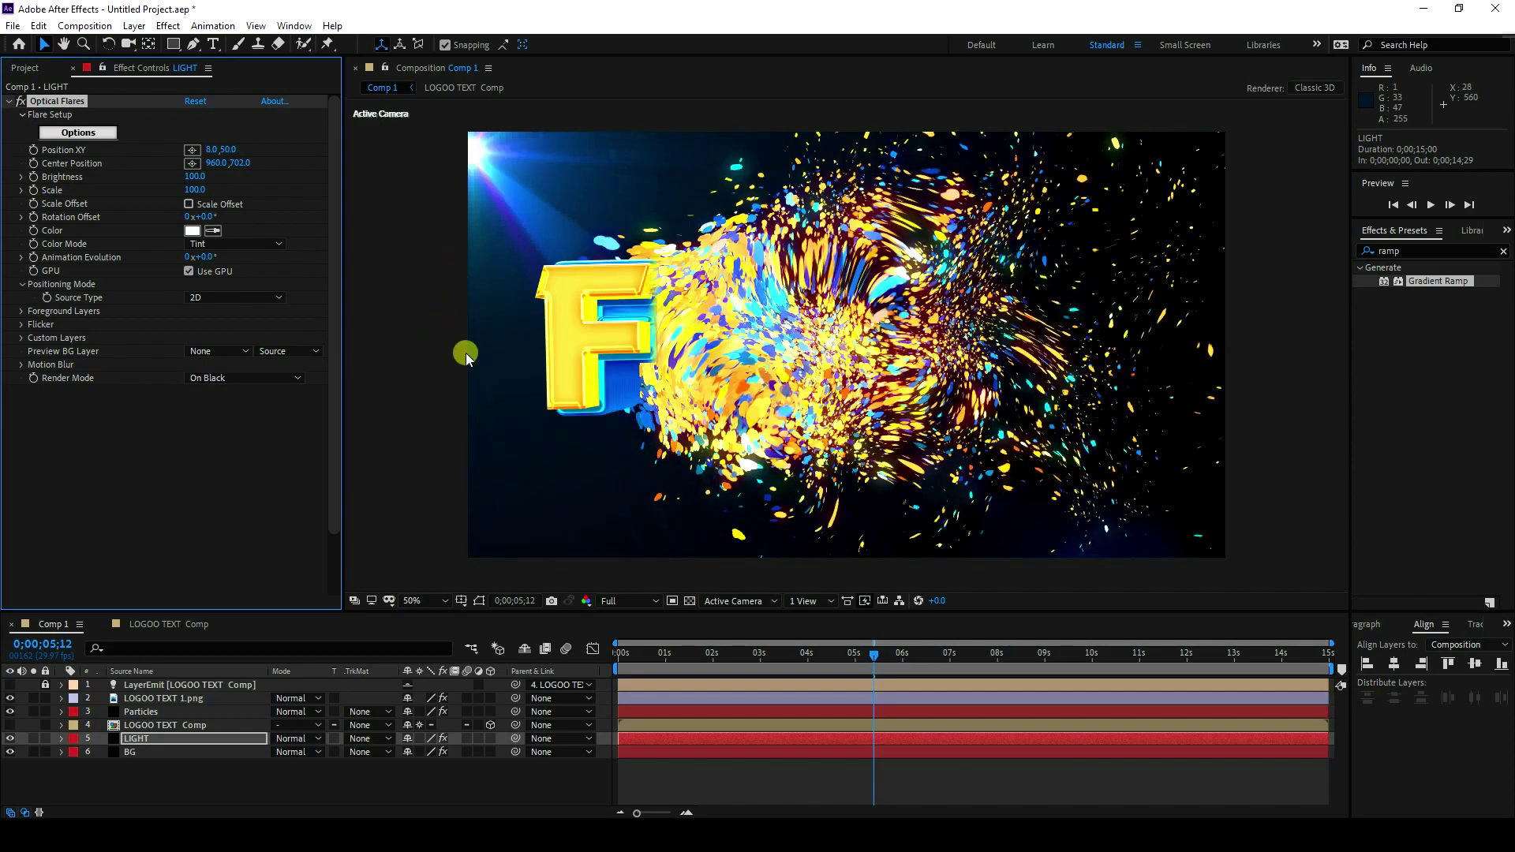
drag(230, 148, 119, 223)
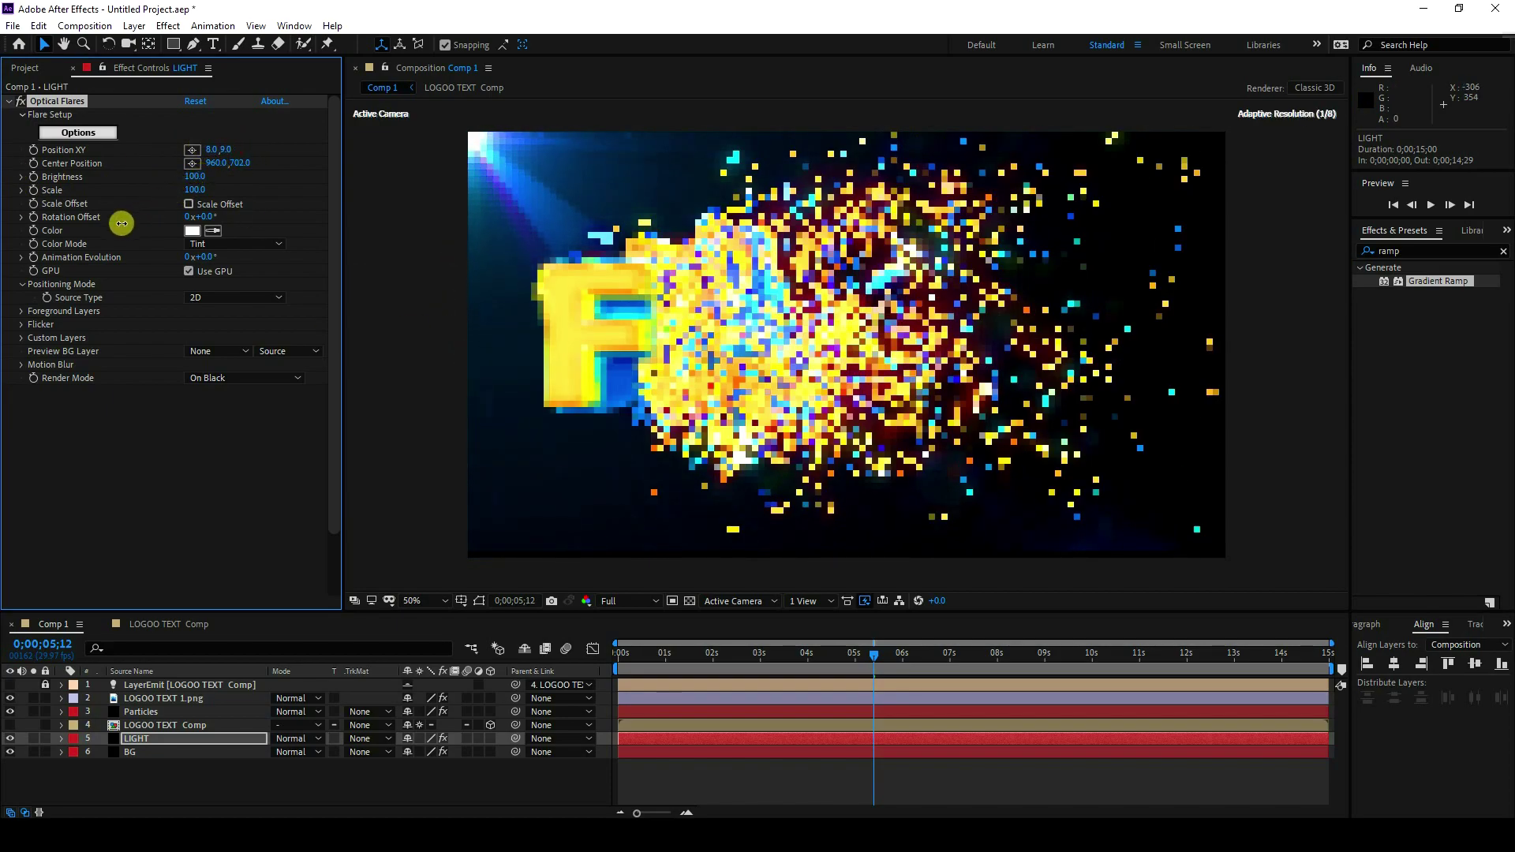
Step: Set the LIGHT layer's blending mode to Add and return the playhead to the start
click(292, 739)
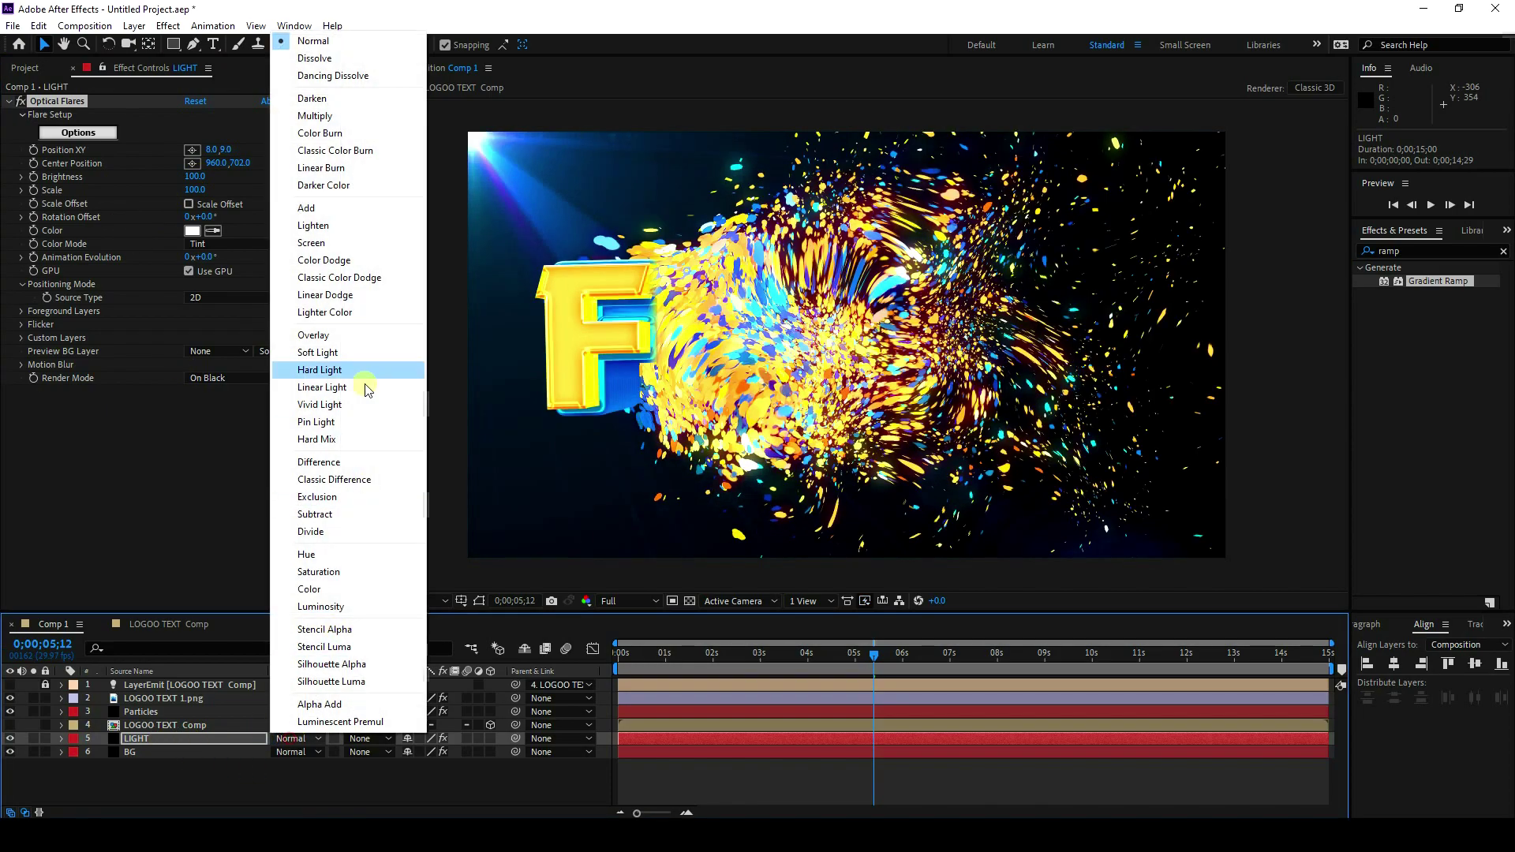
click(316, 211)
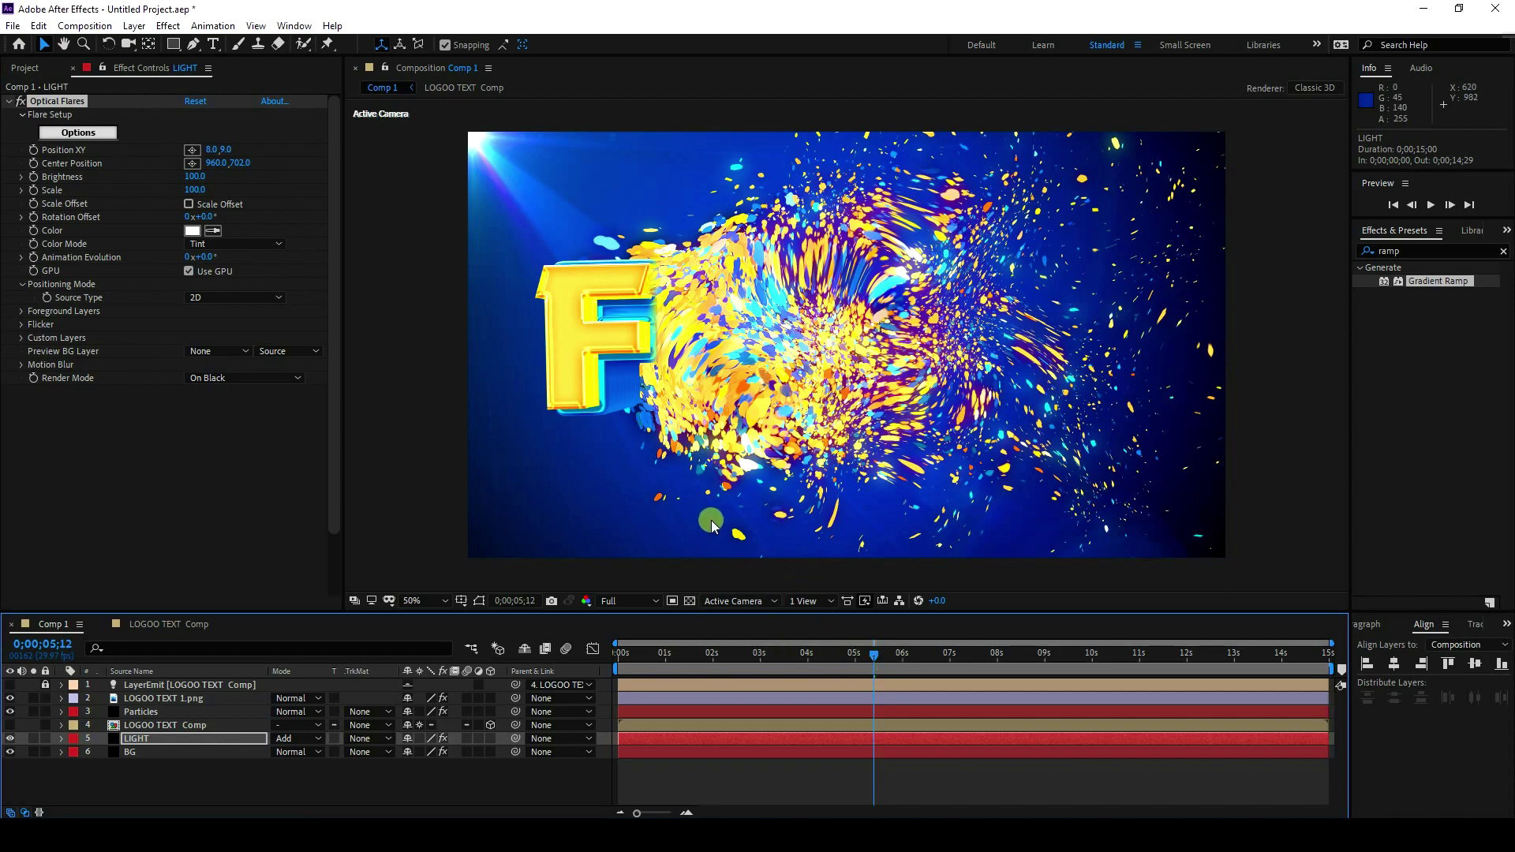
click(880, 646)
drag(880, 645, 483, 670)
Step: Play and stop a preview of the logo animation, then switch to the Project panel
key(space)
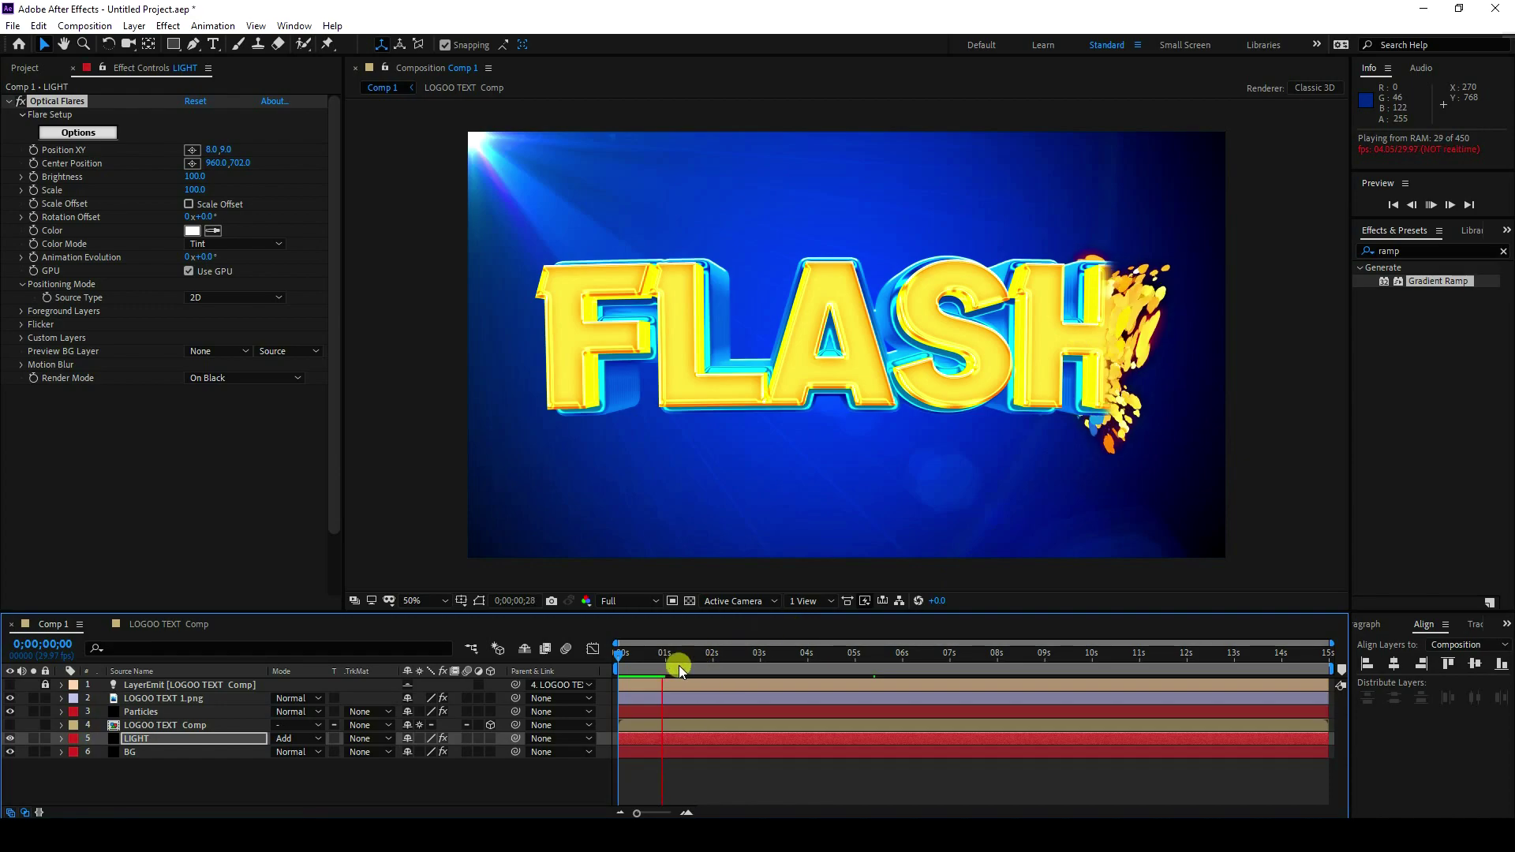
key(space)
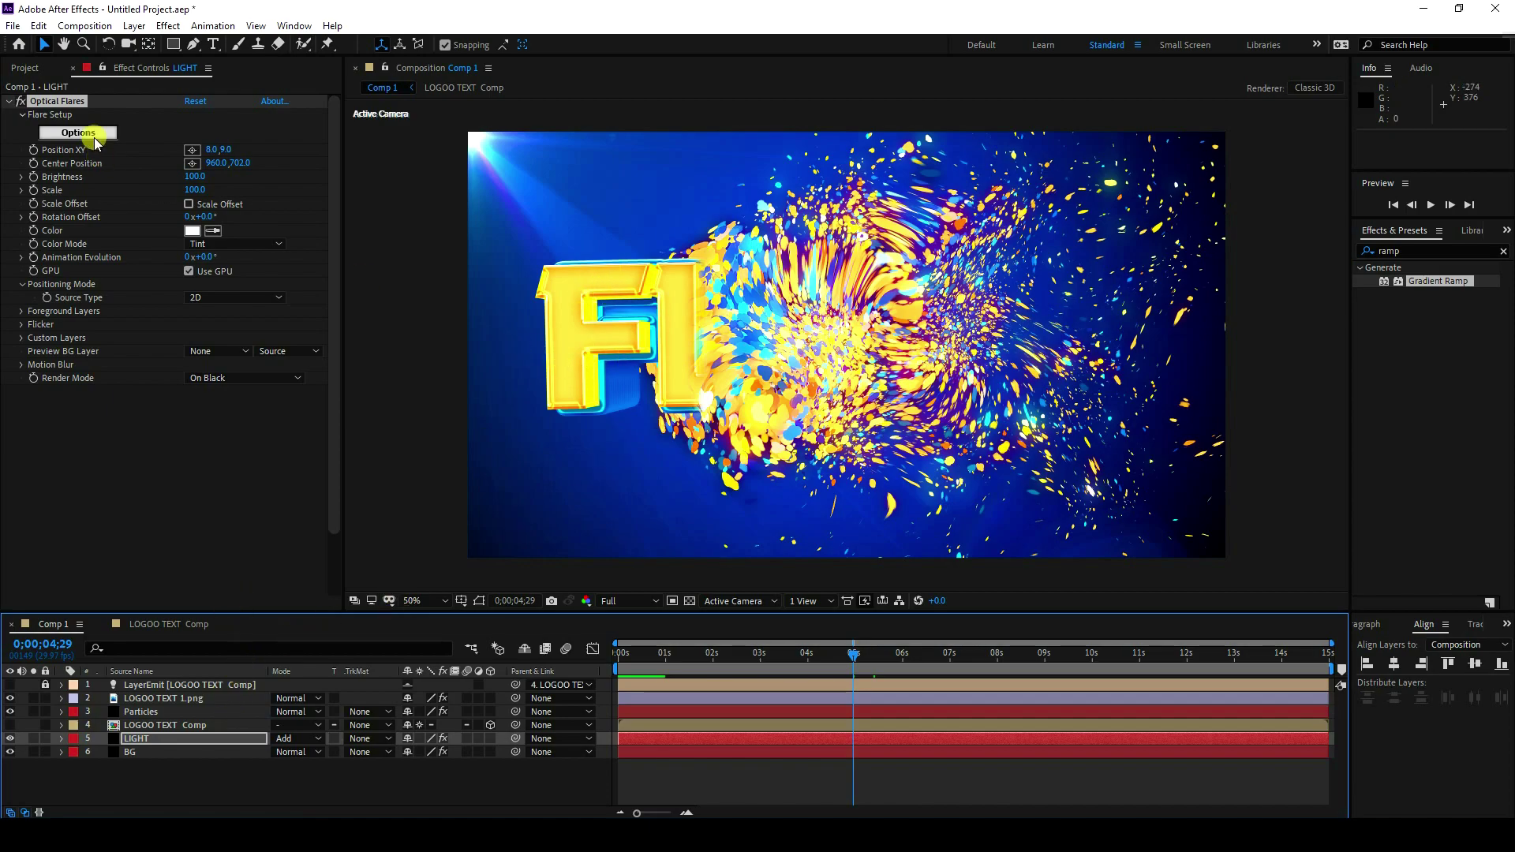
click(24, 68)
click(60, 241)
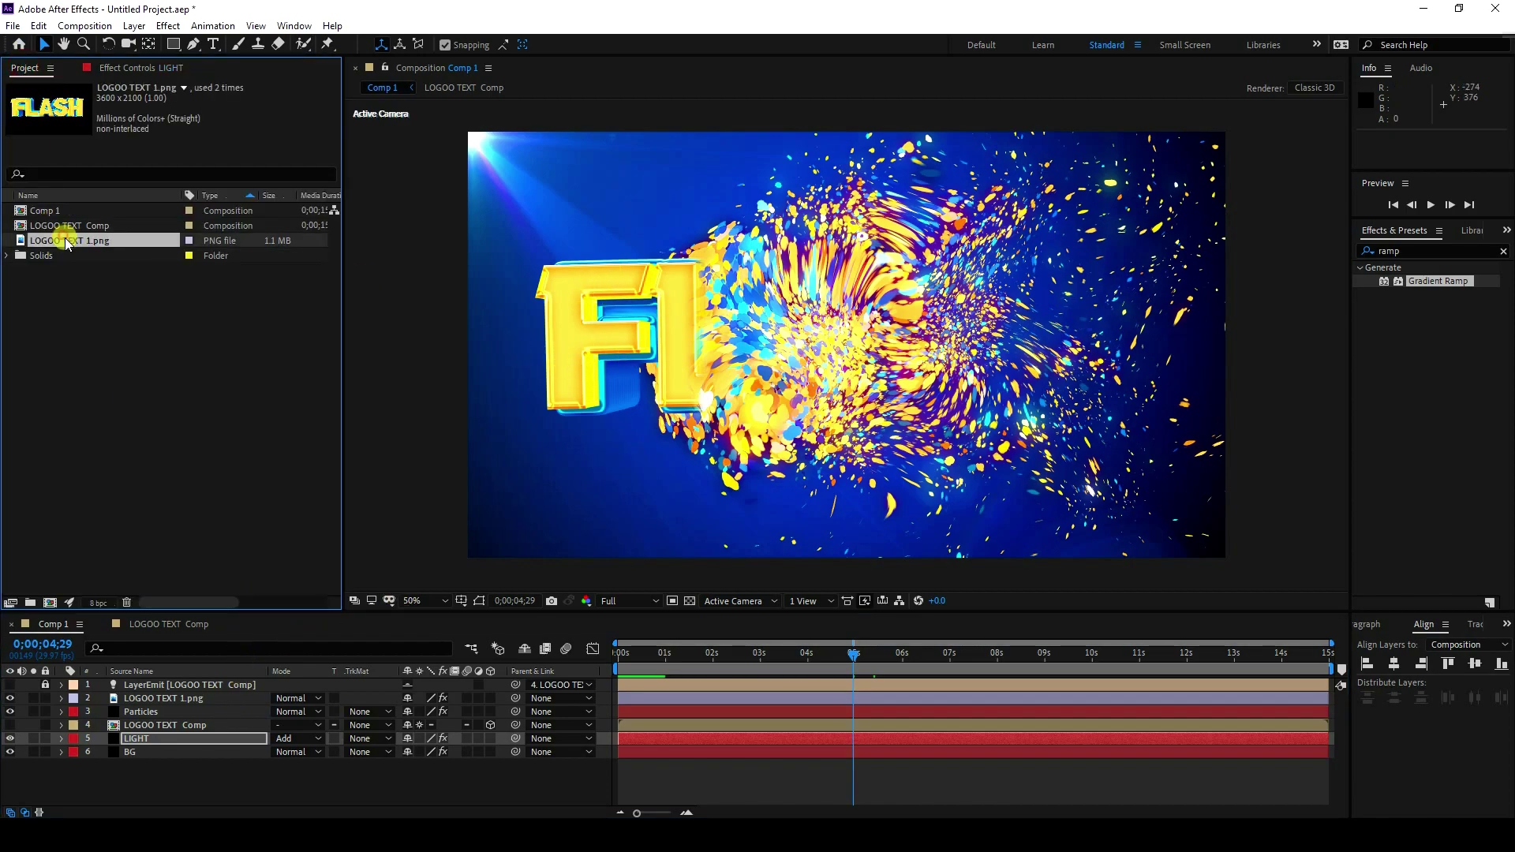
right_click(63, 238)
mouse_move(175, 370)
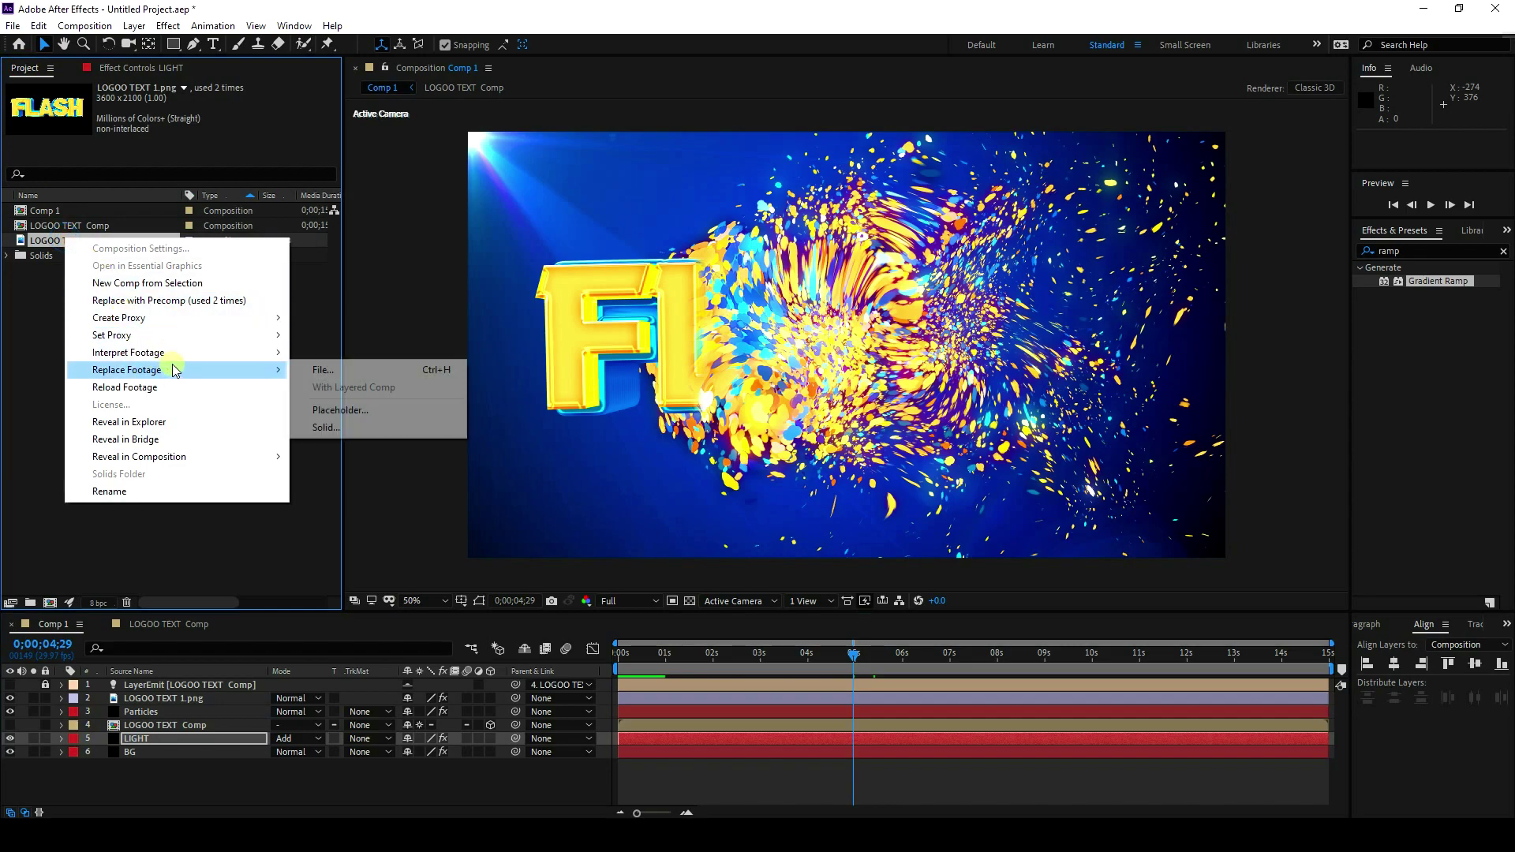
click(322, 367)
click(769, 264)
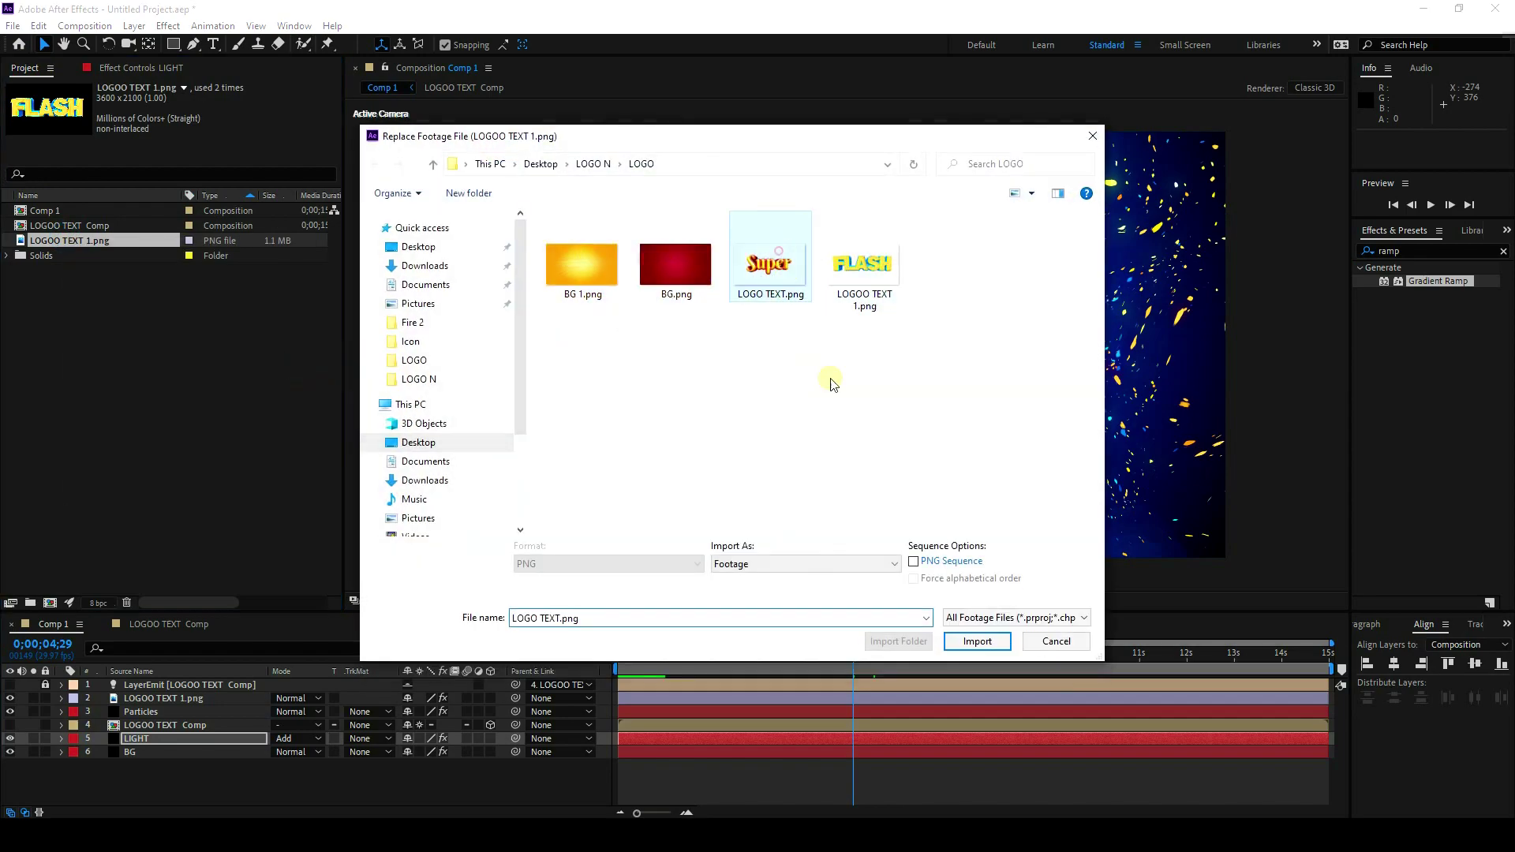
click(977, 652)
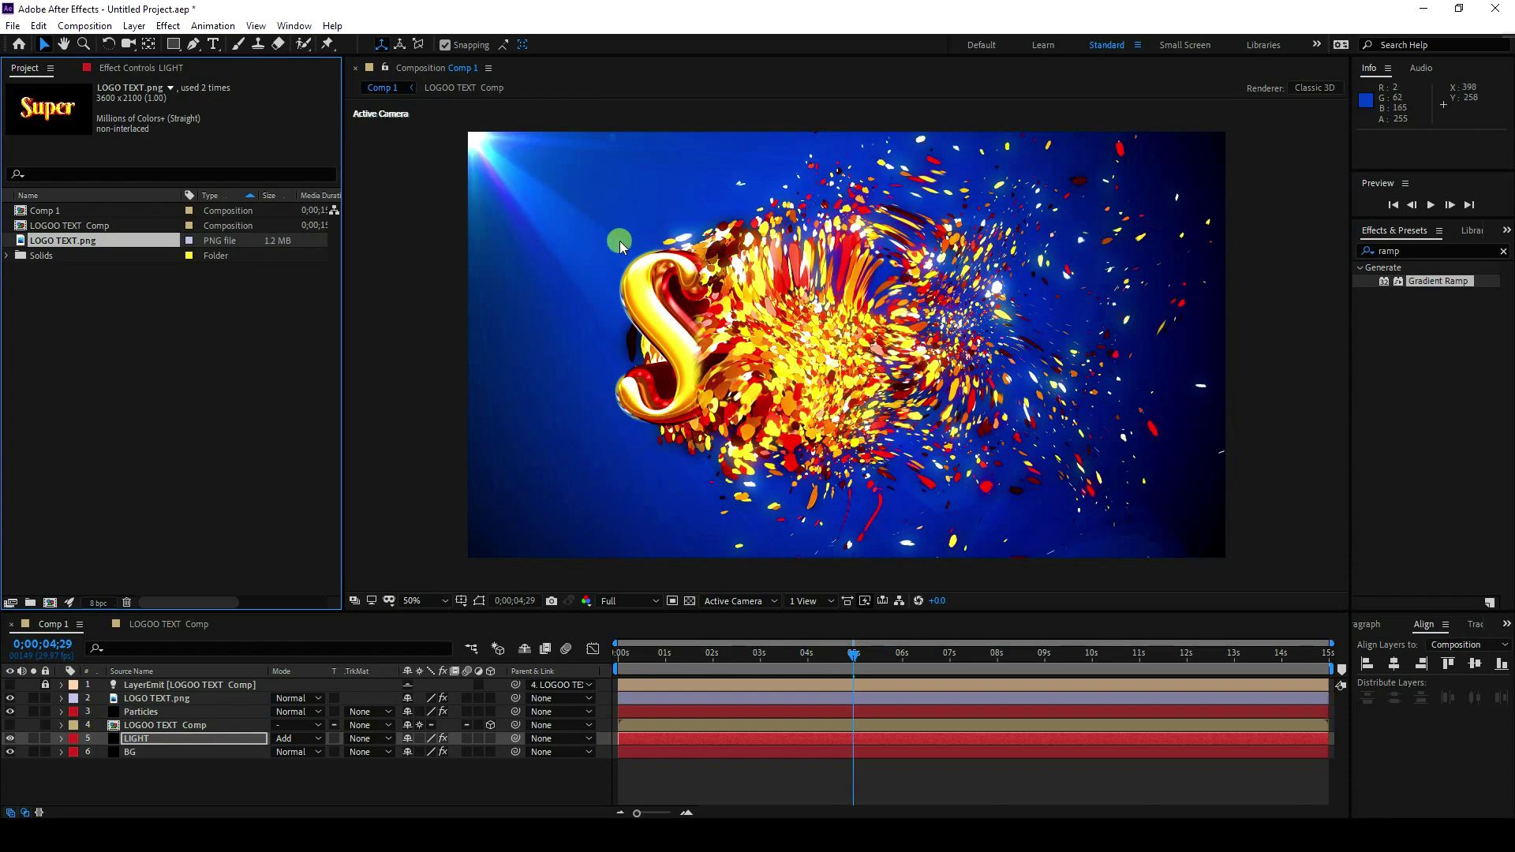
right_click(74, 235)
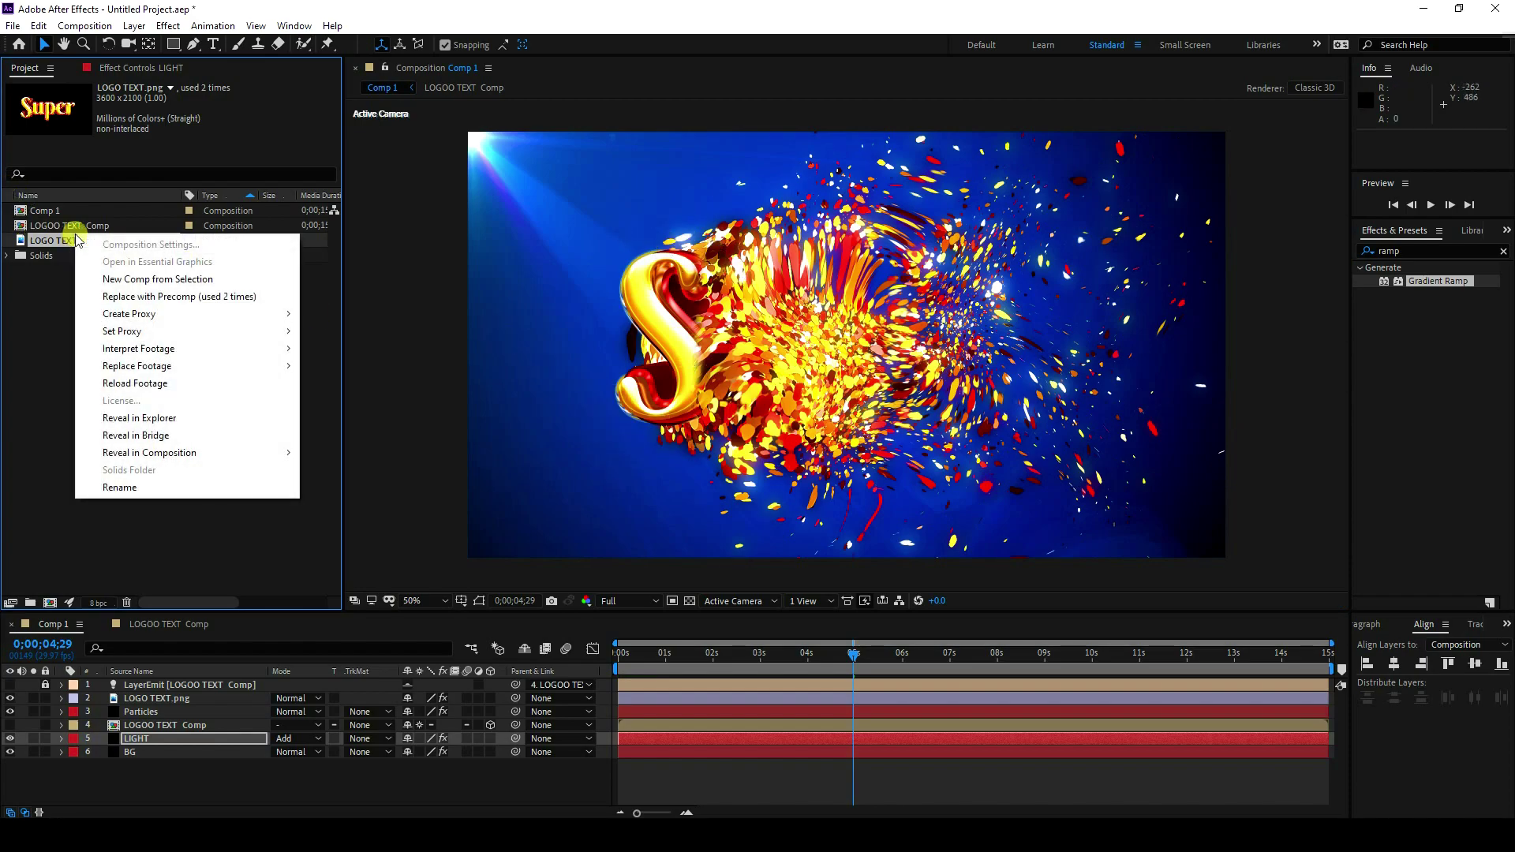
mouse_move(179, 371)
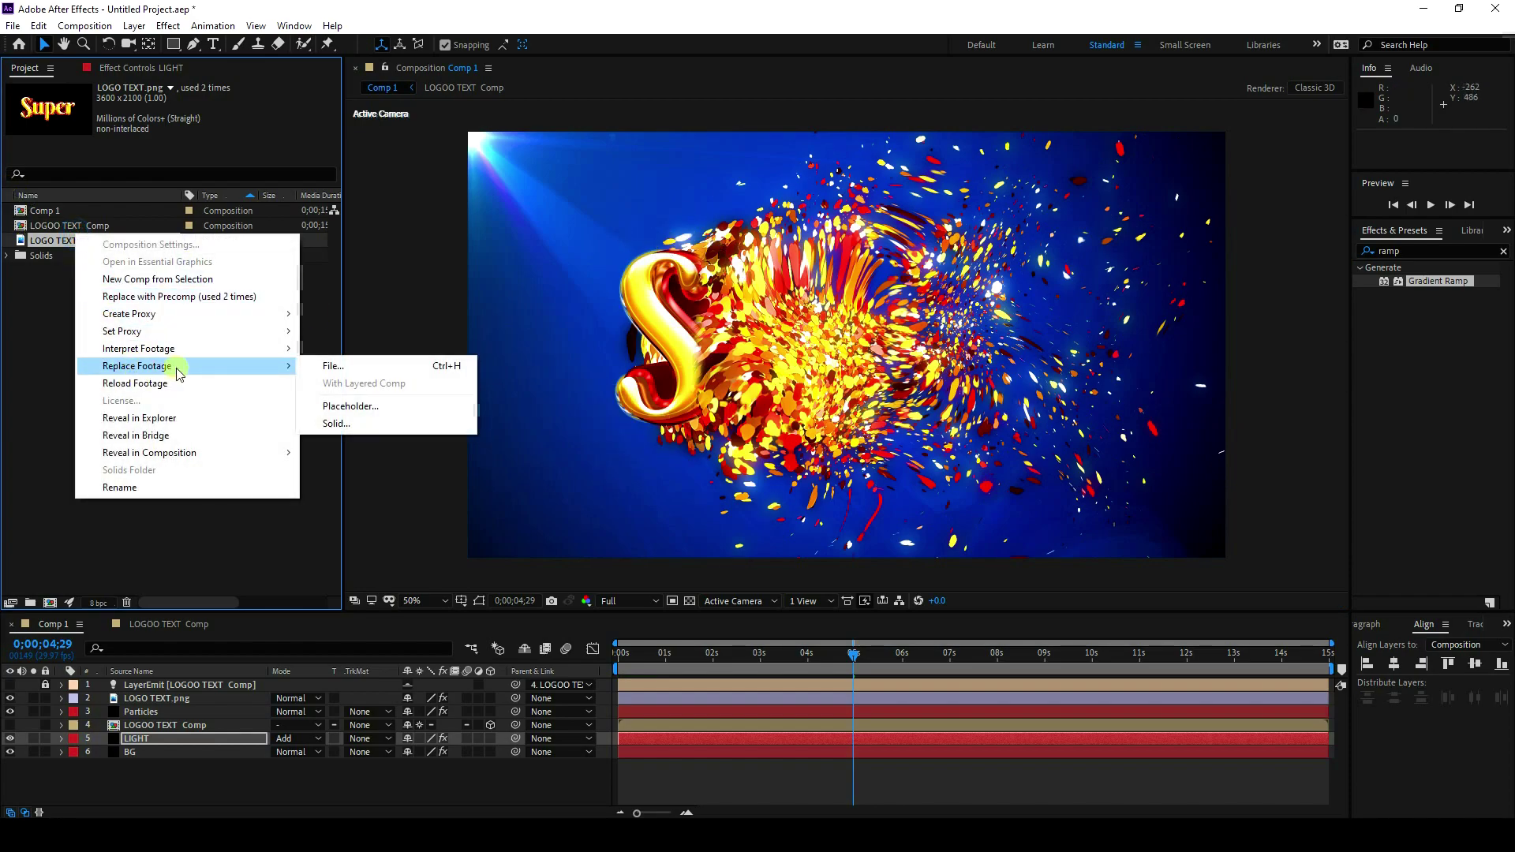
click(394, 366)
click(863, 264)
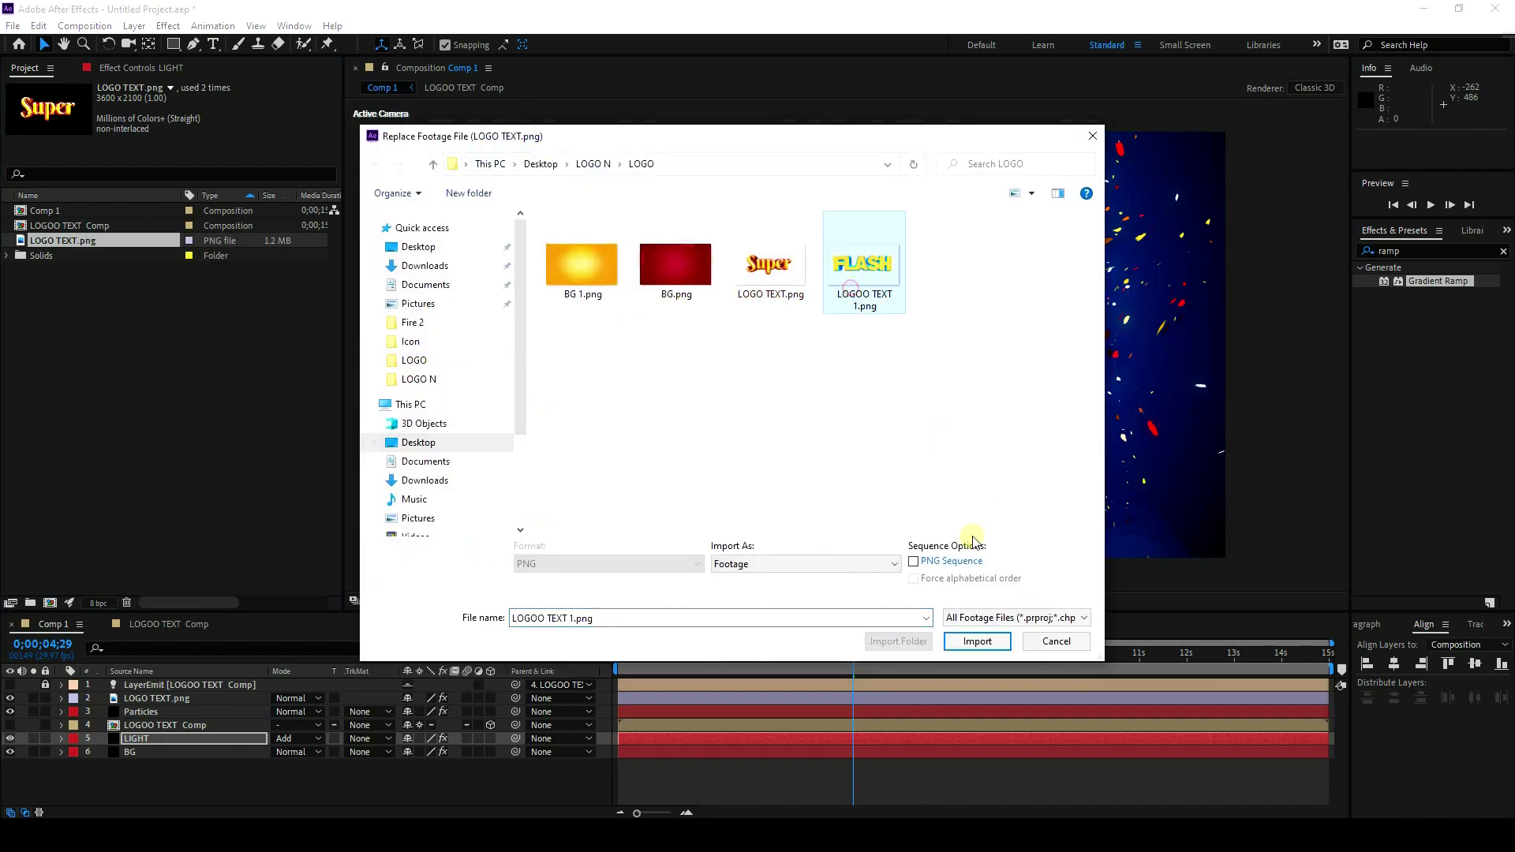
click(978, 642)
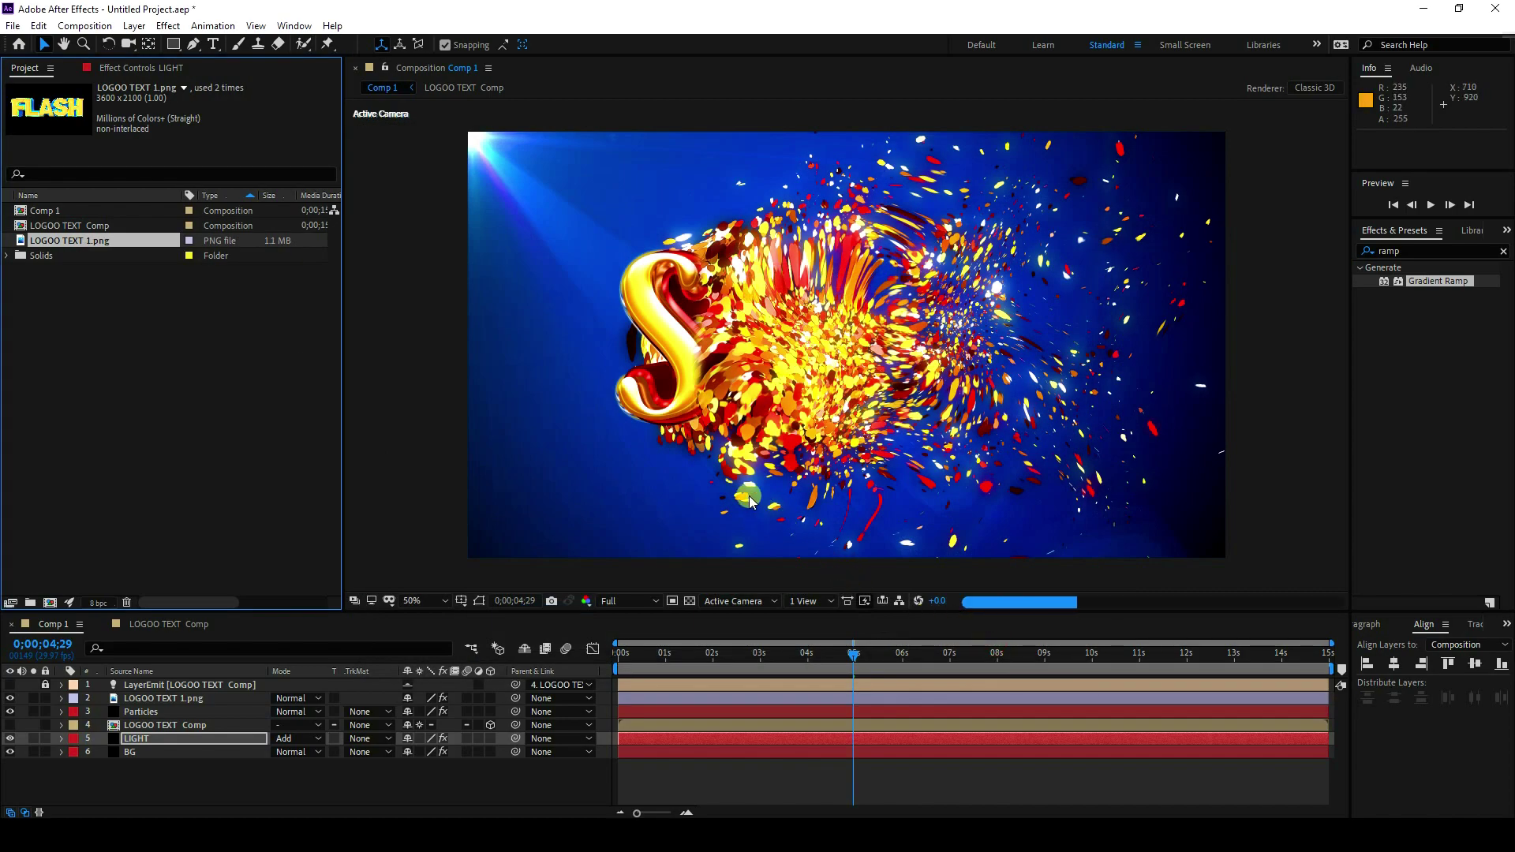